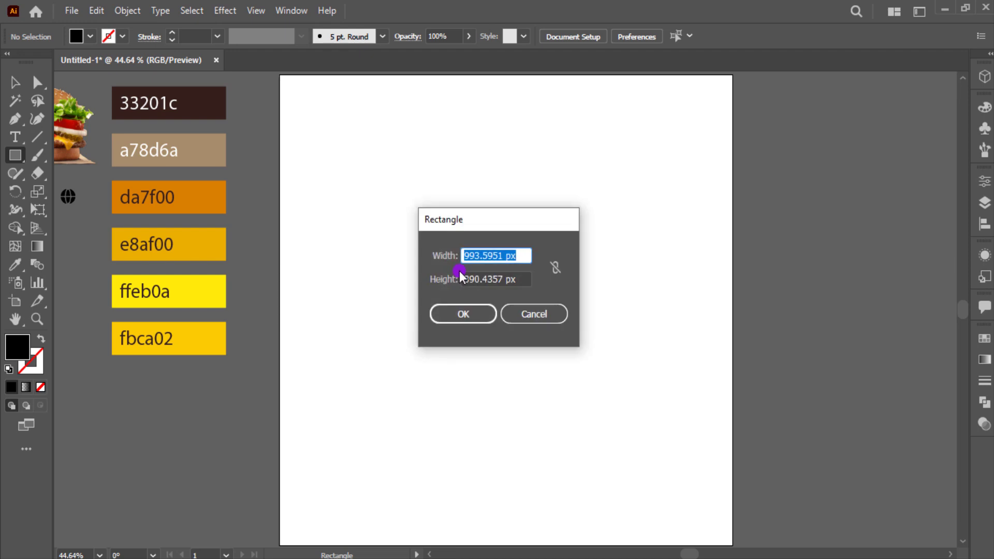
Step: Create a 1000 × 1000 px rectangle and centre it on the artboard
type("1000")
key("Tab")
key("BackSpace")
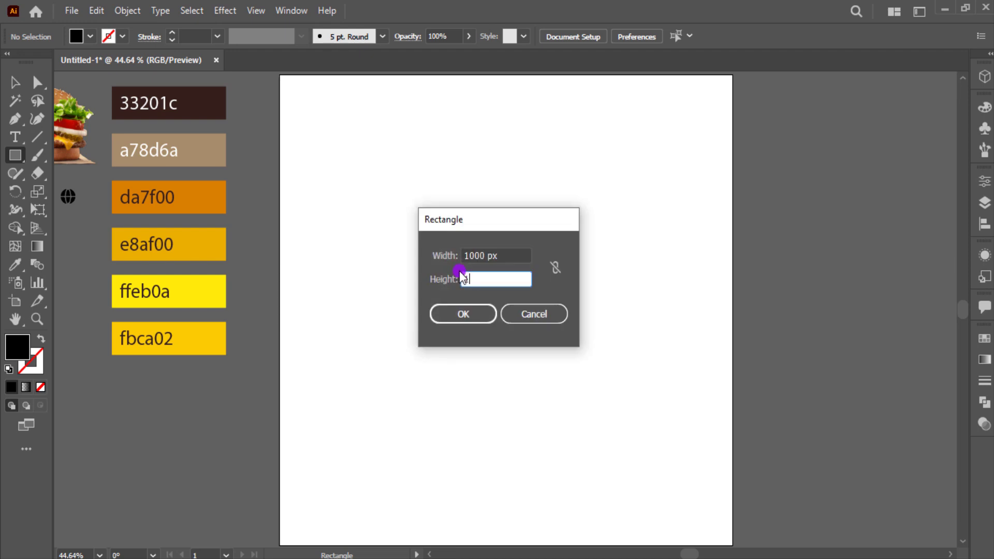
key("Return")
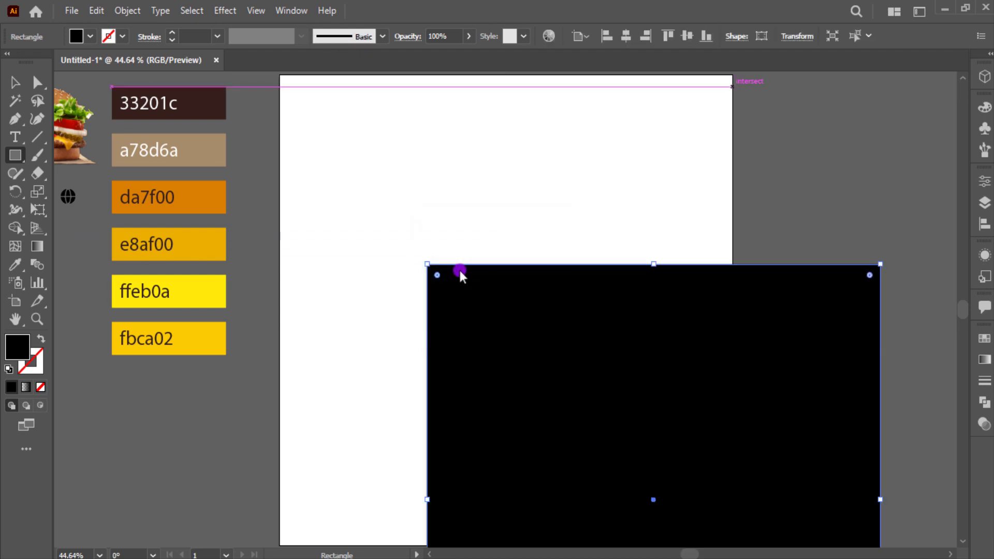
left_click(622, 38)
left_click(689, 35)
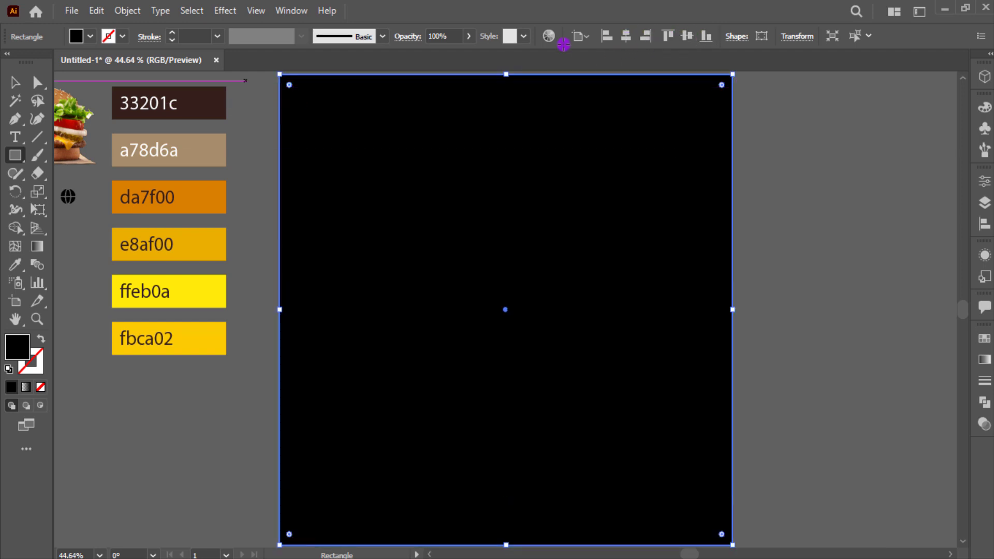
Step: Check the Transparency settings, then reselect the background rectangle
left_click(11, 87)
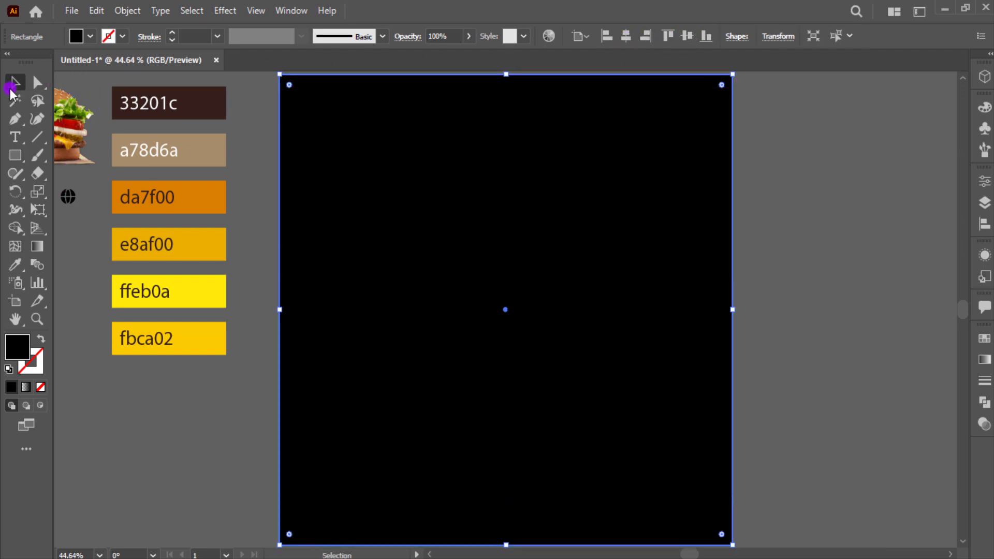
left_click(951, 409)
left_click(985, 423)
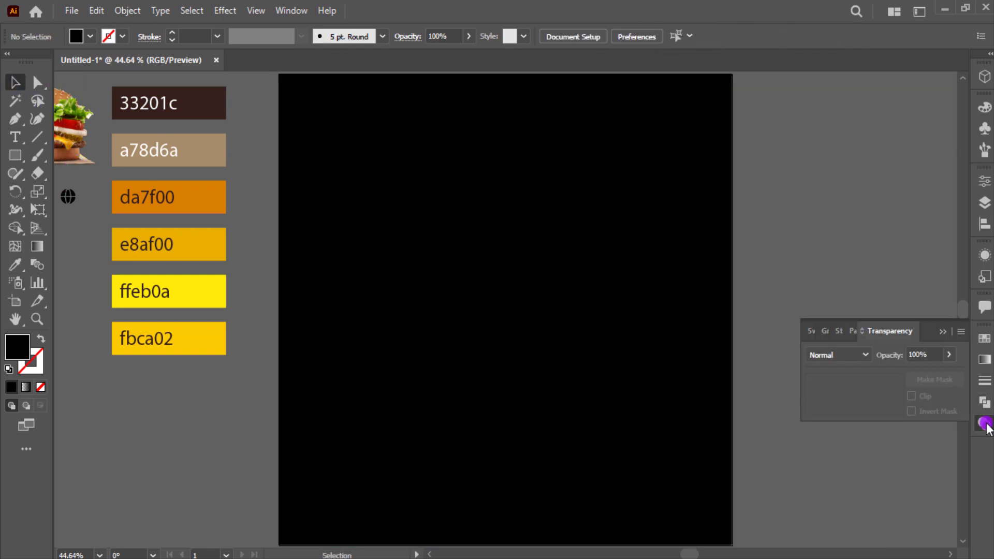
left_click(950, 334)
left_click(722, 332)
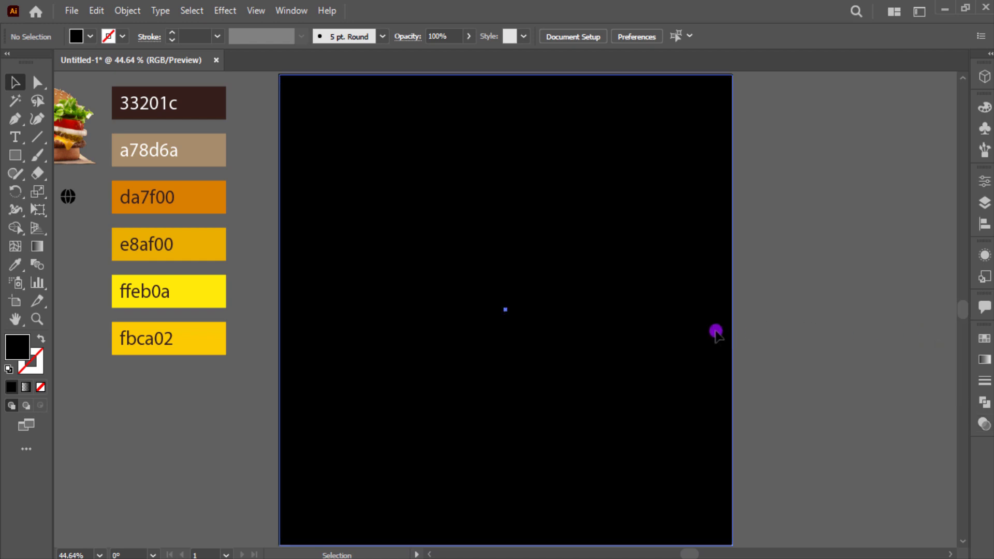
Step: Apply a radial gradient from beige a78d6a to dark brown 33201c
left_click(984, 360)
left_click(820, 365)
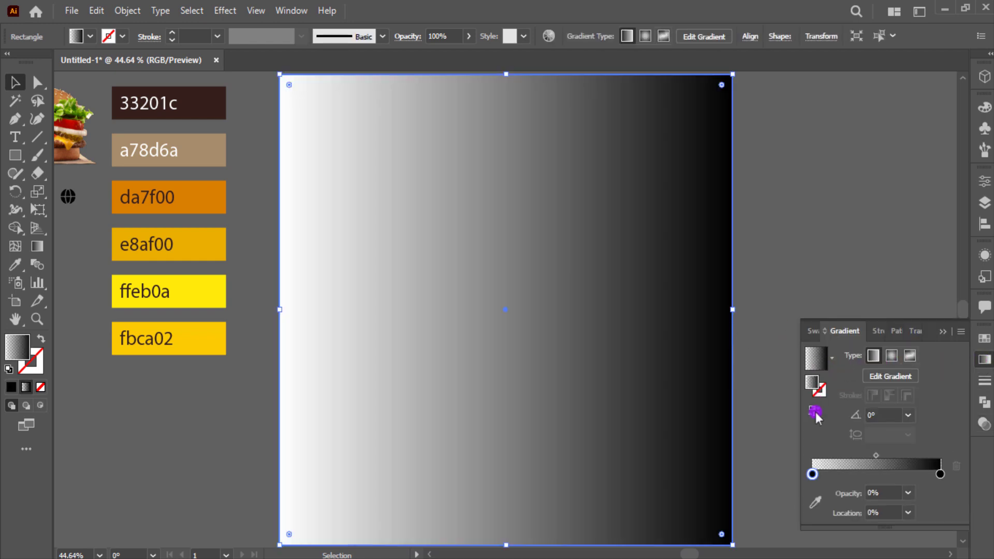
left_click(816, 502)
left_click(204, 155)
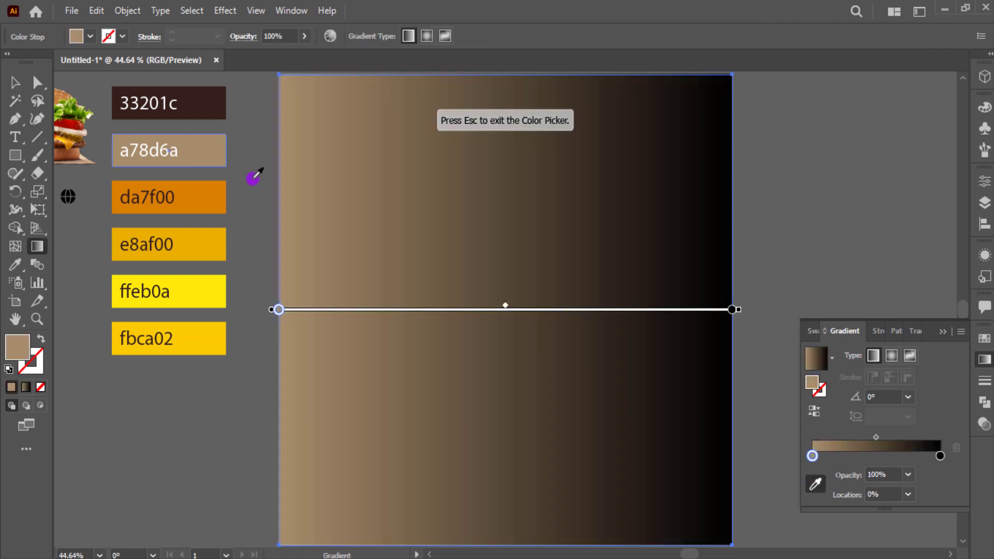
left_click(940, 457)
left_click(206, 100)
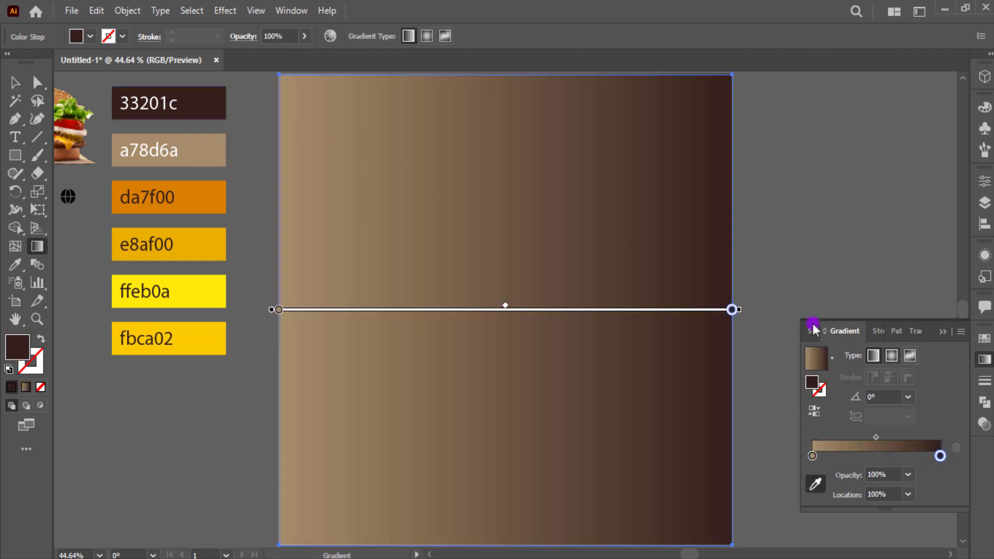
left_click(892, 355)
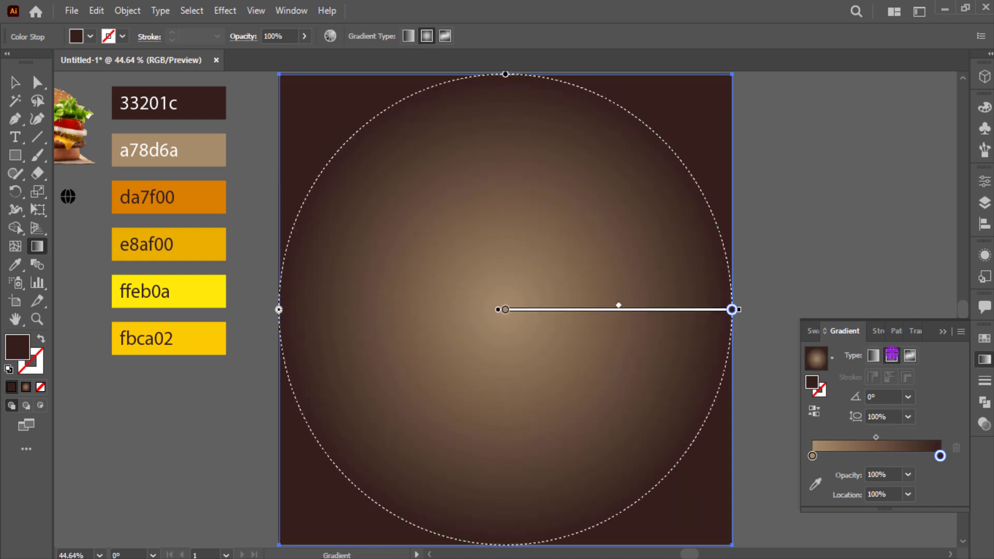
Step: Spread the radial gradient outward from the rectangle's centre with the Gradient tool
left_click(15, 81)
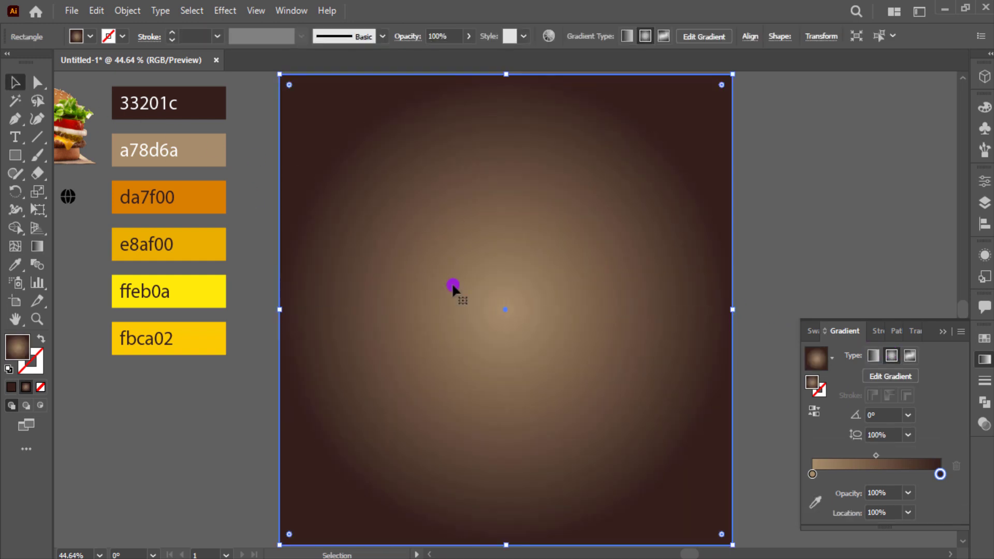
key("g")
left_click_drag(500, 292, 785, 292)
left_click(940, 332)
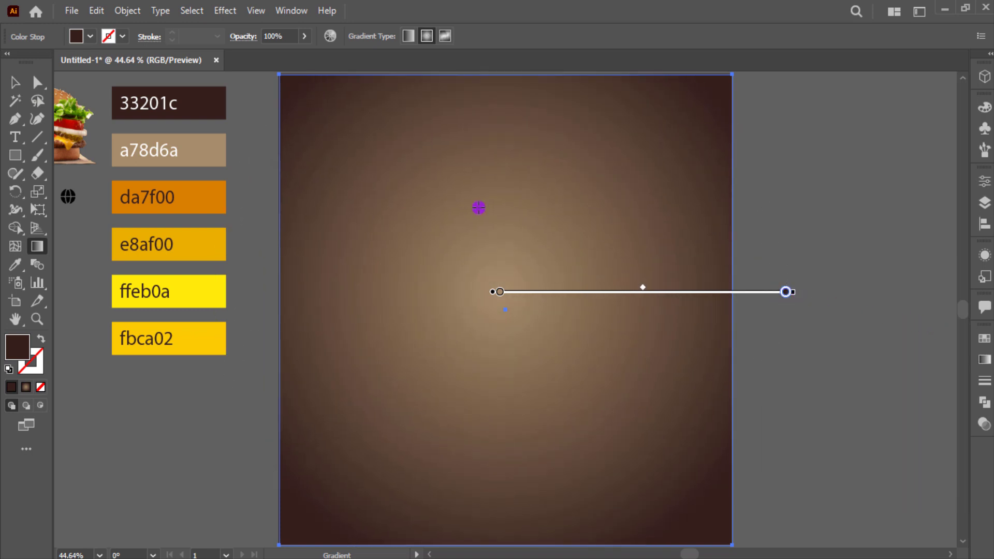
left_click(15, 86)
left_click(861, 344)
left_click_drag(861, 344, 463, 314)
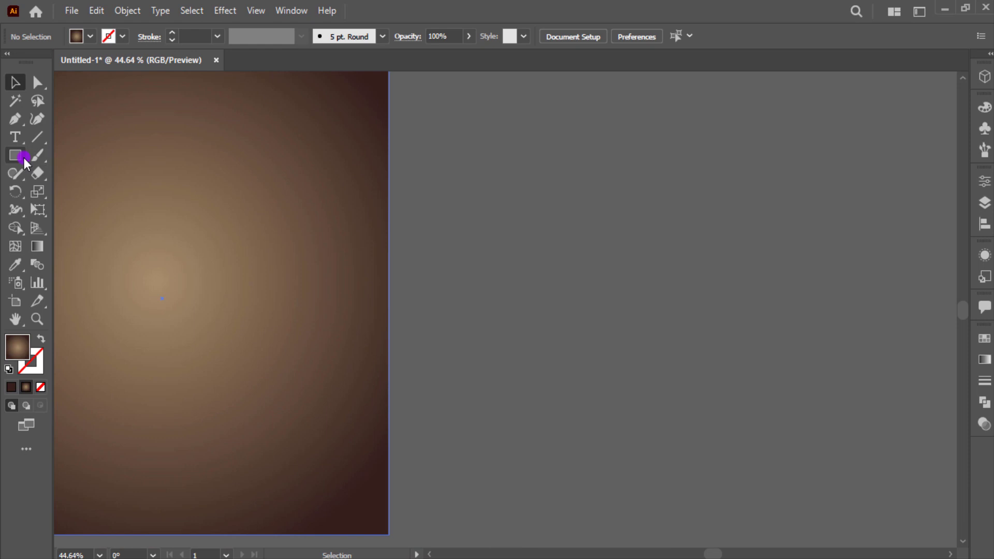
Step: Draw a small white square with a black copy beside it
left_click(16, 156)
mouse_move(485, 123)
left_mouse_down()
mouse_move(524, 162)
mouse_move(556, 139)
mouse_move(546, 138)
left_mouse_up()
left_click(83, 32)
left_click(32, 62)
key("v")
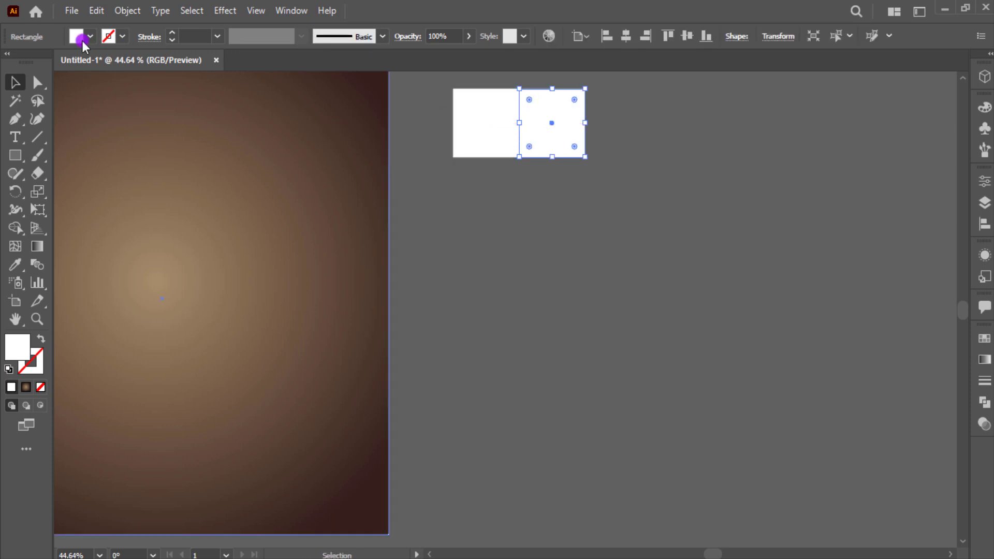
left_click(81, 41)
left_click(45, 63)
key("Escape")
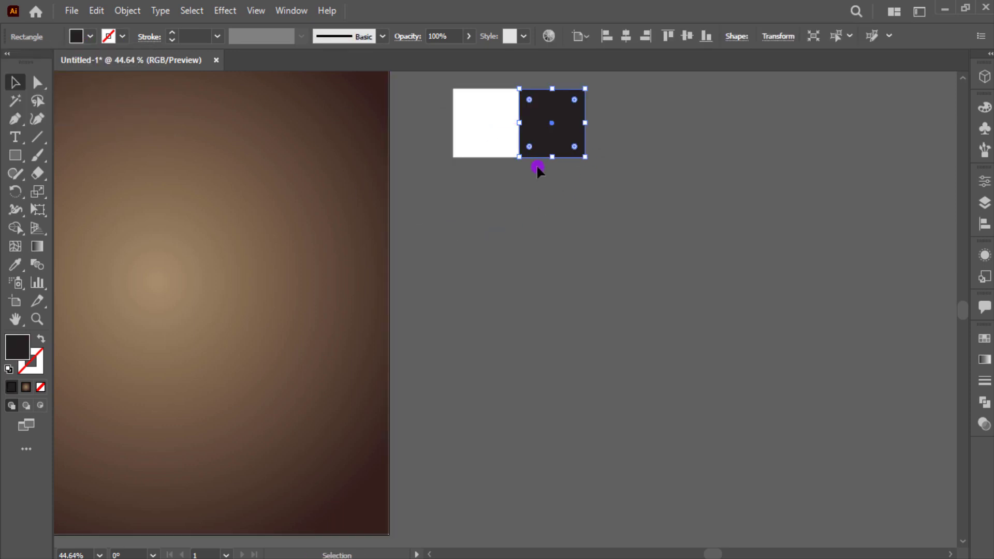
Step: Repeat the white-black pair into a row of eight alternating squares and copy it below
left_click(498, 149)
left_click(578, 147)
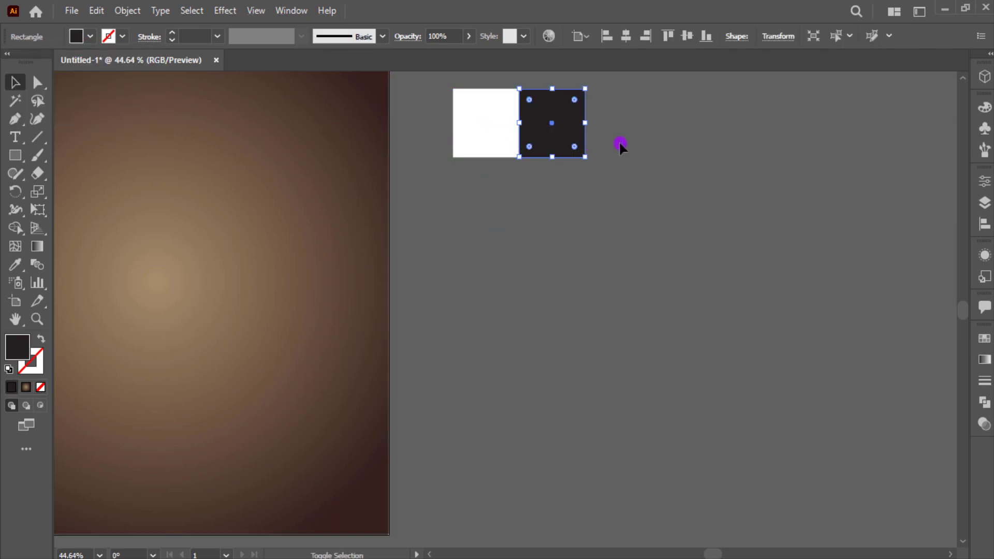
left_click(479, 153, "shift")
left_click_drag(497, 136, 620, 146)
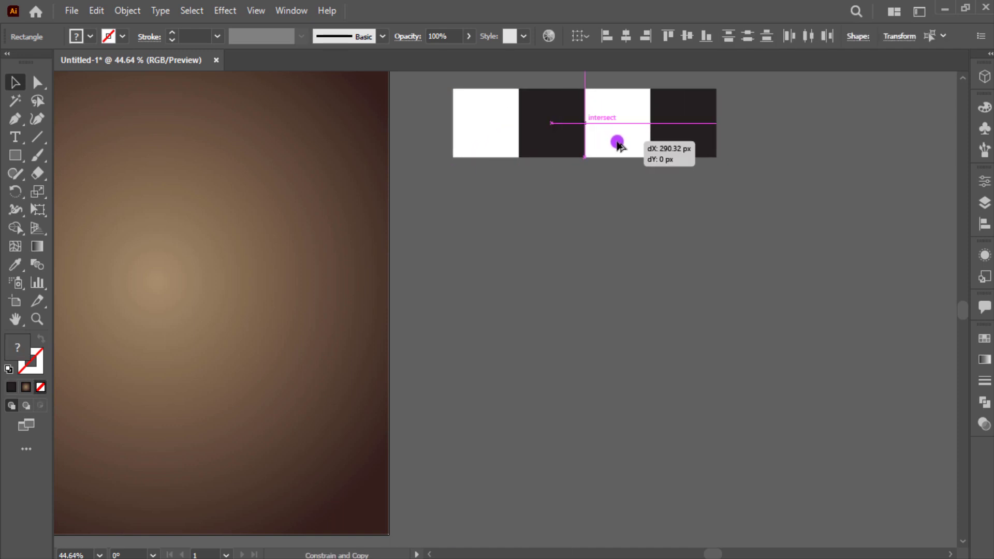
left_click_drag(620, 146, 616, 145)
left_click_drag(472, 163, 470, 162)
left_click_drag(469, 145, 732, 145)
left_click_drag(737, 217, 653, 250)
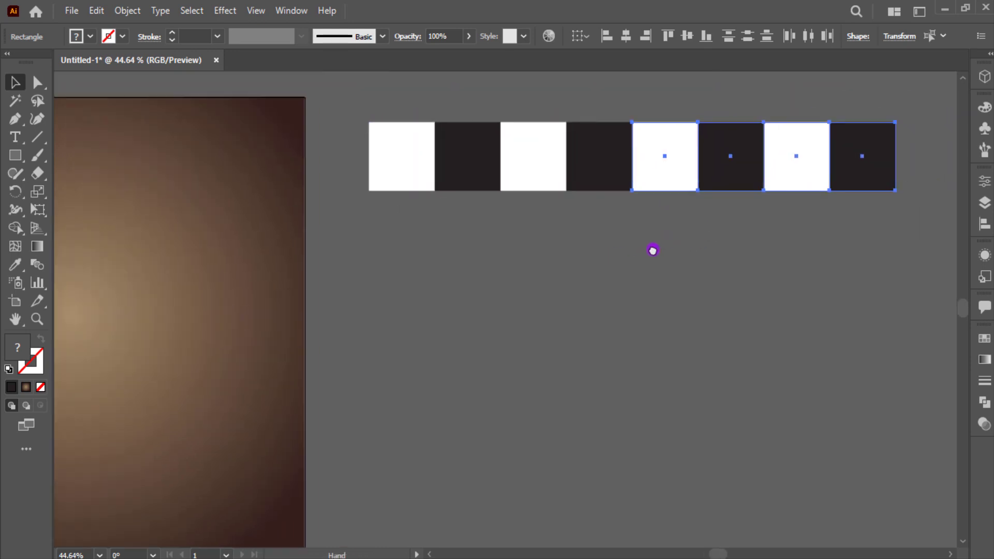
left_click_drag(364, 192, 551, 192)
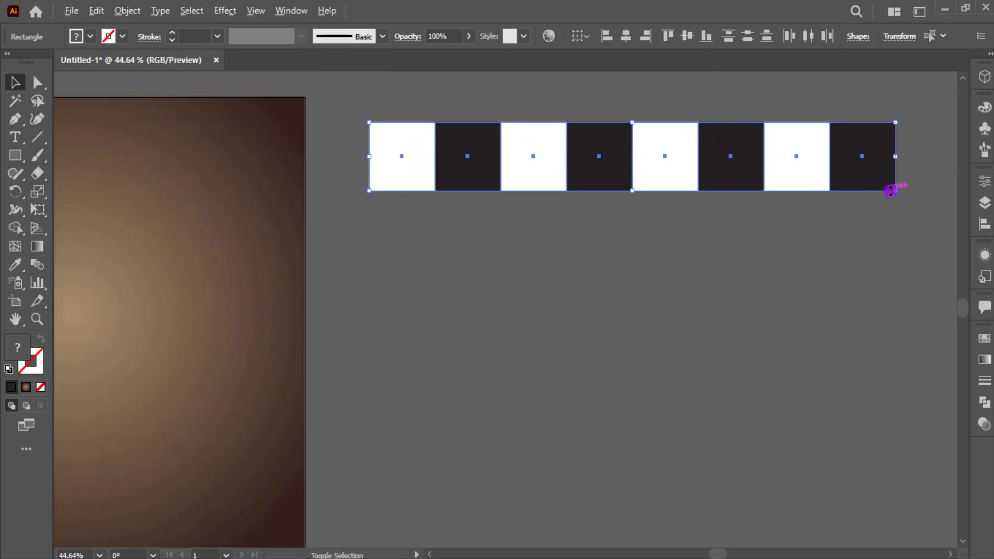
mouse_move(896, 195)
left_mouse_down()
mouse_move(823, 183)
mouse_move(738, 226)
left_mouse_up()
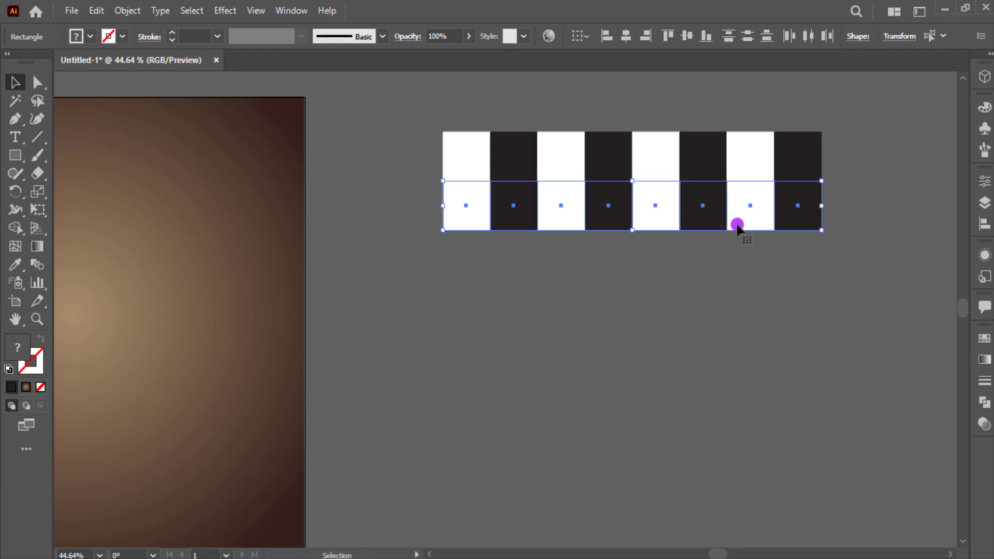
Step: Recolour the second row so its squares alternate opposite to the first row
left_click(486, 247)
left_click(479, 209)
left_click(564, 208, "shift")
left_click(656, 206, "shift")
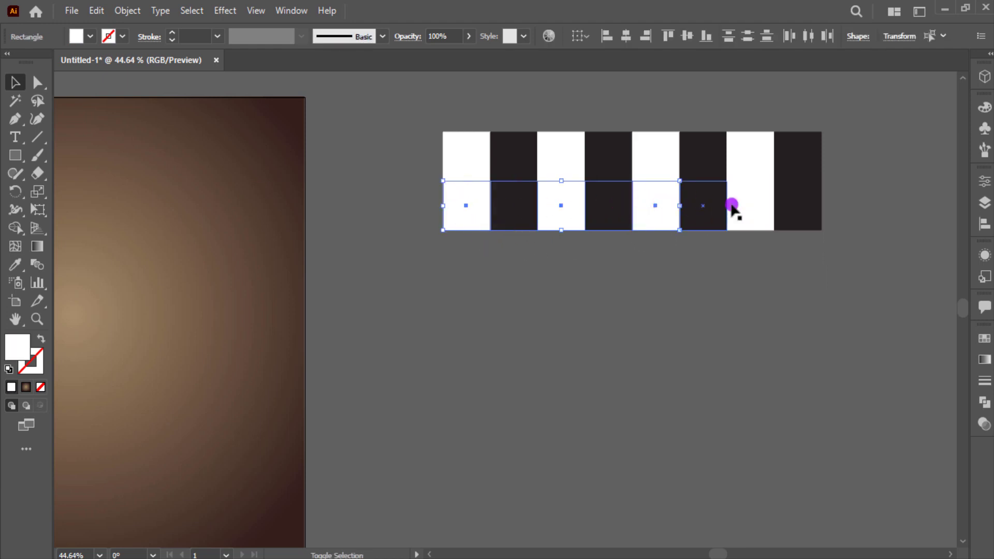
left_click(764, 208, "shift")
key("i")
left_click(809, 160)
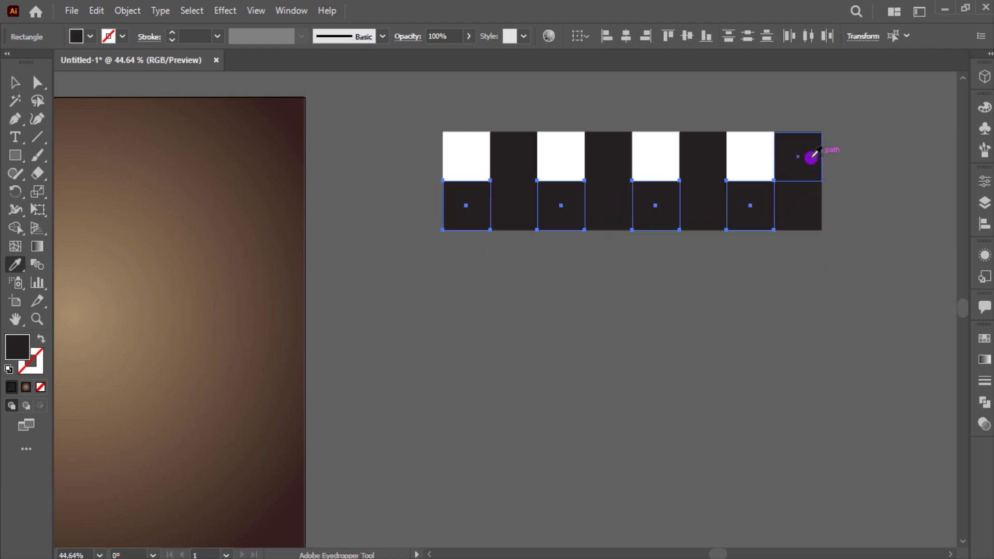
key("v")
left_click(500, 222)
left_click(590, 224, "shift")
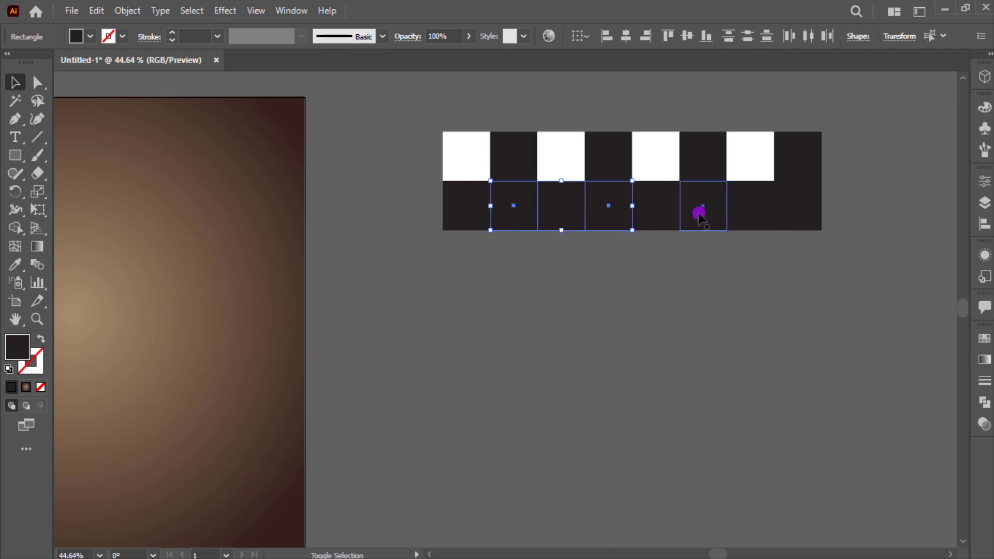
left_click(781, 207, "shift")
key("i")
left_click(767, 161)
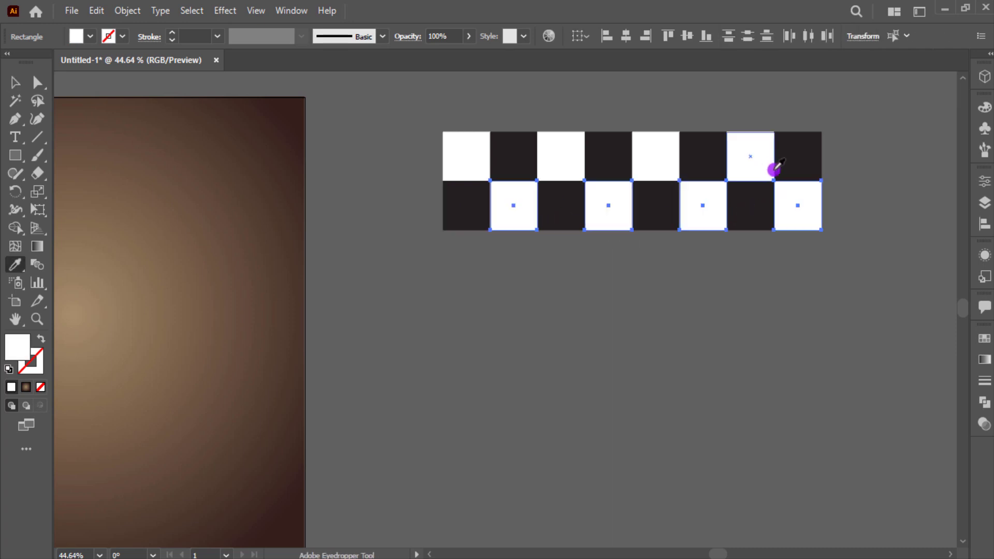
key("v")
left_click(860, 220)
Step: Copy the two rows down to make eight rows and group all squares
key("ctrl+a")
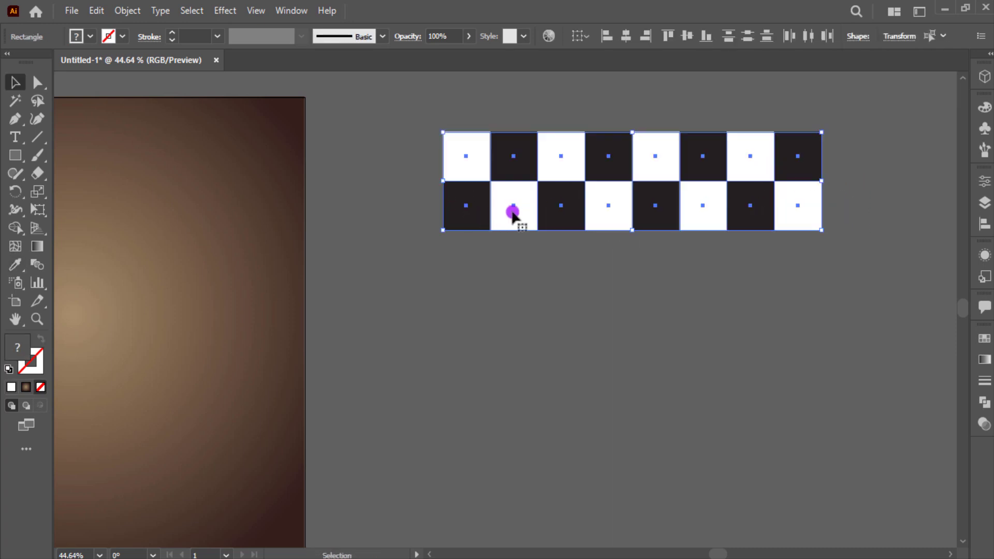
left_click_drag(514, 213, 511, 312)
key("ctrl+d")
key("ctrl+d")
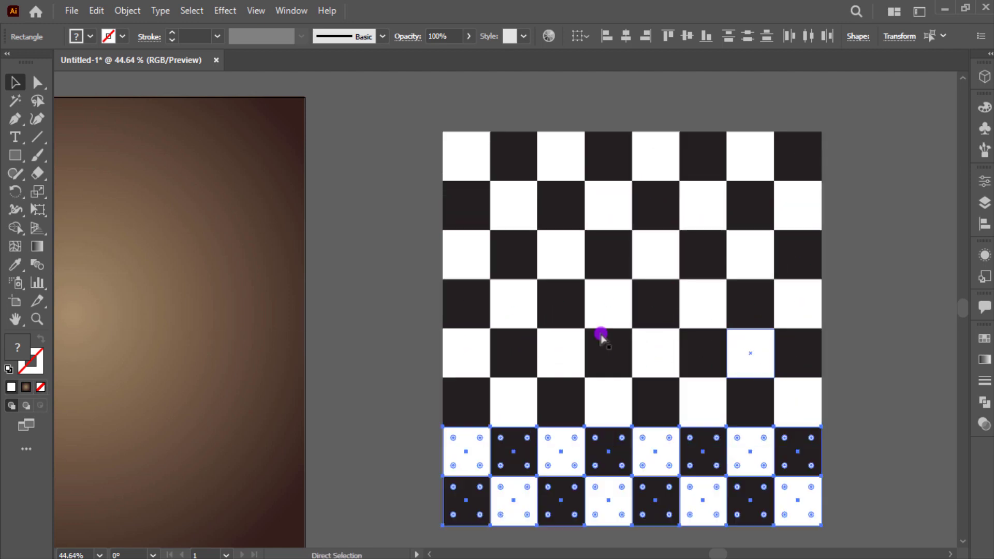
key("ctrl+a")
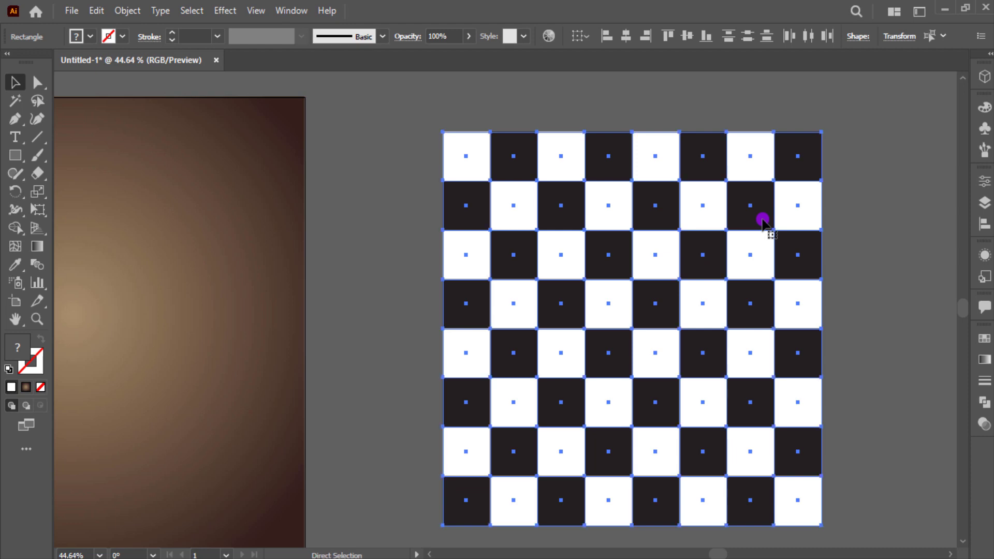
key("ctrl+g")
Step: Distort the checkerboard into perspective, narrowing its top and widening its base
left_click(38, 212)
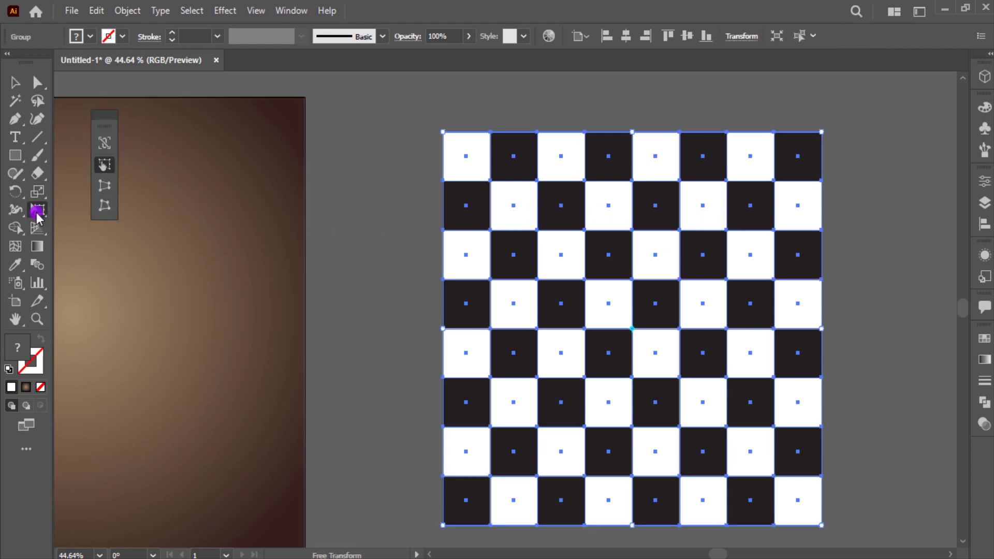
left_click(108, 187)
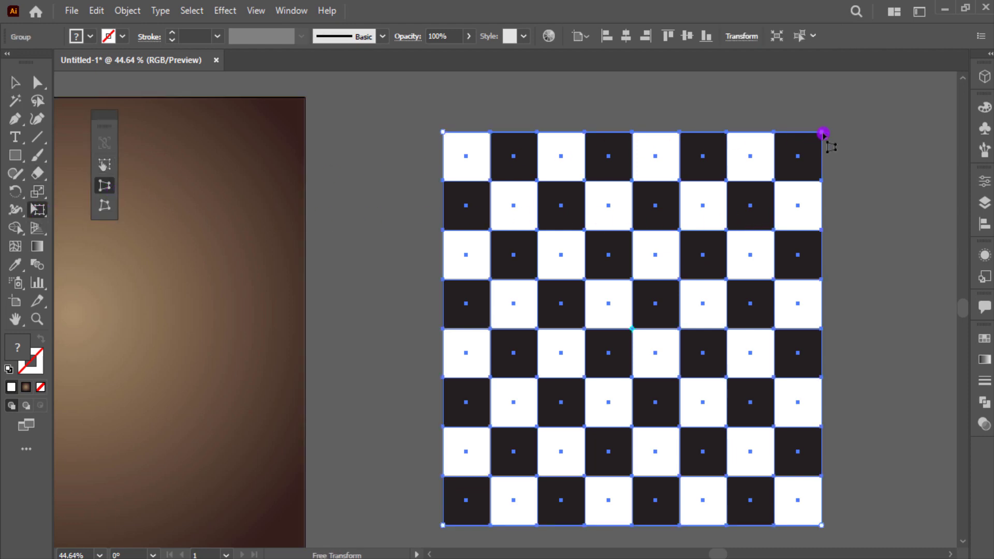
left_click_drag(824, 134, 742, 132)
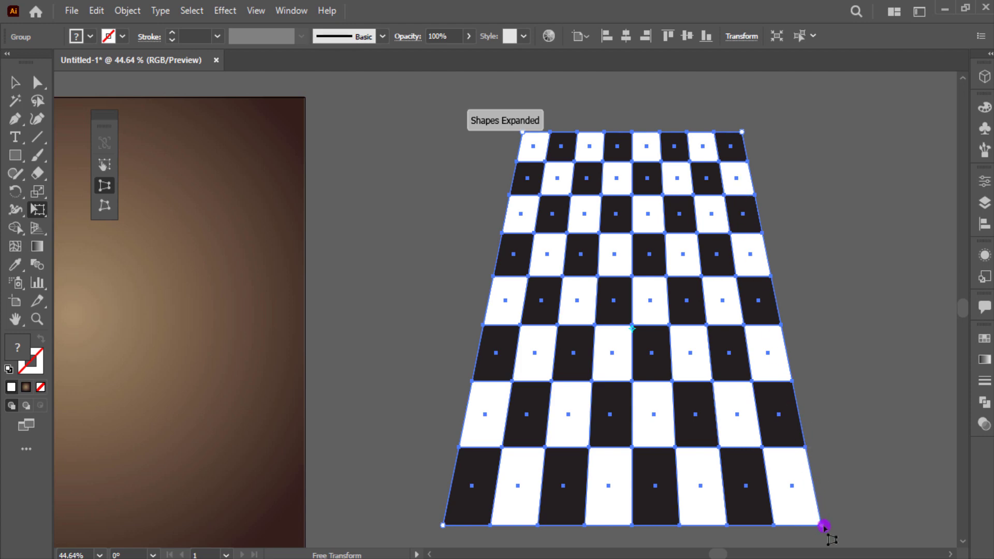
left_click_drag(823, 526, 930, 512)
Step: Flatten the checkerboard, move it to the artboard's bottom and widen it
key("v")
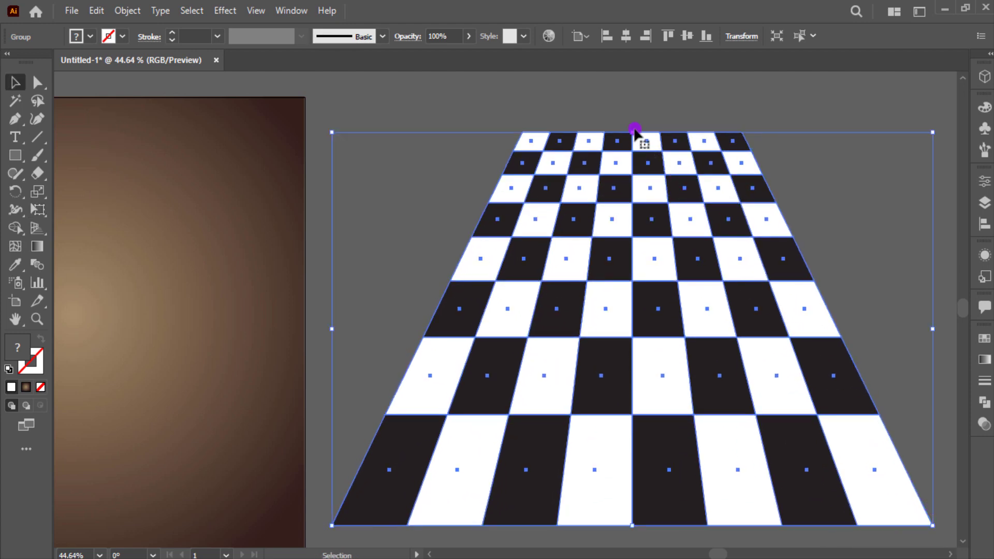
left_click(635, 127)
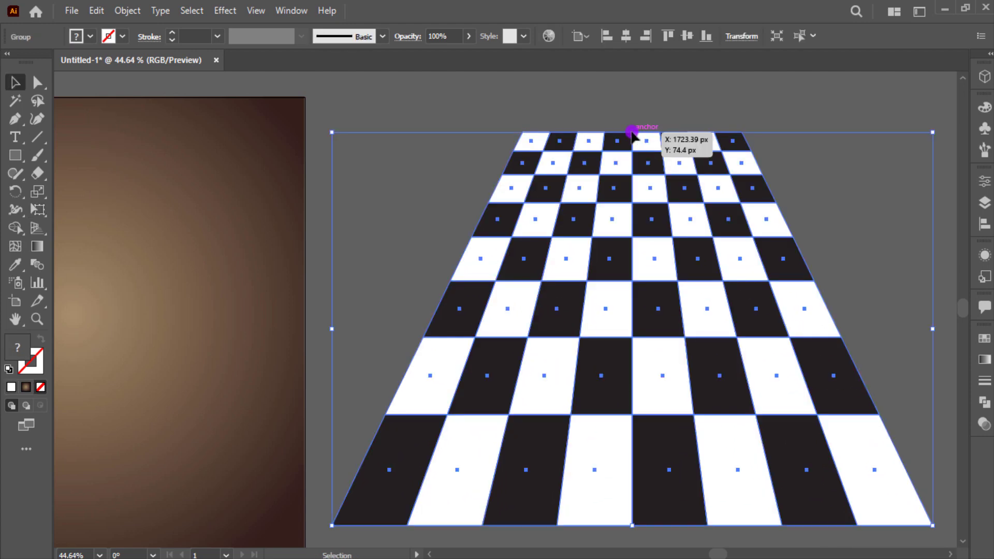
left_click_drag(631, 150, 641, 313)
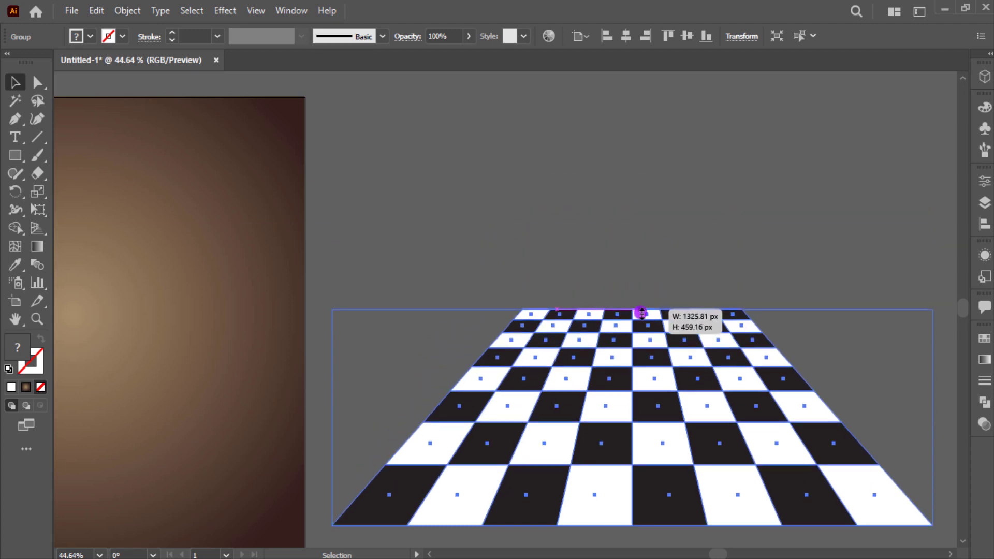
mouse_move(591, 437)
left_mouse_down()
mouse_move(753, 318)
mouse_move(310, 350)
left_mouse_up()
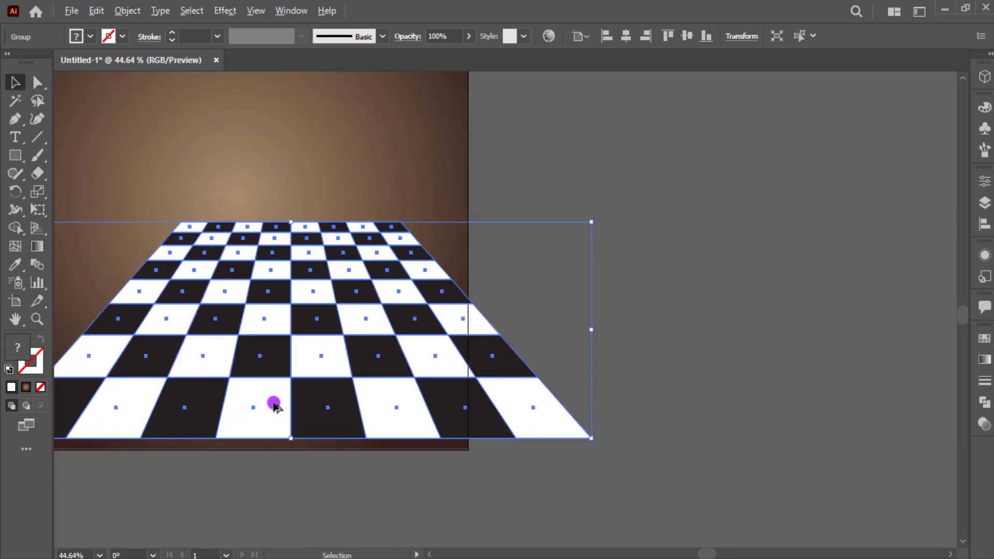
key("ctrl+minus")
left_click_drag(527, 423, 531, 362)
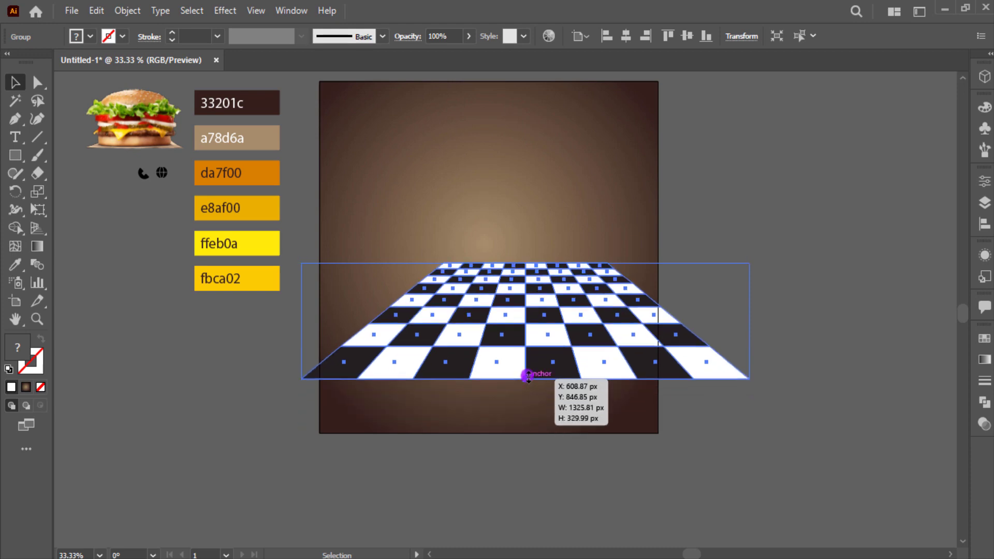
left_click_drag(593, 322, 564, 398)
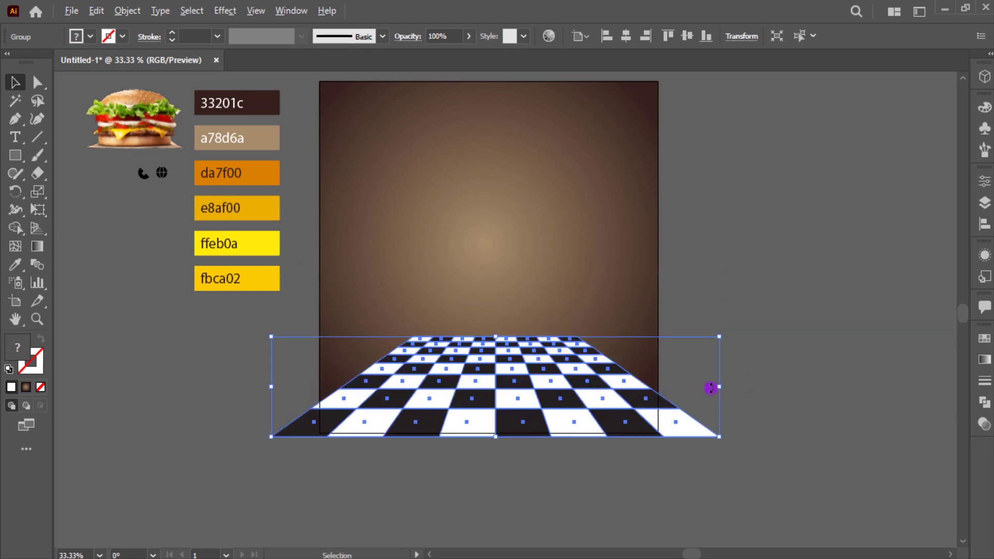
left_click_drag(711, 388, 965, 388)
Step: Stretch the floor well past the artboard sides and nudge it down
key("ctrl+minus")
key("ctrl+minus")
key("ctrl+minus")
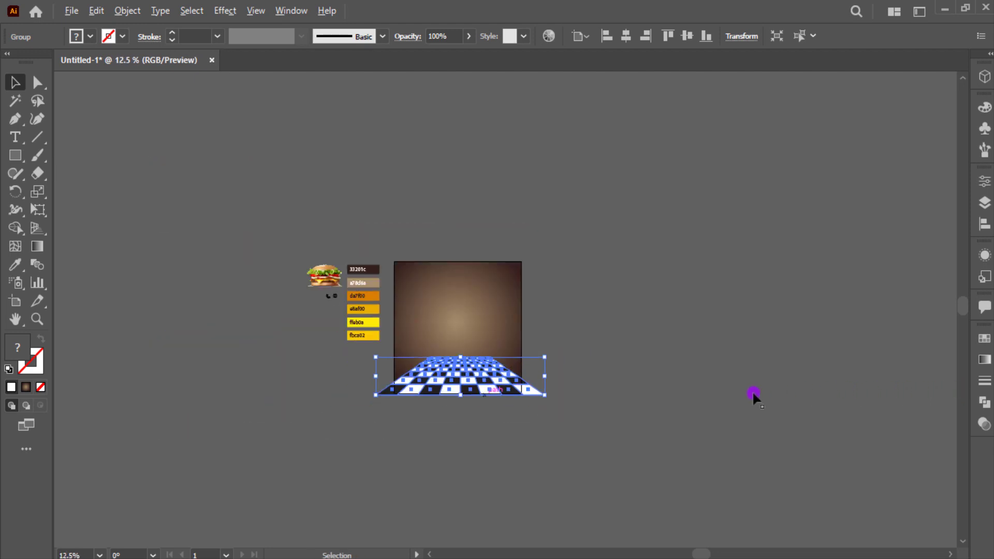
left_click_drag(544, 395, 592, 413)
key("ctrl+plus")
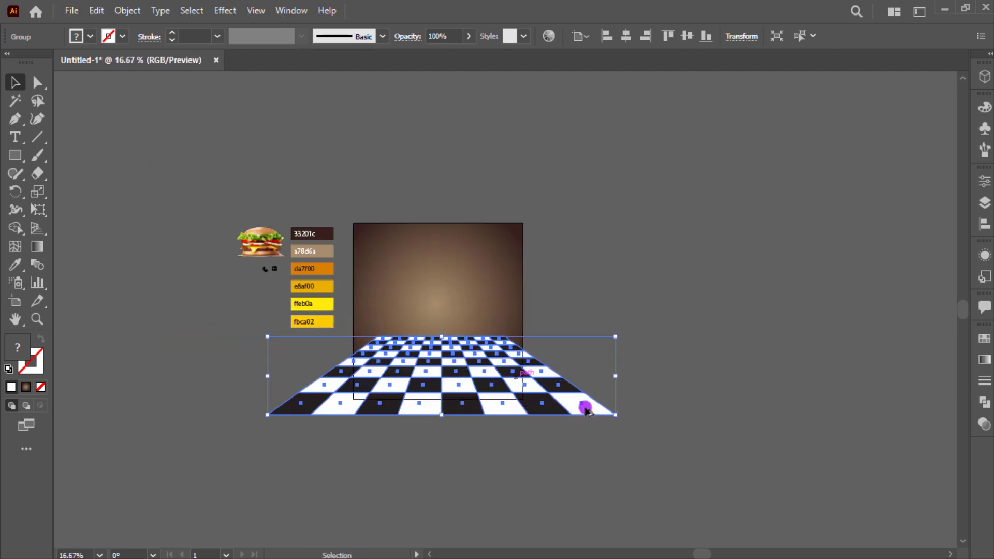
left_click_drag(615, 377, 709, 375)
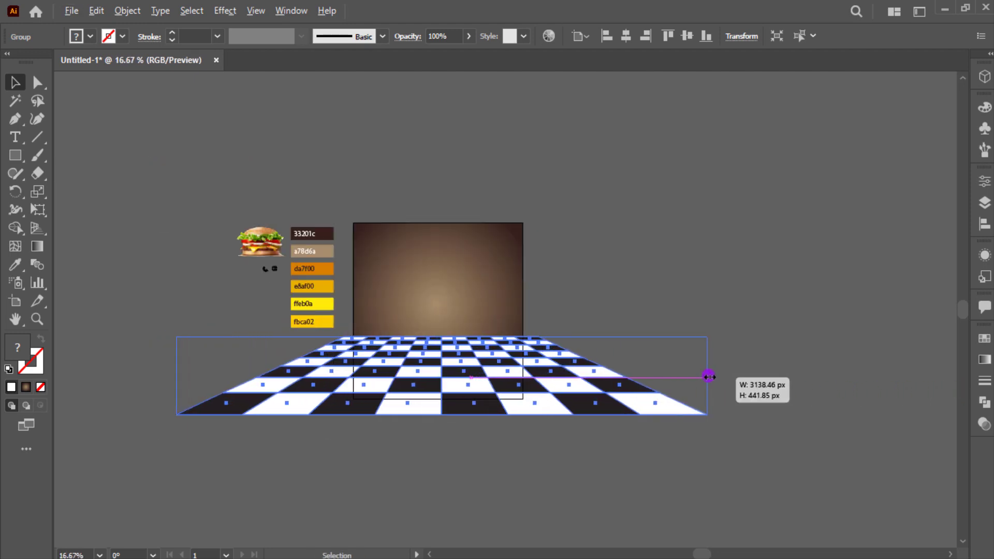
left_click_drag(516, 377, 515, 373)
scroll(515, 333, "up", 2)
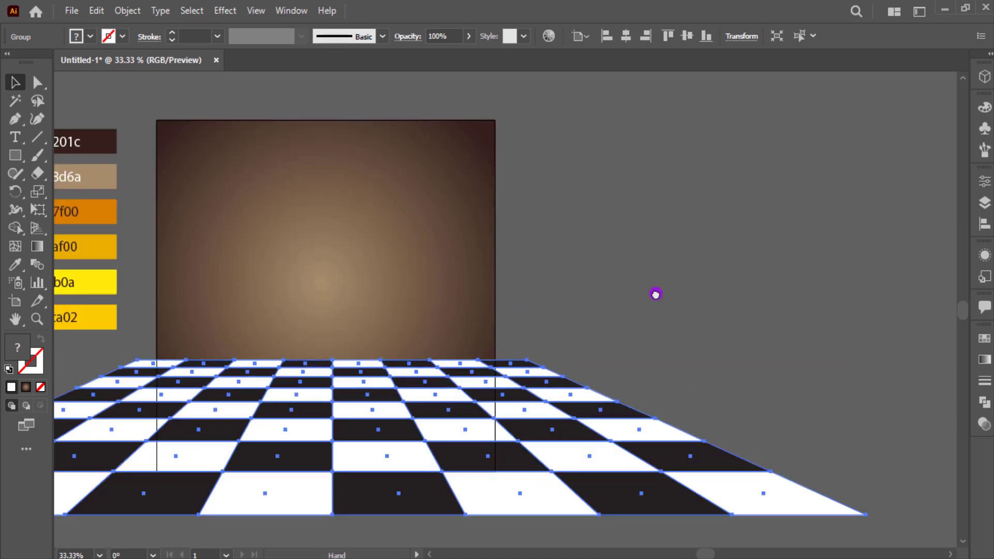
left_click_drag(656, 295, 719, 269)
left_click(719, 268)
Step: Draw a rectangle over the floor filled with the White, Black gradient
left_click(30, 156)
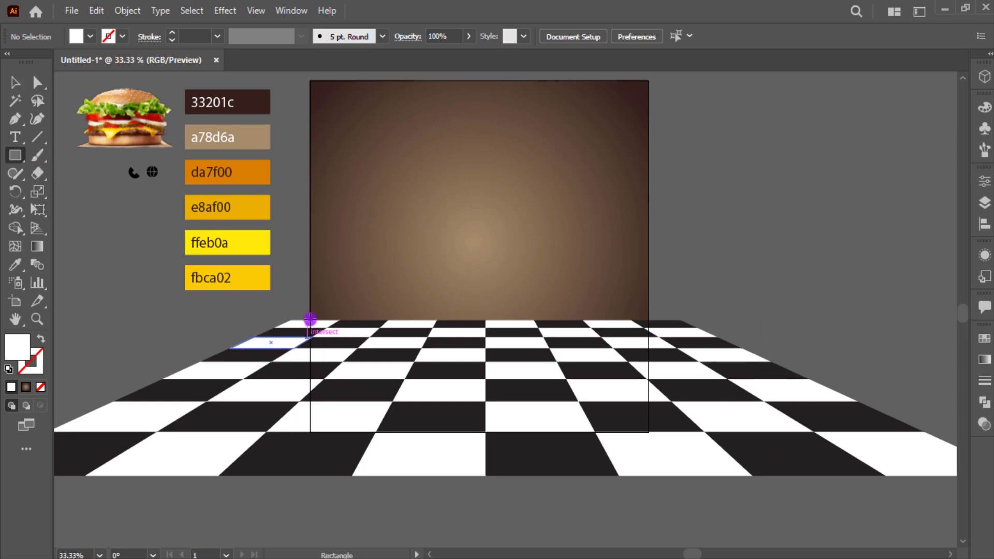
left_click_drag(309, 320, 649, 432)
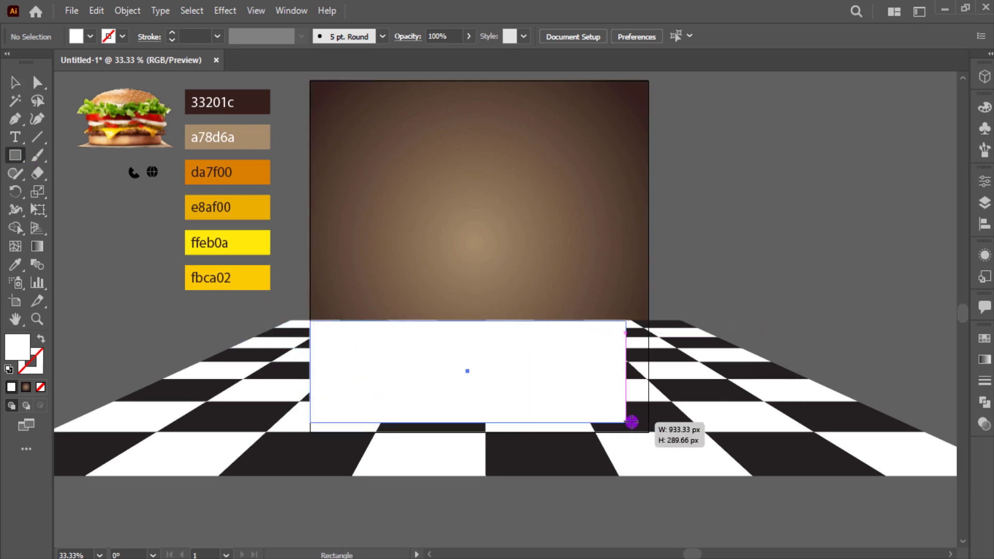
left_click(984, 359)
left_click(832, 358)
left_click(755, 384)
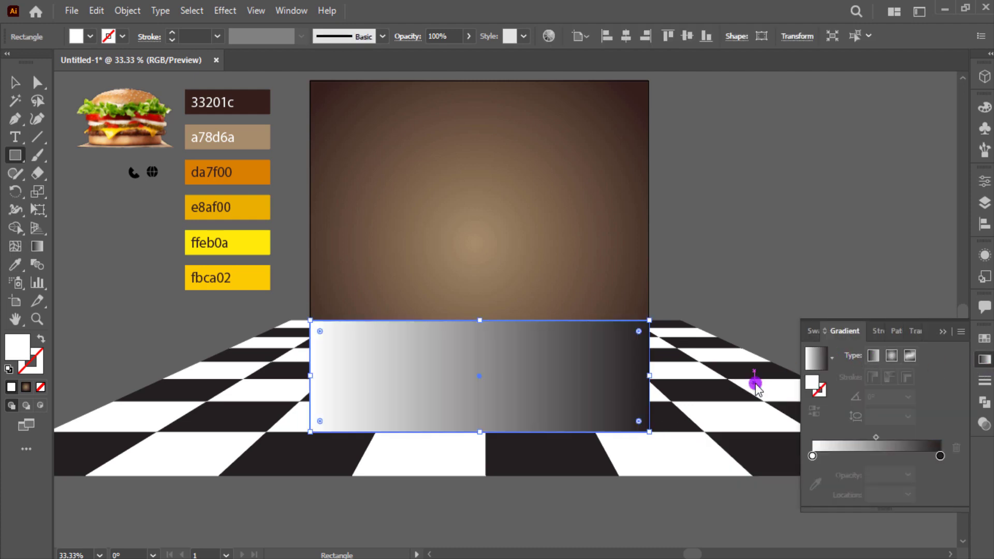
Step: Make the gradient vertical, dark at top, and select it together with the checkerboard
key("g")
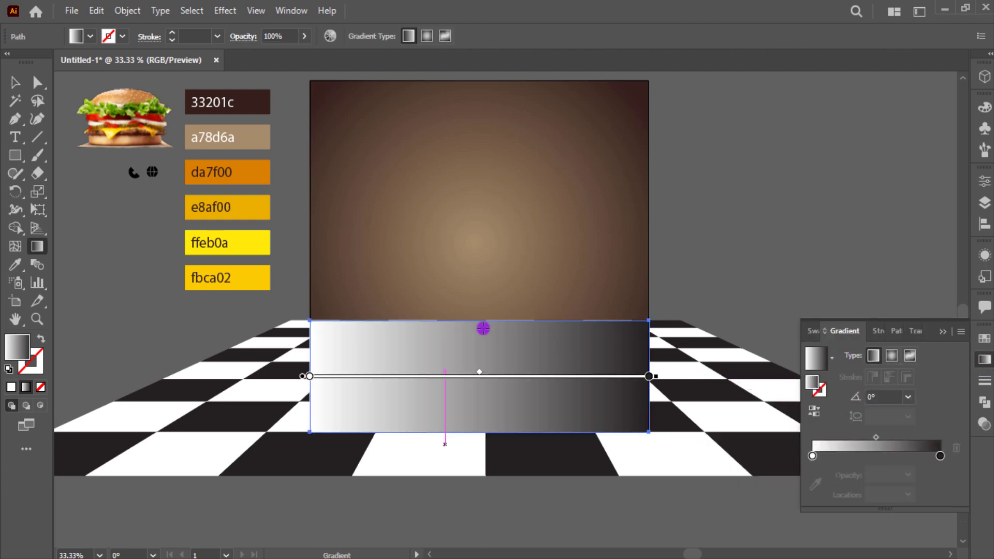
left_click_drag(470, 338, 468, 389)
left_click_drag(469, 428, 472, 320)
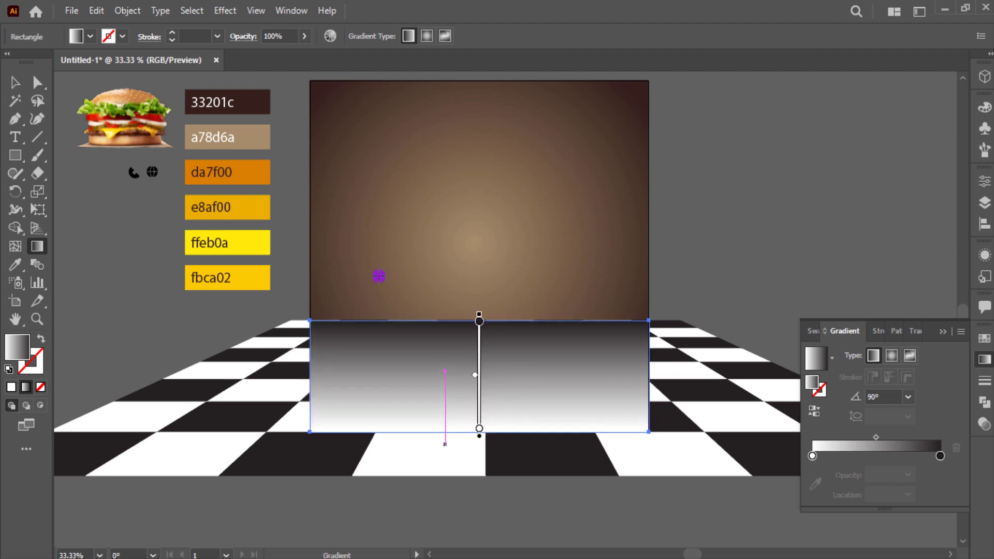
left_click(15, 83)
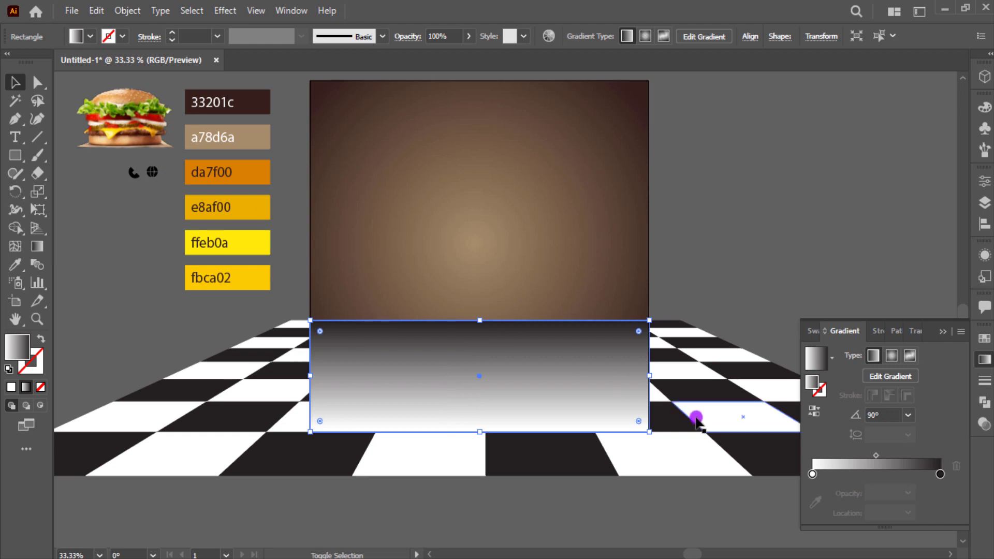
key("ctrl+a")
left_click(918, 333)
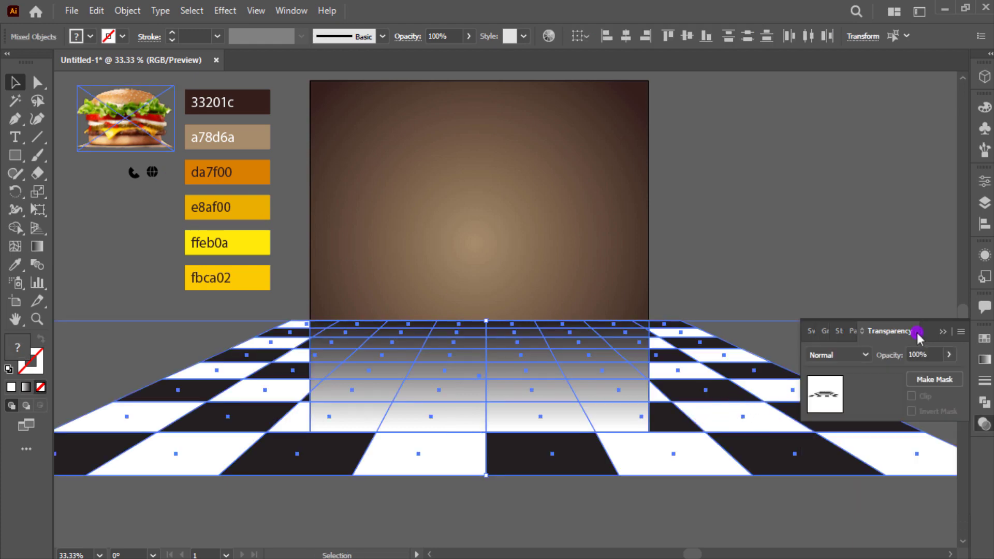
Step: Make an opacity mask from the gradient rectangle and shift the mask gradient's start
left_click(943, 378)
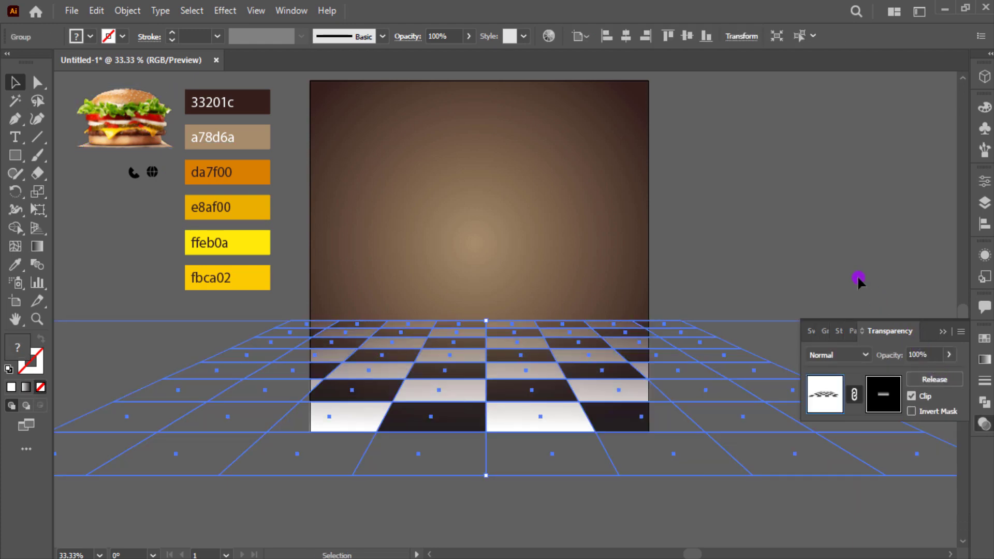
left_click(732, 324)
left_click(571, 383)
left_click(884, 395)
key("g")
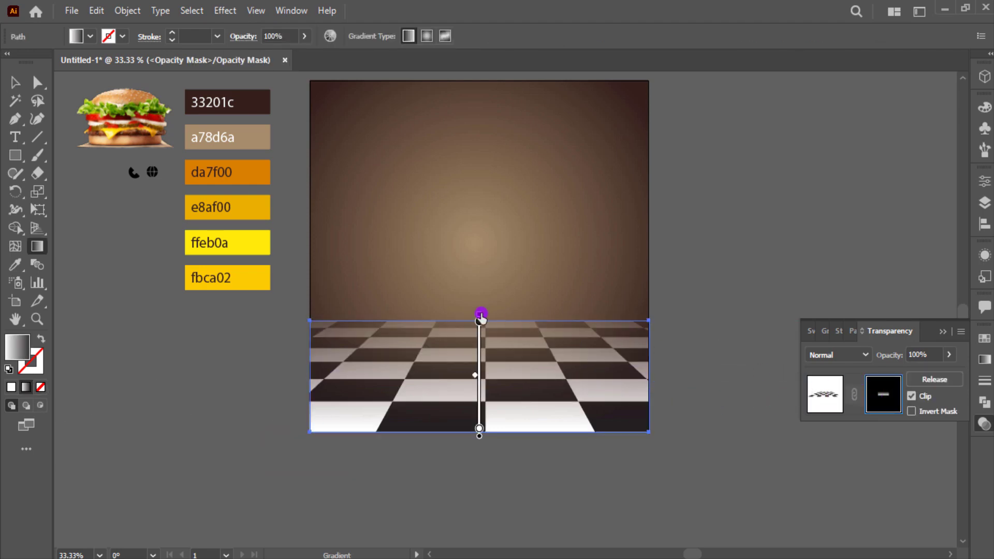
mouse_move(479, 318)
left_mouse_down()
mouse_move(480, 351)
mouse_move(482, 328)
left_mouse_up()
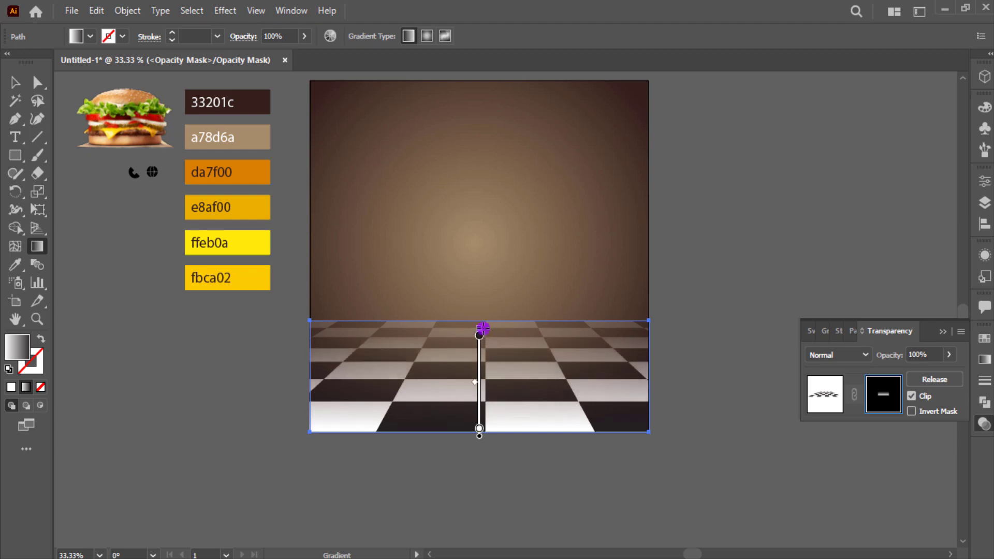
Step: Set the mask's dark stop to 000000 and extend the fade to the horizon
left_click(826, 331)
left_click(941, 457)
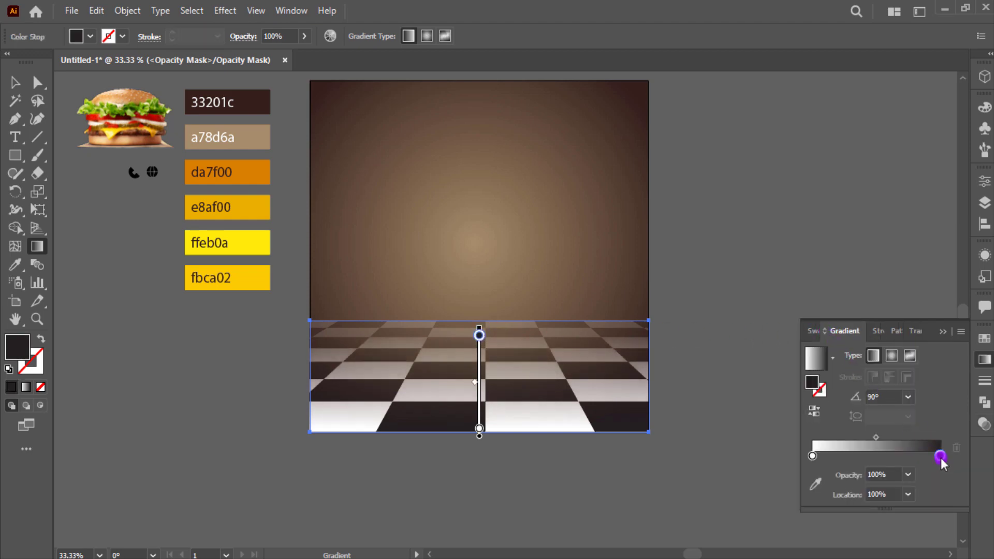
double_click(940, 458)
left_click(776, 368)
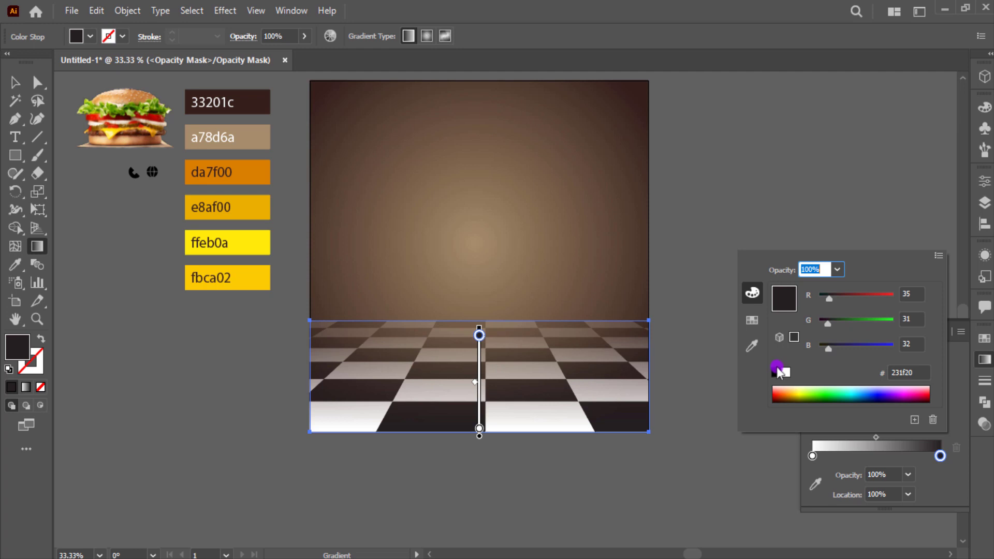
left_click(778, 369)
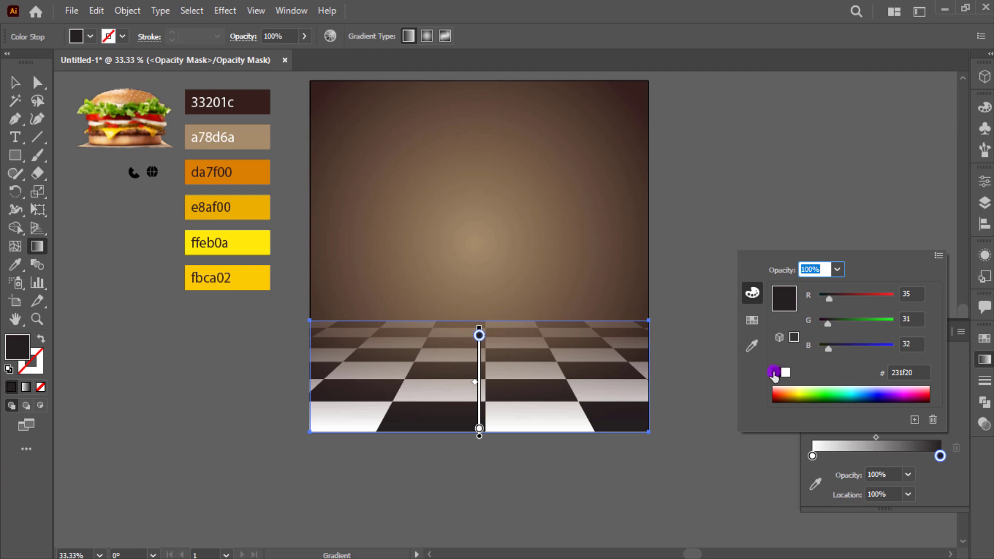
left_click(933, 227)
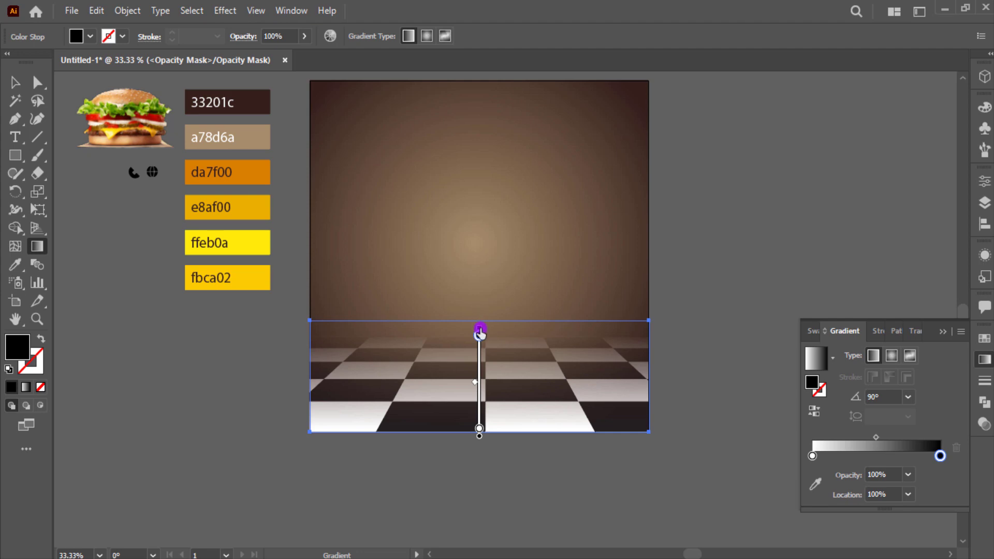
scroll(478, 312, "up", 2)
scroll(479, 332, "up", 1)
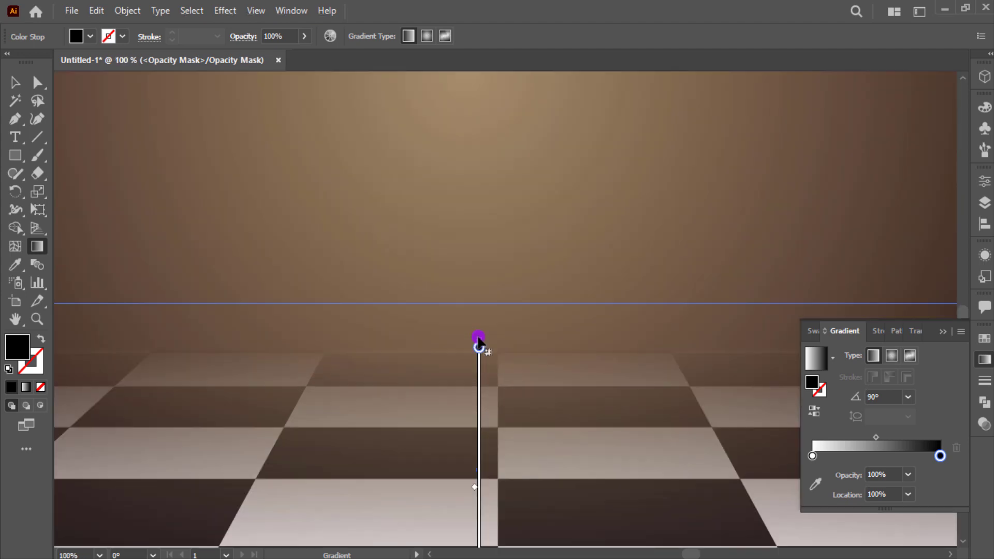
left_click_drag(479, 340, 477, 307)
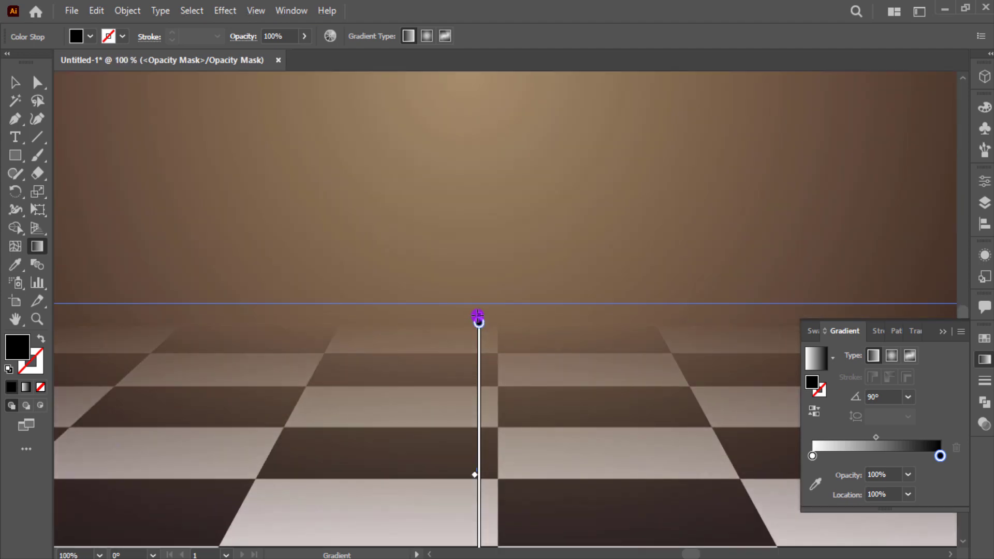
Step: Select the floor and set its blend mode to Overlay
left_click(932, 345)
key("ctrl+0")
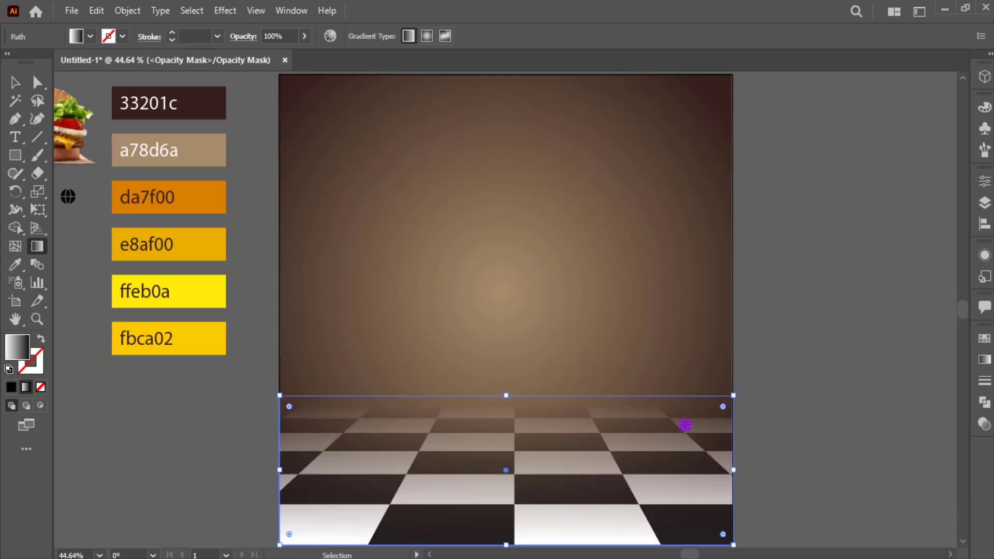
key("v")
left_click(747, 396)
left_click(607, 505)
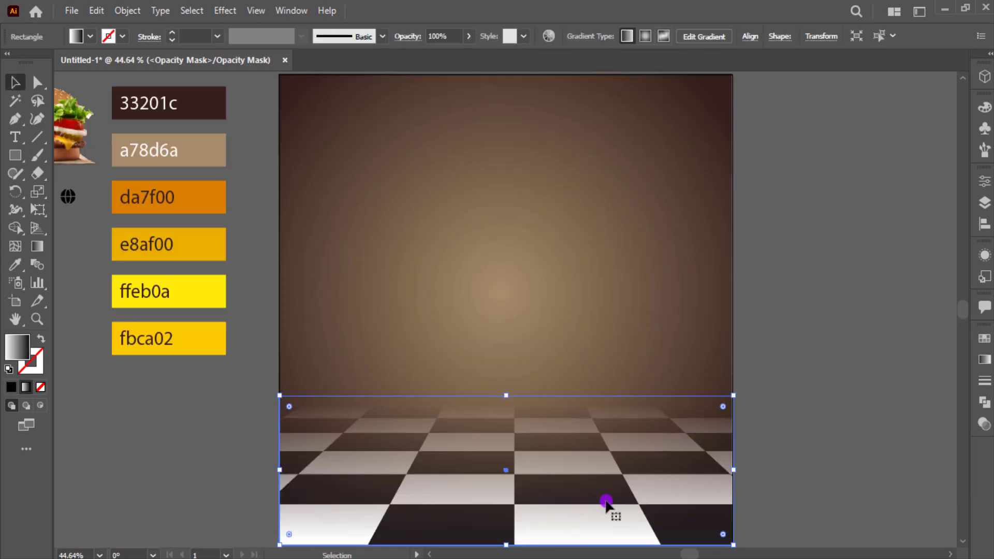
left_click(983, 430)
left_click(857, 357)
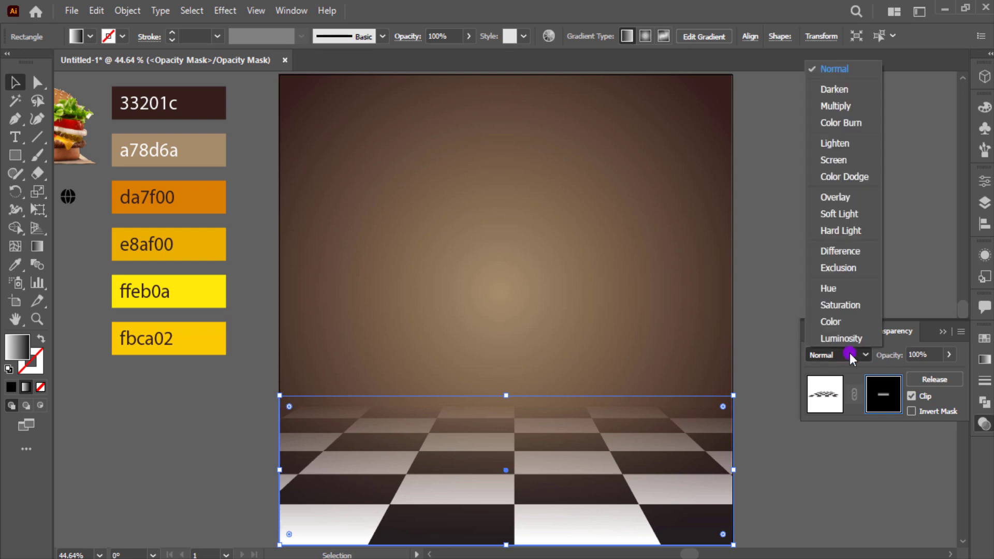
left_click(850, 198)
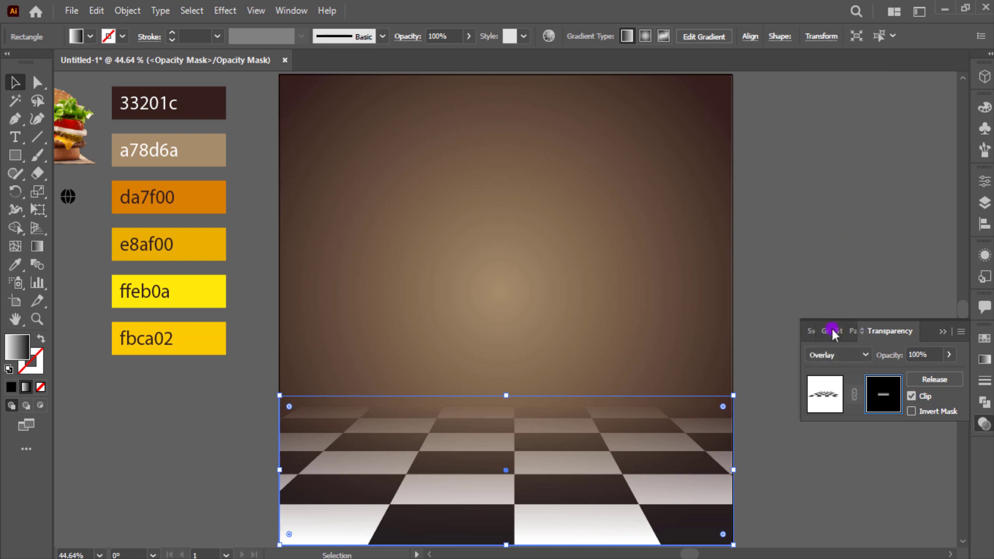
Step: Exit opacity mask editing and apply Overlay to the floor group itself
left_click(828, 383)
left_click(850, 356)
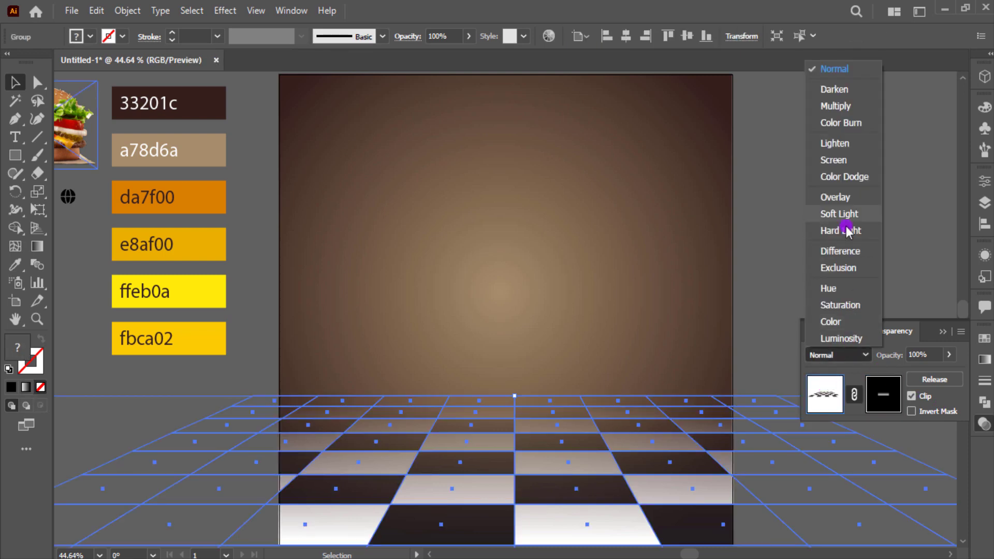
left_click(845, 199)
left_click(940, 331)
left_click(877, 356)
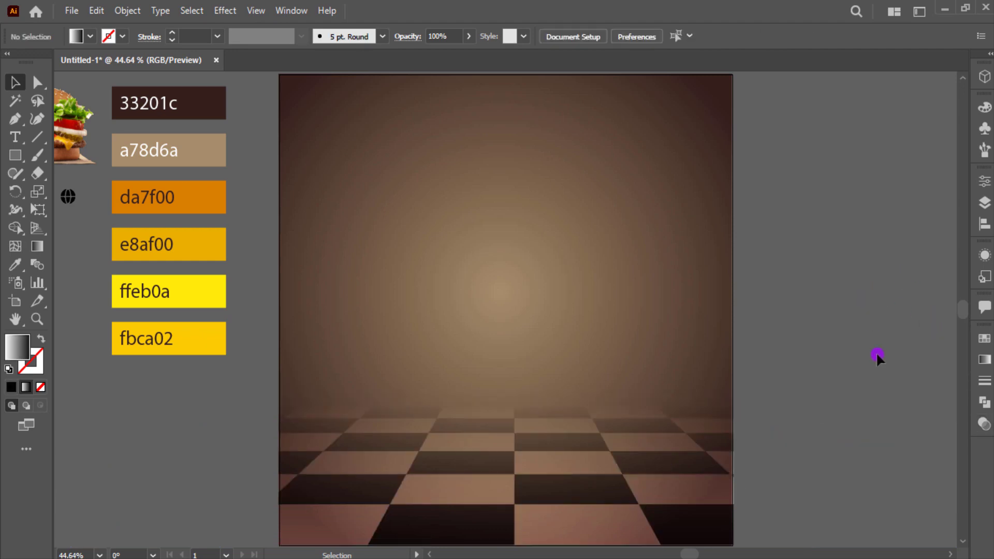
Step: Bring the burger photo to the front and move it to the artboard centre
right_click(89, 150)
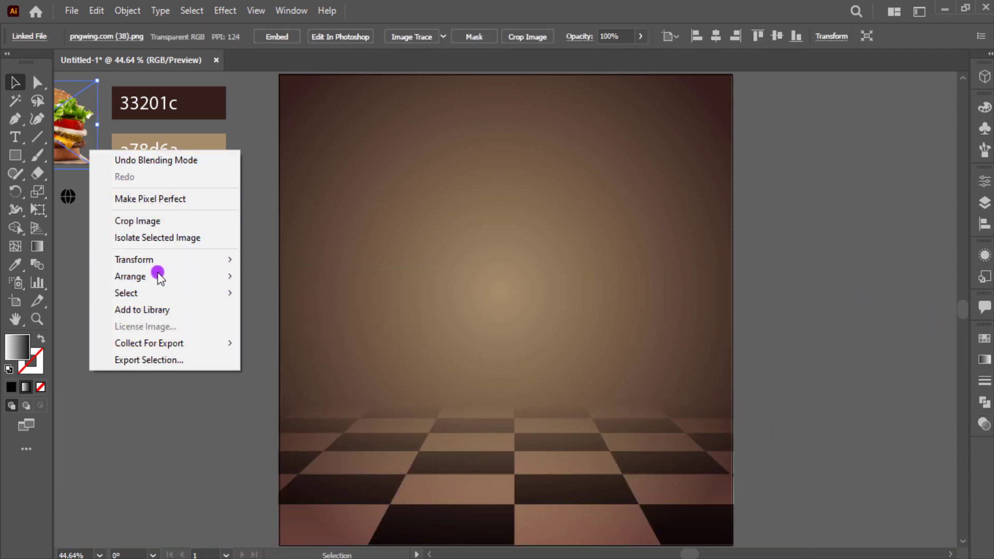
mouse_move(131, 276)
left_click(293, 276)
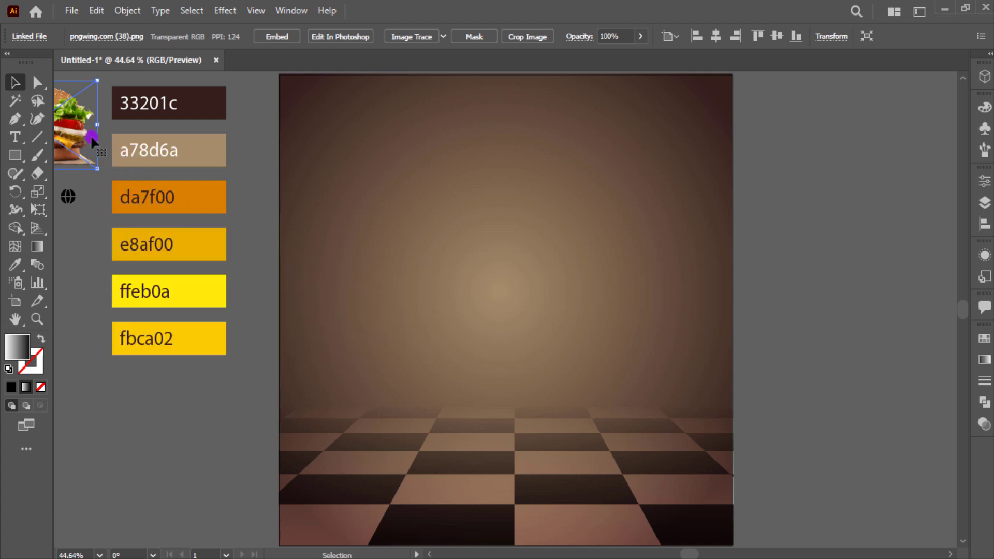
mouse_move(90, 135)
left_mouse_down()
mouse_move(579, 347)
mouse_move(740, 438)
mouse_move(717, 420)
left_mouse_up()
scroll(717, 419, "down", 1)
left_click_drag(546, 348, 541, 363)
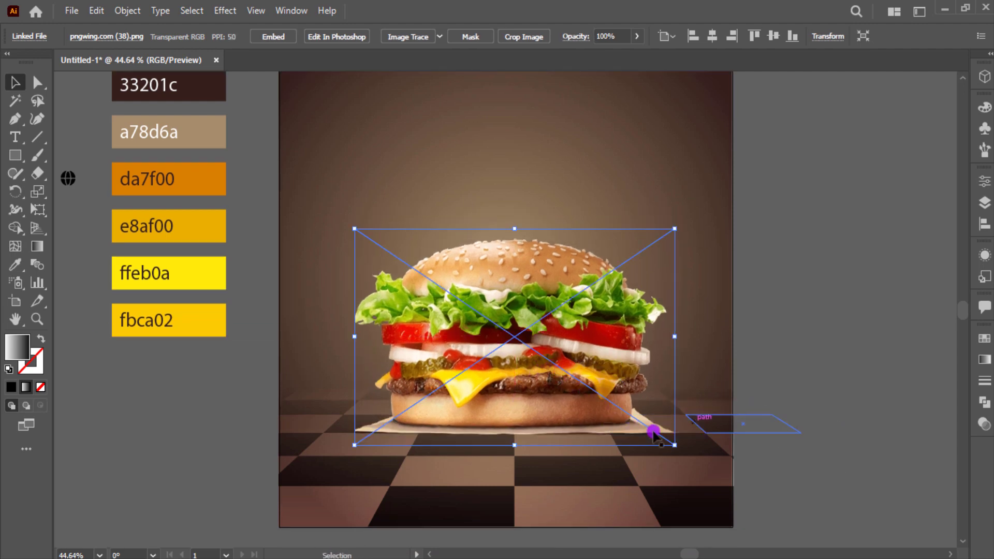
Step: Enlarge the burger to about 810 × 526 px on the floor and hide the perspective grid
left_click_drag(672, 443, 727, 463)
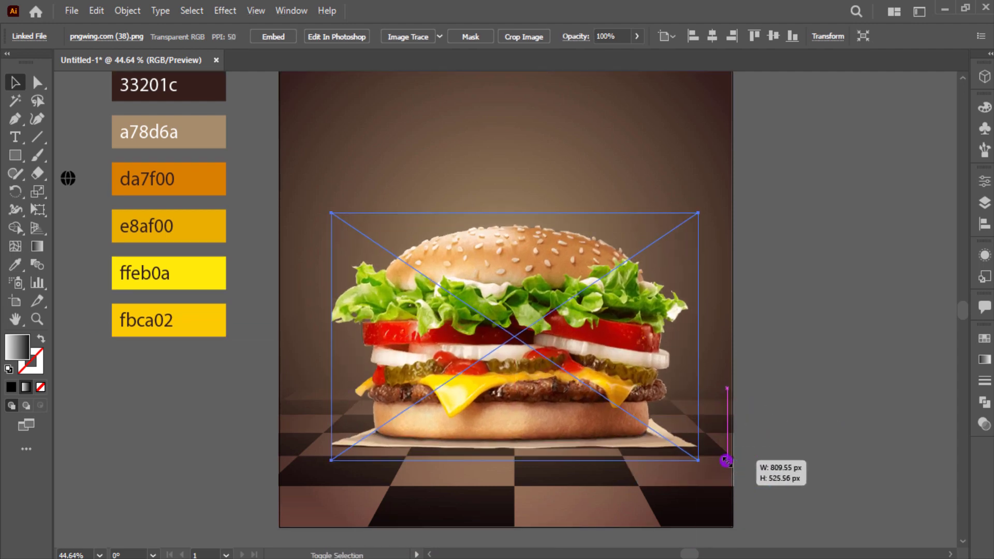
key("ctrl+shift+i")
scroll(788, 428, "up", 1)
key("ctrl+shift+i")
left_click(749, 433)
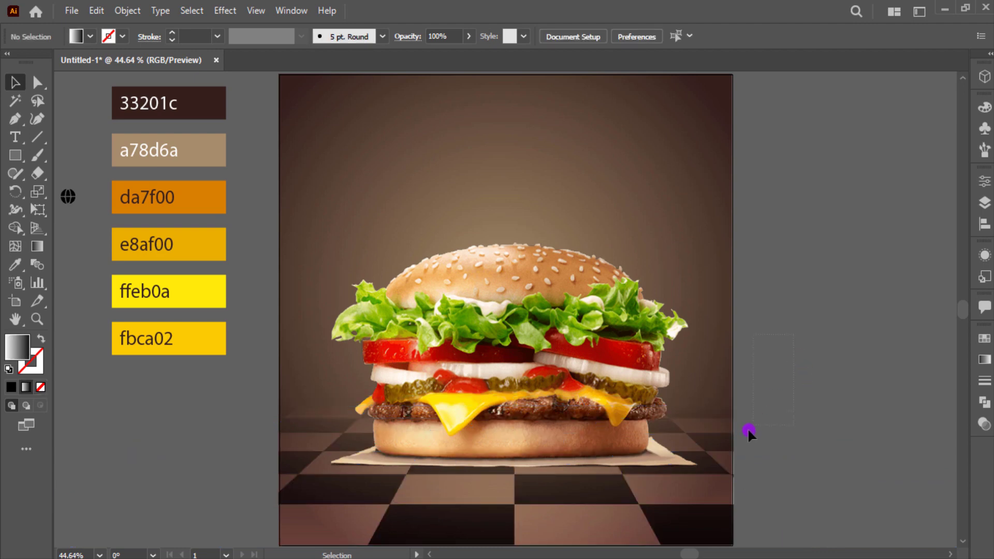
left_click(729, 449)
key("ctrl+shift+a")
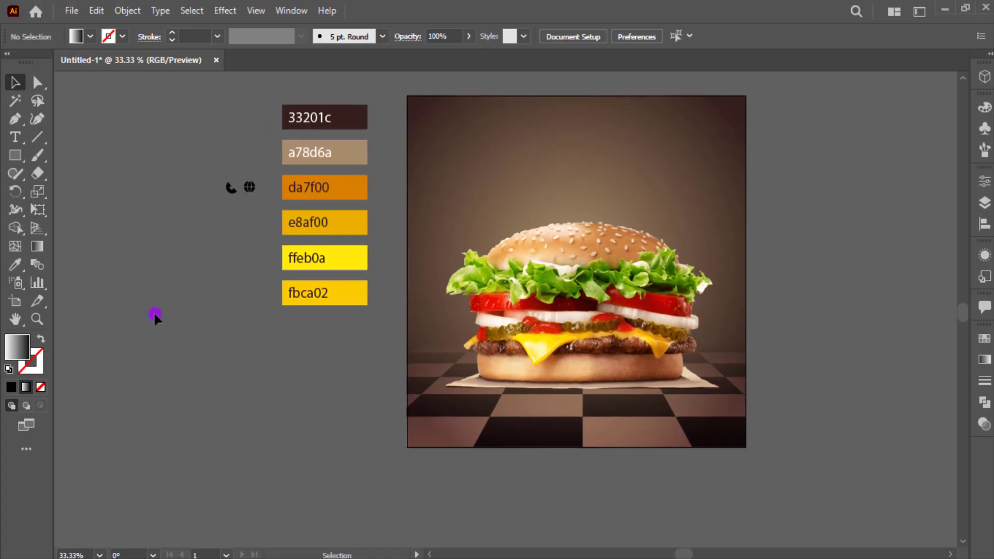
Step: Move the smoke images to the left and set their blend mode to Overlay
left_click(260, 427)
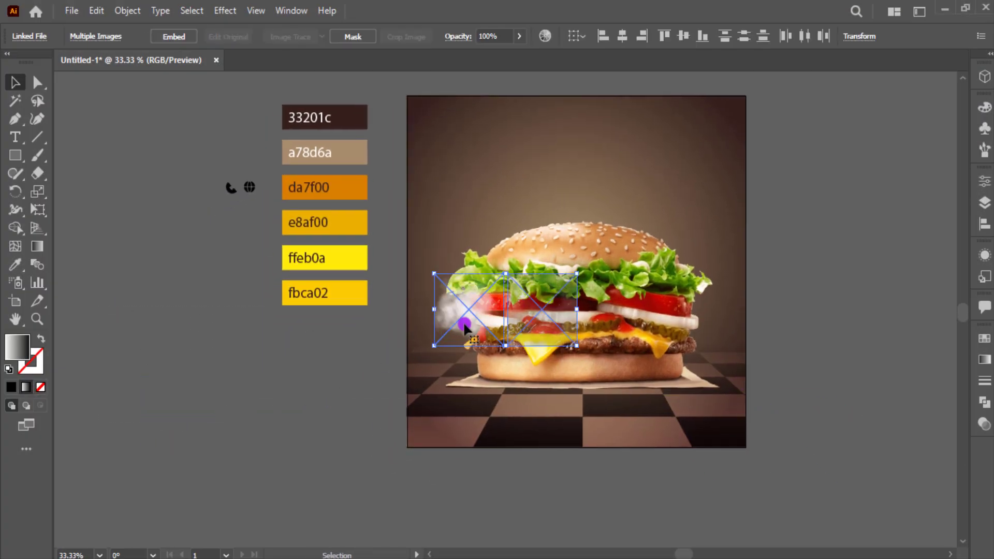
left_click_drag(411, 348, 147, 288)
left_click(984, 425)
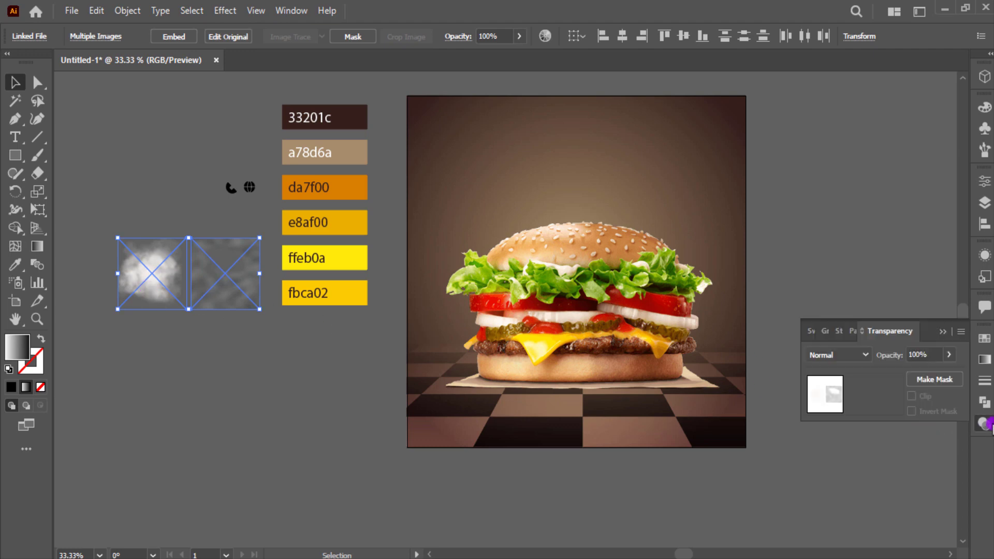
left_click(854, 357)
left_click(849, 202)
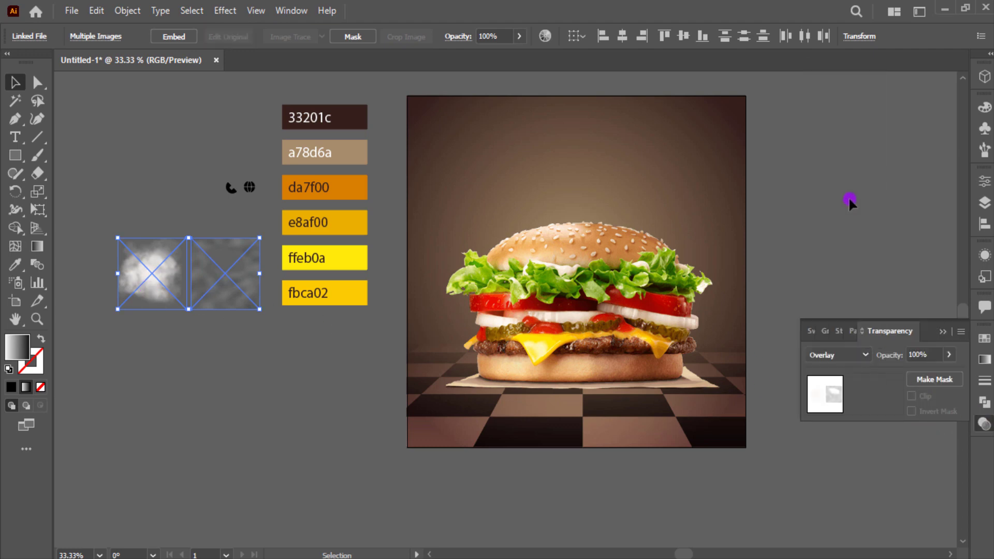
left_click(941, 335)
left_click(884, 296)
Step: Move the burger photo and checkered floor off the artboard to the right
scroll(701, 344, "right", 3)
left_click(610, 388)
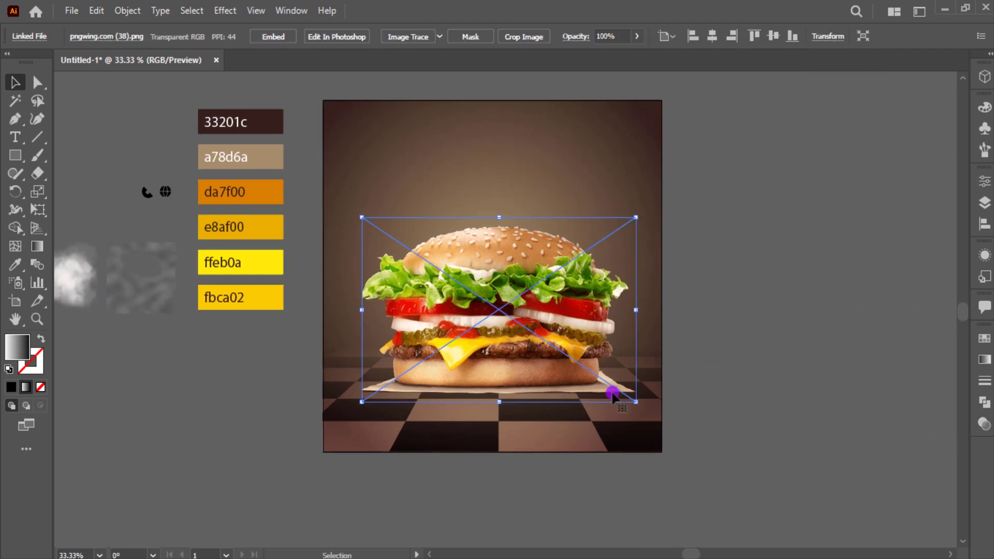
left_click(548, 443, "shift")
left_click_drag(548, 443, 873, 435)
scroll(349, 415, "left", 3)
left_click(256, 331)
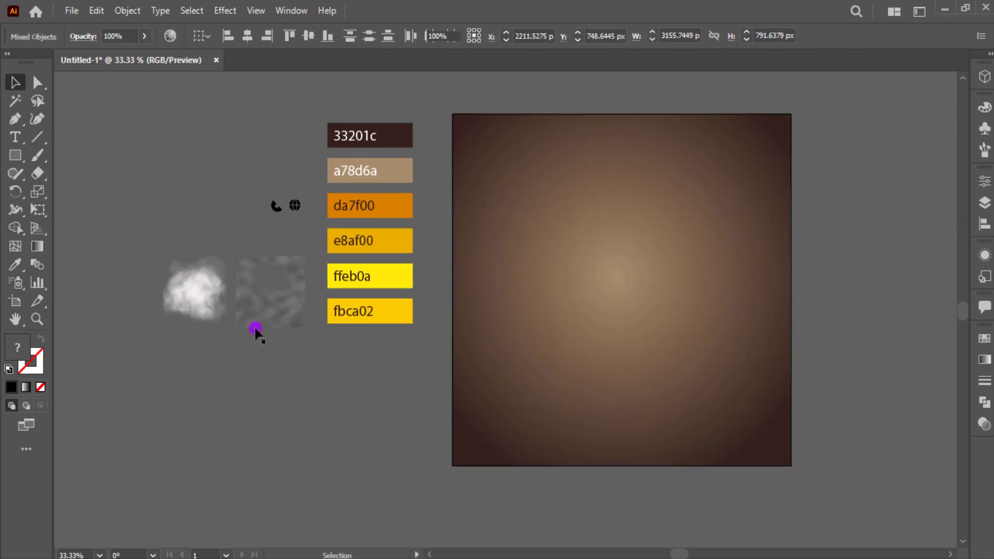
Step: Drag the Noise.png texture and smoke cloud onto the brown background
left_click(276, 313)
mouse_move(276, 313)
left_mouse_down()
mouse_move(498, 178)
mouse_move(487, 175)
mouse_move(787, 465)
left_mouse_up()
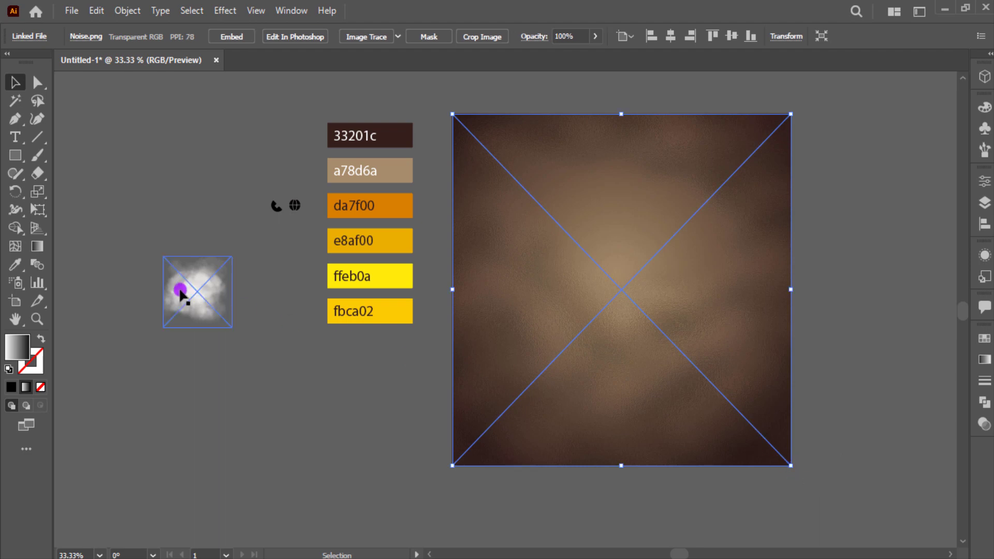
mouse_move(178, 284)
left_mouse_down()
mouse_move(510, 228)
mouse_move(491, 160)
mouse_move(793, 466)
left_mouse_up()
left_click_drag(873, 331, 472, 333)
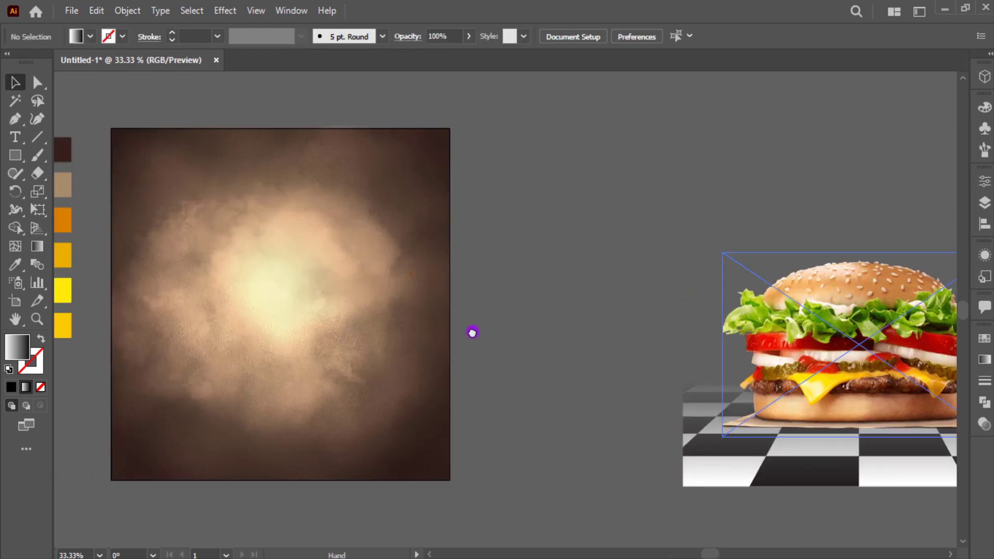
Step: Shift the smoke cloud slightly right and bring the burger and floor to the front
left_click(351, 290)
right_click(344, 290)
left_click_drag(293, 389, 352, 389)
left_click(726, 283)
left_click(788, 444, "shift")
right_click(790, 429)
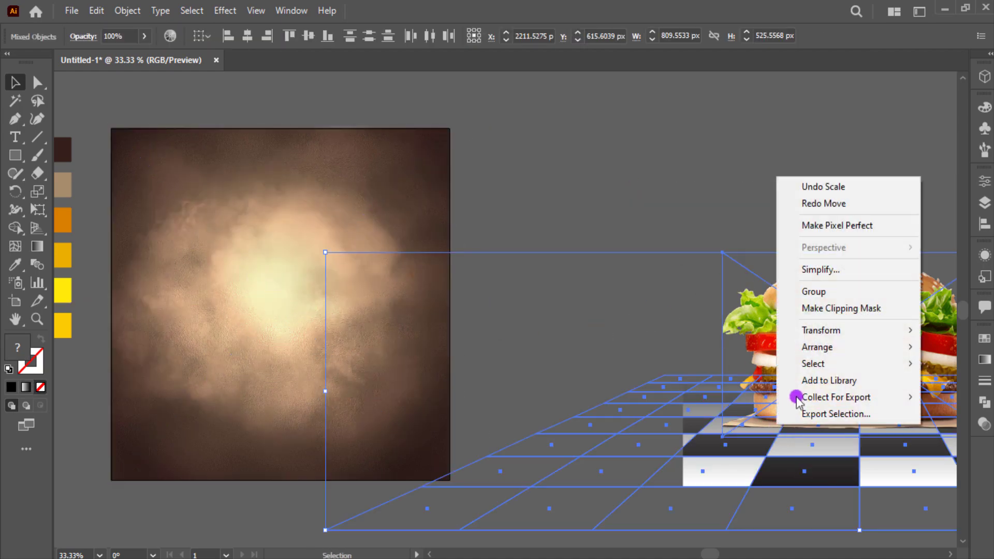
mouse_move(818, 347)
left_click(761, 343)
Step: Position the burger and floor over the smoky background, then hide the perspective grid
left_click_drag(568, 360, 275, 354)
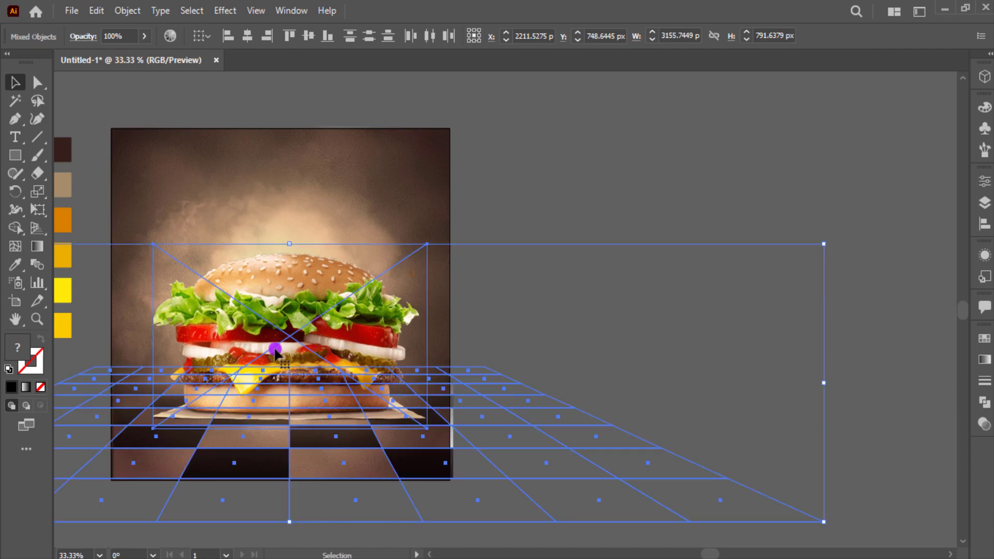
key("ctrl+plus")
key("ctrl+plus")
scroll(373, 356, "left", 3)
left_click_drag(406, 414, 401, 423)
key("ctrl+shift+i")
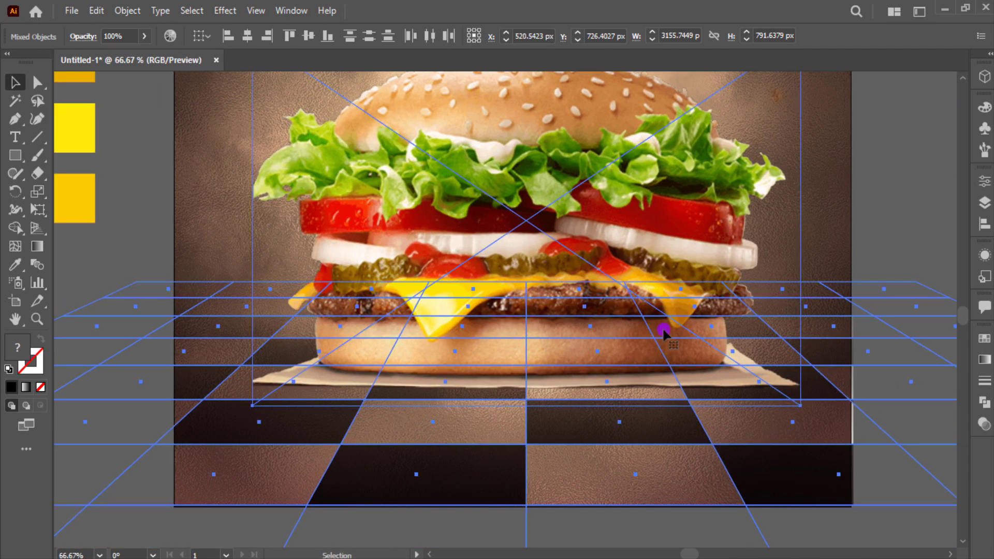
left_click(866, 262)
key("ctrl+shift+i")
key("ctrl+0")
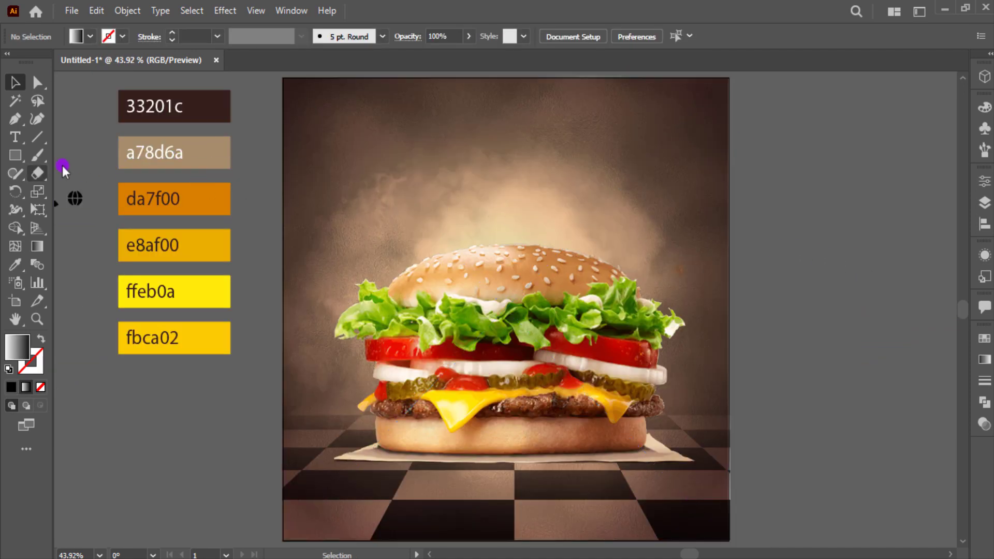
Step: Draw a trial rectangle near the poster's bottom, then delete it
left_click(13, 156)
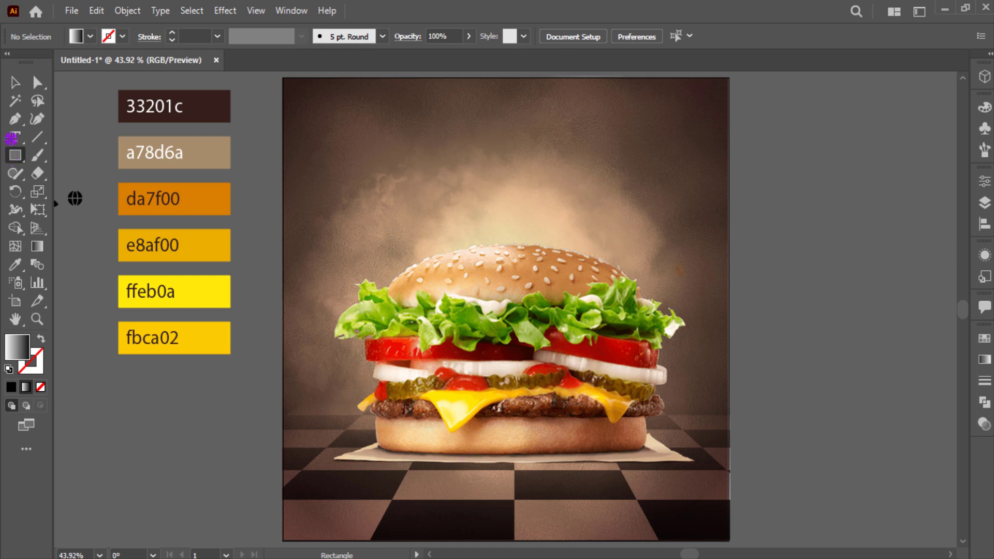
left_click(13, 84)
key("ctrl+shift+i")
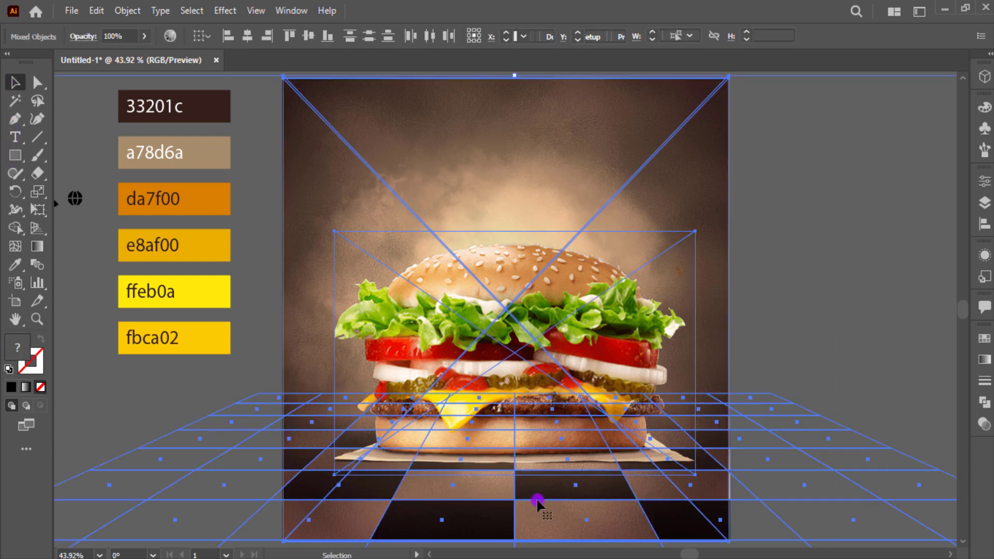
key("ctrl+shift+i")
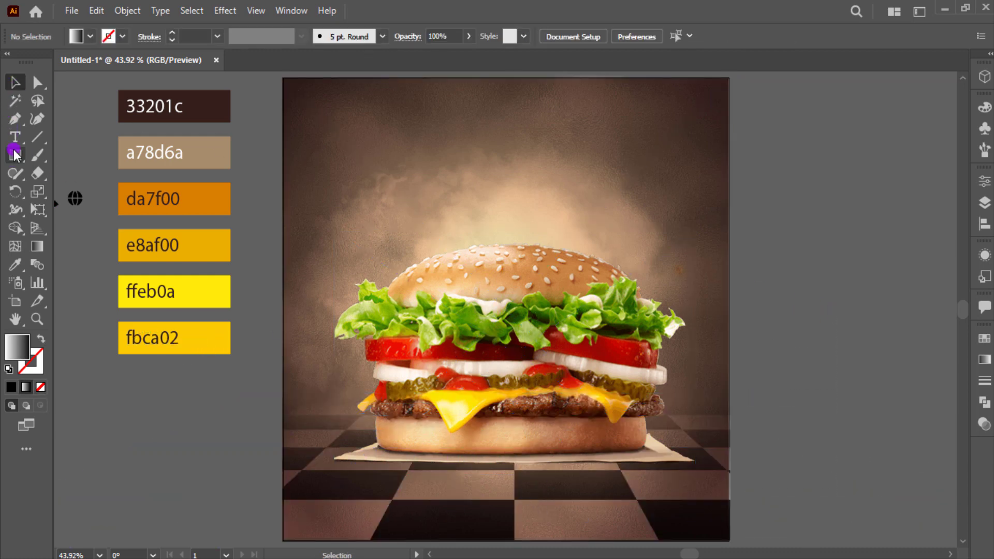
left_click(15, 155)
left_click_drag(449, 504, 567, 529)
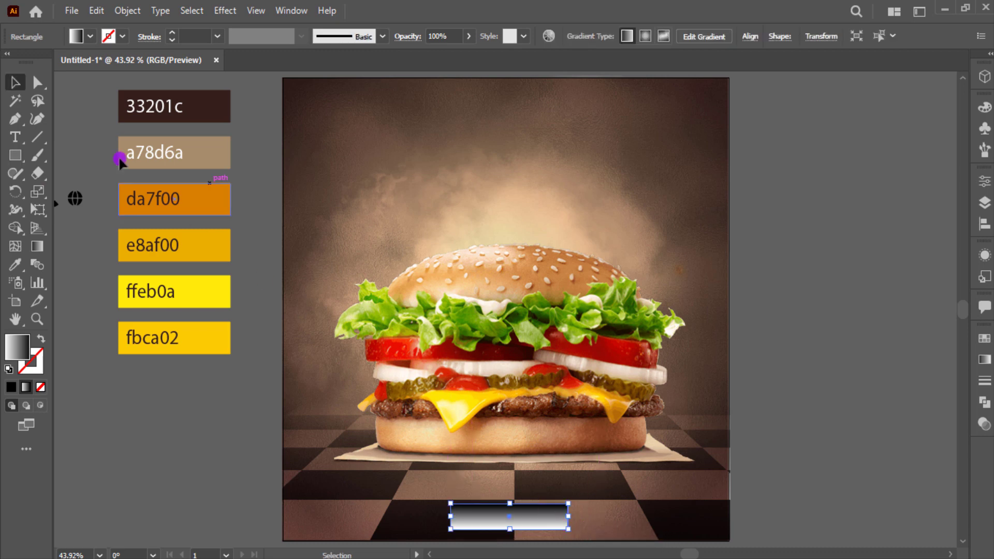
left_click(37, 82)
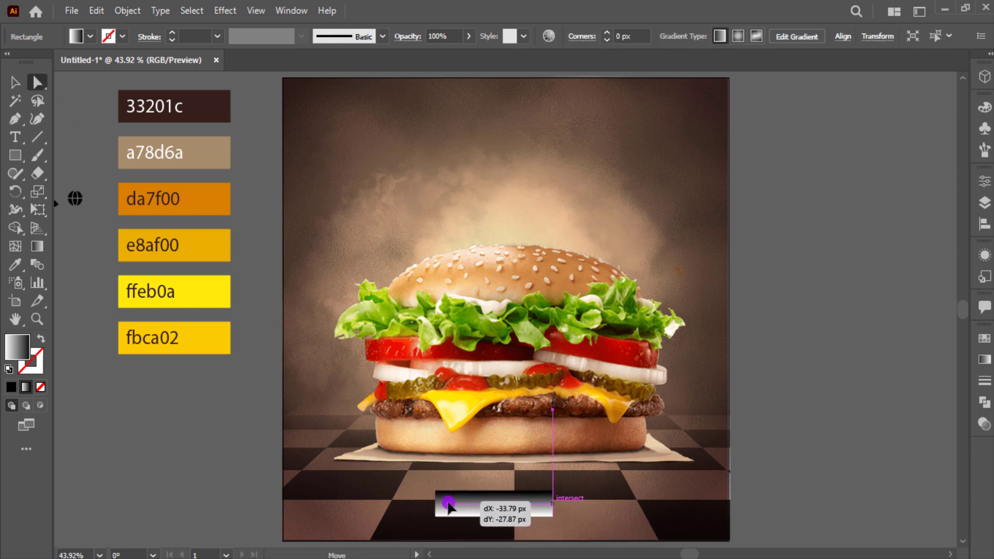
key("Delete")
Step: Draw a rectangle at the poster's bottom centre and round its ends into a pill
left_click(15, 155)
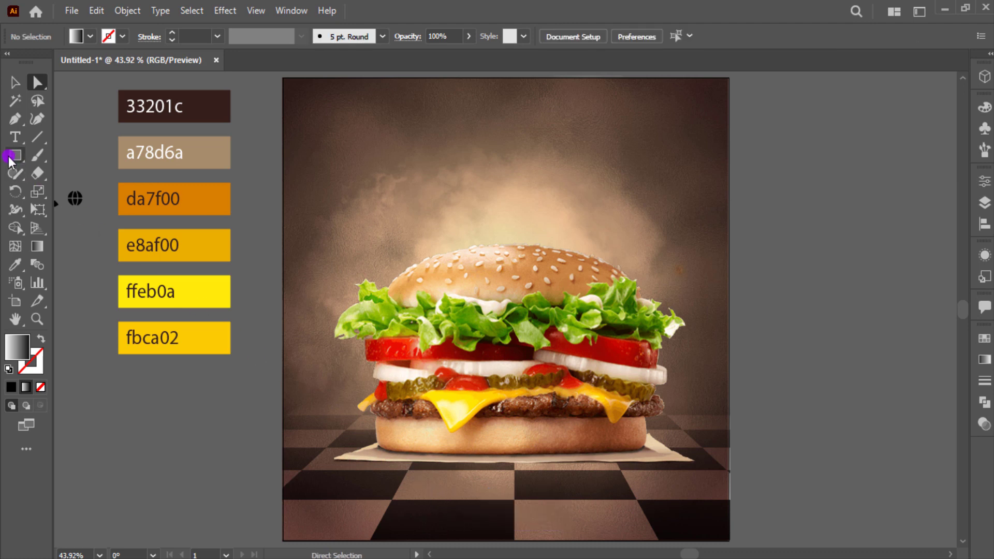
left_click(455, 499)
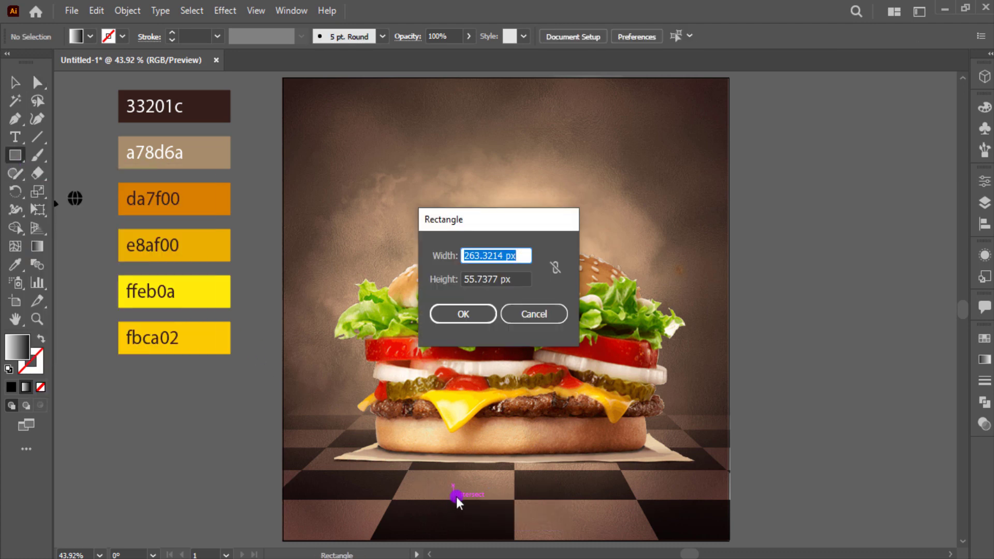
key("Escape")
left_click_drag(456, 495, 554, 526)
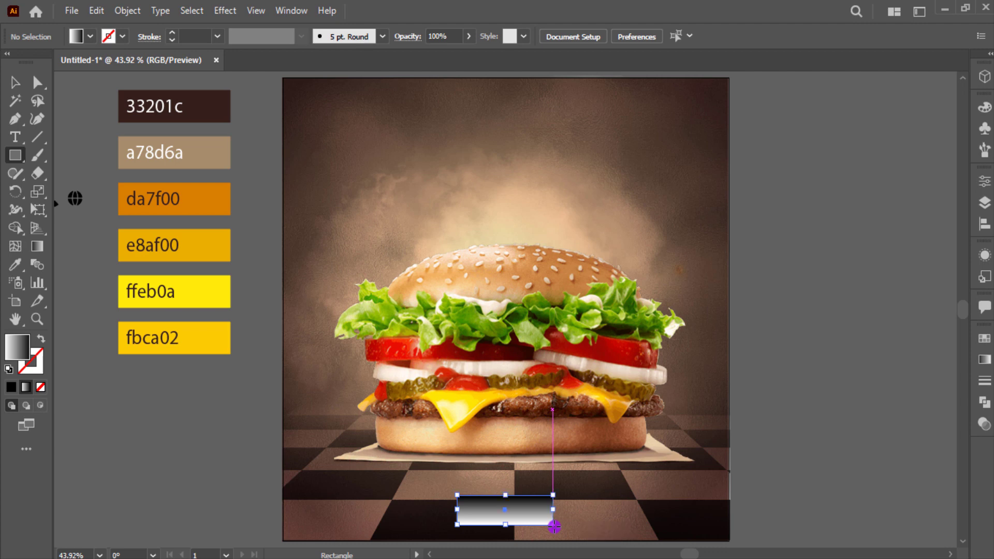
left_click(36, 82)
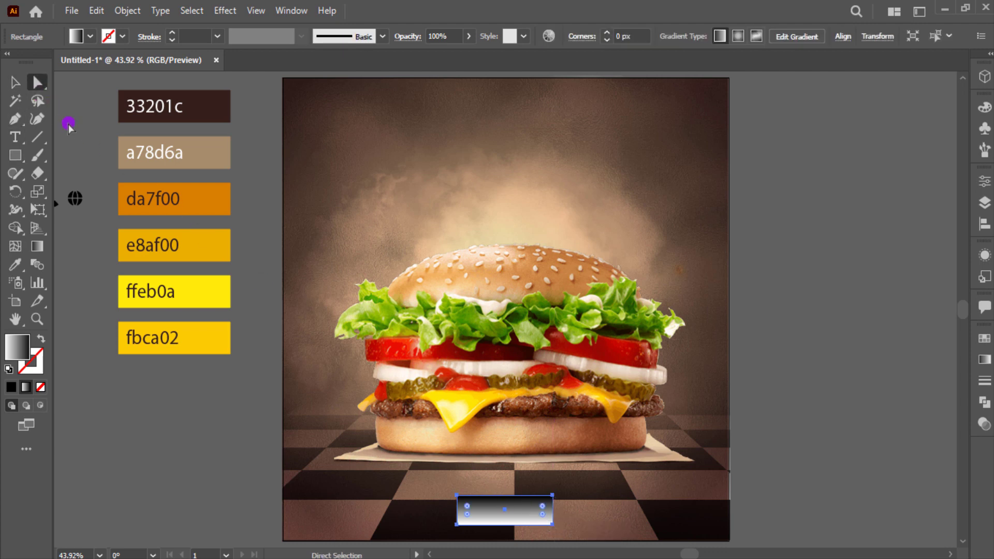
left_click_drag(467, 506, 496, 514)
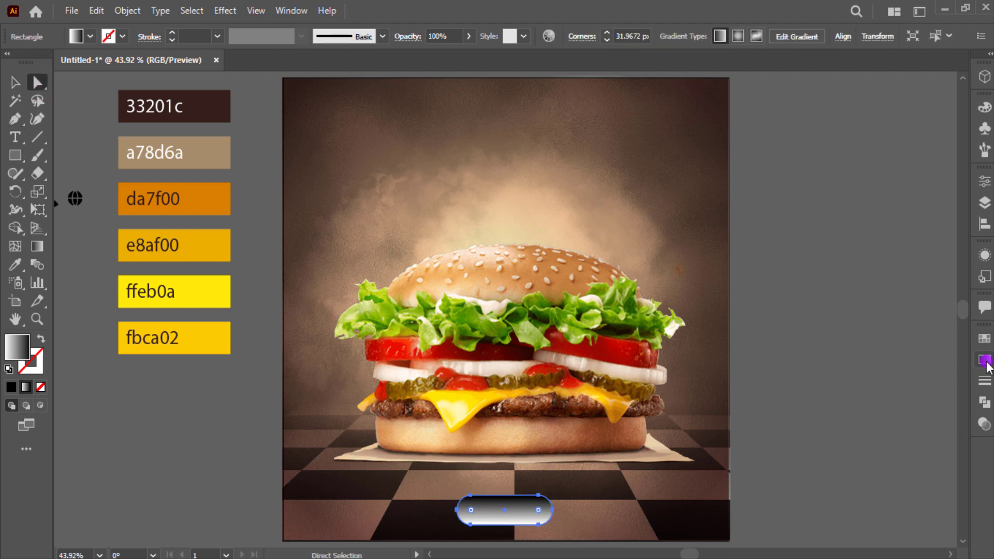
Step: Fill the pill with a palette gradient: orange-yellow left stop, ffeb0a middle stop
left_click(986, 361)
left_click(855, 475)
left_click(813, 475)
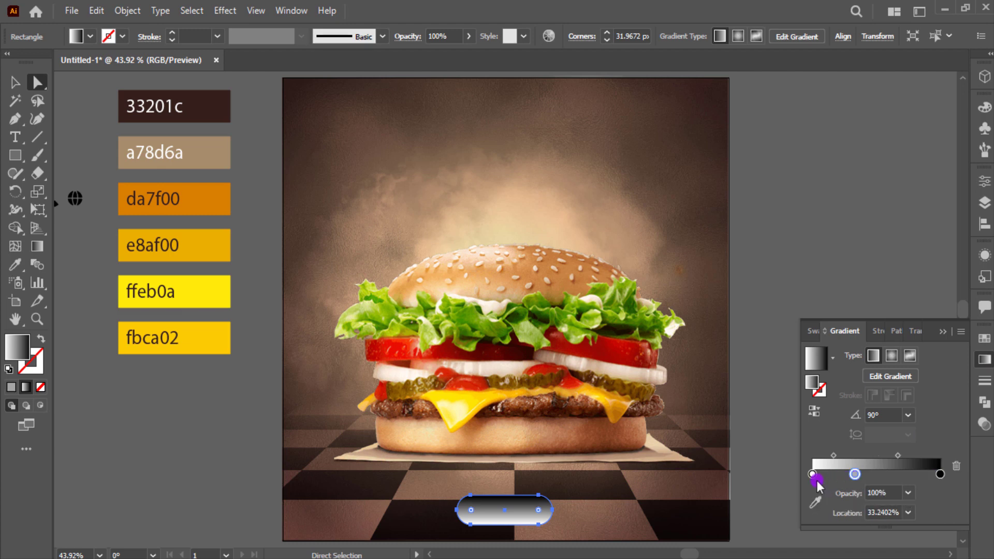
left_click(816, 502)
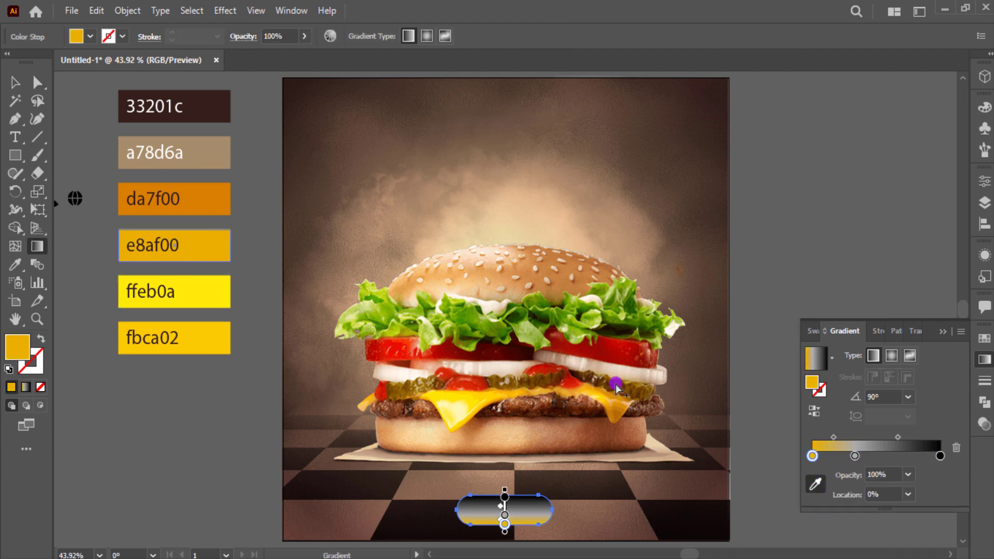
left_click(855, 456)
left_click(174, 291)
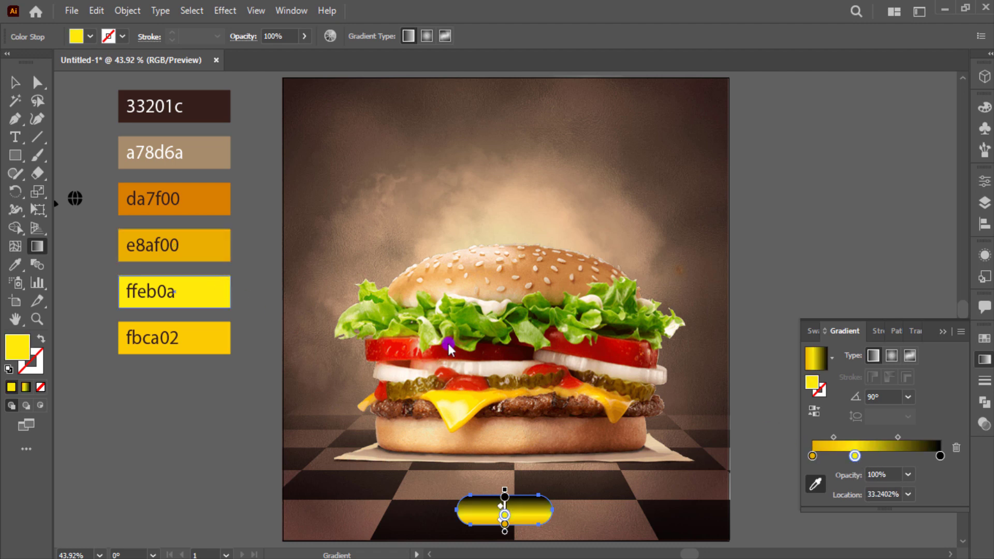
left_click(940, 456)
left_click(218, 337)
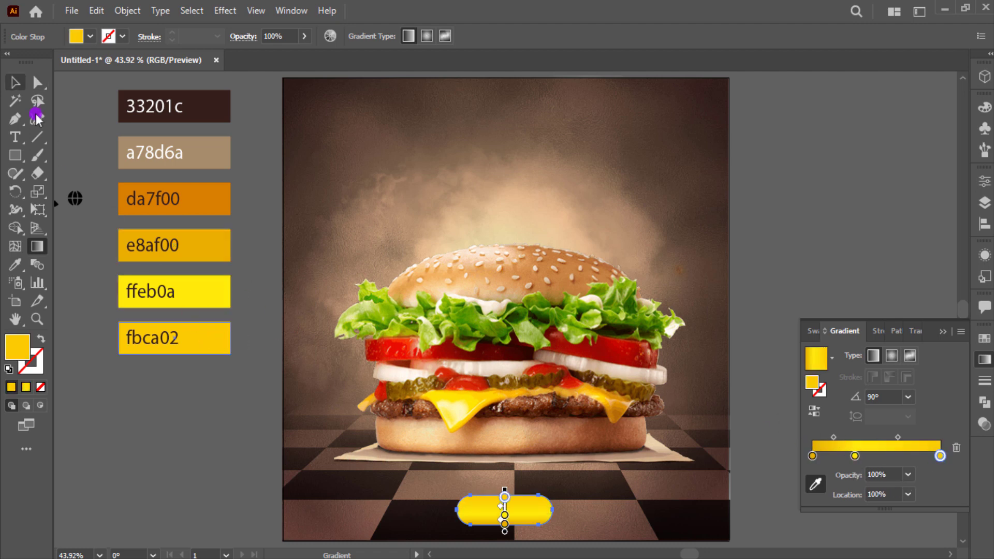
Step: Set the right gradient stop to fbca02, then centre the pill horizontally near the bottom
left_click(14, 83)
left_click(942, 331)
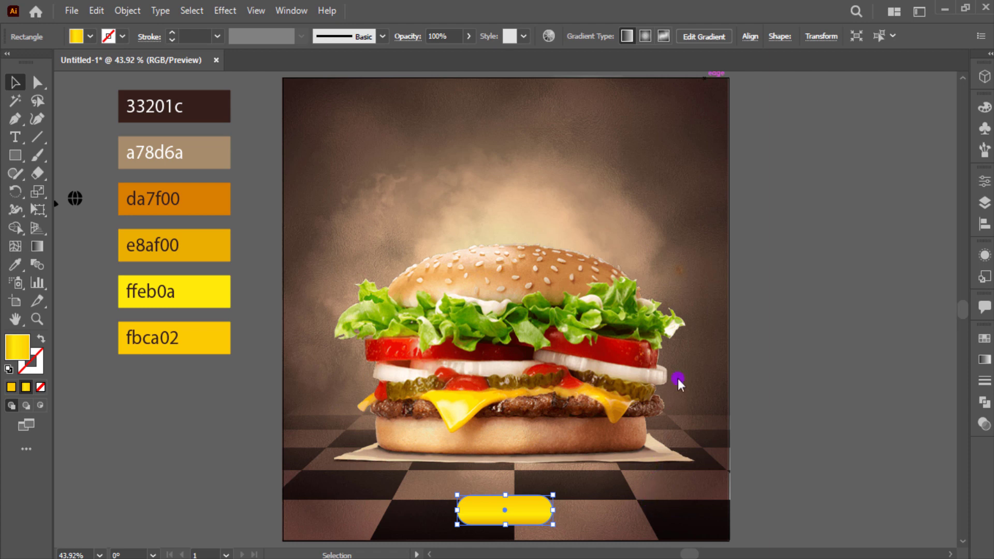
left_click(756, 37)
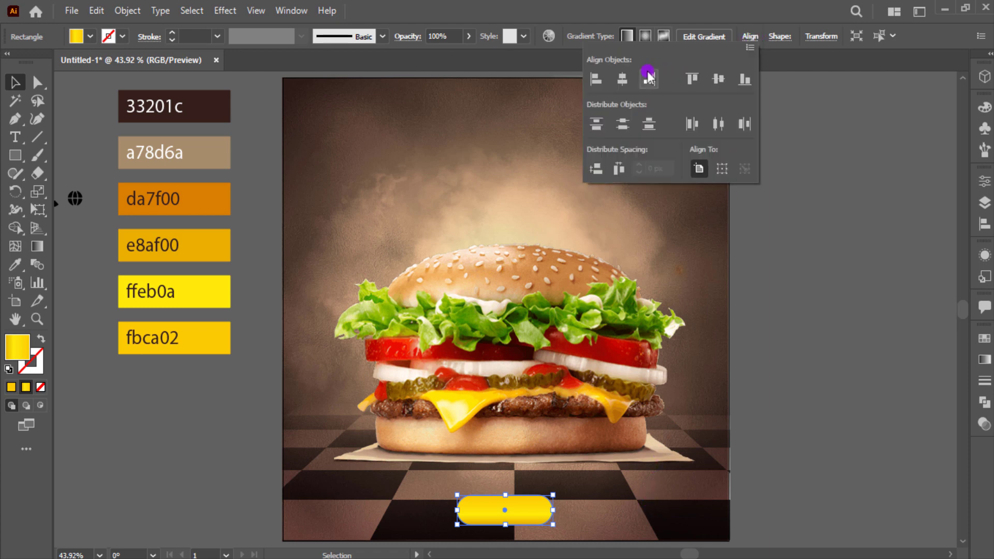
left_click(718, 79)
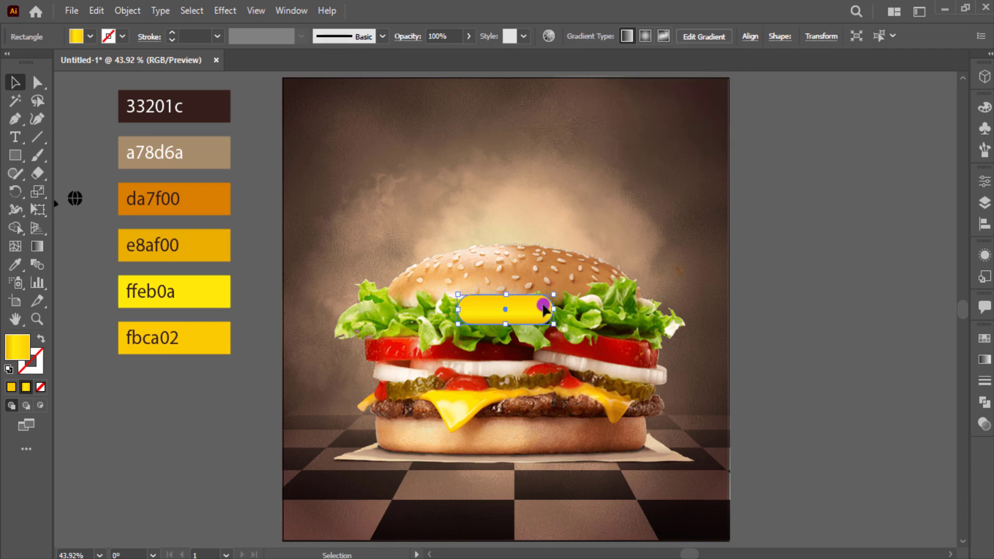
left_click_drag(543, 310, 549, 510)
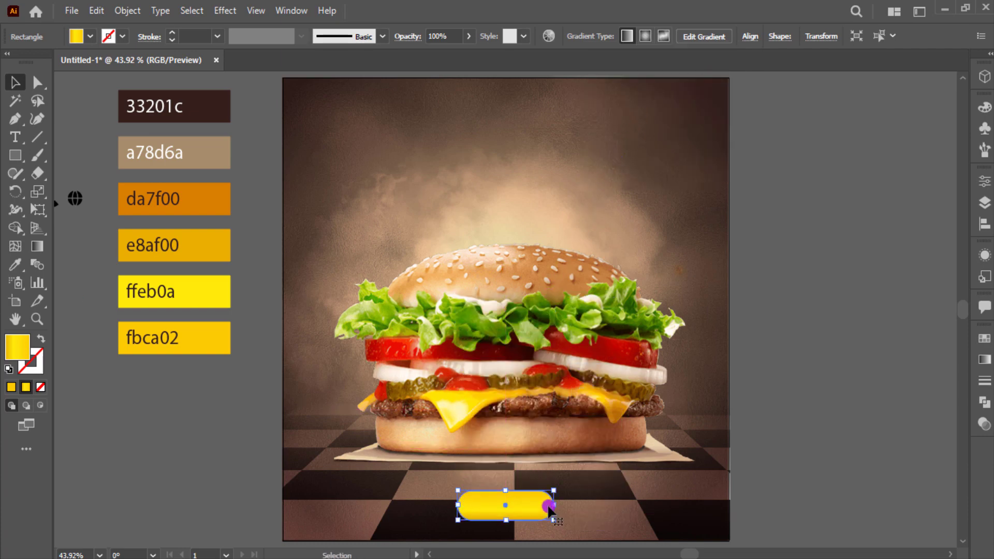
scroll(548, 510, "up", 2)
scroll(526, 487, "down", 2)
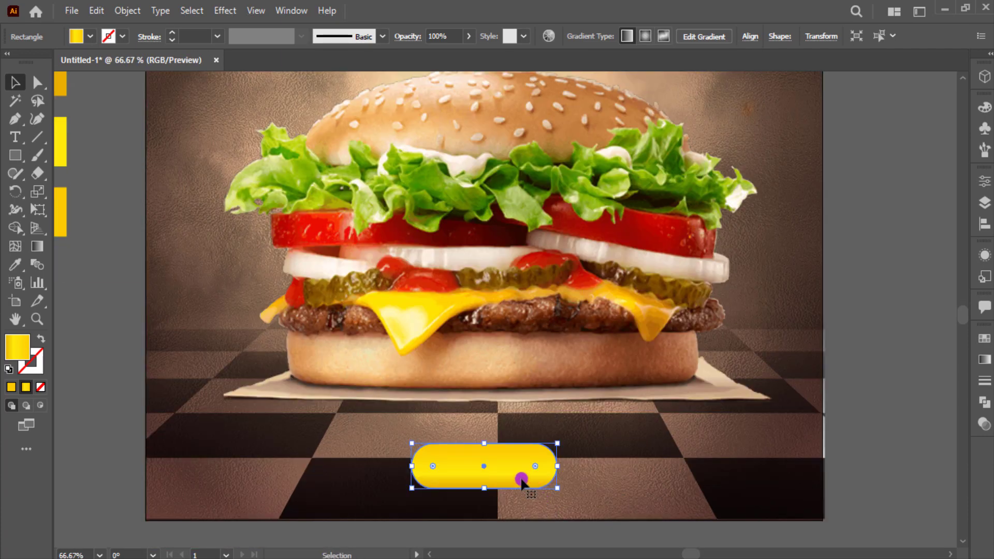
left_click_drag(522, 481, 518, 489)
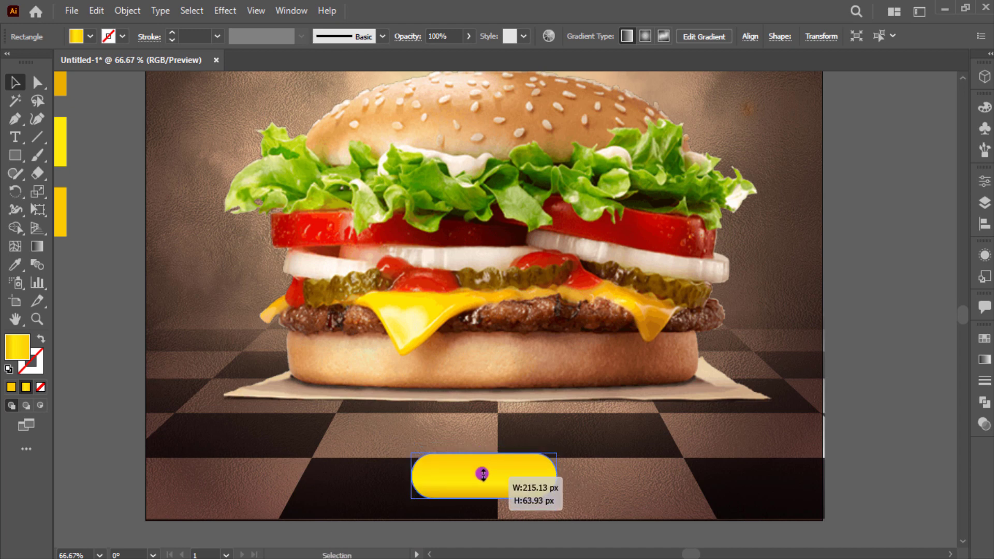
Step: Square the pill's corners and shrink it to about 183 × 51 px
left_click(37, 82)
left_click_drag(431, 476, 389, 473)
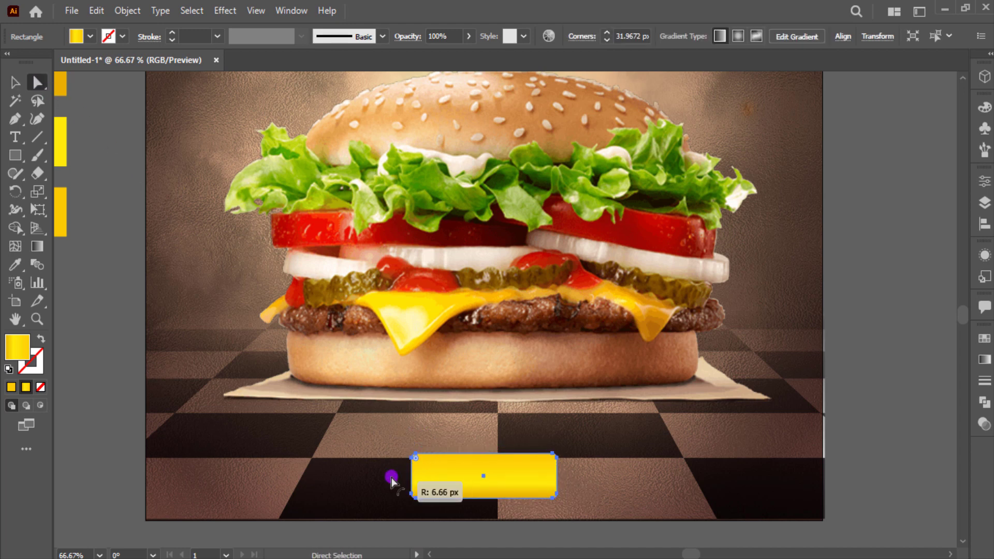
key("v")
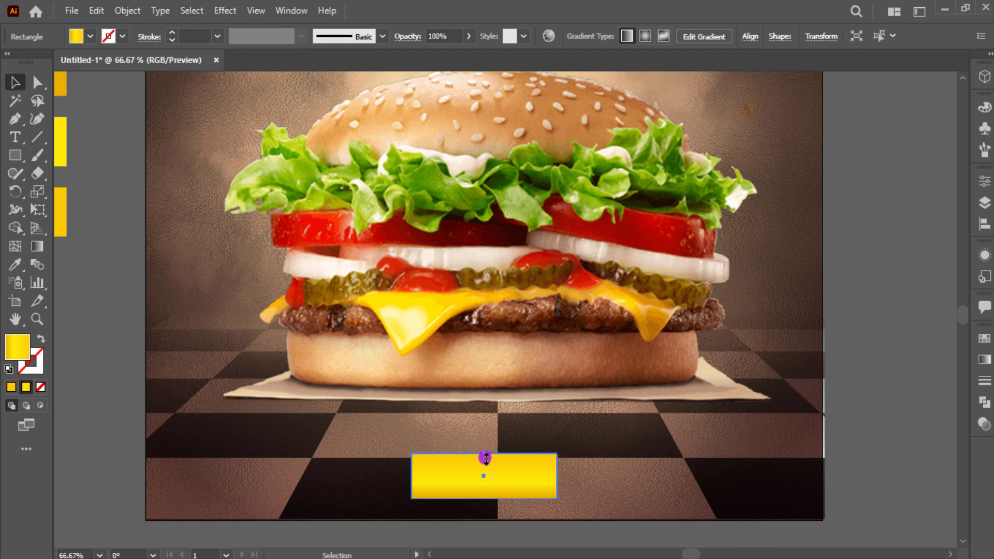
left_click_drag(486, 458, 453, 482)
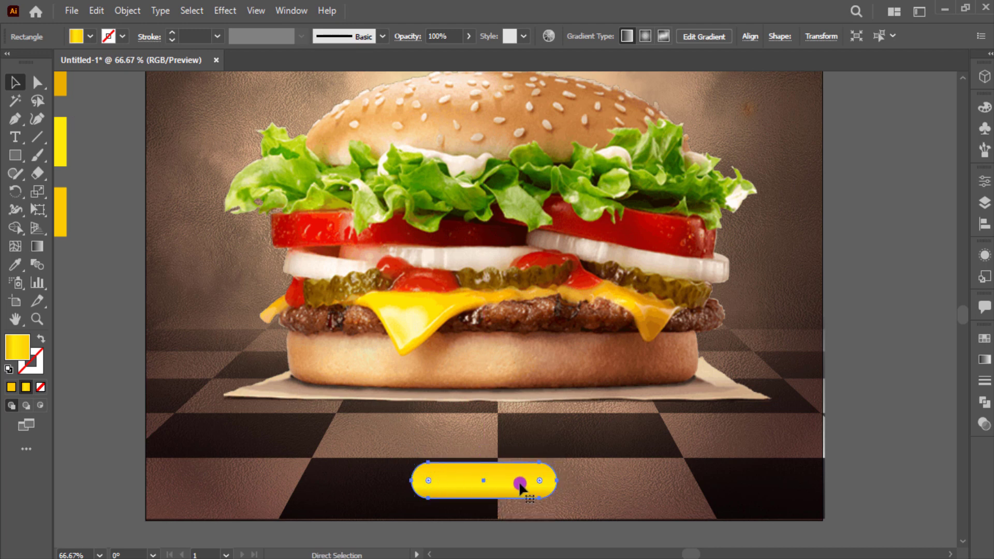
left_click_drag(521, 487, 538, 473)
left_click(402, 514)
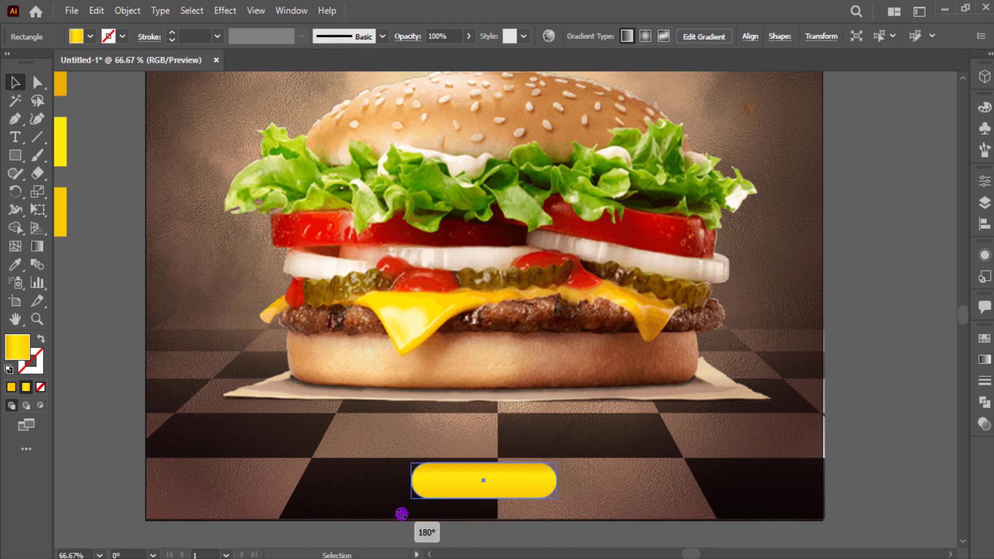
left_click(456, 502)
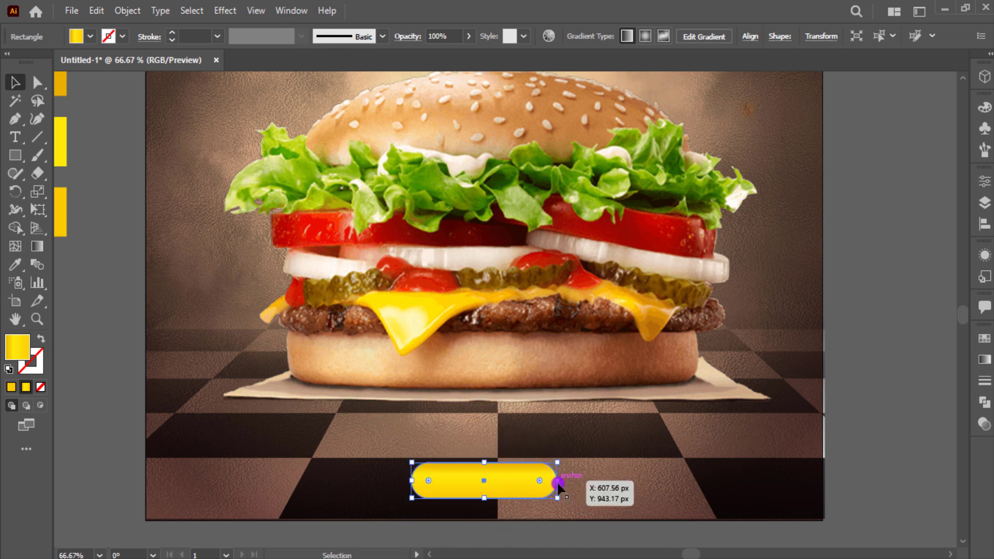
left_click_drag(559, 484, 543, 479)
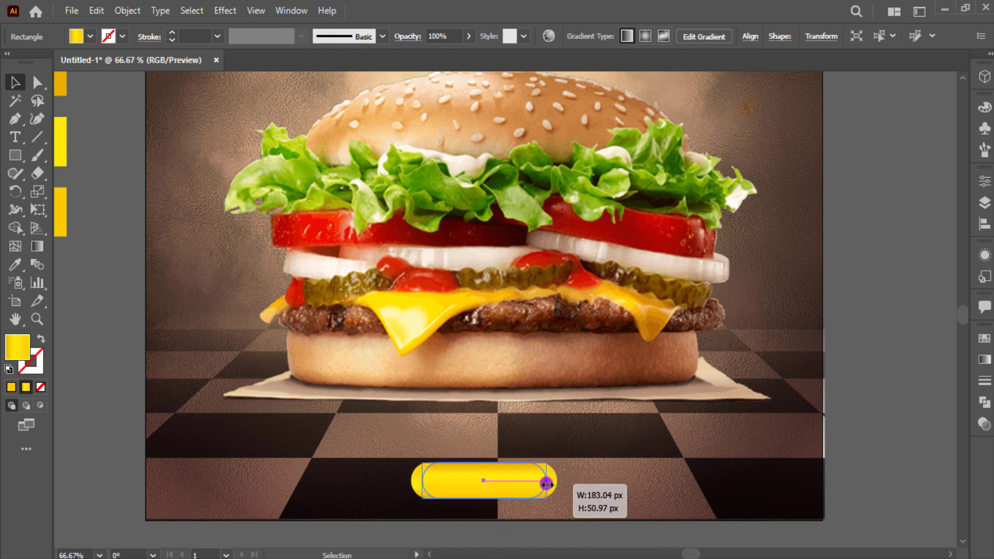
key("ctrl+plus")
key("ctrl+plus")
mouse_move(440, 433)
left_mouse_down()
mouse_move(435, 459)
mouse_move(499, 482)
mouse_move(496, 473)
left_mouse_up()
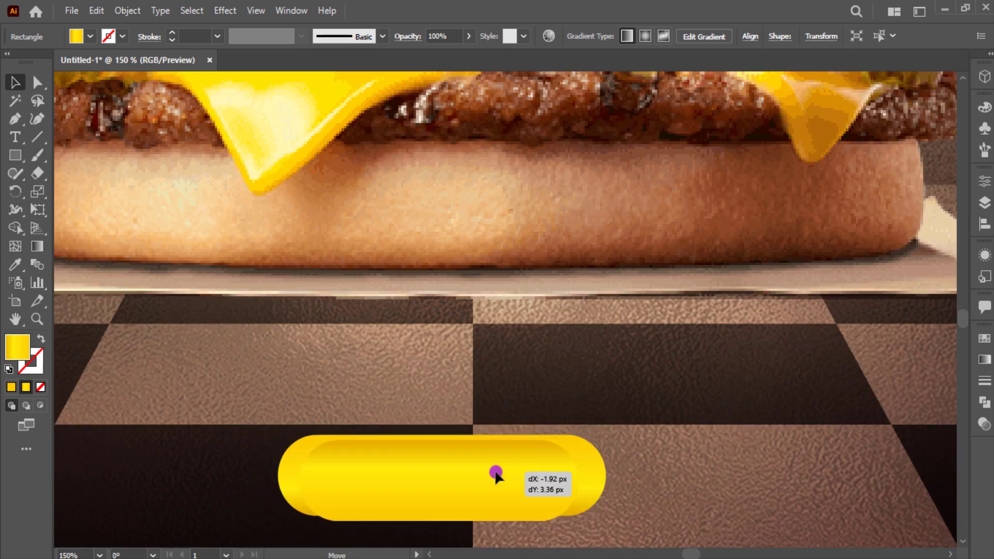
Step: Offset the pill's path by 4 px to create an outer pill
left_click(373, 326)
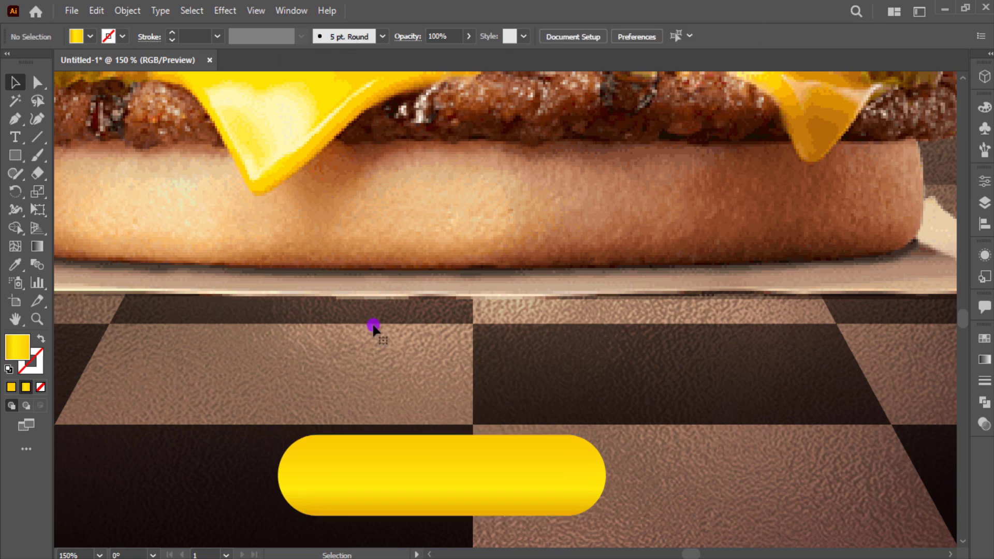
left_click(112, 12)
mouse_move(180, 367)
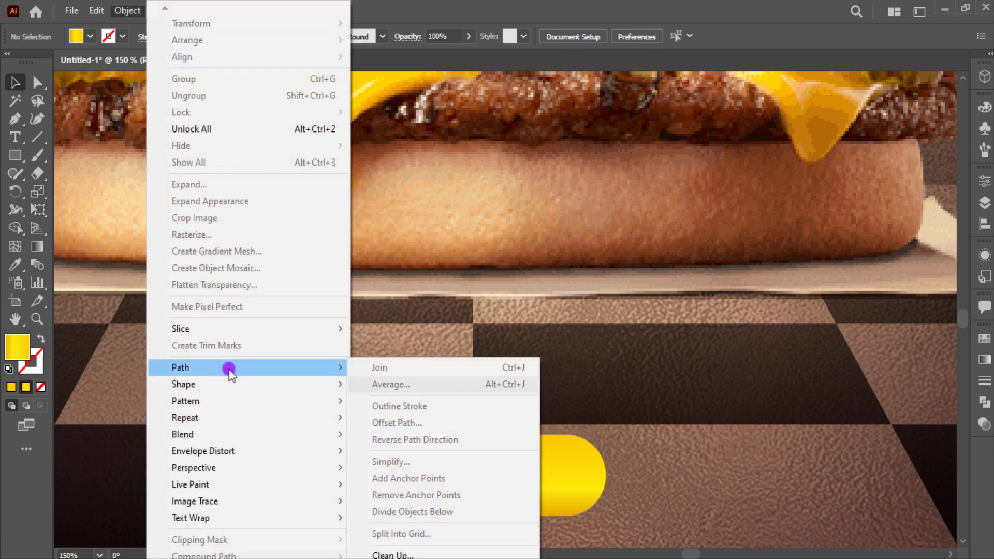
left_click(558, 447)
left_click(127, 10)
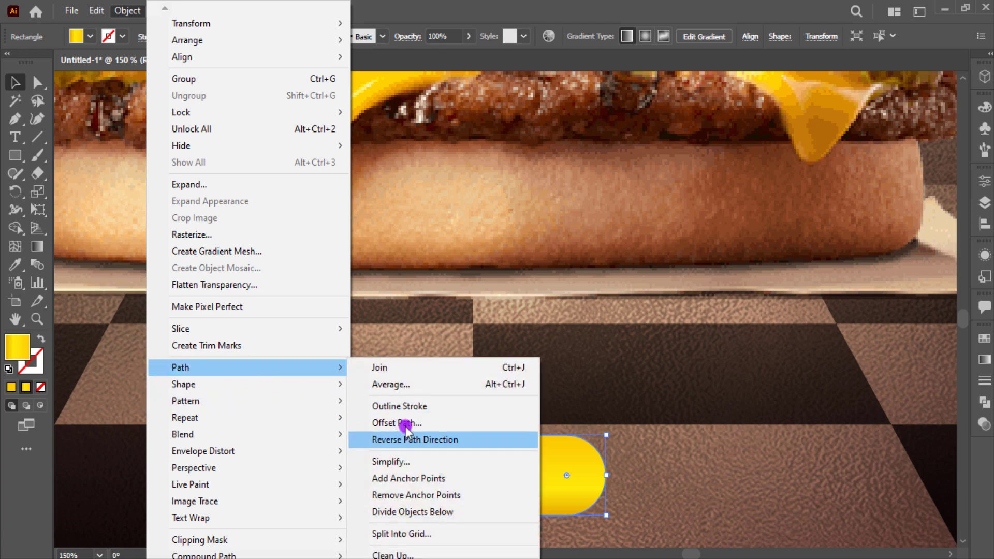
left_click(408, 425)
type("4")
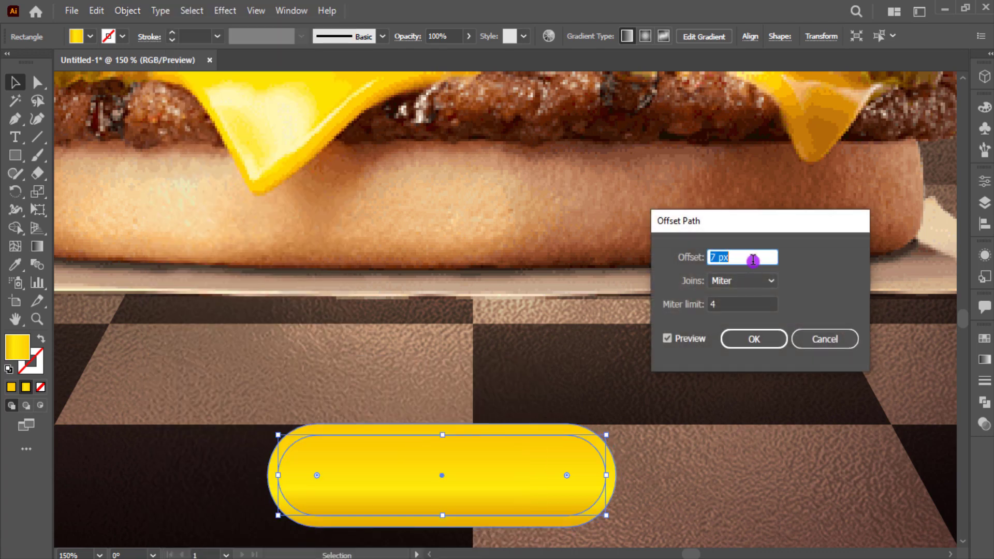
left_click(753, 338)
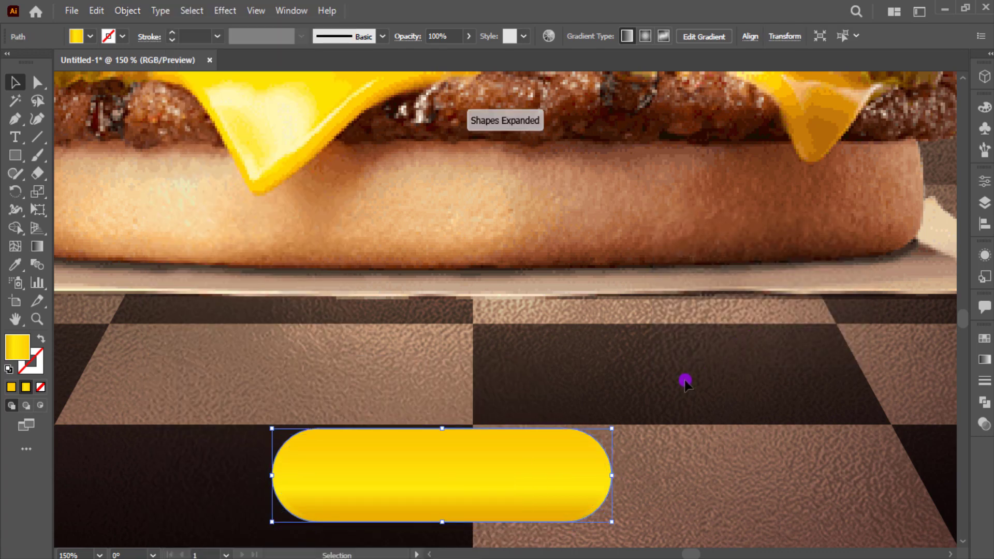
left_click_drag(617, 424, 295, 494)
Step: Remove the middle stop from the inner pill's gradient
left_click(610, 373)
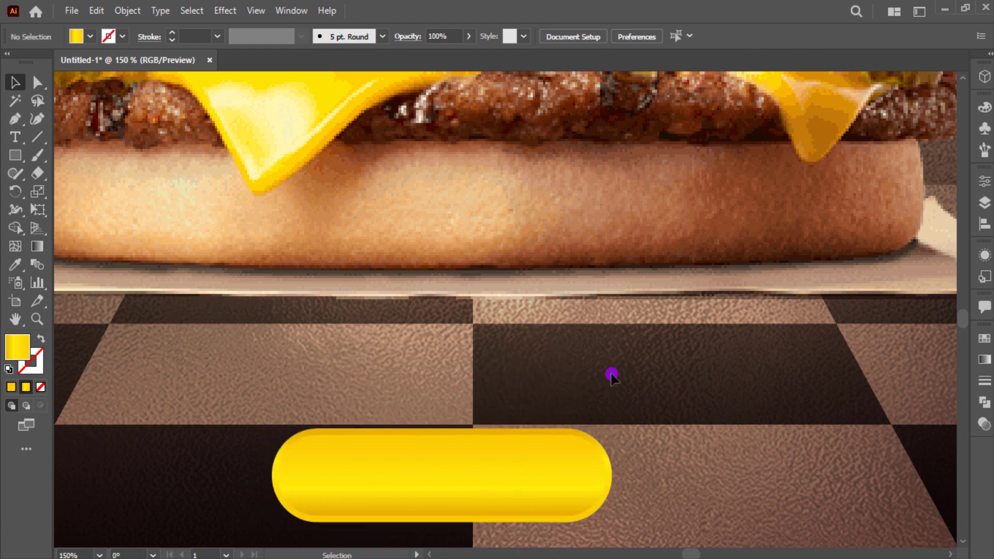
left_click(481, 515)
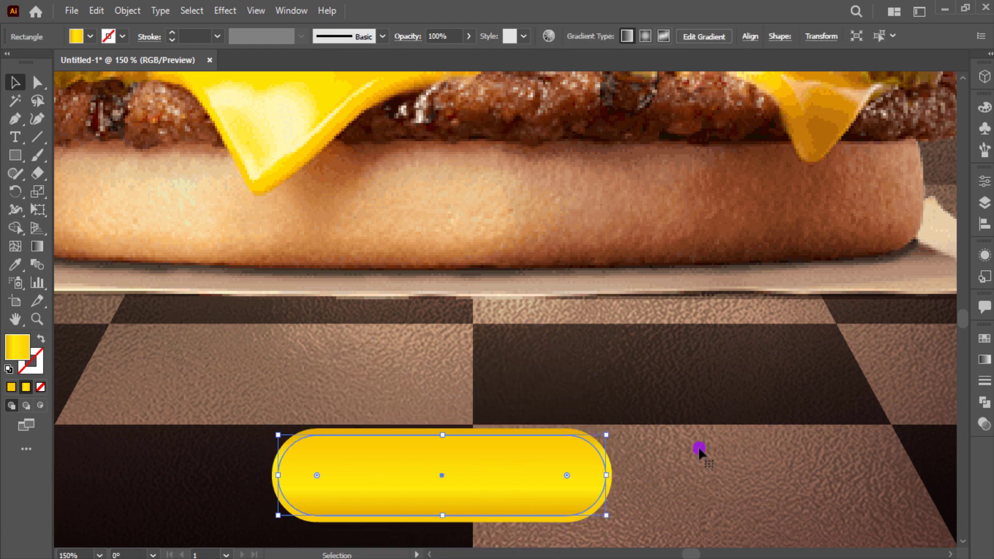
left_click(984, 362)
left_click_drag(856, 474, 856, 511)
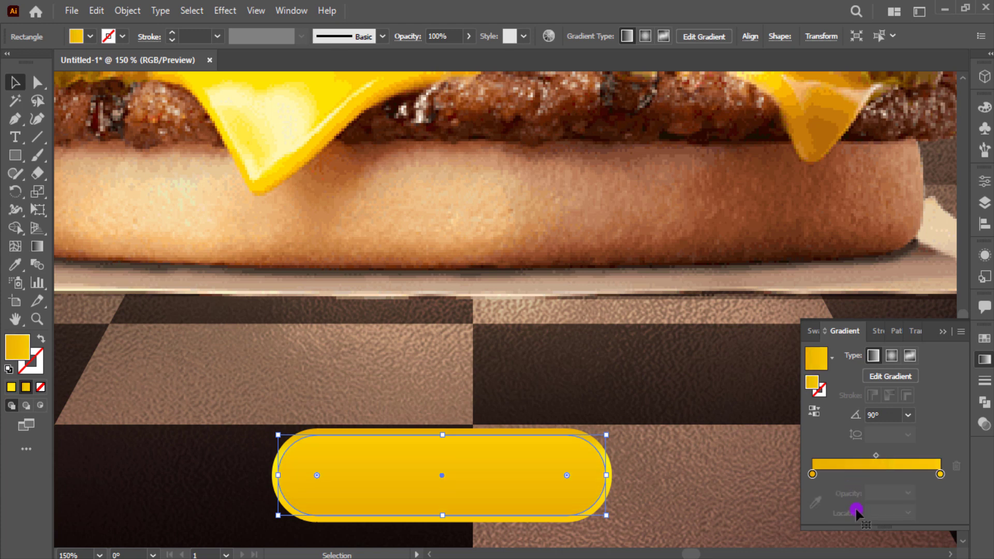
left_click(852, 475)
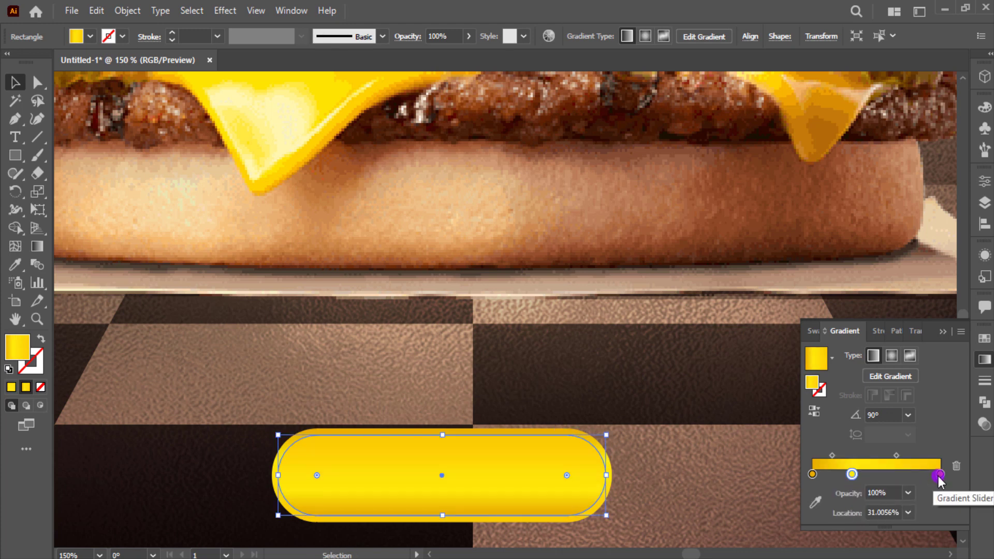
left_click(956, 466)
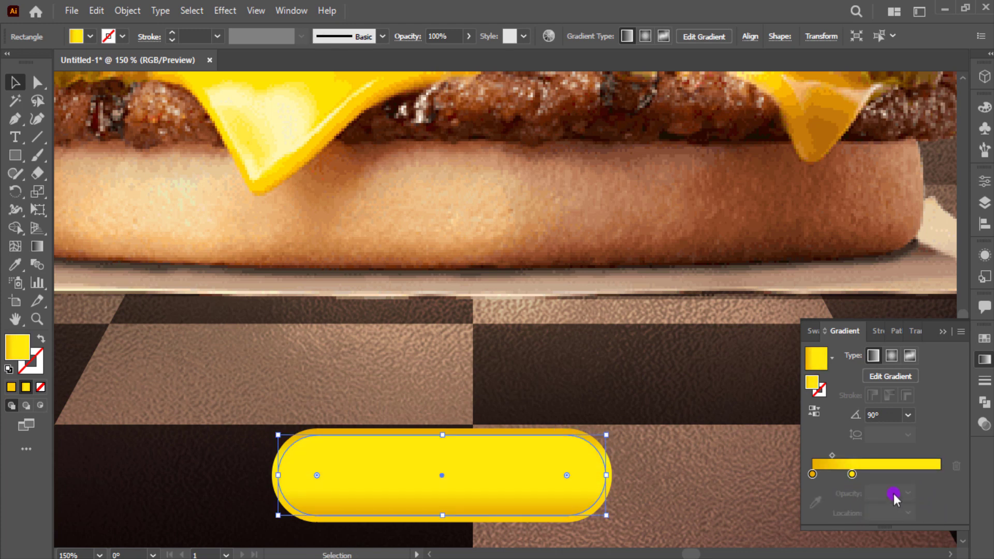
Step: Reduce the outer pill's gradient to two stops, moving the last stop to the end
left_click(526, 431)
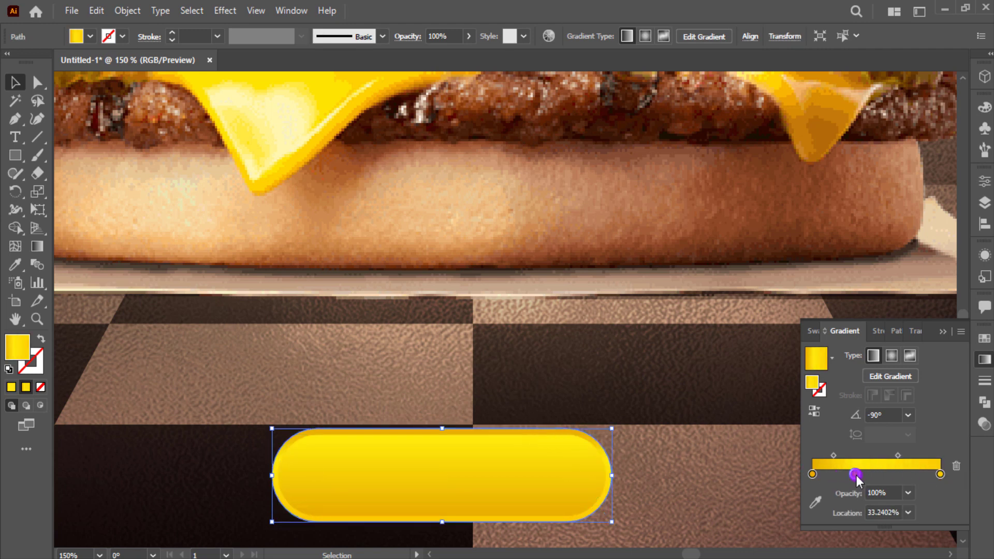
left_click_drag(941, 474, 948, 503)
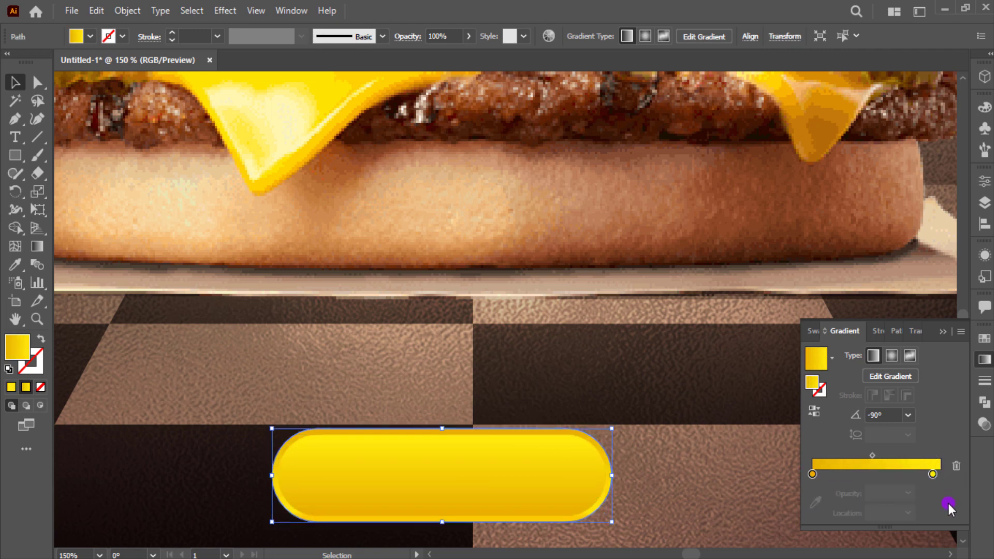
left_click(933, 474)
key("ctrl+z")
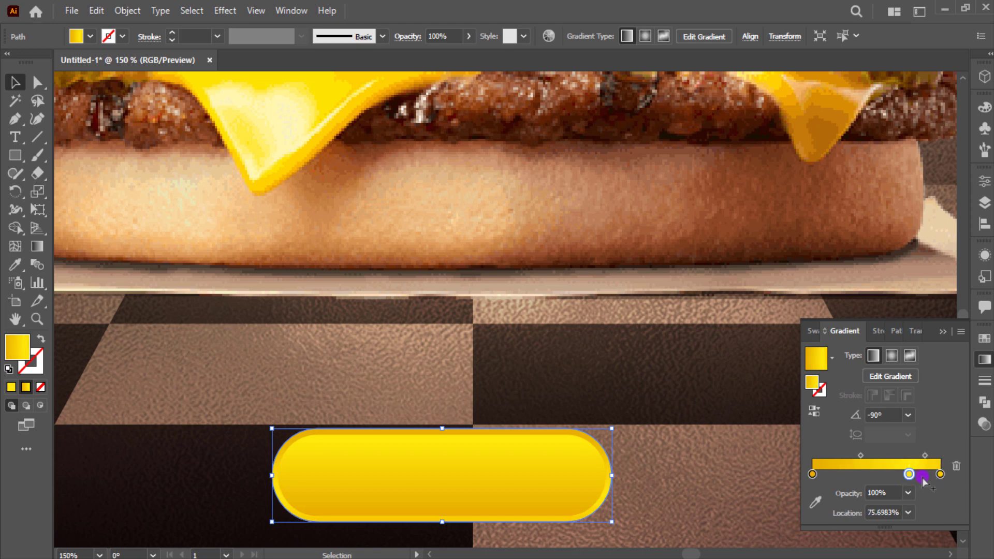
key("ctrl+z")
left_click_drag(940, 475, 939, 509)
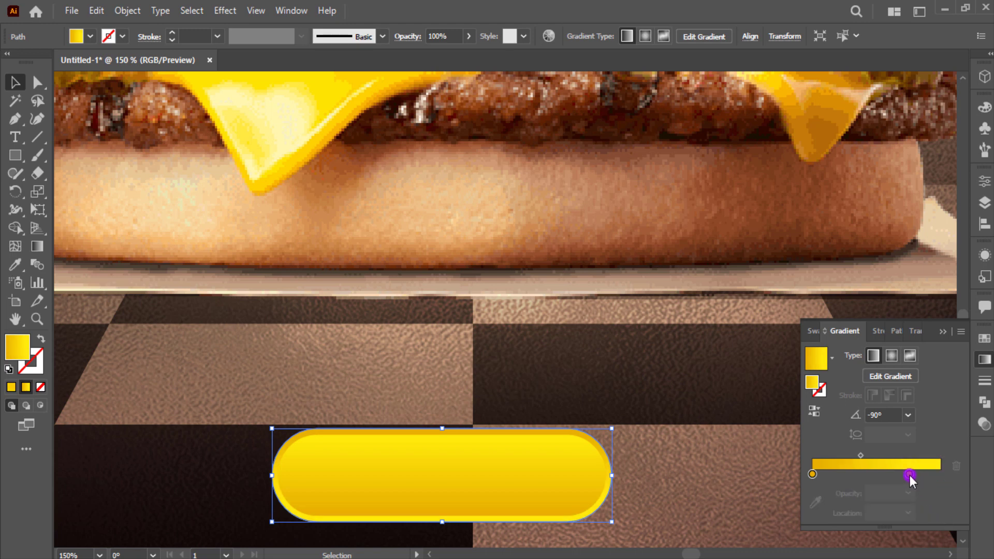
left_click_drag(910, 474, 948, 474)
left_click(774, 440)
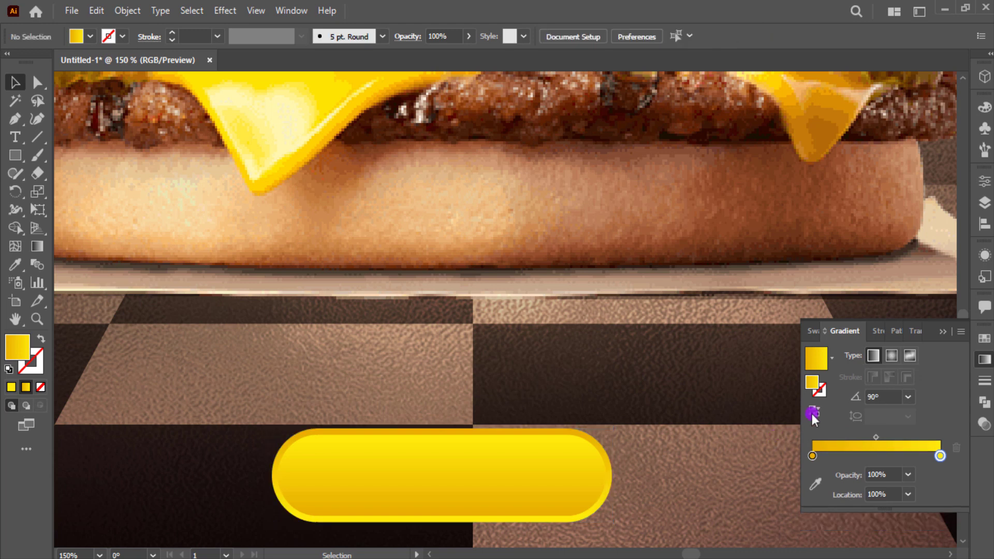
left_click(942, 331)
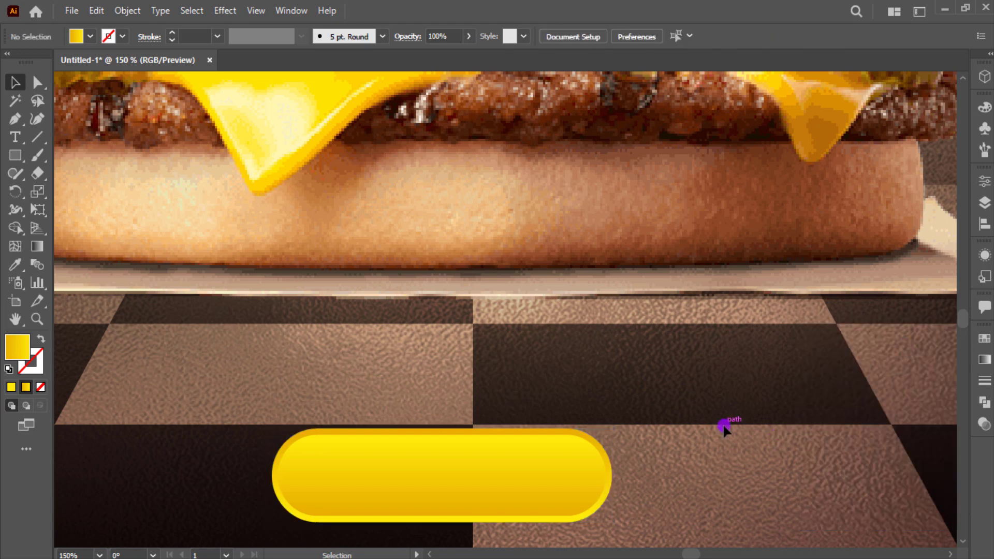
Step: Give the pill button a drop shadow: 75% Multiply, 7 px offset, 5 px blur
left_click(610, 491)
left_click(225, 10)
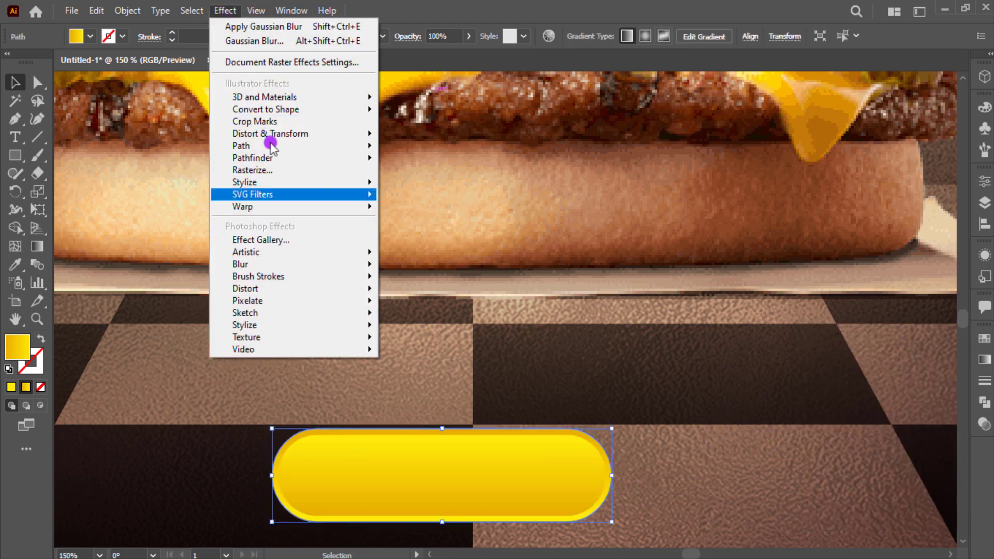
left_click(422, 185)
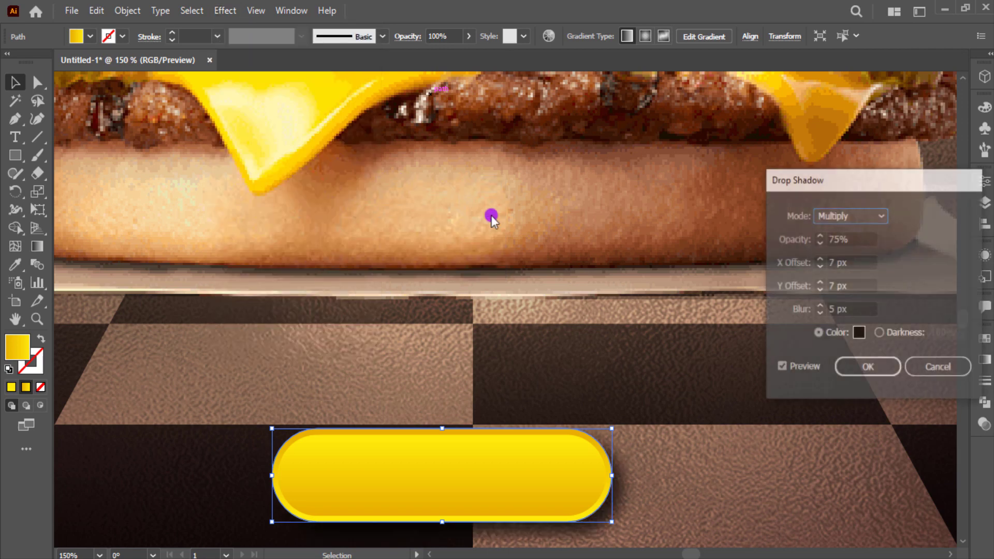
left_click(867, 367)
left_click(659, 359)
key("ctrl+0")
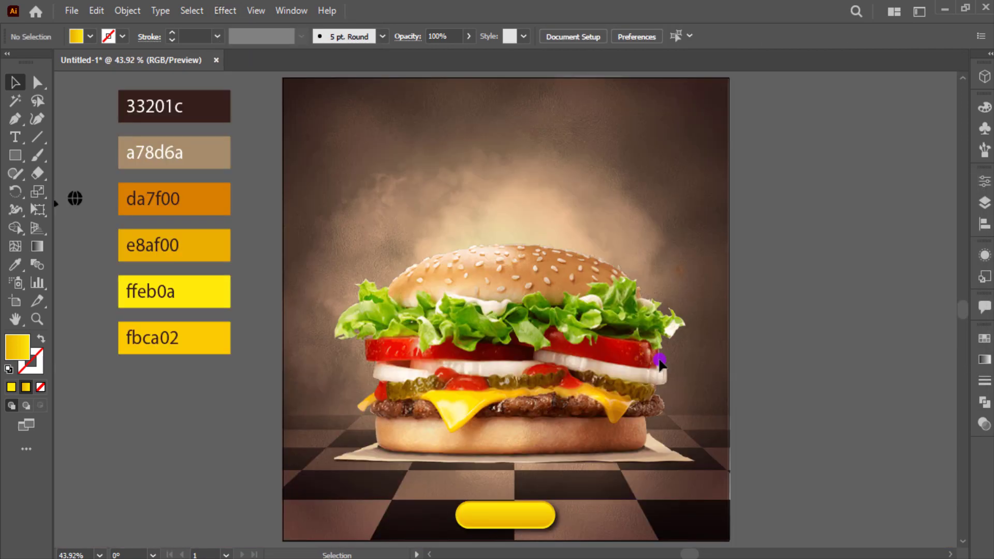
Step: Make the phone and globe icons white and bring them to the front
left_click_drag(88, 182, 64, 217)
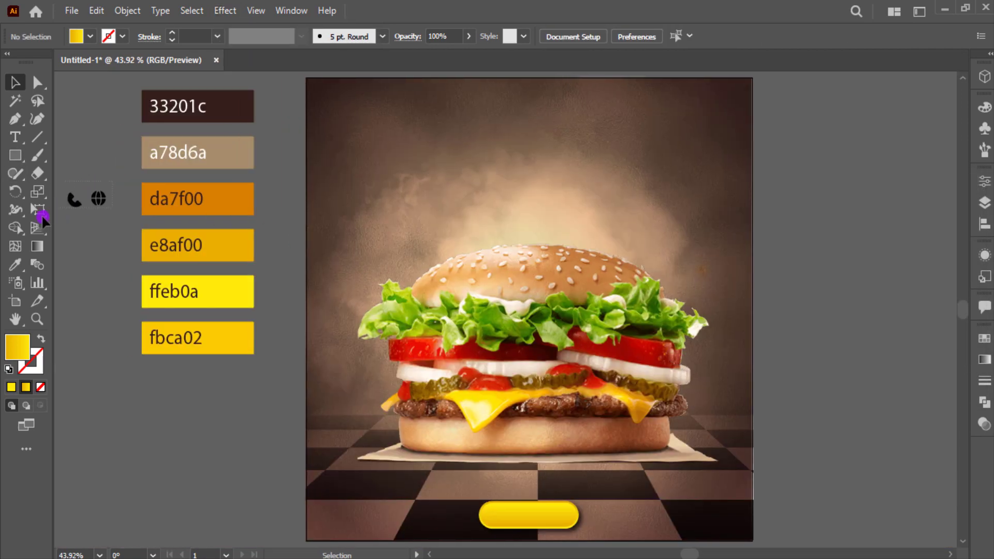
left_click(91, 37)
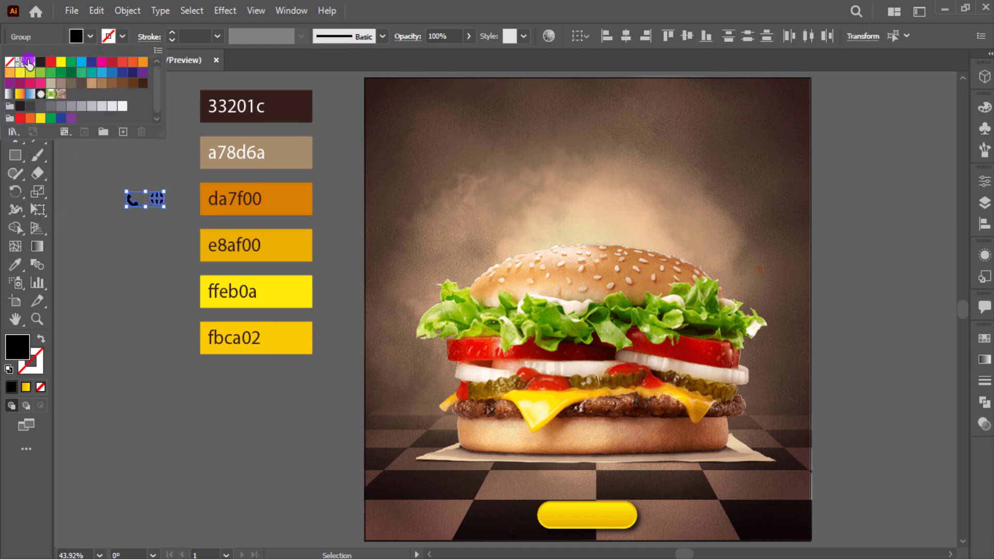
left_click(26, 64)
mouse_move(157, 269)
left_mouse_down()
mouse_move(129, 205)
mouse_move(384, 517)
mouse_move(112, 196)
left_mouse_up()
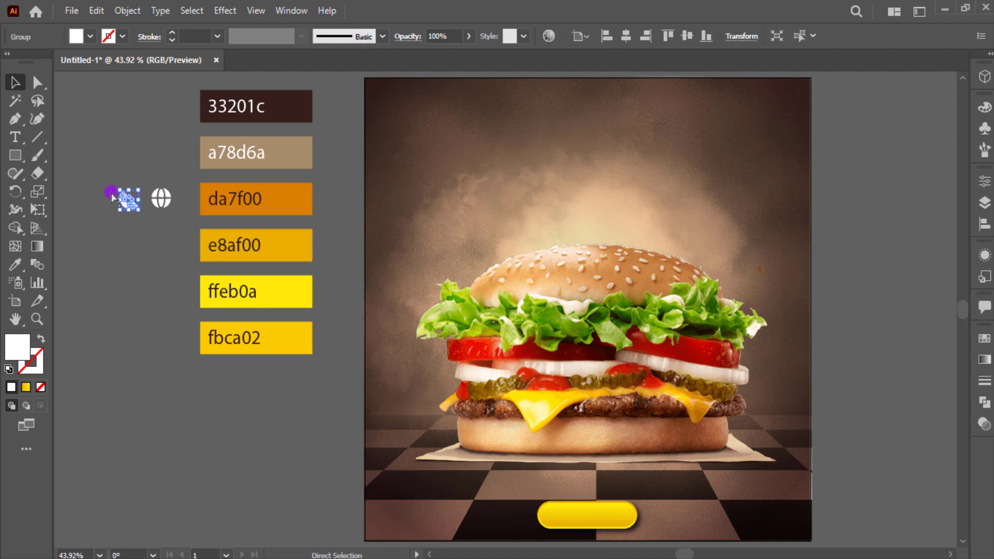
right_click(155, 191)
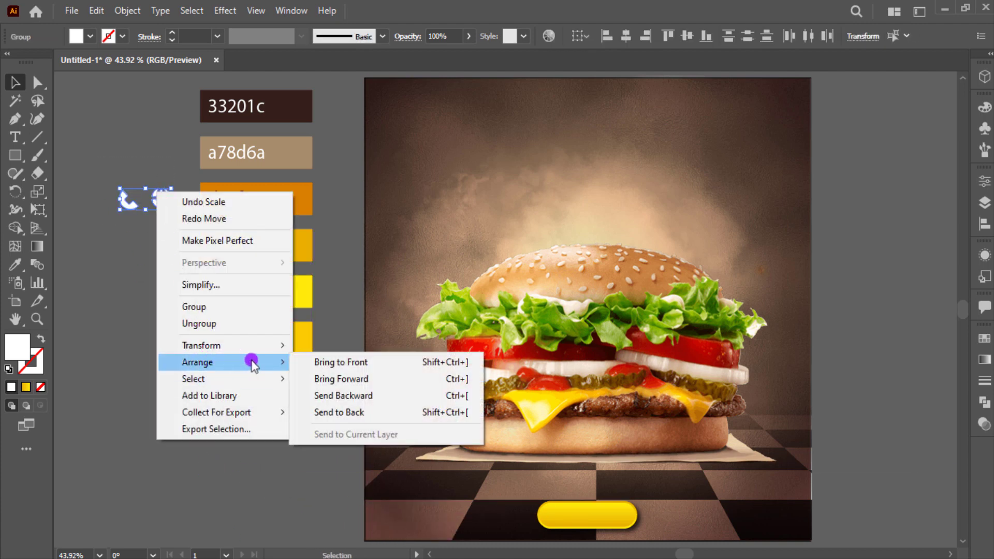
left_click(314, 358)
Step: Move the icons to the bottom-left, align their vertical centres and shrink them
left_click_drag(162, 199, 419, 518)
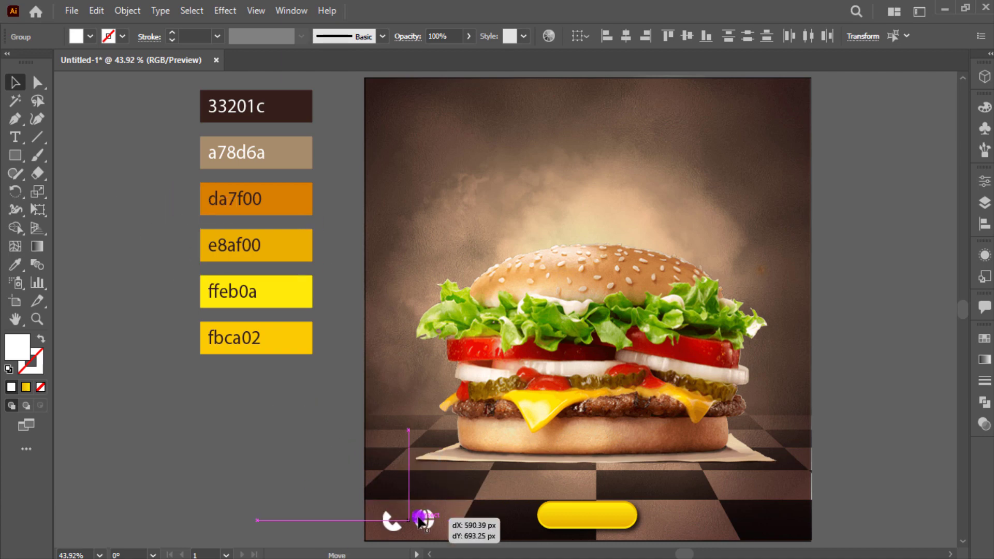
key("ctrl+plus")
key("ctrl+plus")
key("ctrl+plus")
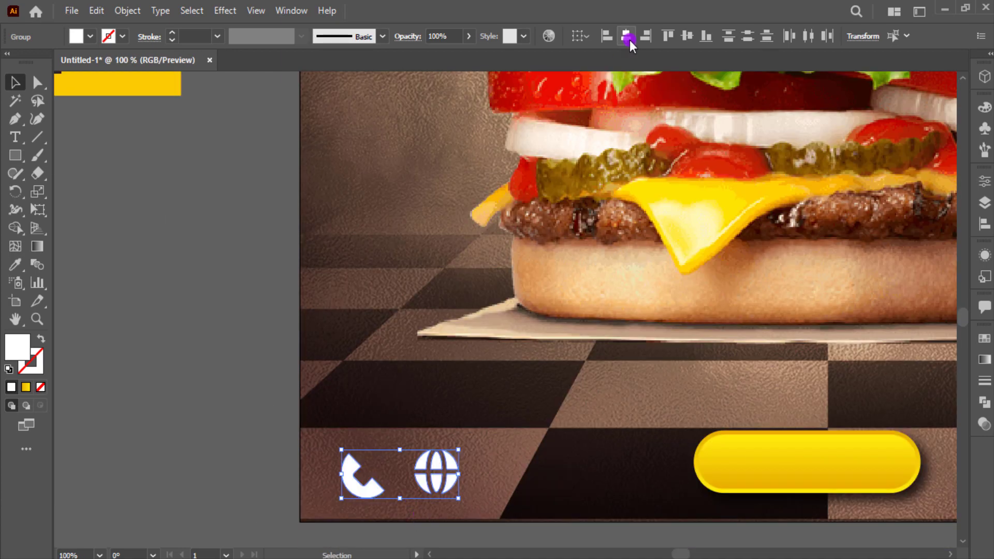
left_click(627, 37)
key("ctrl+z")
left_click(688, 37)
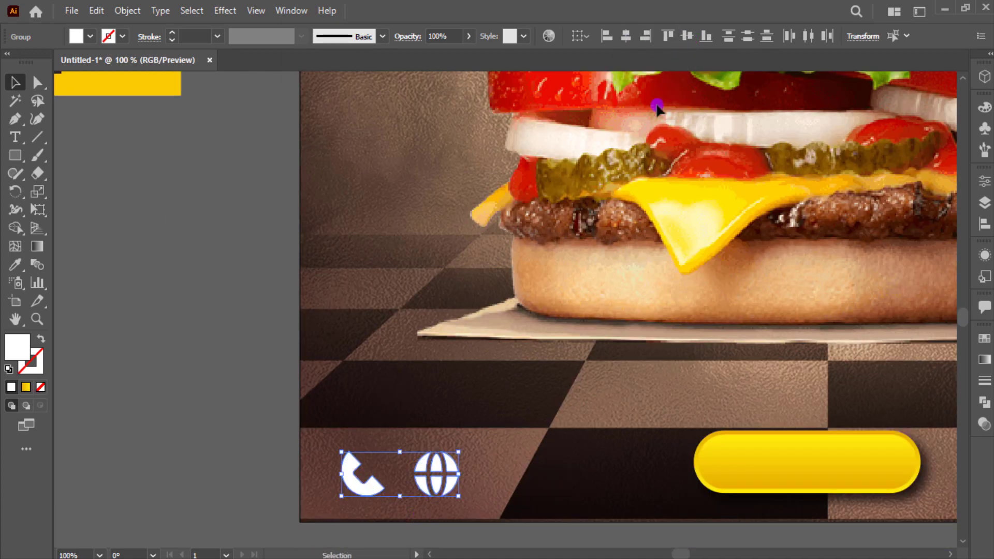
left_click_drag(459, 496, 254, 424)
left_click(435, 448)
Step: Place the globe icon at the poster's bottom-right corner
left_click(173, 443)
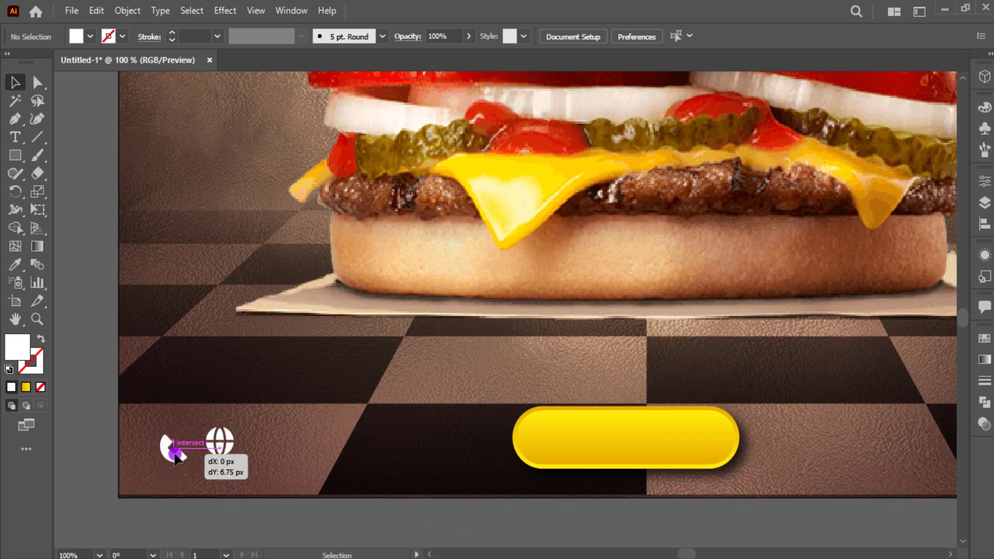
mouse_move(219, 452)
left_mouse_down()
mouse_move(850, 442)
mouse_move(570, 441)
mouse_move(771, 462)
left_mouse_up()
left_click(837, 422)
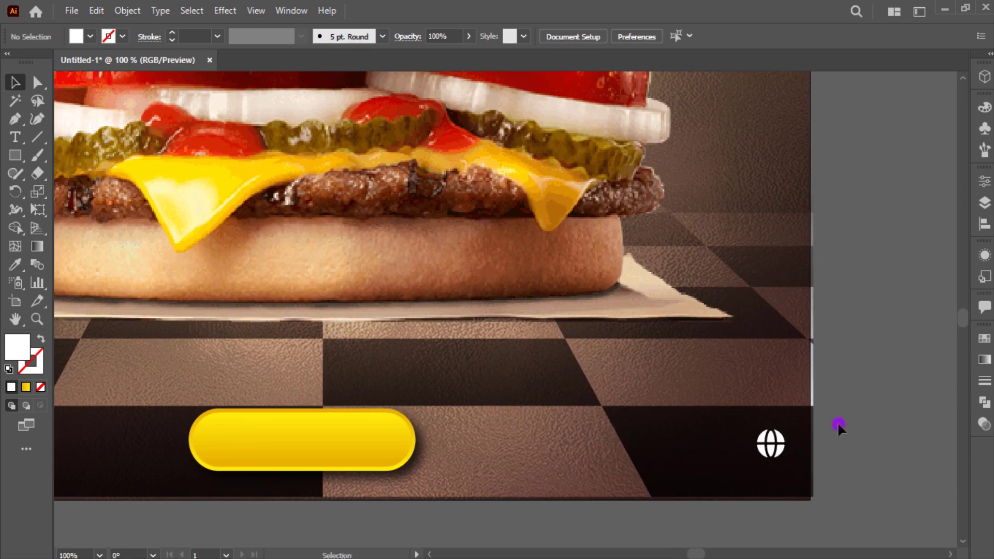
key("ctrl+minus")
scroll(691, 374, "up", 1)
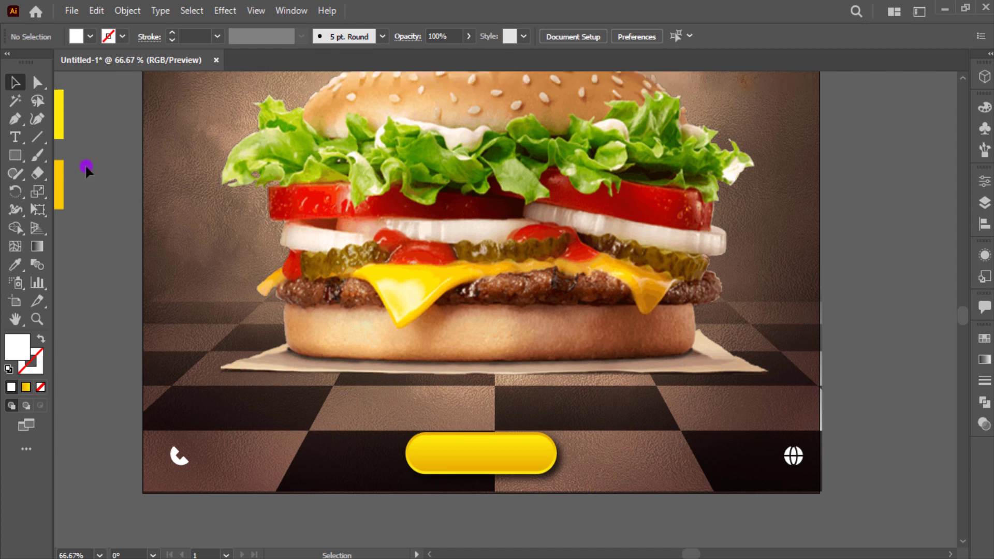
Step: Add the phone number as text and set its font to Montserrat
left_click(20, 144)
left_click(80, 309)
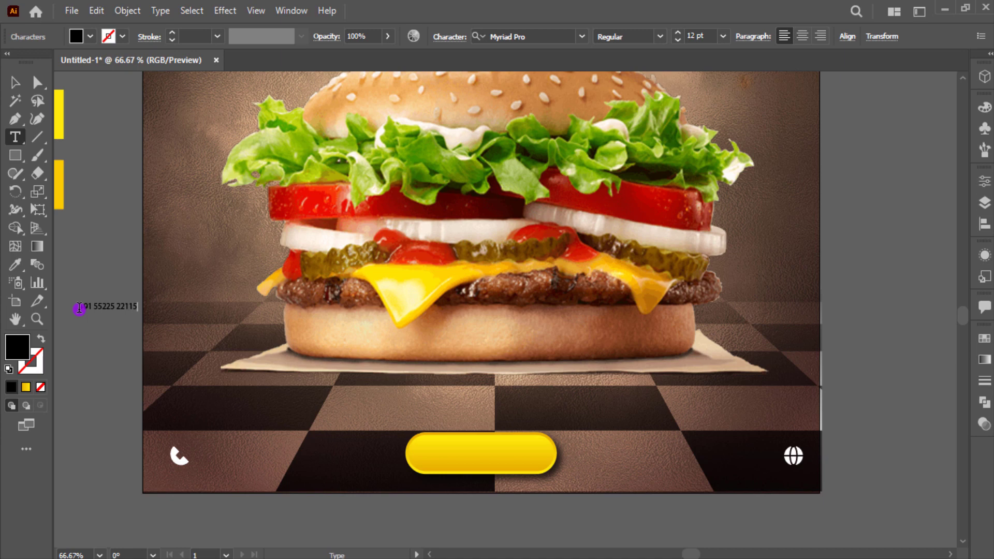
left_click(7, 84)
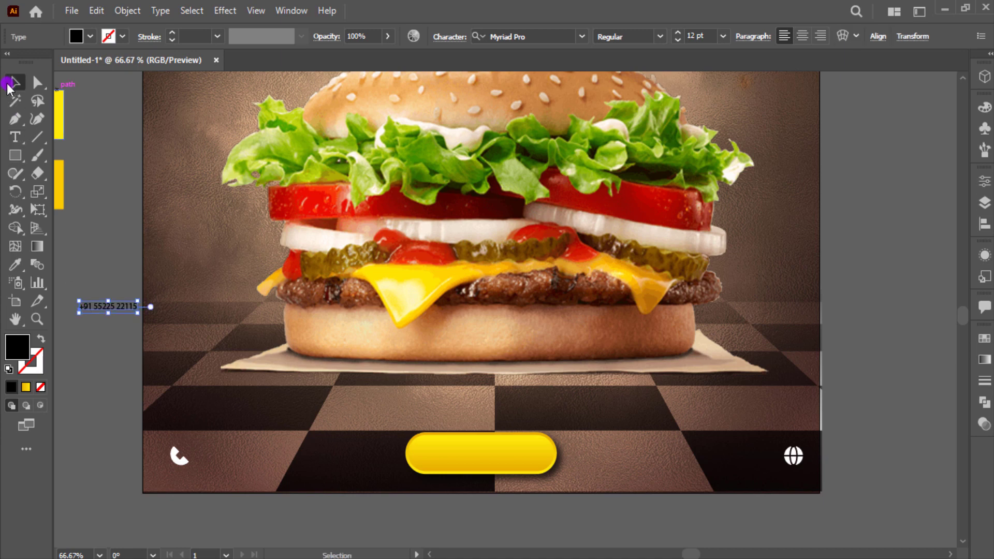
left_click(557, 38)
type("mon")
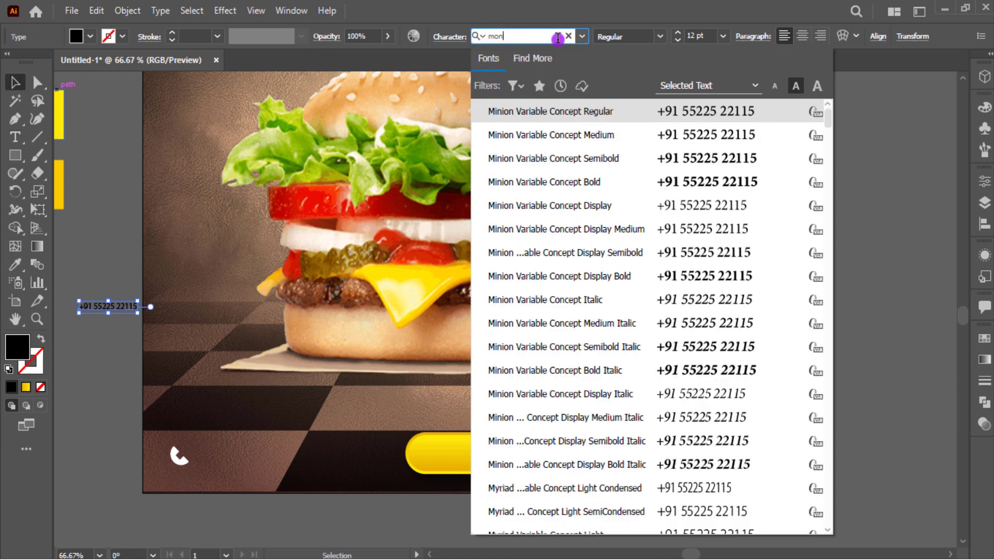
left_click(737, 489)
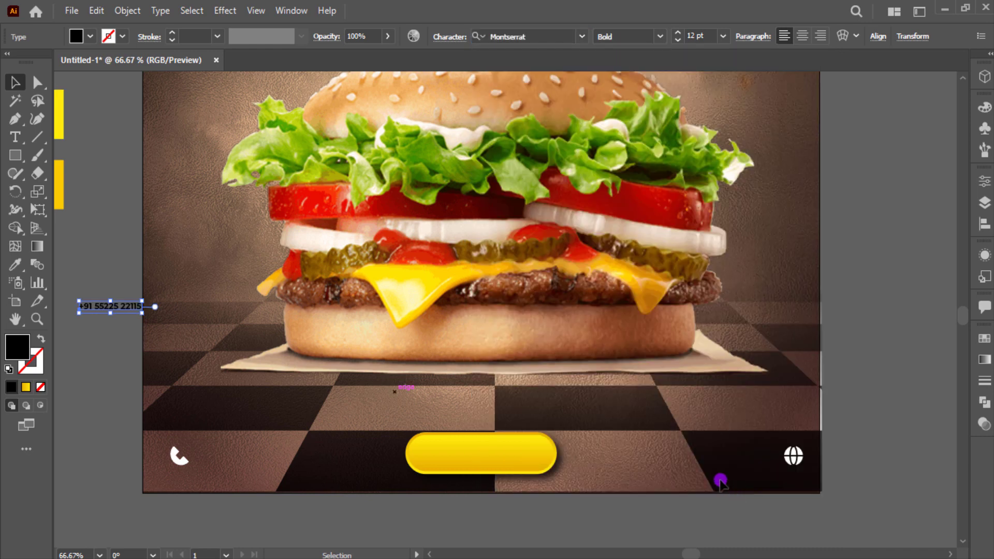
Step: Make the phone number white and move it beside the phone icon
left_click(90, 36)
left_click(32, 63)
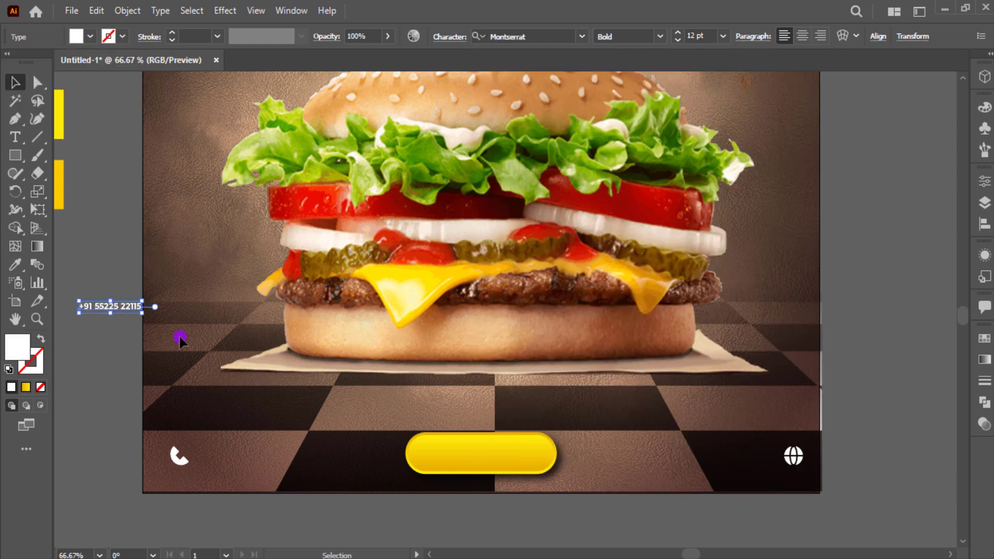
left_click_drag(130, 305, 247, 456)
scroll(705, 35, "up", 3)
scroll(705, 35, "up", 2)
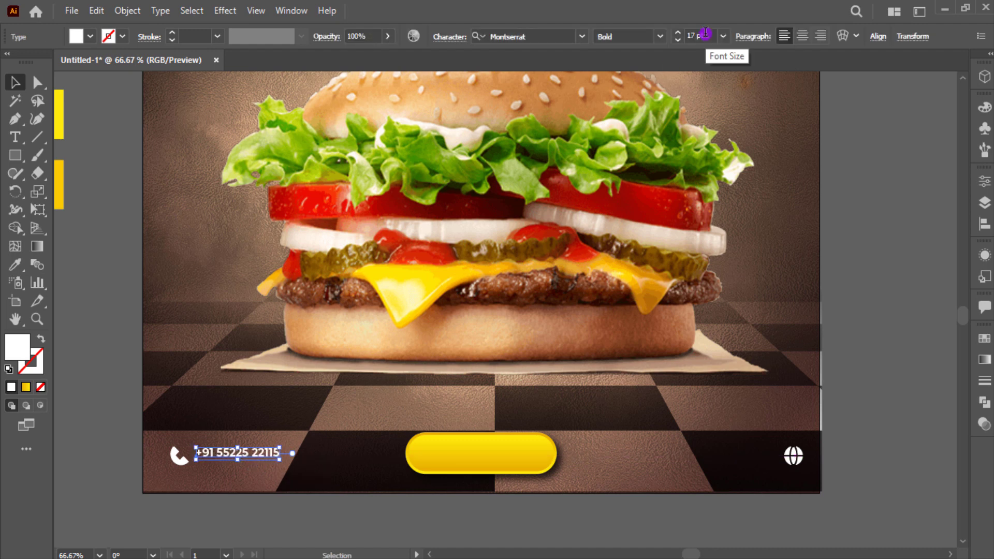
scroll(705, 35, "up", 1)
scroll(705, 35, "up", 1)
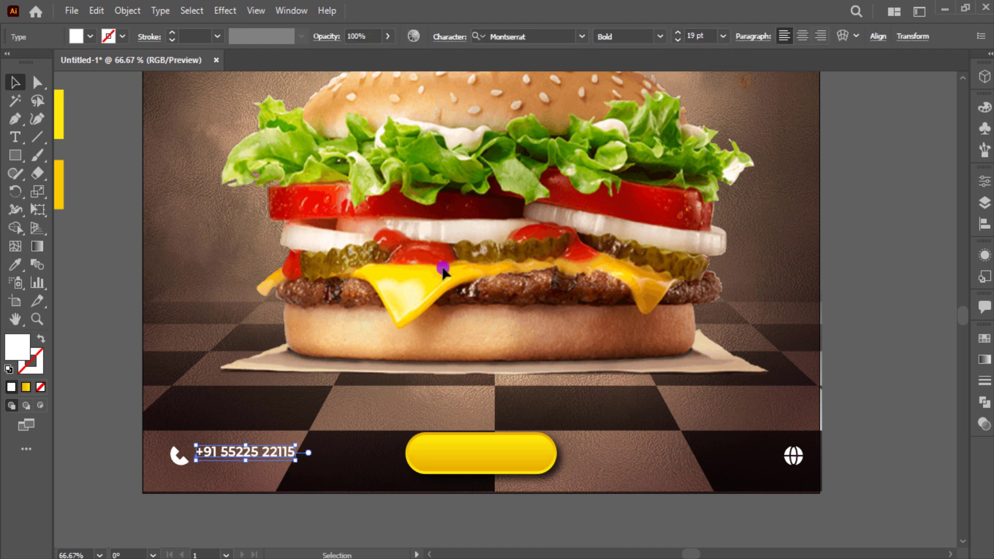
Step: Line the phone number up with the icon and set it to Montserrat Black
left_click(262, 435)
left_click(234, 454)
left_click_drag(233, 453, 229, 456)
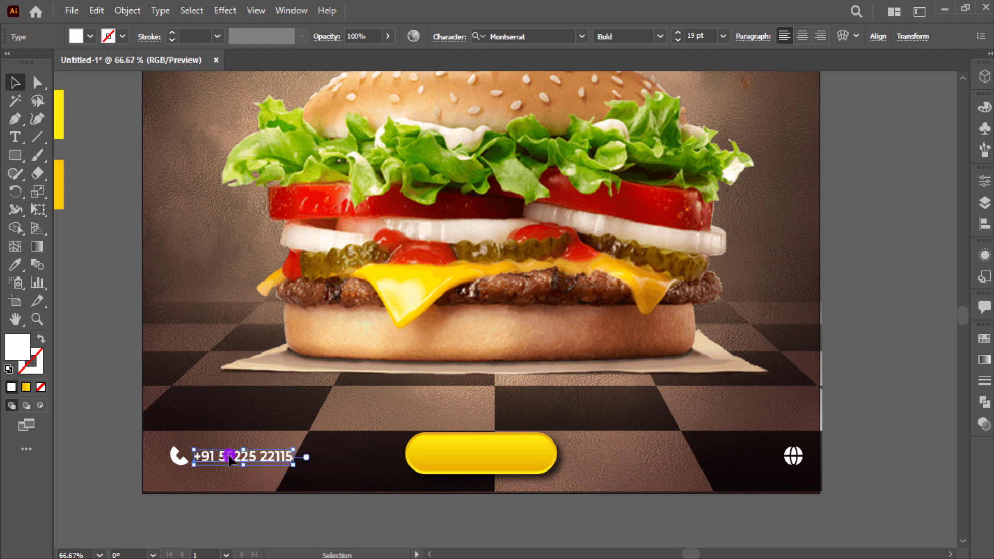
left_click(660, 39)
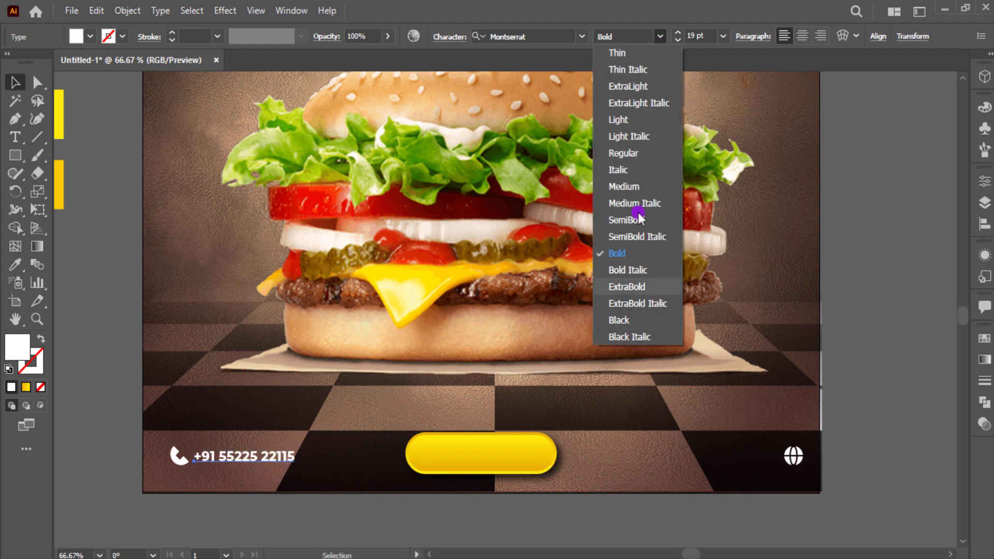
left_click(622, 318)
mouse_move(328, 460)
left_mouse_down()
mouse_move(296, 461)
mouse_move(751, 472)
left_mouse_up()
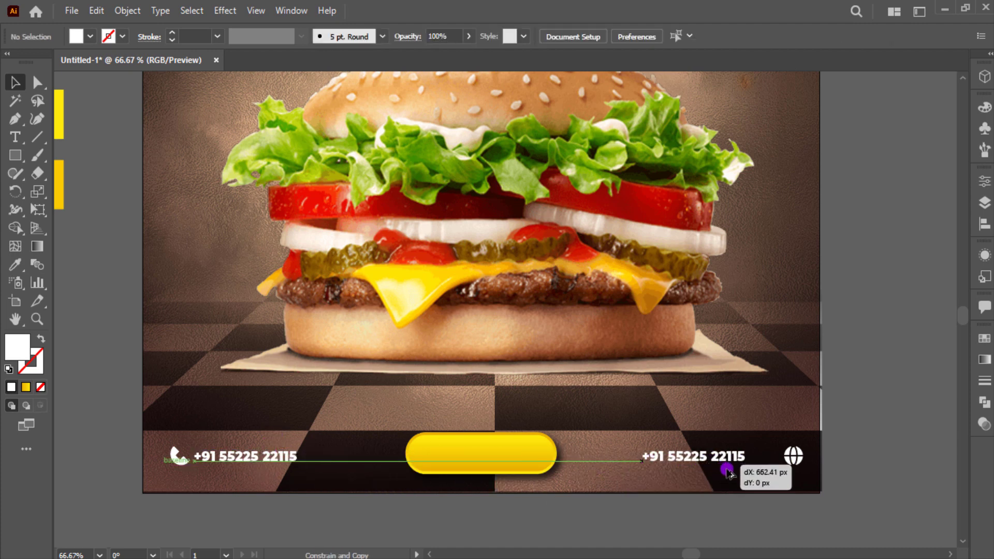
left_click_drag(751, 472, 746, 471)
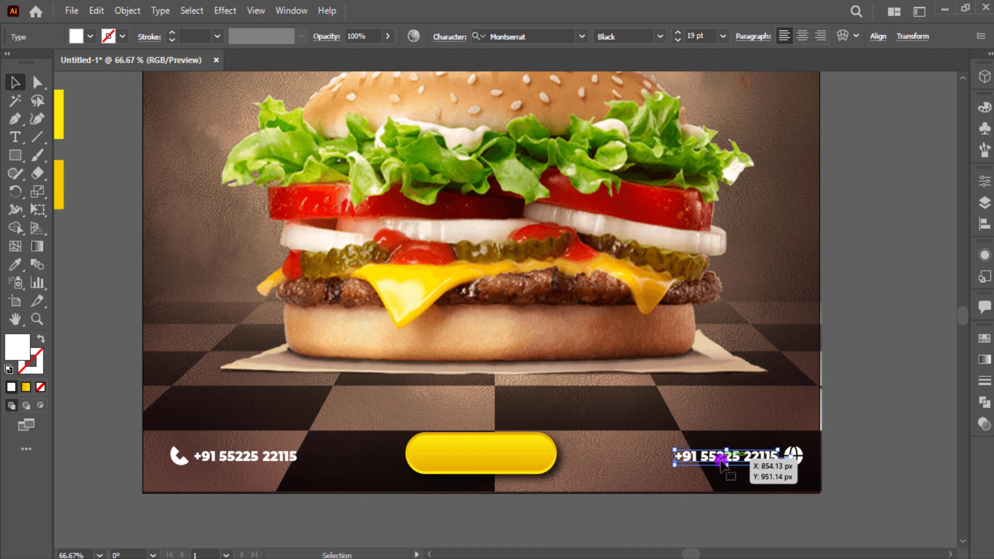
key("t")
left_click(722, 458)
key("ctrl+a")
type("w")
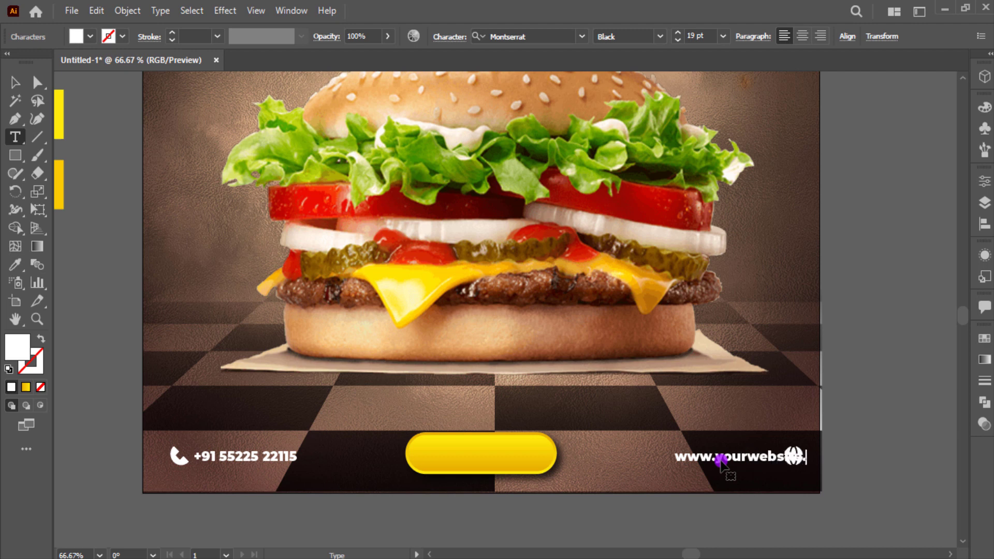
left_click(16, 81)
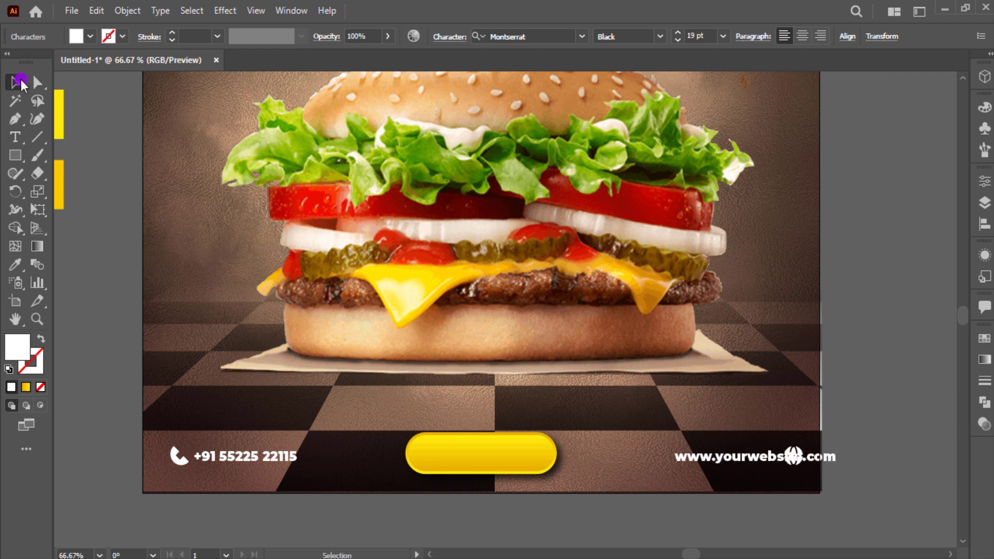
left_click_drag(767, 456, 736, 459)
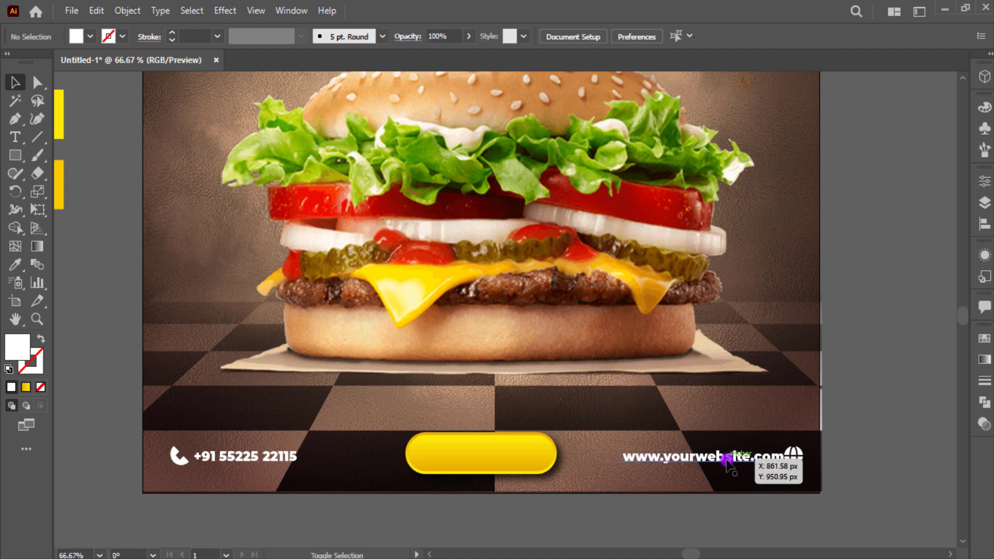
scroll(766, 460, "up", 5)
left_click_drag(780, 460, 756, 455)
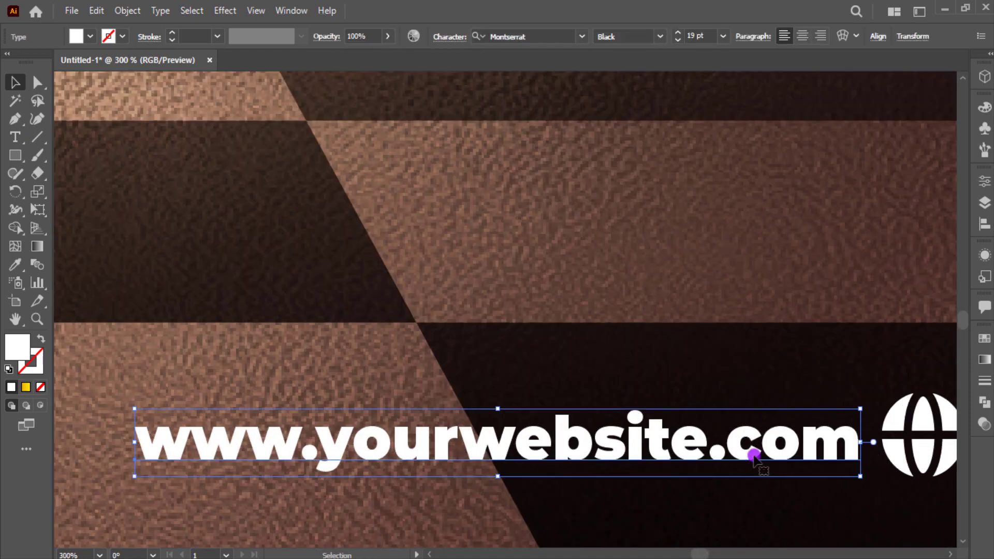
scroll(756, 456, "down", 4)
left_click(283, 452, "shift")
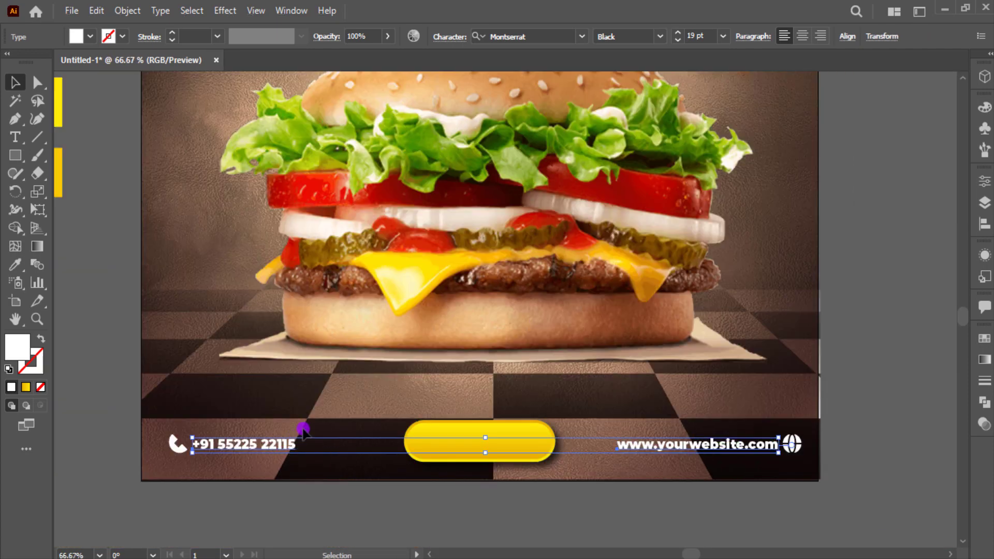
Step: Change the phone and website text weight from Black to Bold
left_click(657, 39)
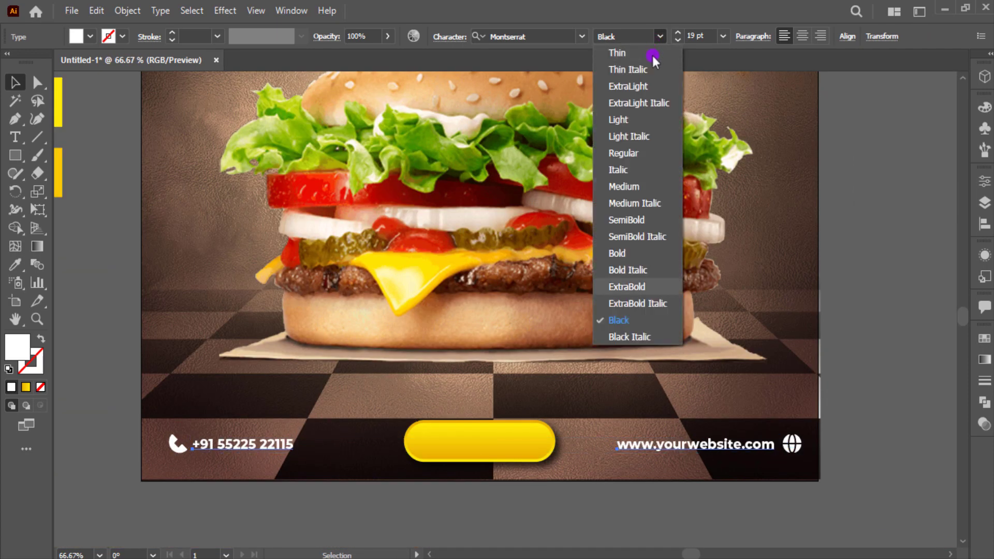
left_click(630, 253)
left_click(670, 388)
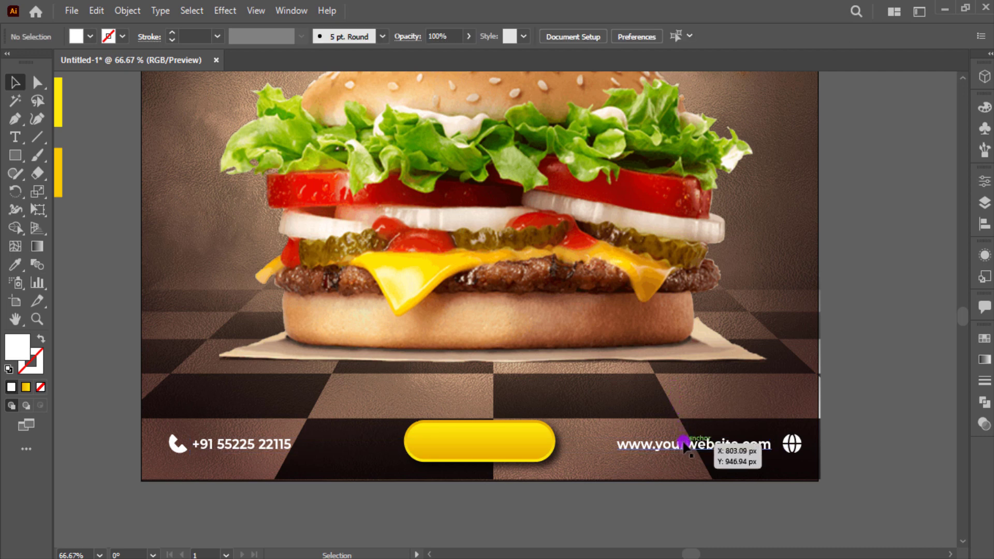
Step: Vertically centre-align the website text, globe icon, phone icon and phone number
left_click(694, 445)
left_click(164, 446, "shift")
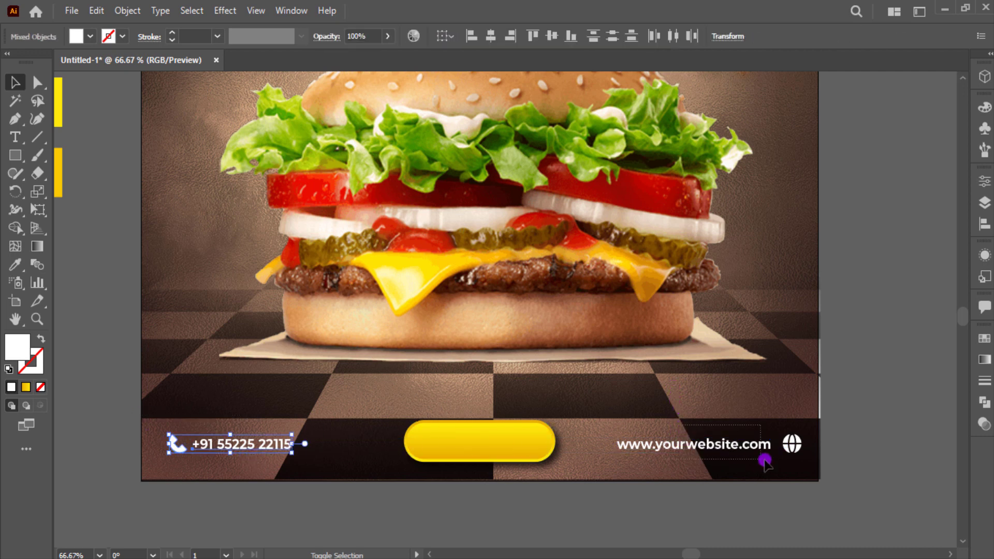
left_click(792, 445, "shift")
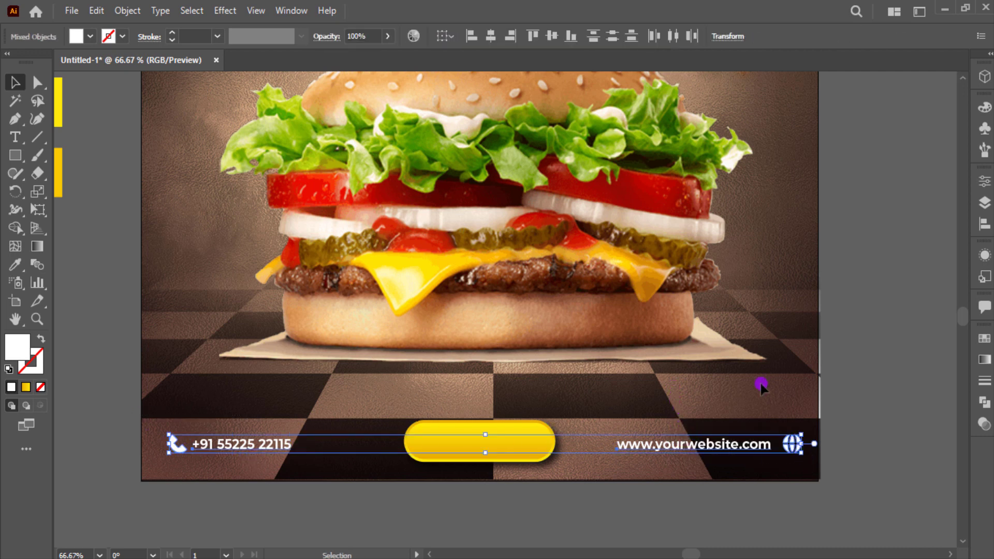
left_click(552, 36)
left_click(717, 431)
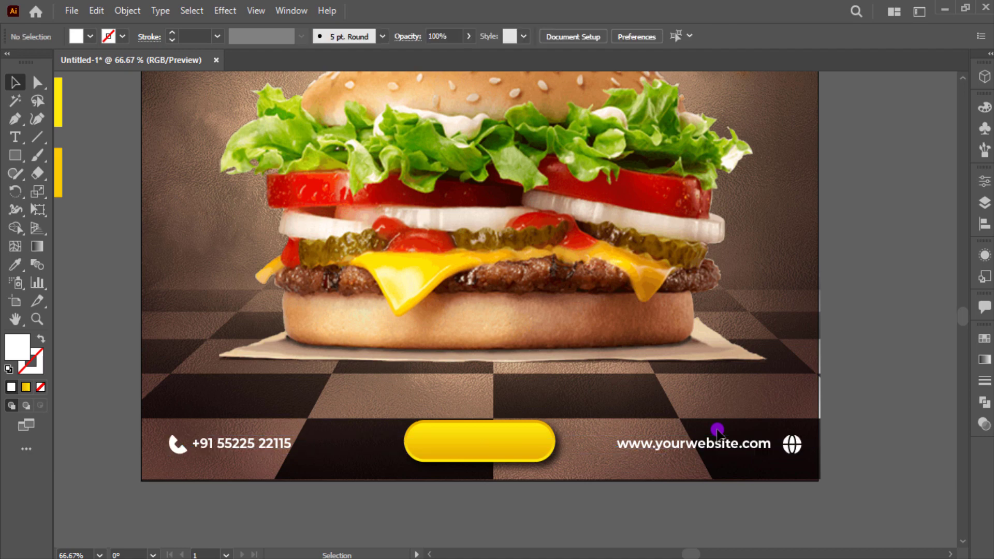
Step: Move the phone number right to space it from its phone icon
left_click_drag(284, 446, 275, 446)
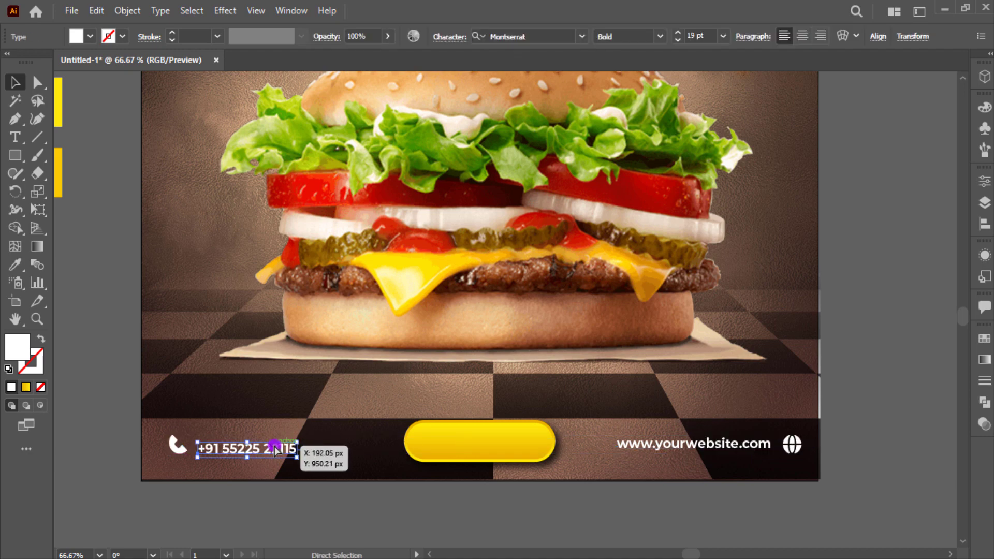
scroll(272, 444, "up", 4)
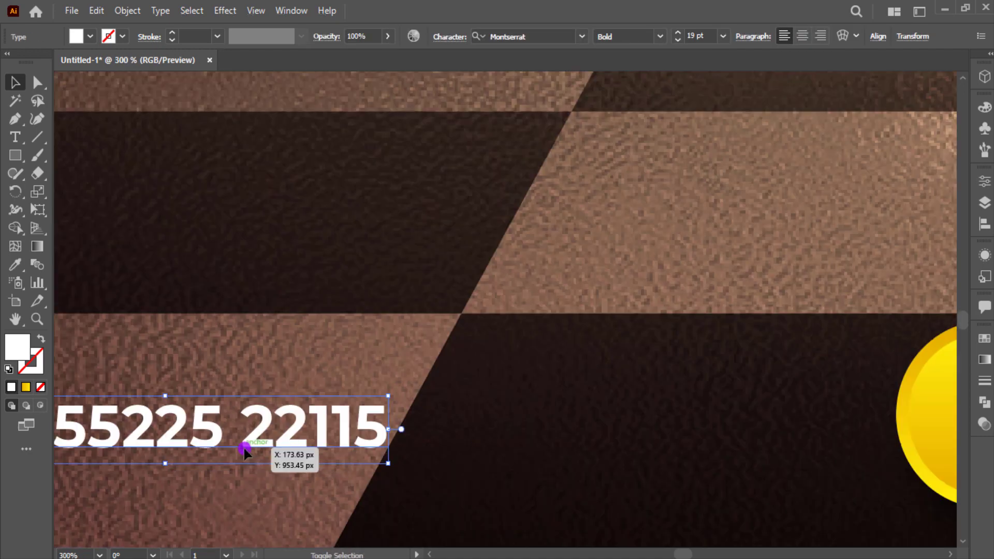
left_click_drag(280, 445, 332, 444)
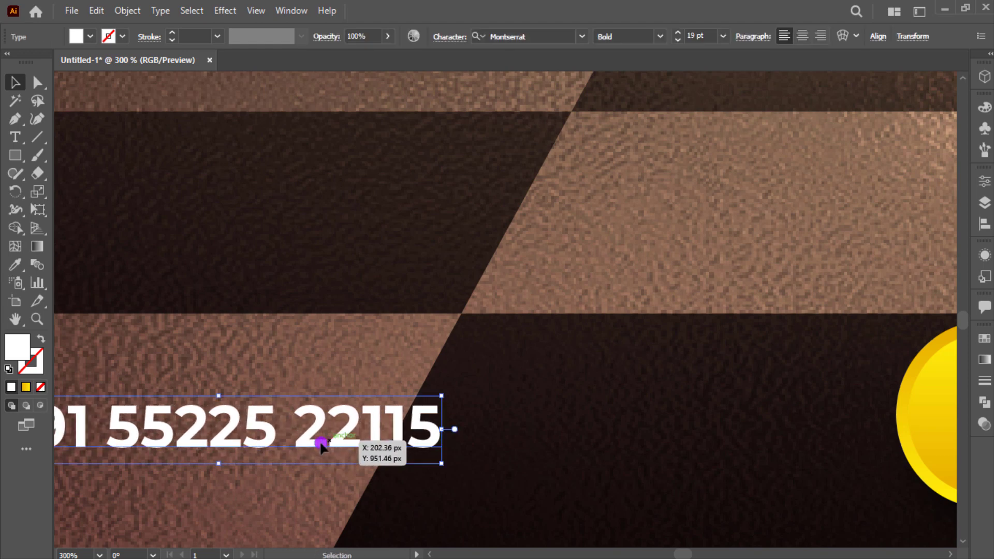
mouse_move(245, 453)
left_mouse_down()
mouse_move(437, 450)
mouse_move(396, 428)
left_mouse_up()
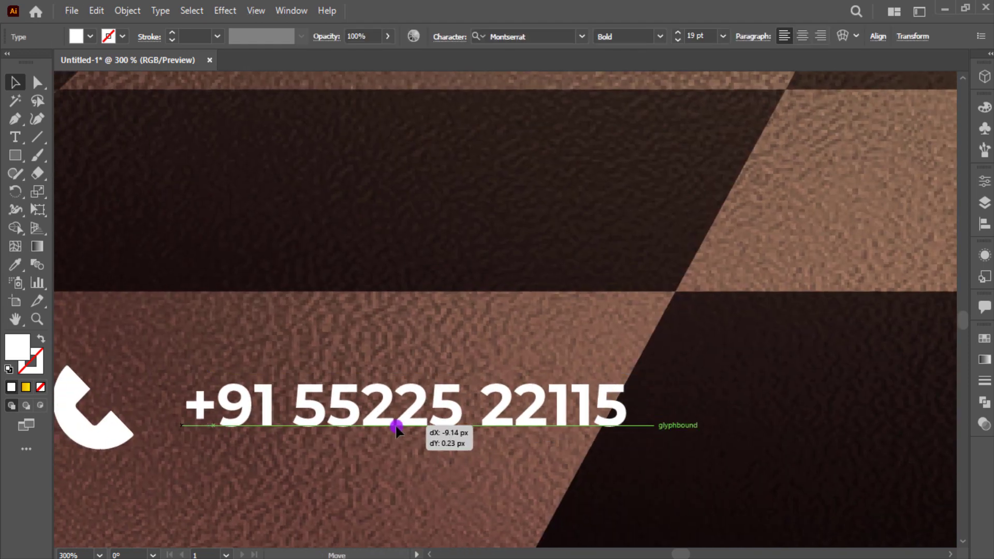
key("ctrl+0")
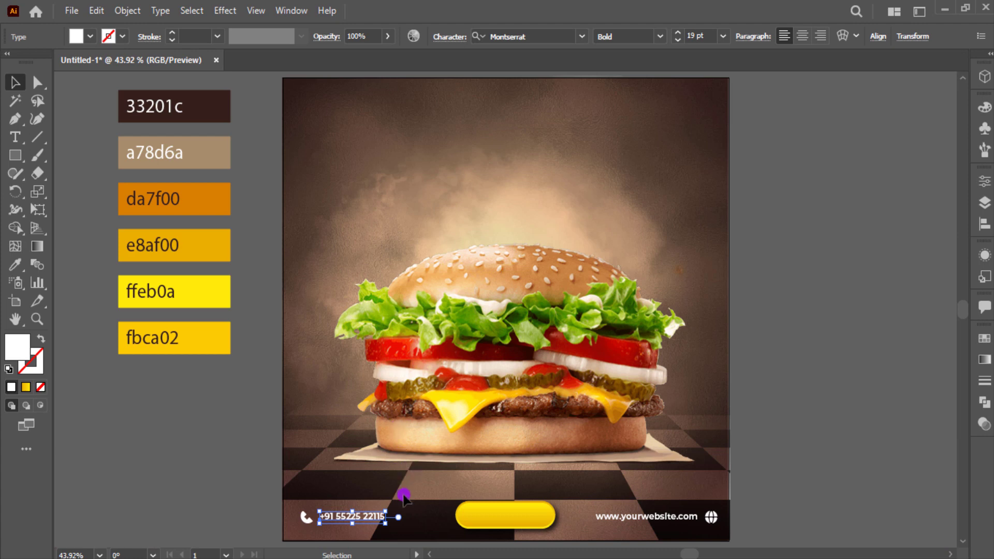
Step: Place a copy of the phone text on the yellow button, coloured dark brown 33201c
left_click(396, 500)
left_click_drag(370, 519, 529, 515)
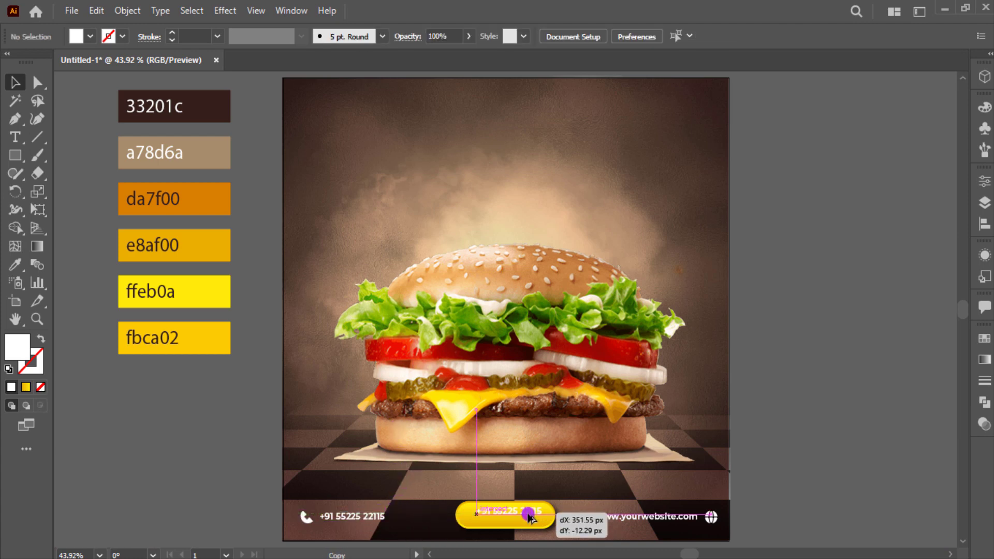
key("i")
left_click(213, 111)
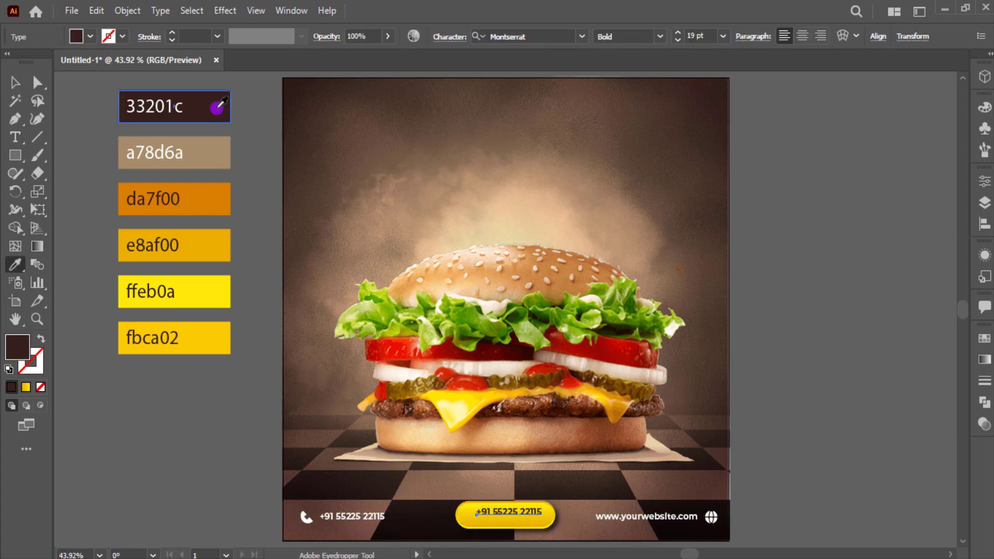
left_click(14, 83)
Step: Retype the button label as ORDER NOW, set it to Black weight and enlarge it
key("ctrl+1")
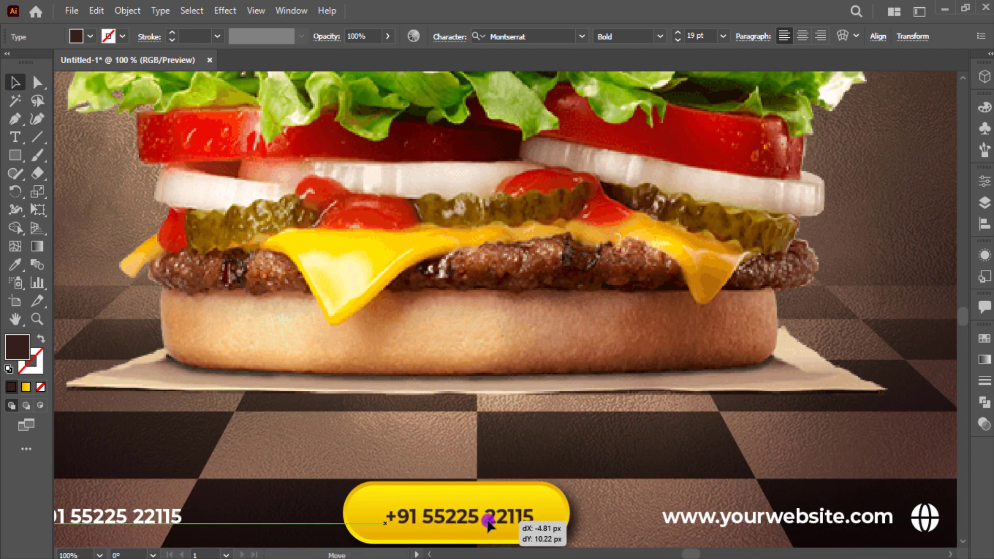
double_click(483, 514)
key("ctrl+a")
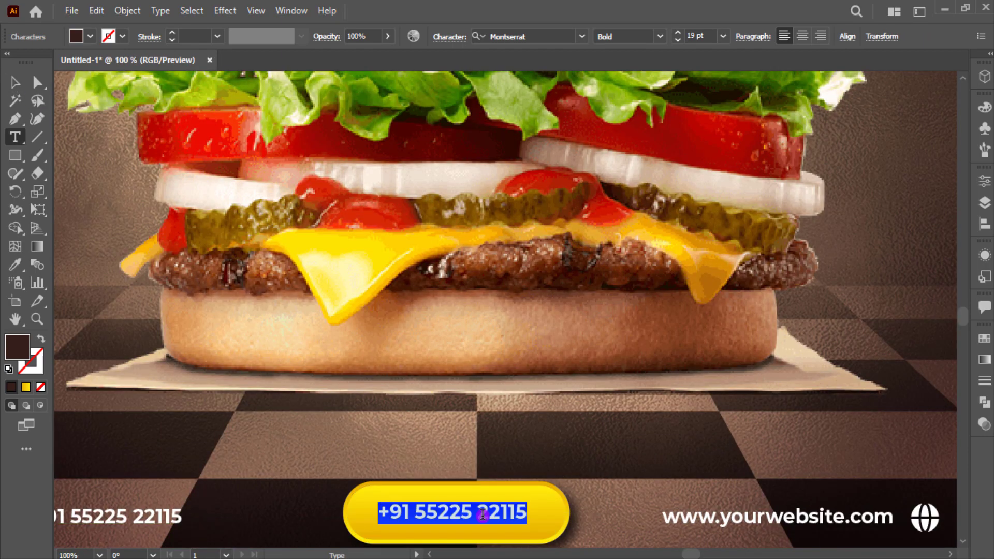
type("ORE")
key("BackSpace")
key("BackSpace")
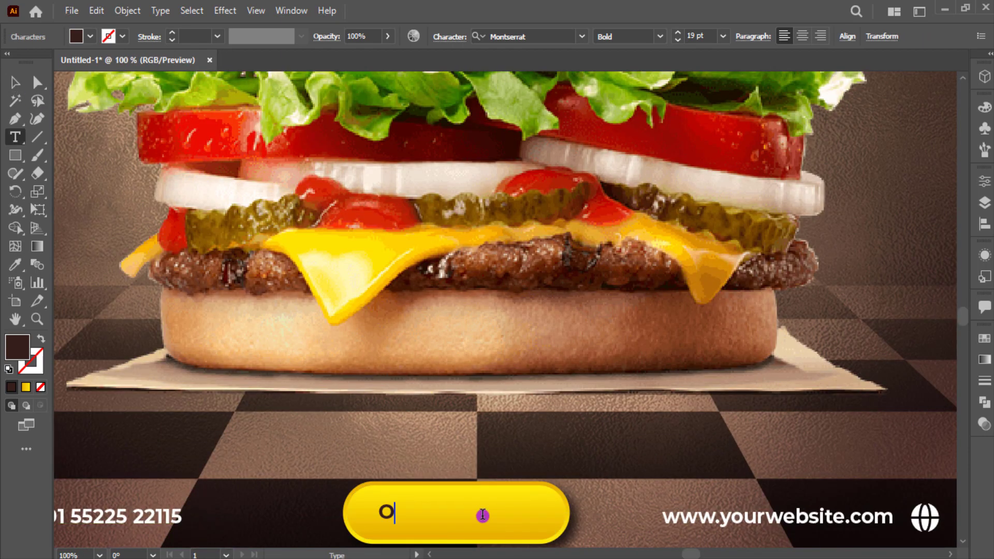
type("RDER NOW")
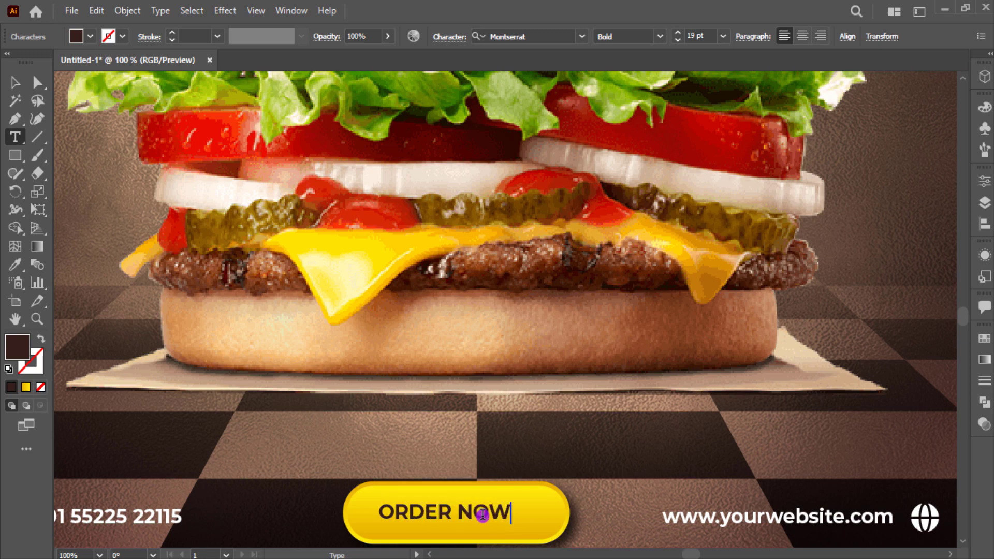
left_click(15, 82)
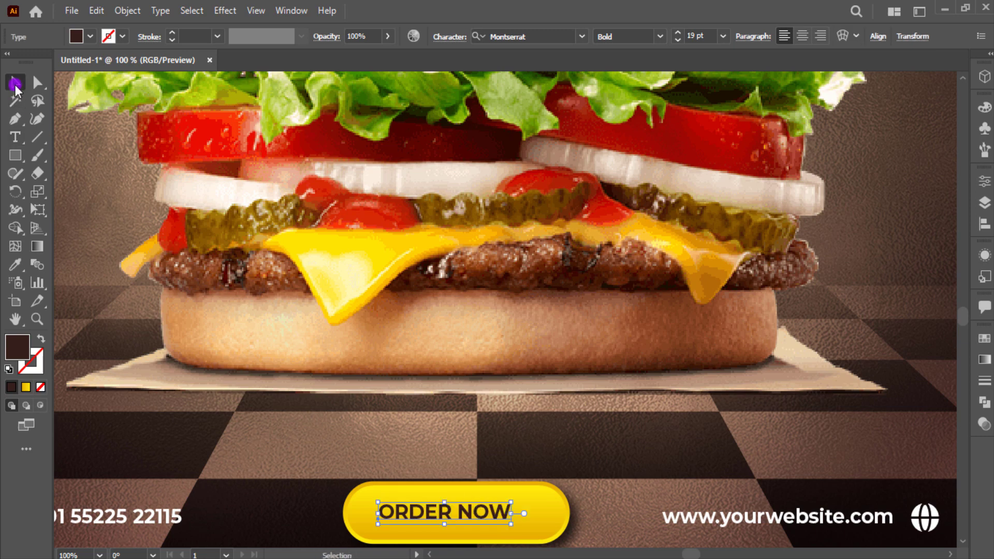
left_click(661, 38)
left_click(644, 316)
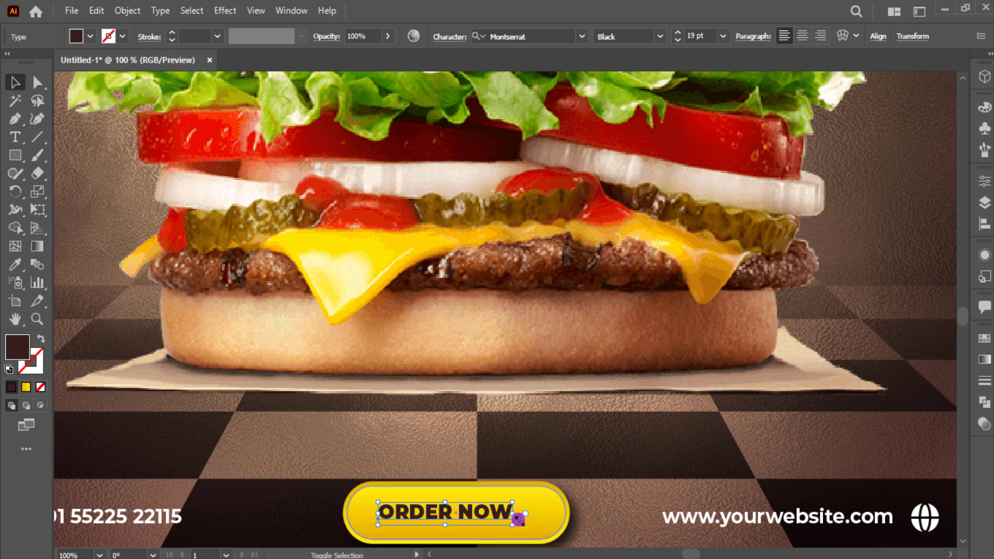
mouse_move(519, 518)
left_mouse_down()
mouse_move(544, 533)
mouse_move(482, 517)
left_mouse_up()
Step: Try a 14 pt Regular text line below the burger, then delete that placeholder
left_click(625, 442)
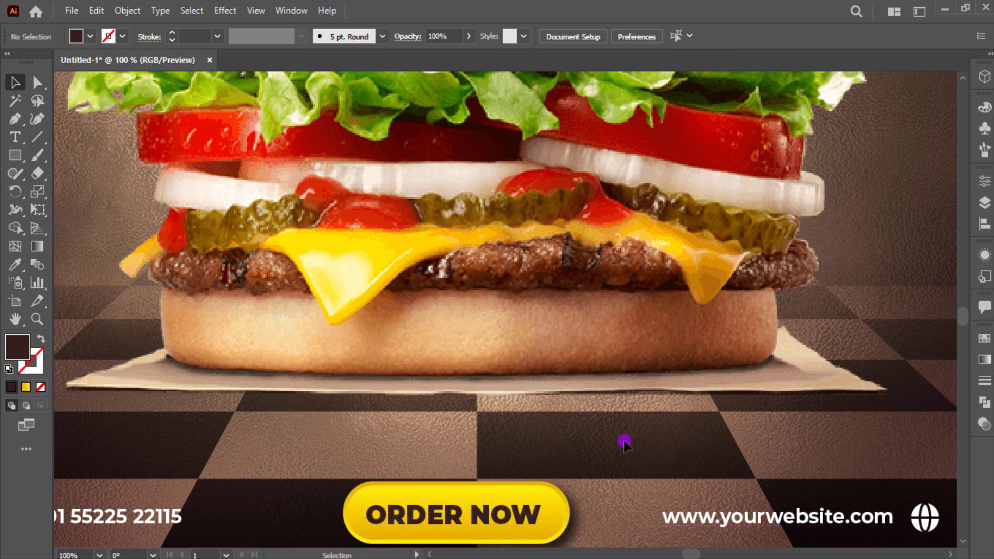
left_click(16, 137)
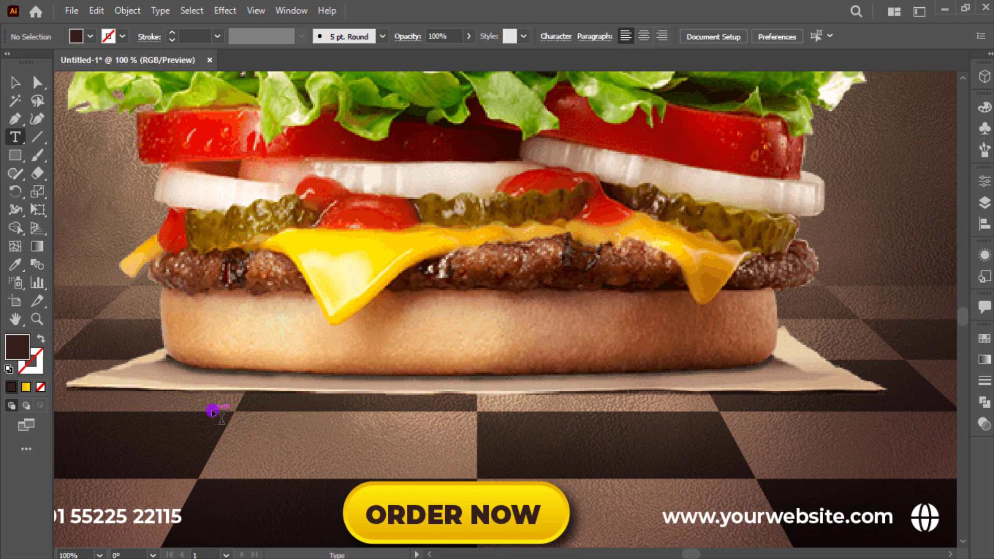
left_click(173, 402)
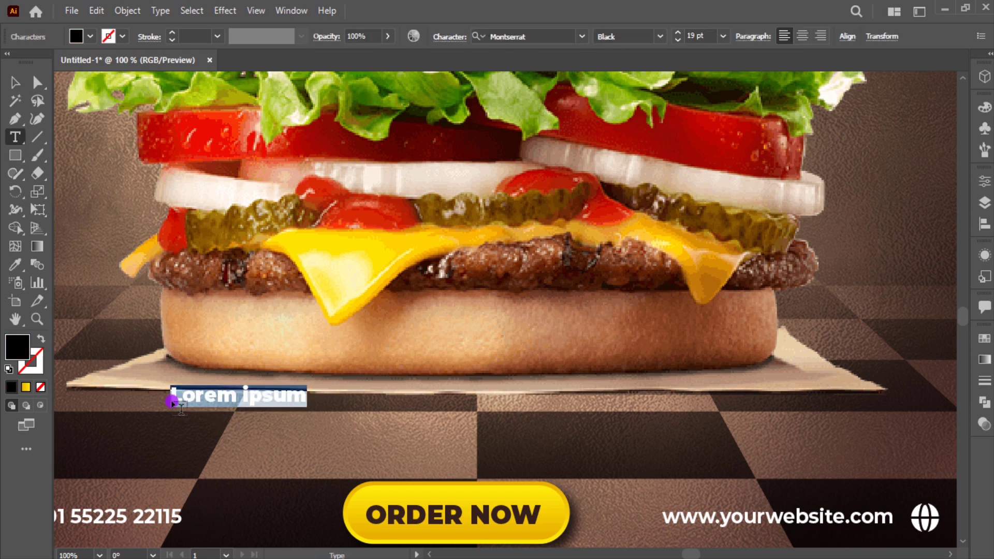
left_click(722, 37)
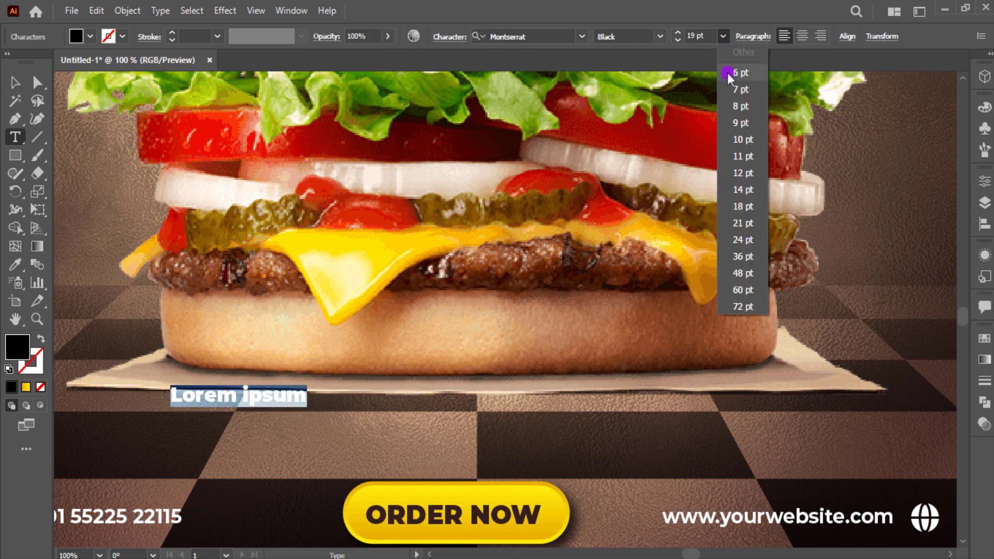
left_click(753, 188)
left_click(661, 35)
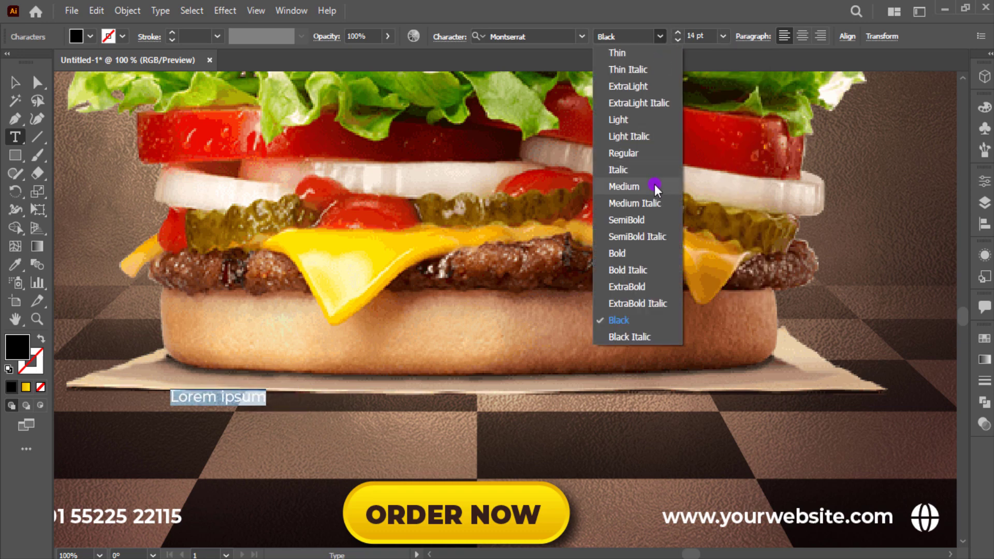
left_click(650, 153)
left_click(19, 83)
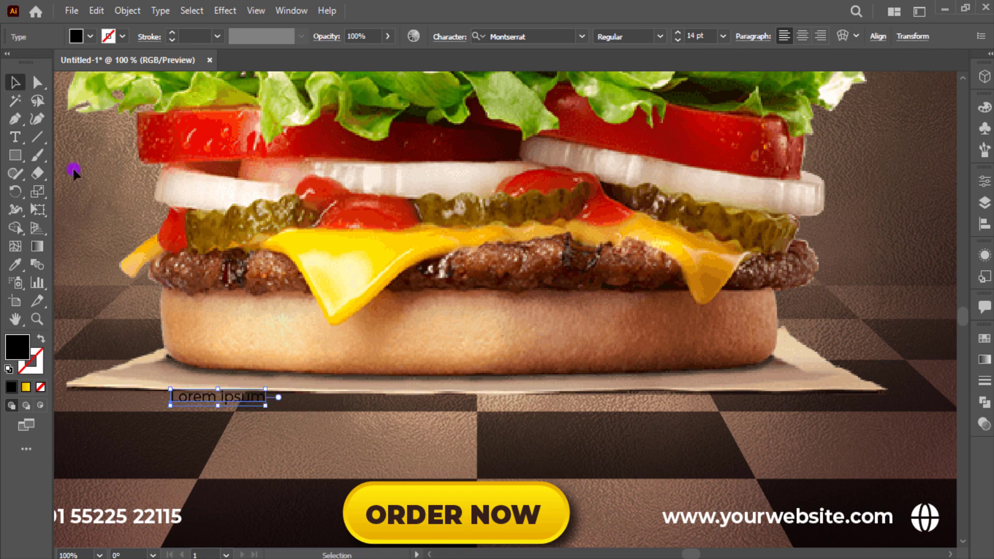
left_click_drag(218, 397, 205, 371)
key("Delete")
Step: Draw a wide text area below the burger and trim its filler text to three lines
left_click(15, 137)
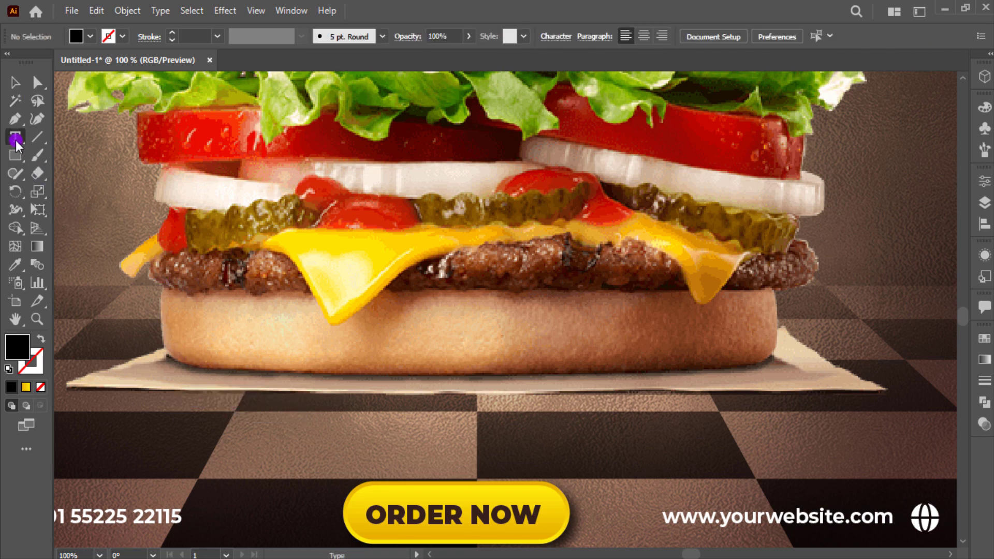
mouse_move(118, 397)
left_mouse_down()
mouse_move(739, 460)
mouse_move(859, 456)
left_mouse_up()
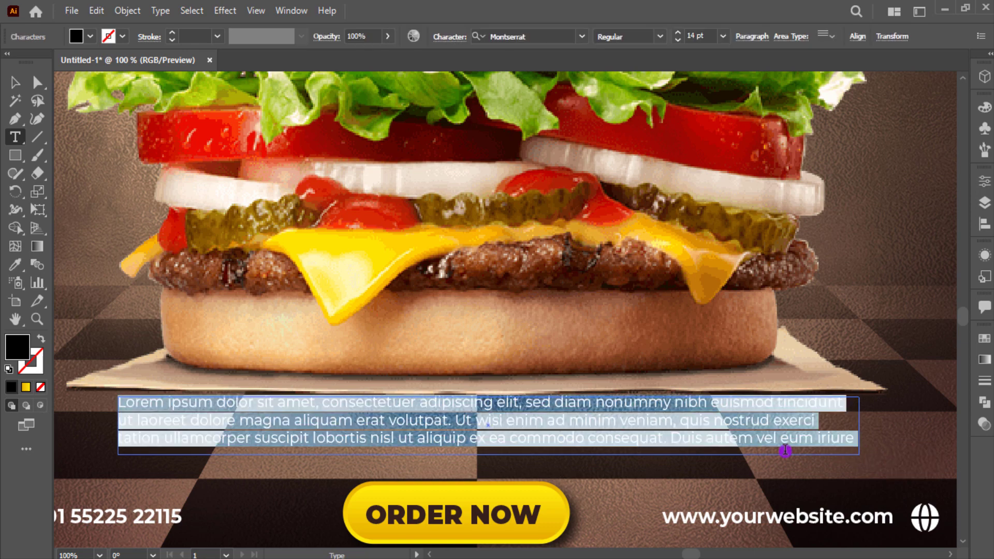
left_click_drag(494, 427, 803, 452)
key("BackSpace")
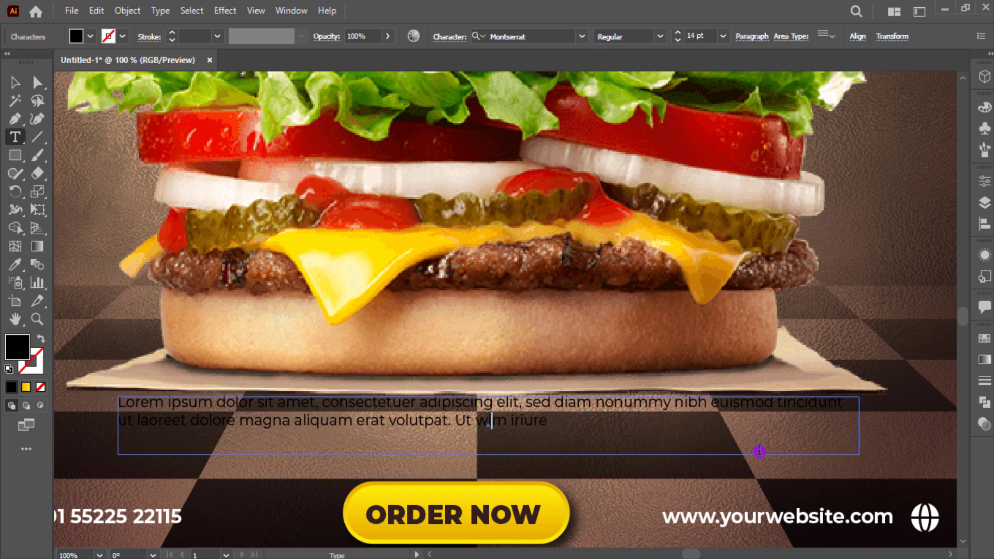
key("ctrl+z")
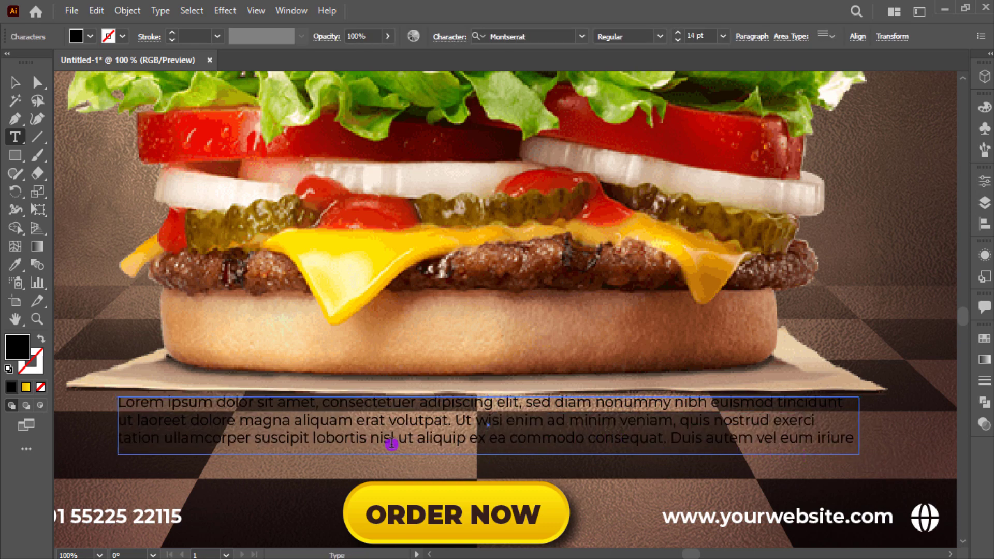
left_click_drag(390, 445, 627, 439)
key("BackSpace")
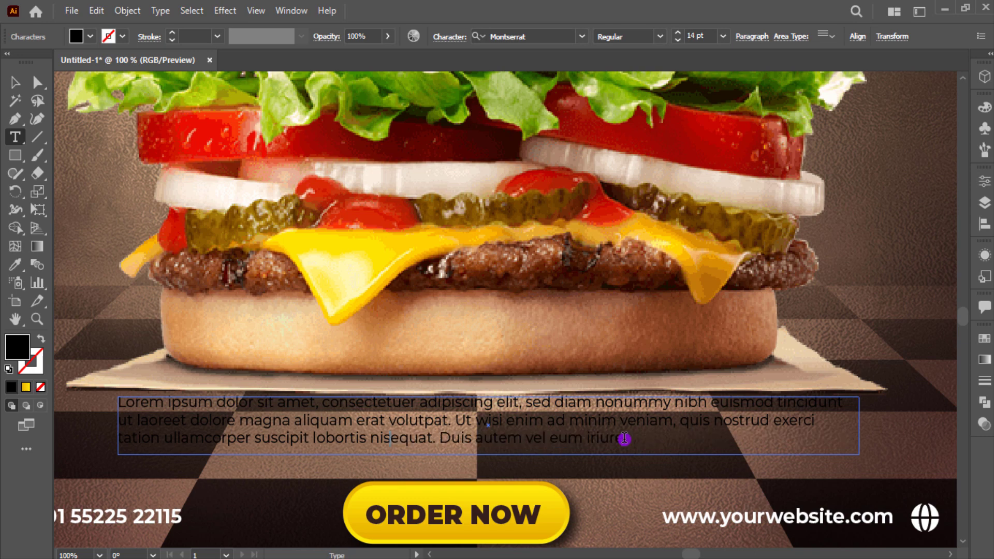
Step: Centre-align the paragraph, fill it white and set it to Montserrat Medium
left_click(751, 40)
left_click(640, 63)
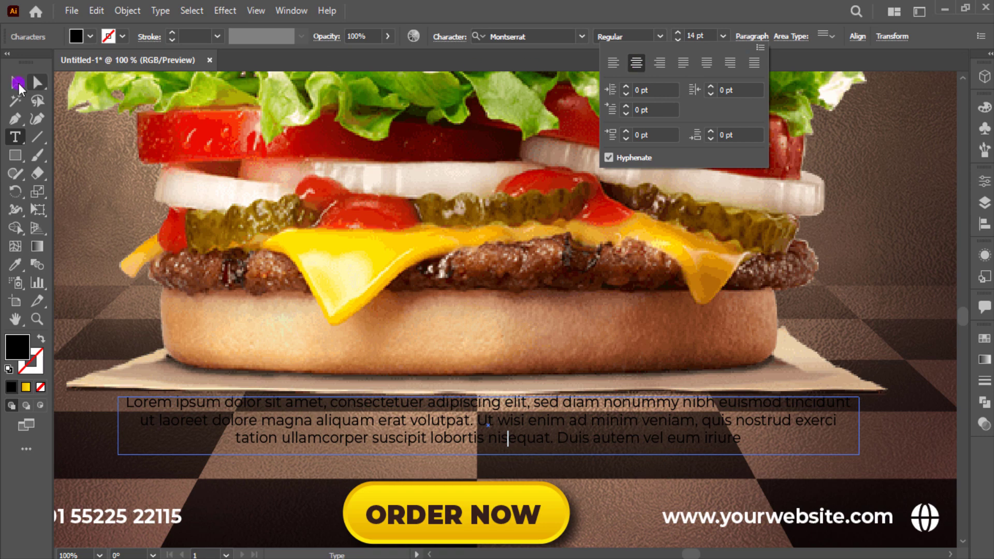
left_click(90, 36)
left_click(31, 63)
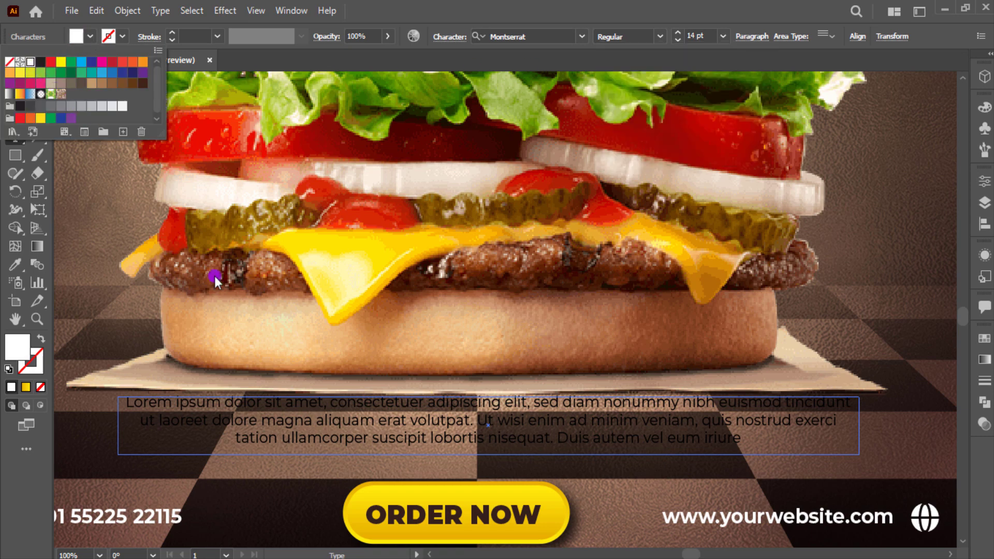
left_click(351, 439)
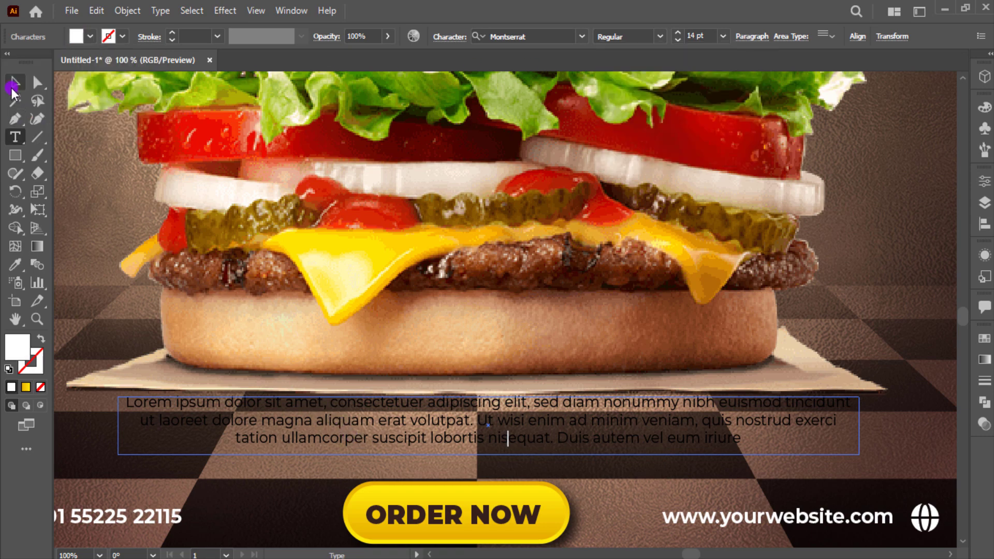
left_click(12, 88)
left_click(90, 36)
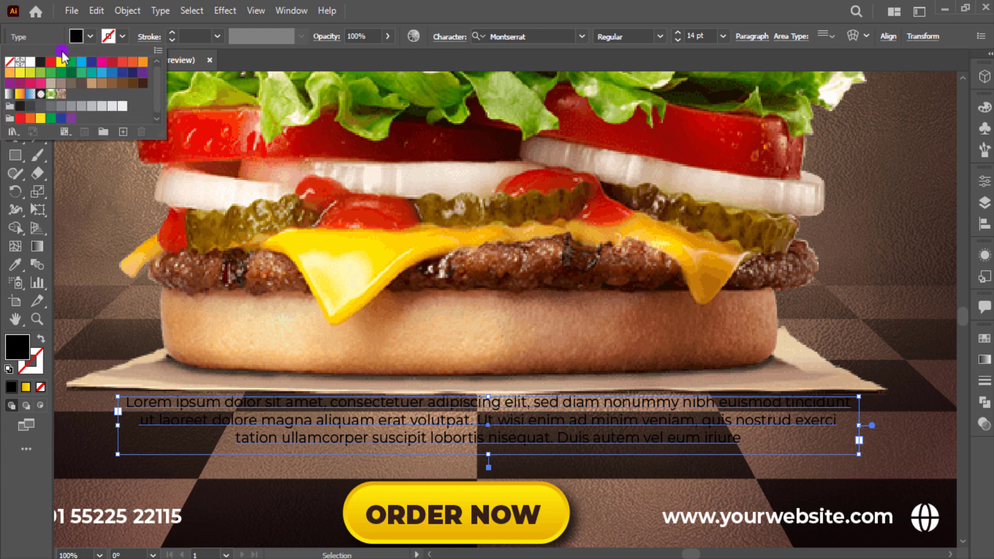
left_click(30, 62)
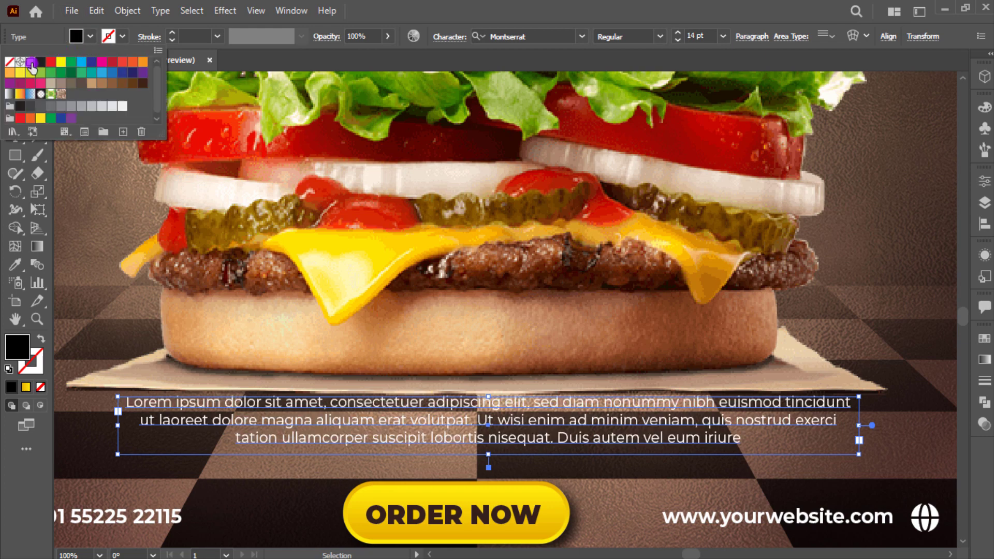
left_click(609, 41)
left_click(660, 36)
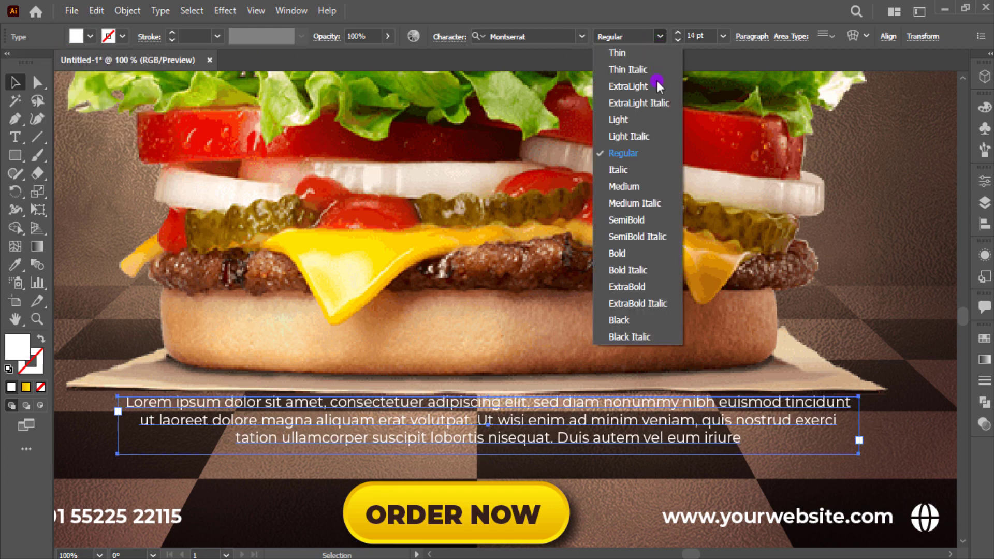
left_click(649, 187)
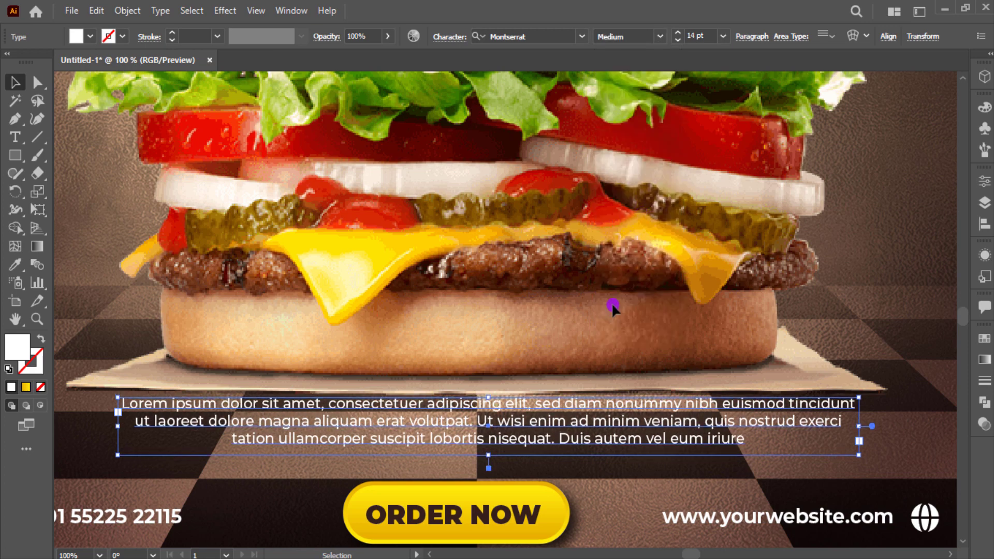
Step: Nudge the paragraph down, dismiss the alert and hide the perspective grid
key("Down")
key("Down")
key("Down")
key("Down")
key("Down")
key("Down")
key("Down")
key("Down")
key("Down")
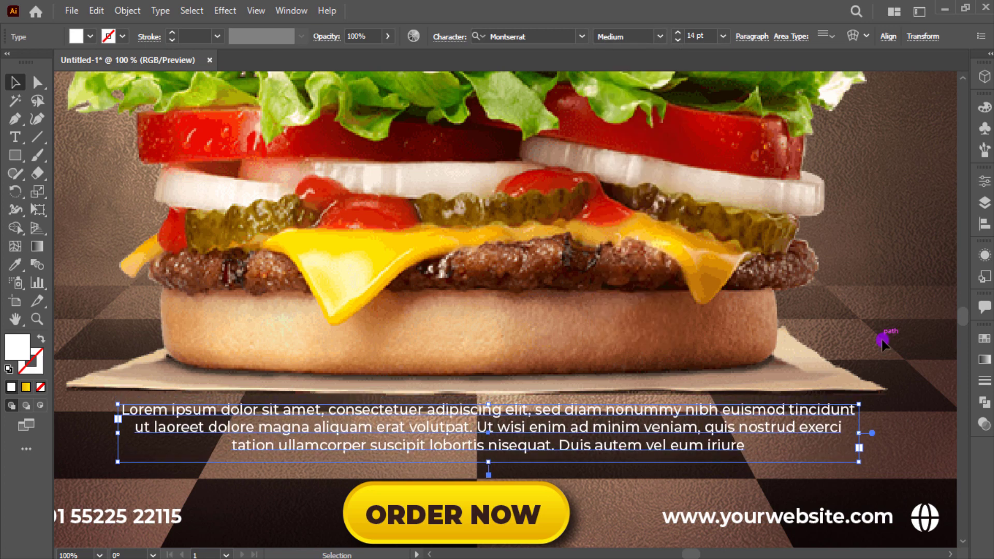
key("p")
left_click(883, 341)
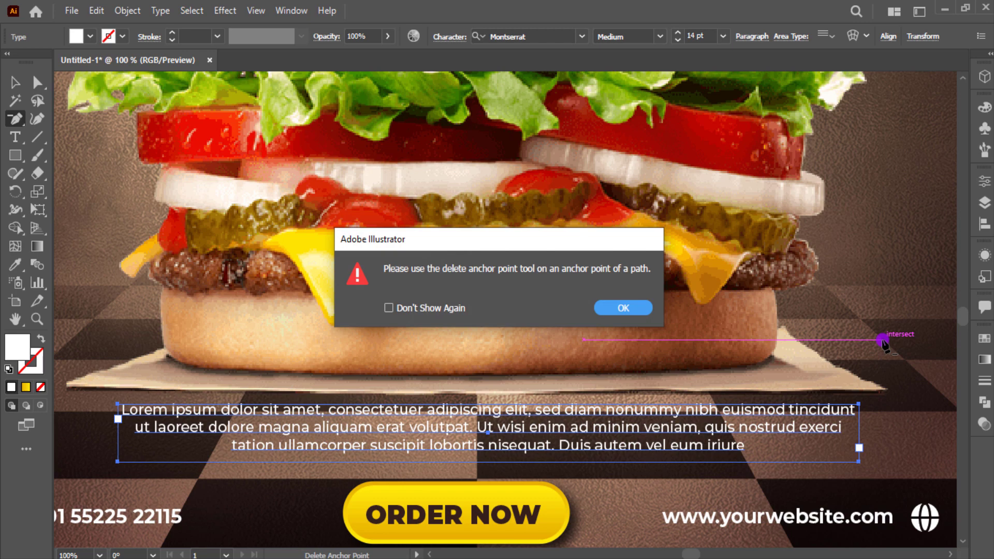
key("Return")
key("v")
key("ctrl+shift+a")
key("ctrl+0")
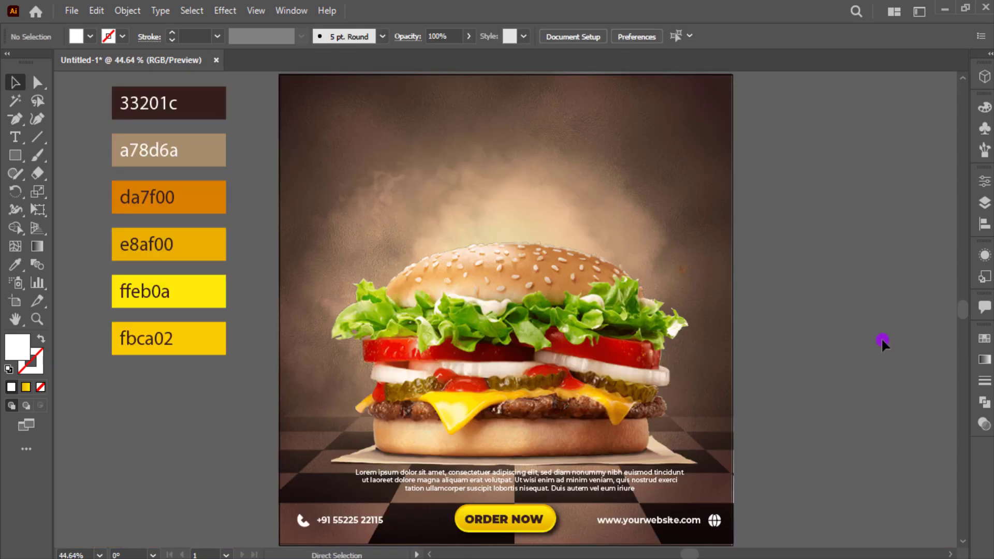
left_click(577, 485)
left_click(544, 398)
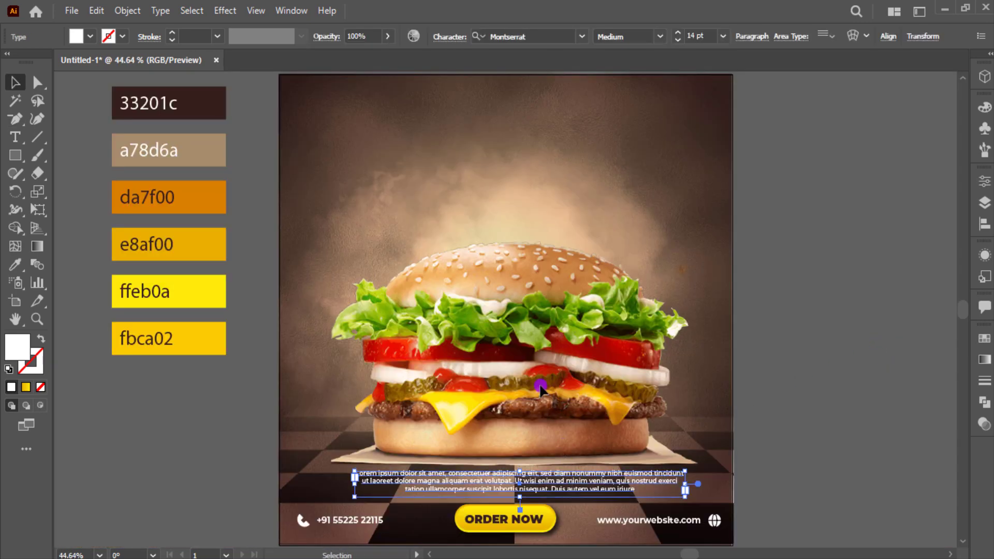
key("ctrl+shift+i")
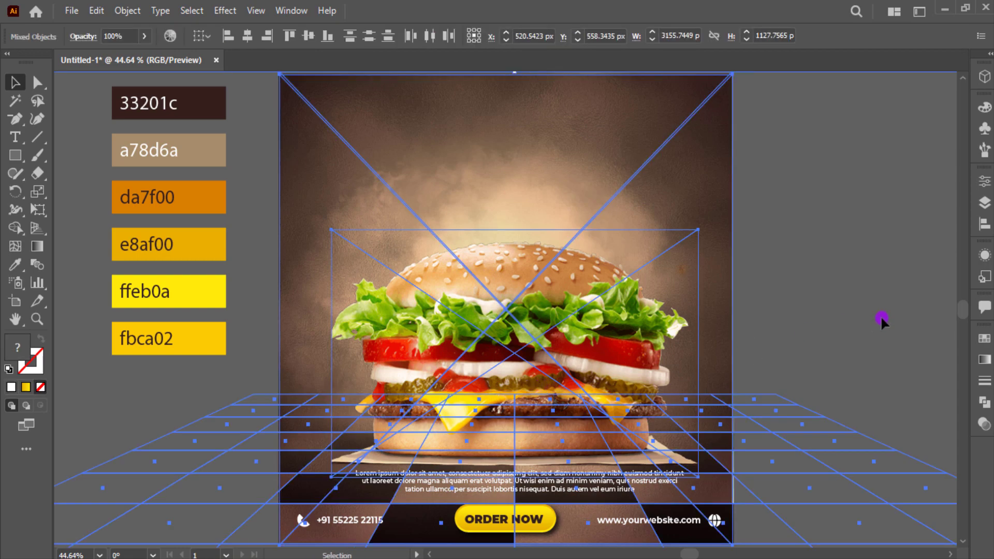
key("ctrl+shift+i")
Step: Move the burger photo up and place the paragraph just below the burger's paper
left_click_drag(538, 349, 539, 335)
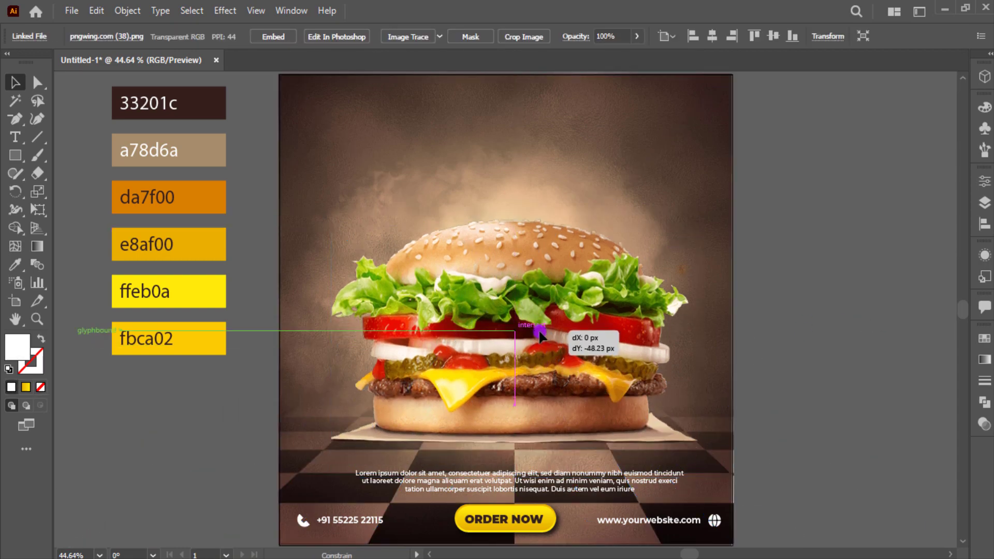
key("ctrl+shift+i")
key("ctrl+shift+i")
left_click_drag(536, 486, 536, 477)
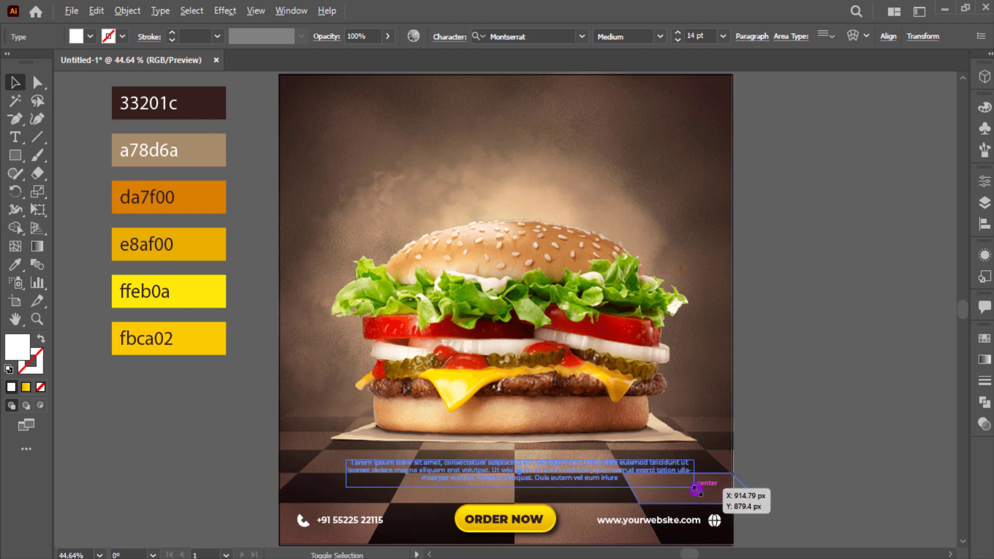
left_click_drag(696, 489, 704, 323)
scroll(707, 39, "up", 1)
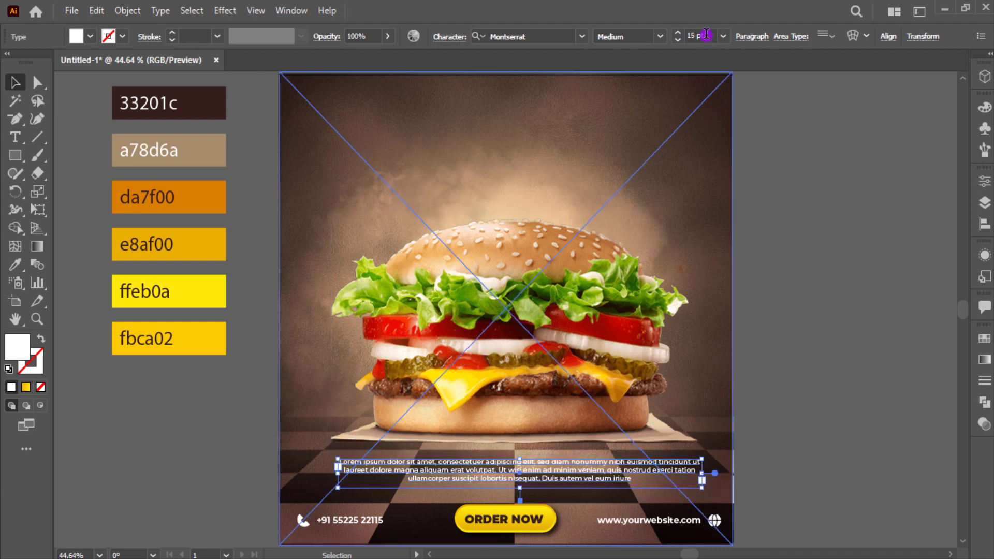
scroll(707, 39, "up", 1)
left_click(824, 274)
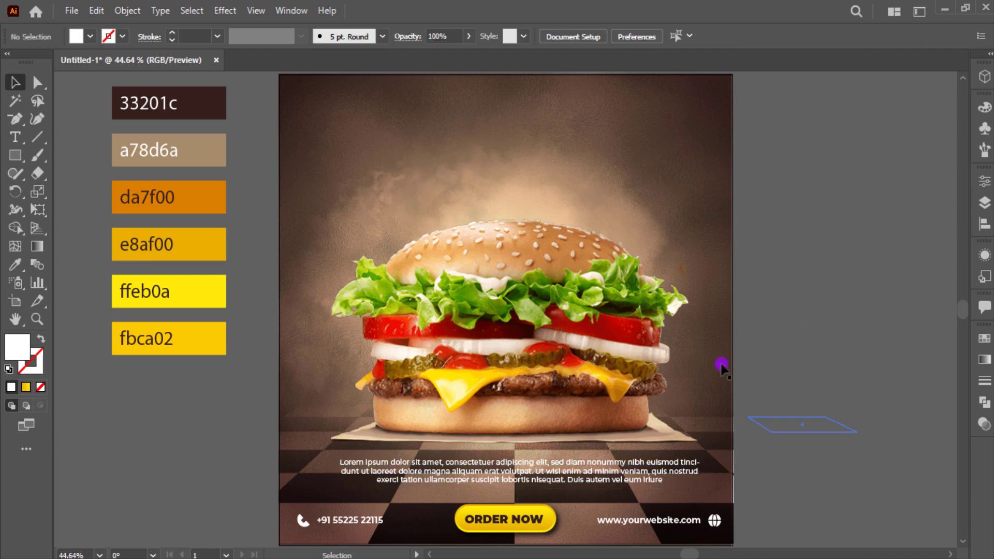
left_click(580, 474)
scroll(533, 466, "up", 1)
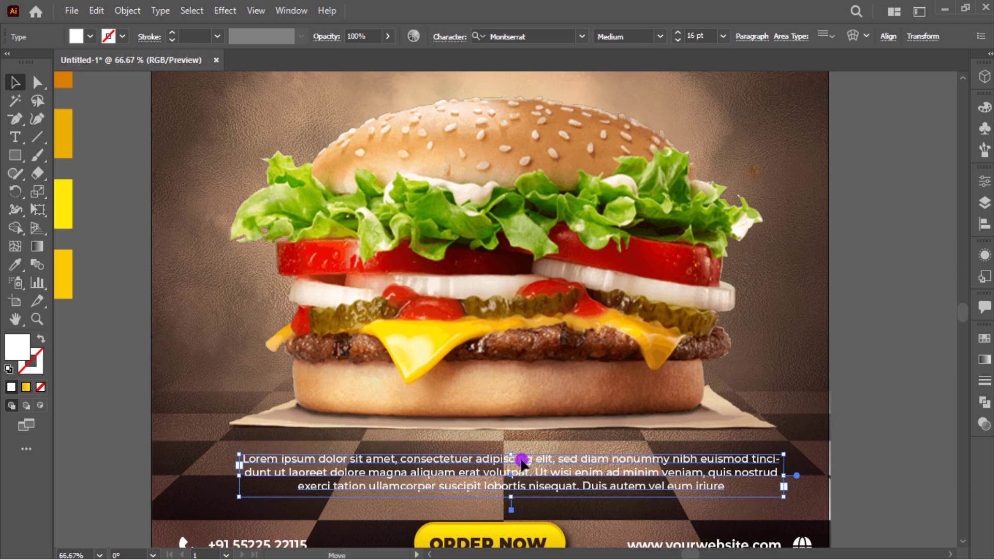
left_click_drag(525, 462, 516, 454)
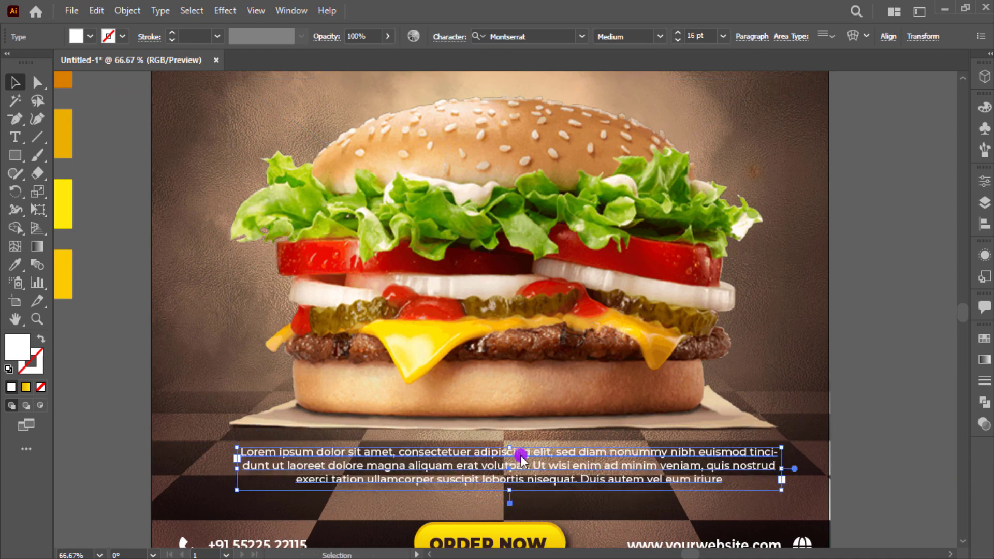
Step: Check the paragraph's fill colour, deselect it and fit the whole poster in view
left_click(89, 36)
key("Escape")
left_click(839, 435)
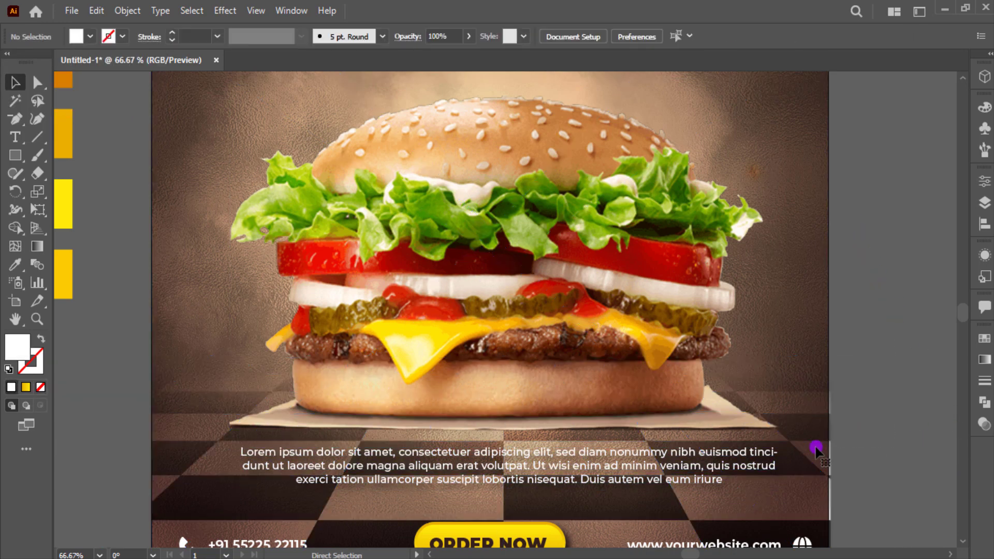
key("ctrl+0")
key("t")
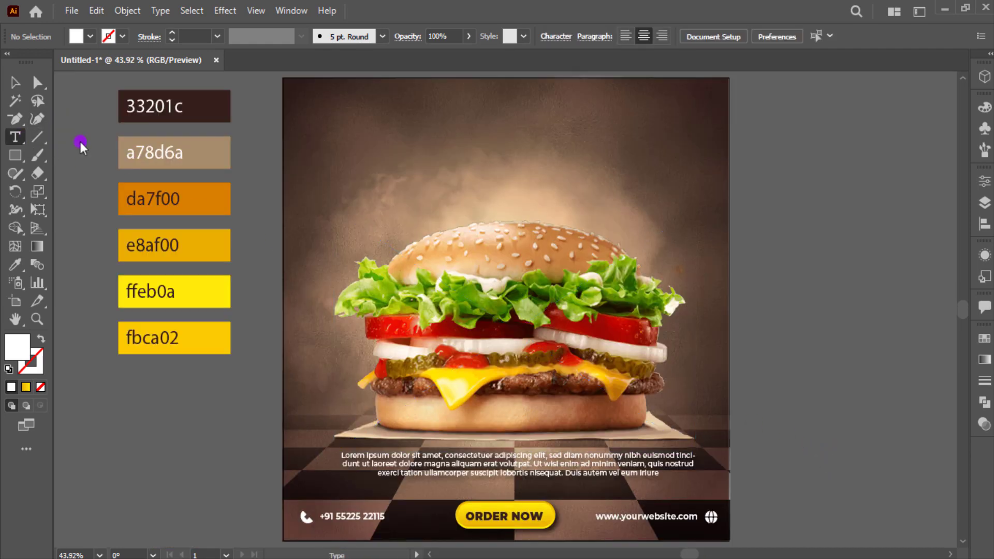
Step: Type 'Hot & Delicious' beside the artboard and add a copy below it reading 'Burger'
left_click(782, 178)
type("Hot & Delicious")
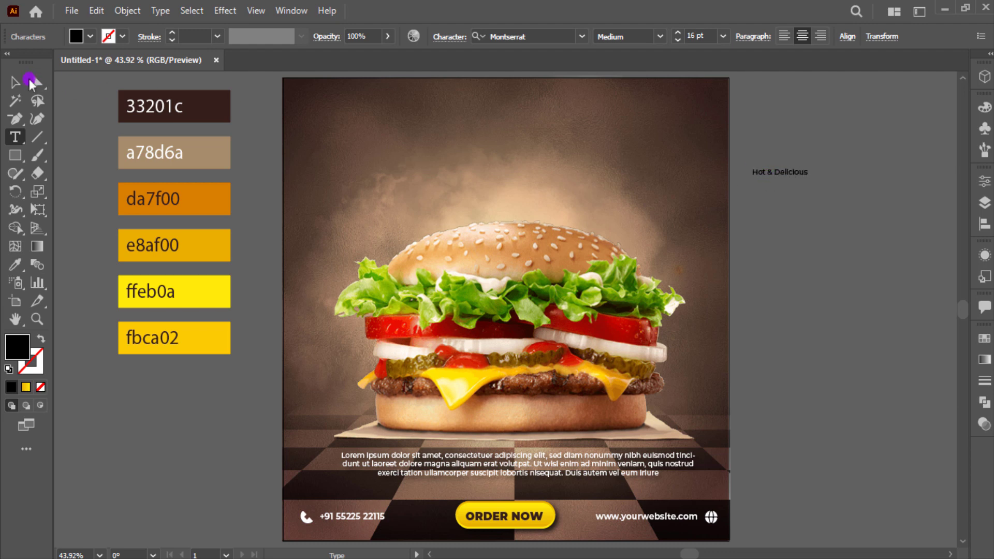
left_click(29, 81)
left_click(798, 185)
left_click_drag(793, 173, 793, 200)
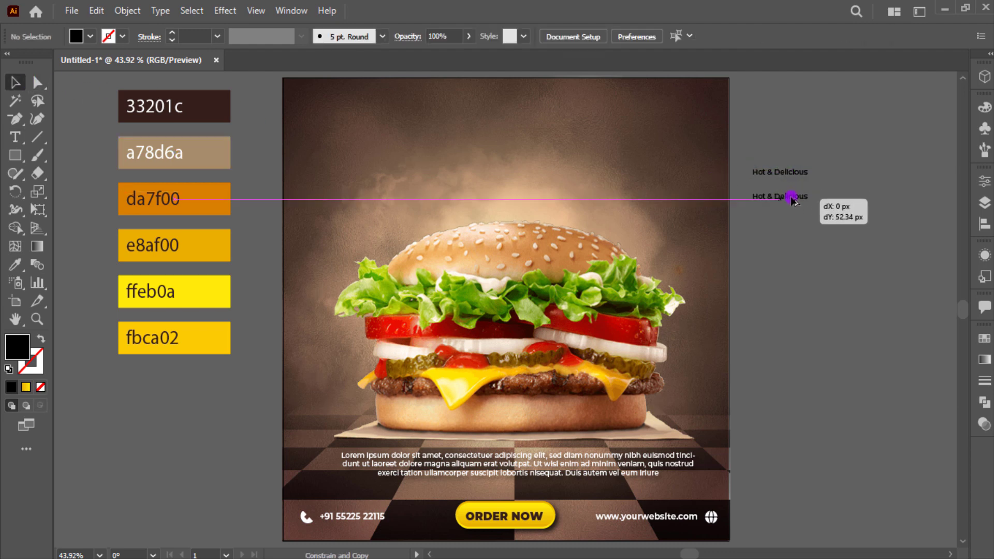
triple_click(791, 196)
type("Burger")
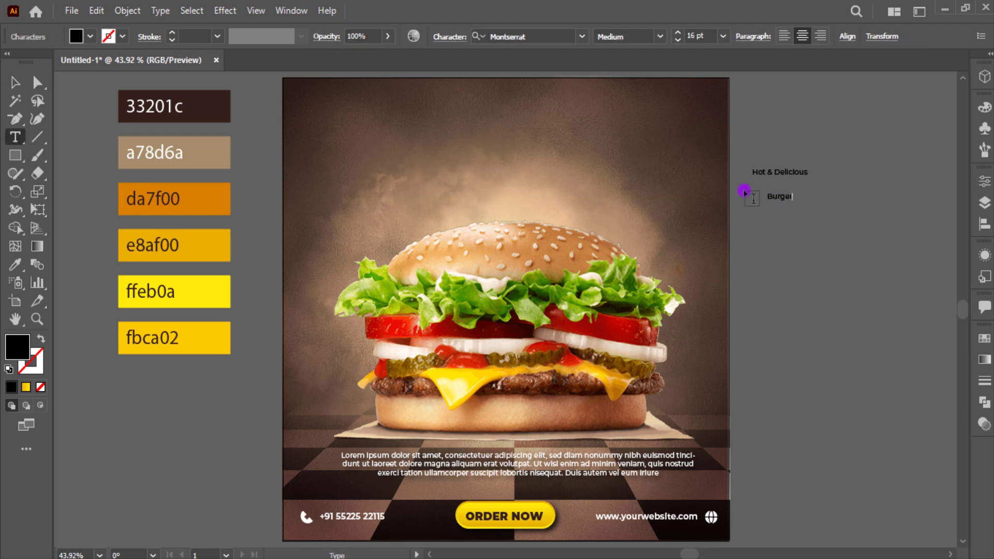
key("Escape")
Step: Set 'Burger' in the James Stroker font and scale it up greatly
scroll(795, 183, "up", 1)
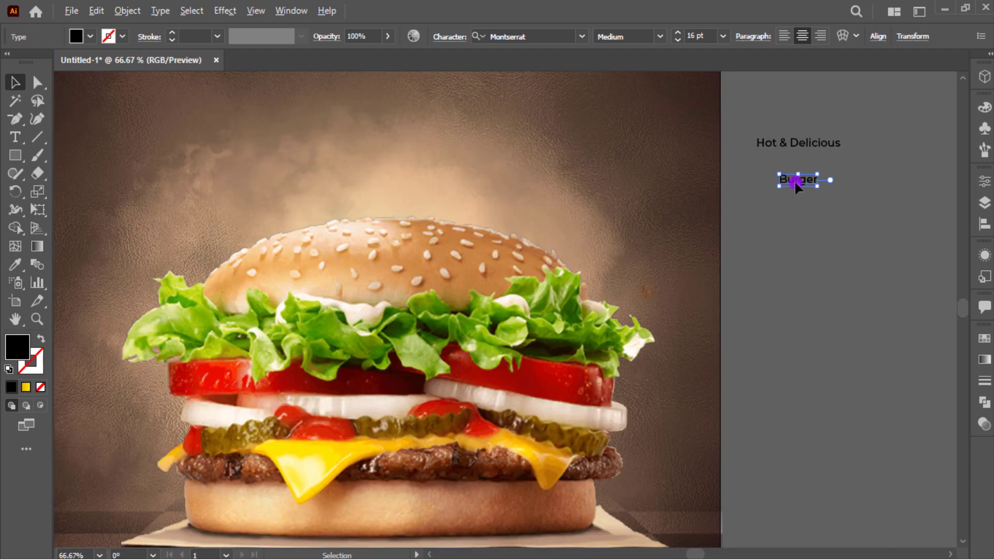
scroll(794, 182, "up", 1)
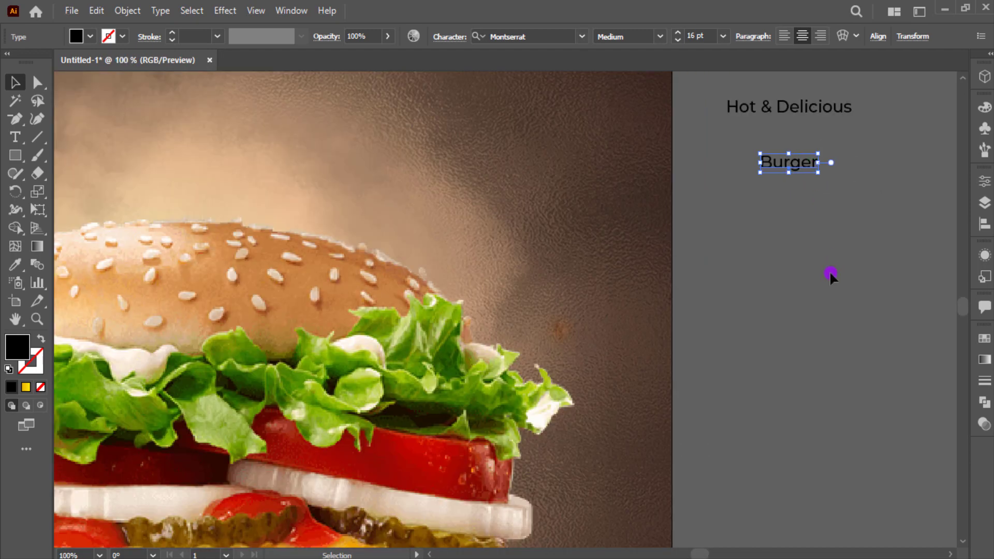
left_click(831, 275)
left_click(798, 162)
left_click(539, 38)
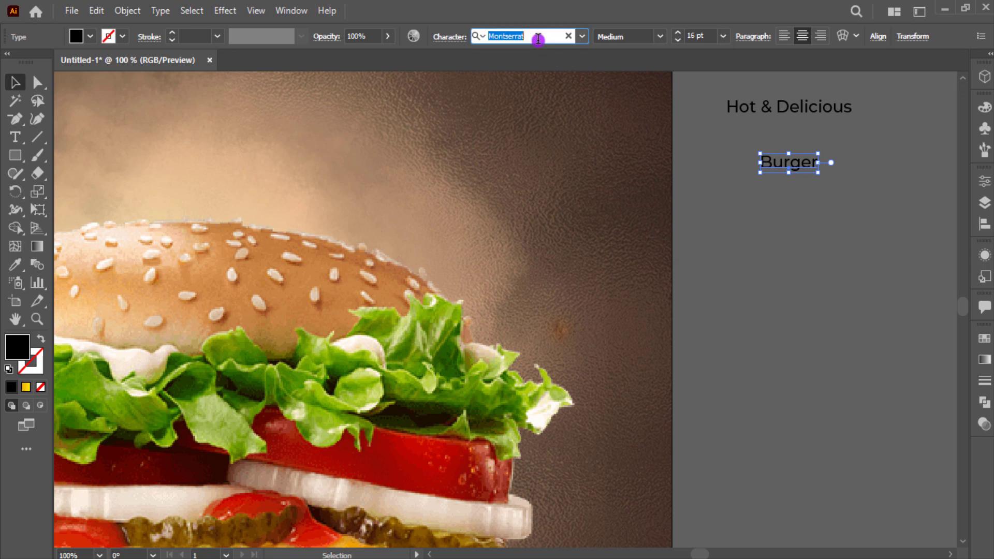
type("jha")
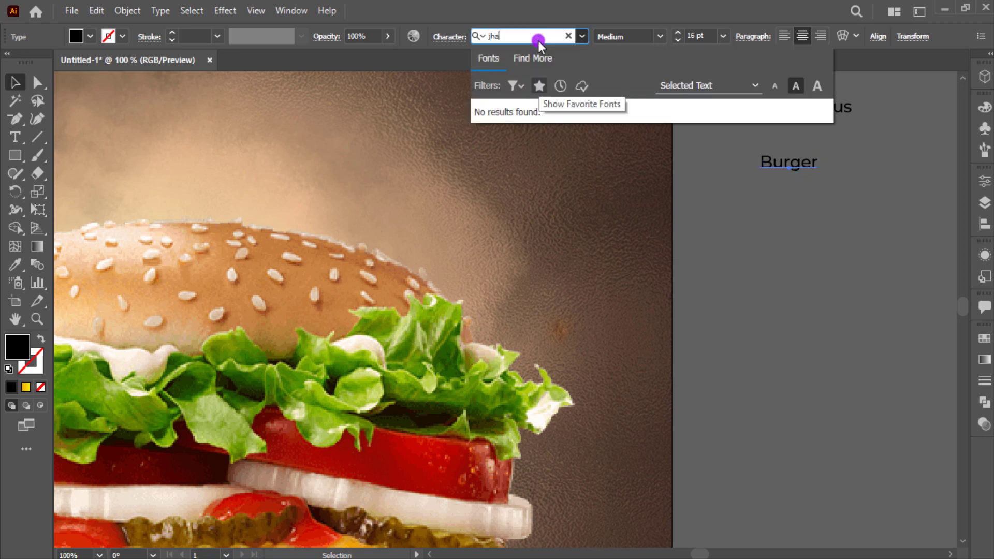
key("ctrl+a")
key("BackSpace")
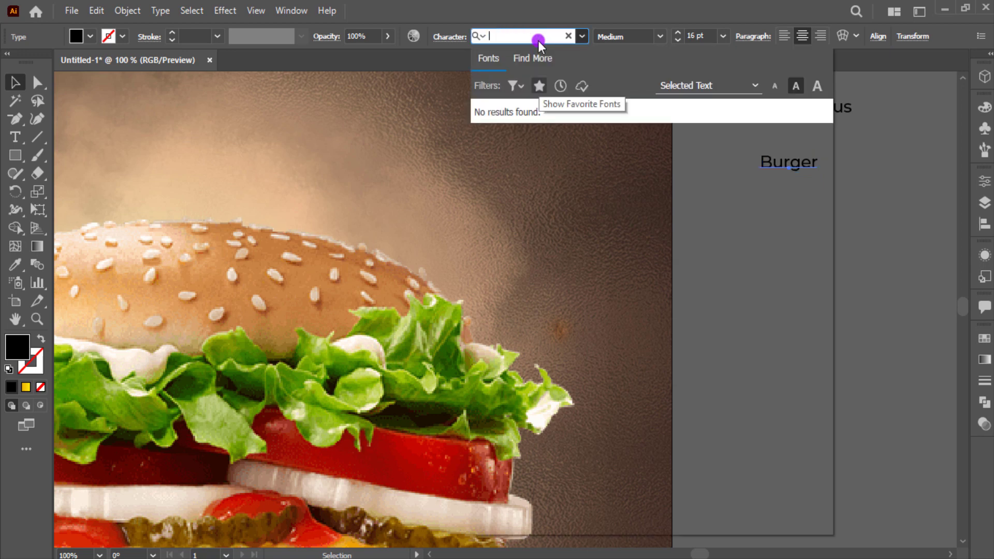
type("james")
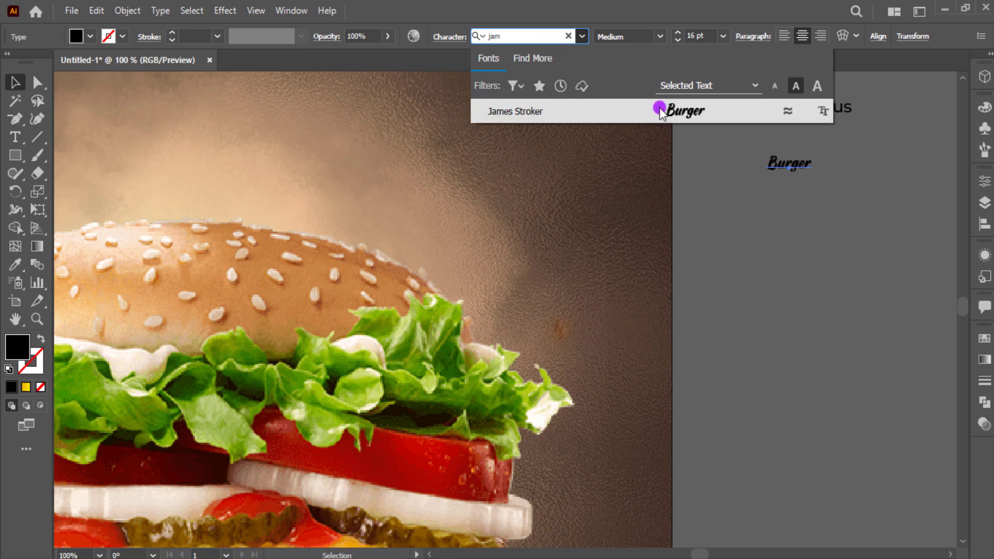
left_click(661, 106)
left_click_drag(812, 173, 877, 204)
left_click(877, 204)
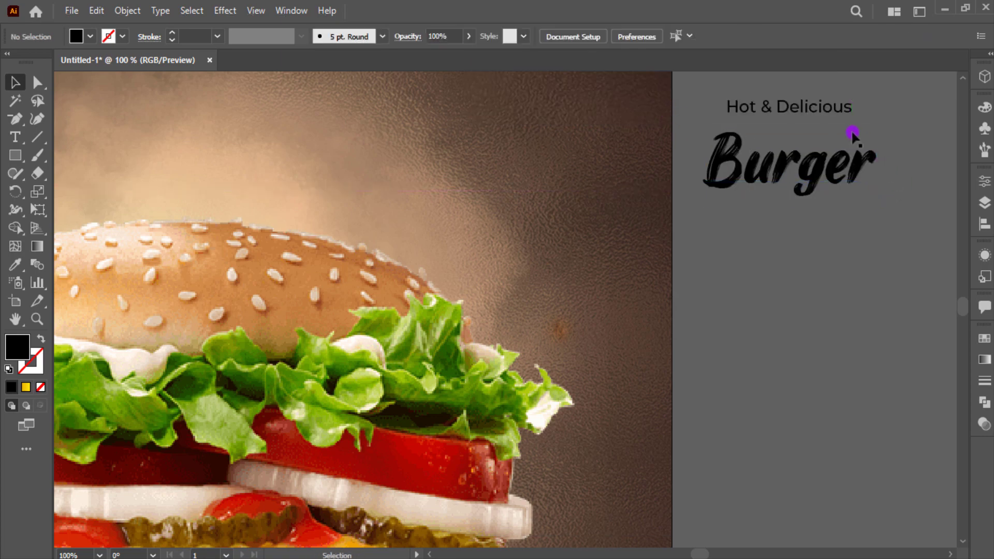
Step: Set 'Hot & Delicious' in Hey August, move it just above Burger, and select both lines
left_click(835, 109)
left_click(542, 34)
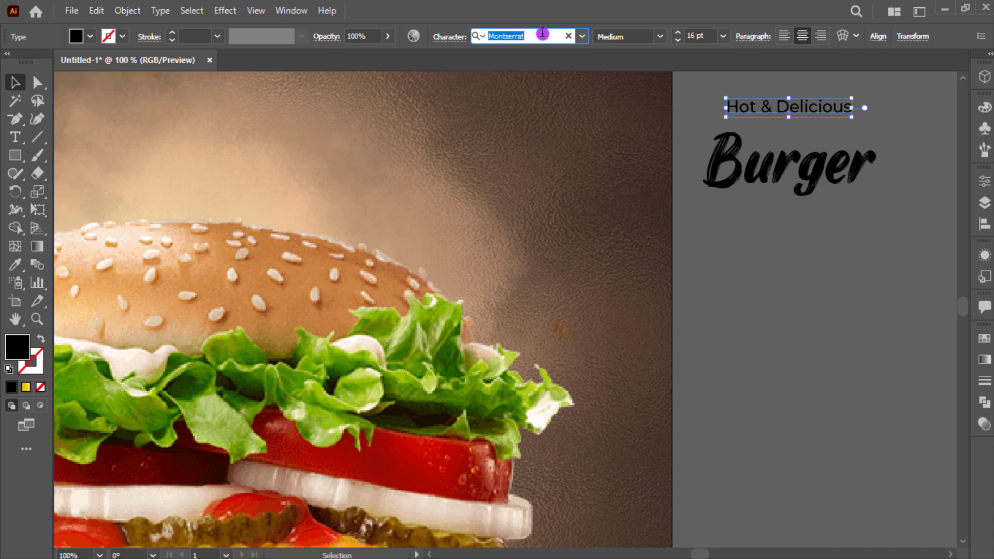
type("j")
type("he")
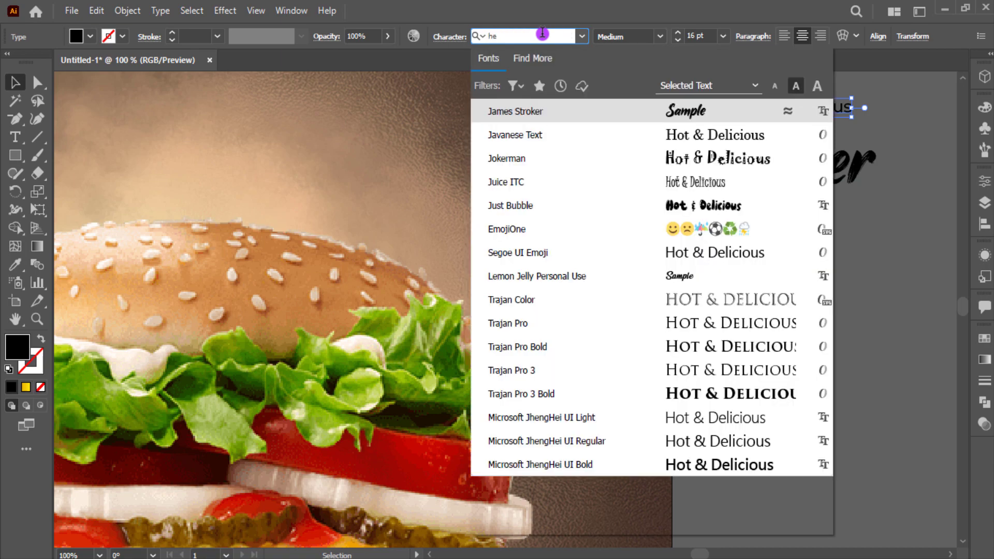
type("y august")
left_click(689, 111)
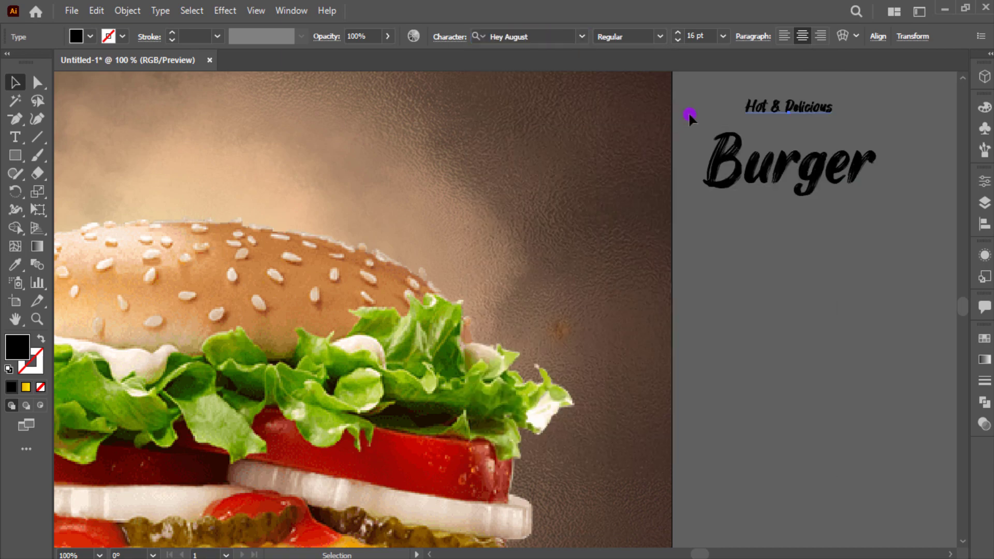
left_click_drag(818, 124, 854, 155)
left_click(850, 151)
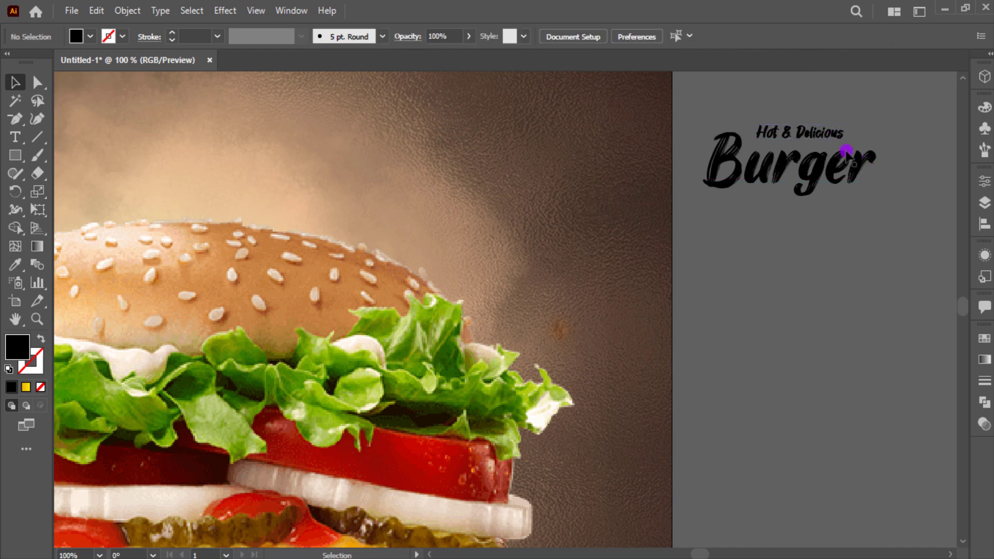
left_click_drag(784, 104, 845, 181)
Step: Scale up both headline lines and move Burger up and to the left
left_click_drag(874, 205, 923, 228)
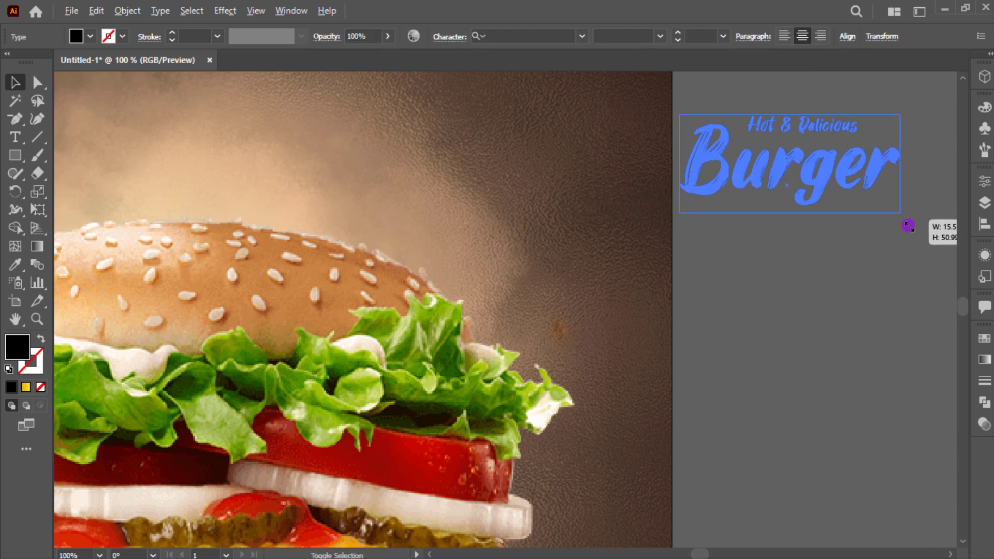
left_click(894, 240)
left_click_drag(814, 120, 690, 180)
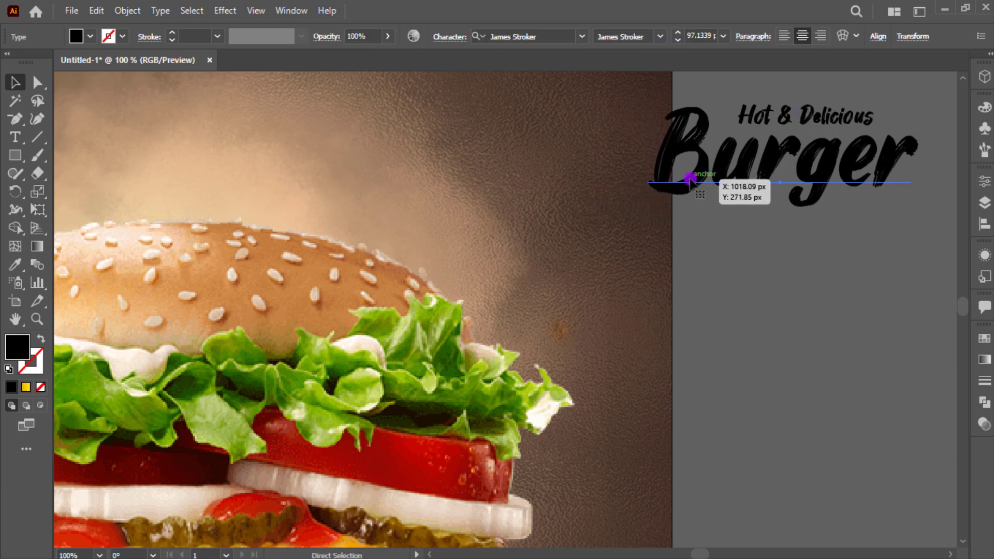
Step: Give Burger the ffeb0a yellow with the Eyedropper, then place it below Hot & Delicious
key("ctrl+0")
key("i")
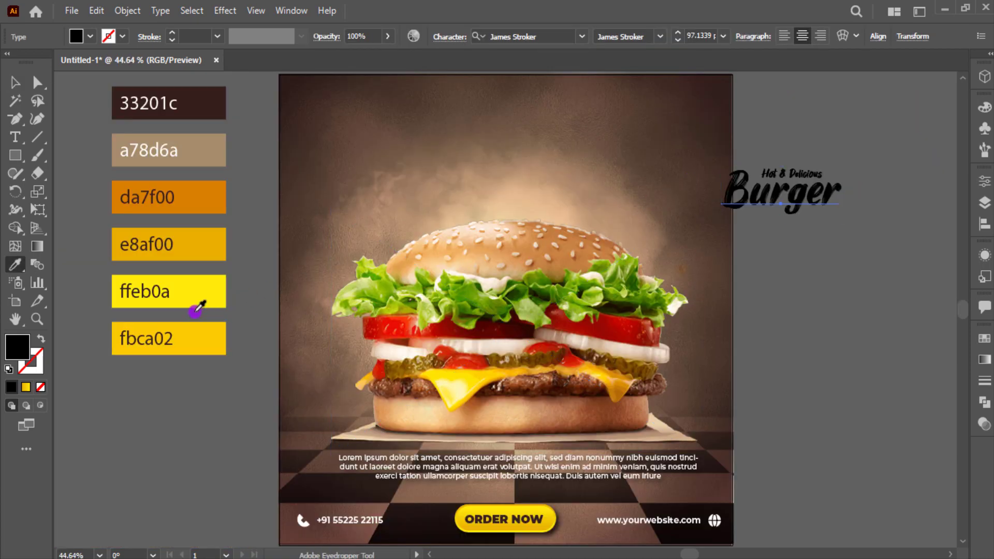
left_click(195, 311)
left_click(215, 284)
key("v")
left_click(757, 187)
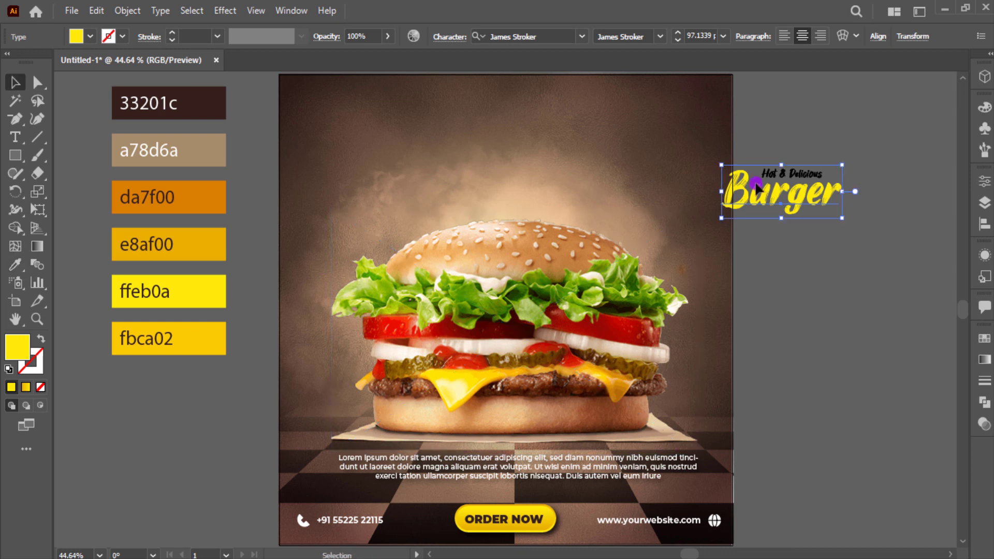
left_click(814, 132)
left_click_drag(812, 171, 815, 188)
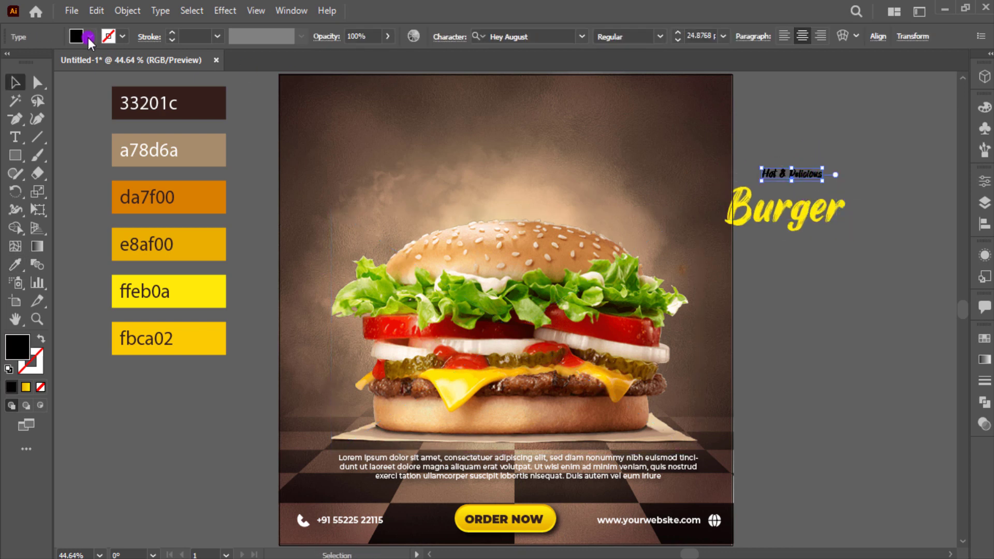
Step: Fill Hot & Delicious with white and enlarge both headline lines together
left_click(89, 41)
left_click(29, 65)
left_click(899, 163)
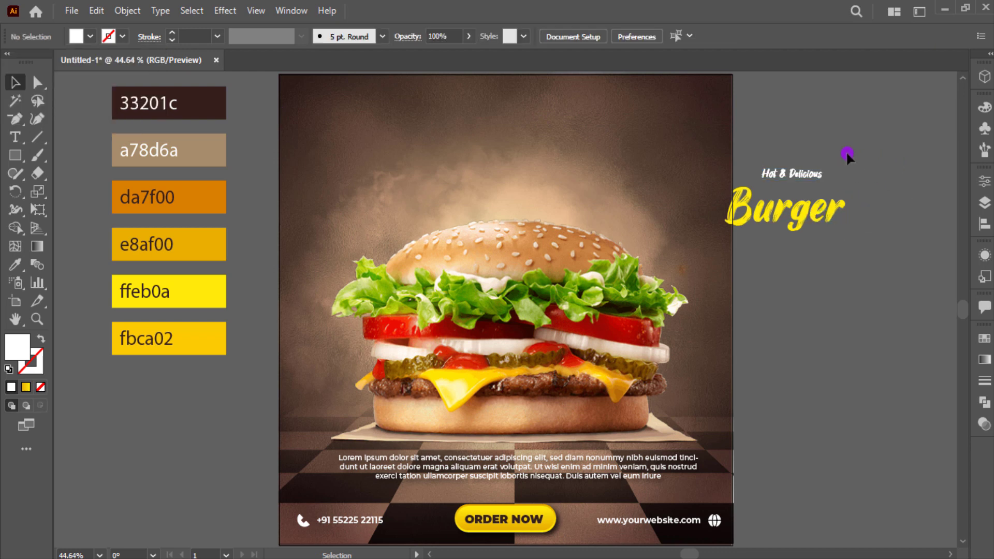
left_click_drag(756, 136, 755, 133)
left_click_drag(846, 231, 910, 270)
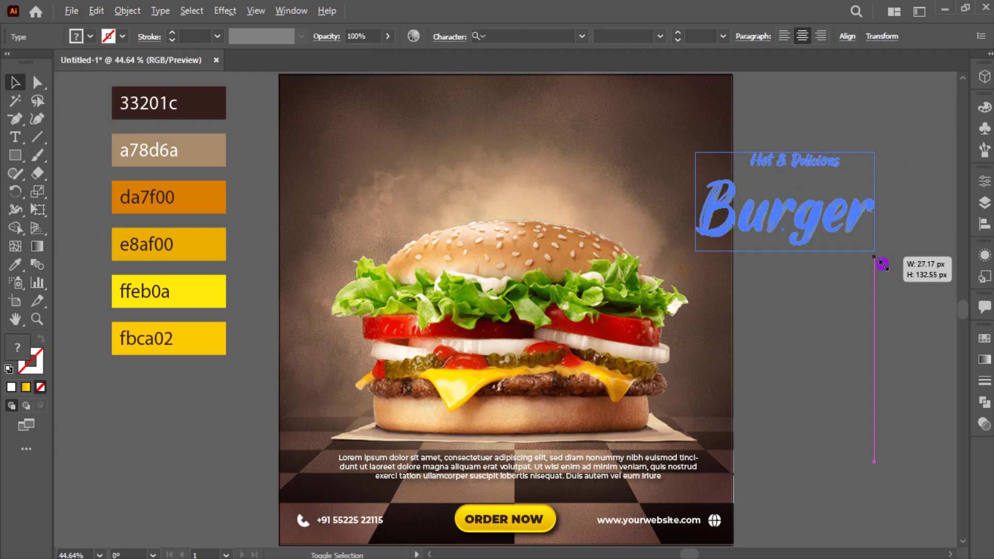
Step: Enlarge Hot & Delicious and position it above Burger's right half
left_click(912, 119)
left_click_drag(812, 144, 831, 171)
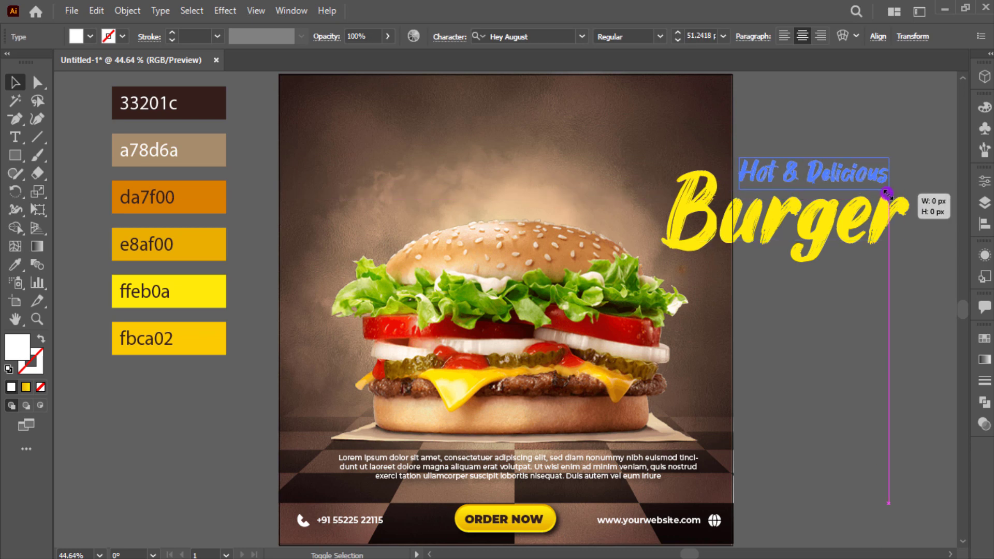
left_click_drag(885, 193, 900, 196)
left_click_drag(833, 174, 834, 164)
left_click(847, 93)
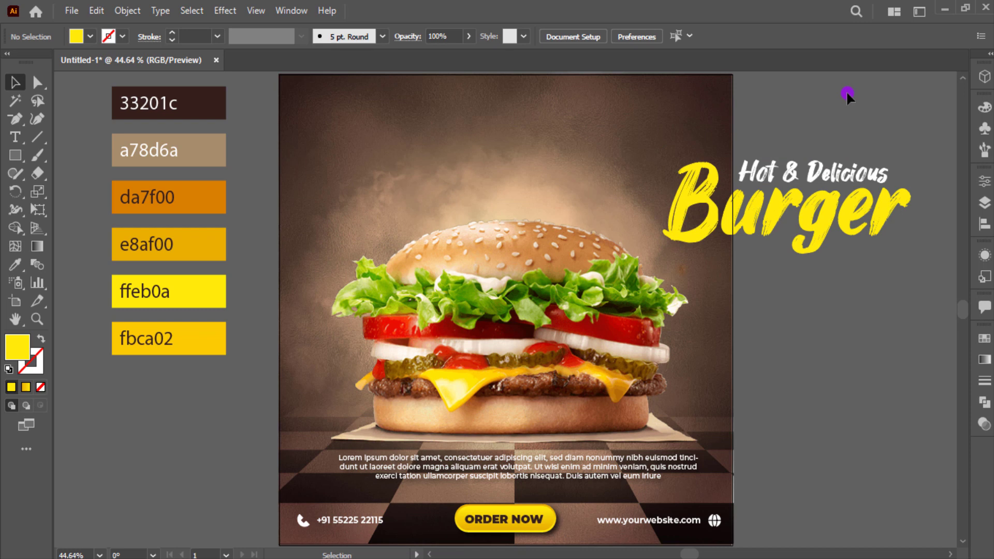
left_click(840, 201)
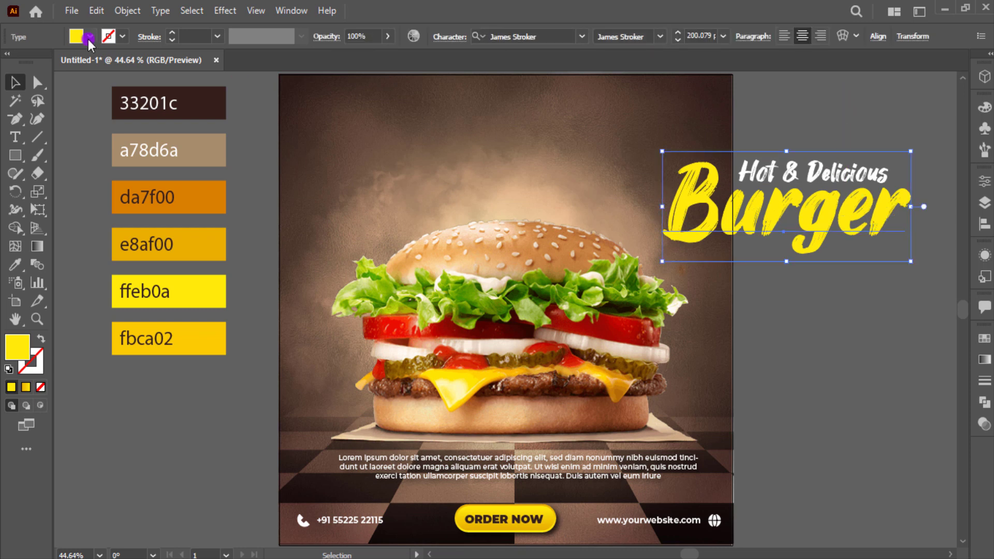
Step: Swap colours so Burger is white and Hot & Delicious is ffeb0a yellow, closing their gap
left_click(89, 38)
left_click(32, 64)
left_click_drag(849, 219, 863, 272)
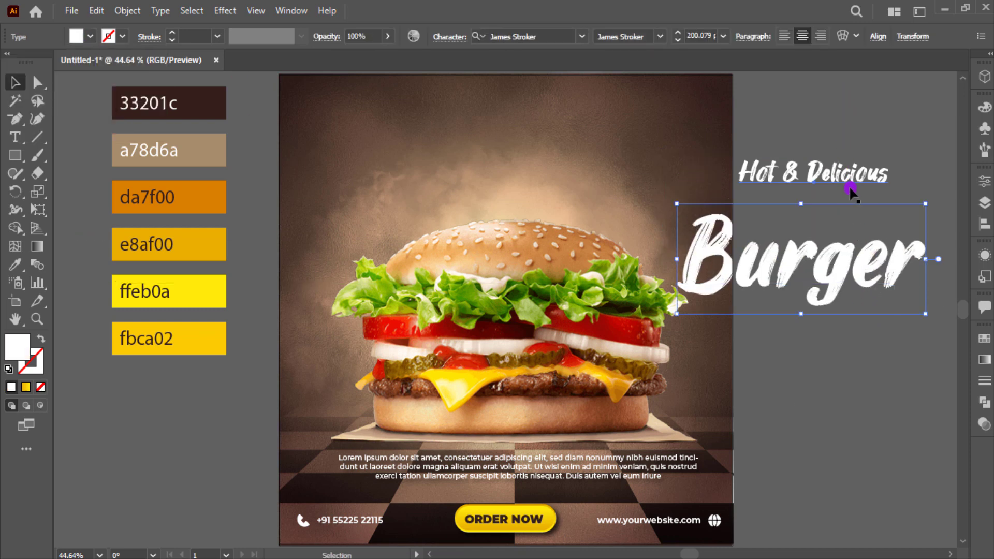
left_click(850, 190)
key("i")
left_click(201, 287)
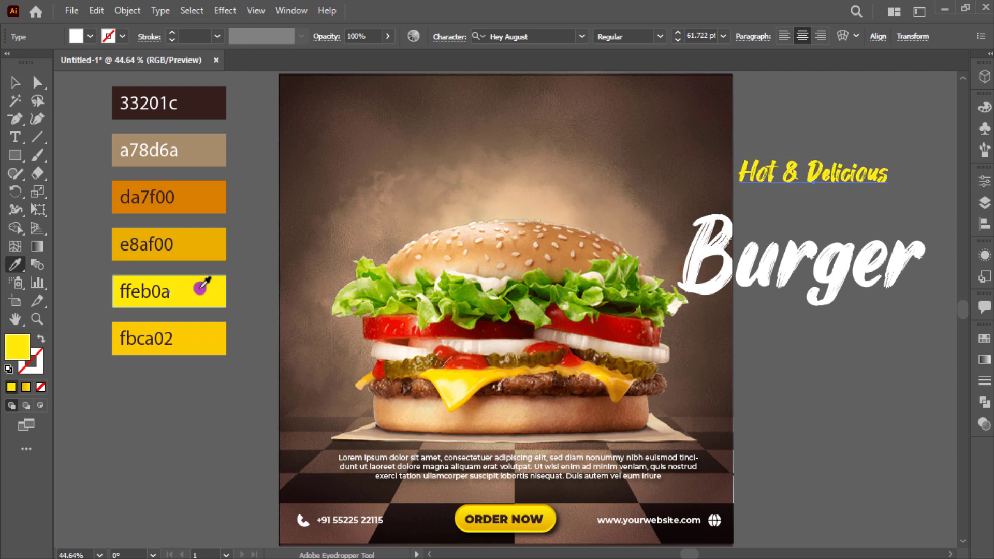
key("v")
mouse_move(827, 187)
left_mouse_down()
mouse_move(832, 230)
mouse_move(843, 238)
left_mouse_up()
Step: Move both headline lines together onto the top of the poster
left_click(889, 281, "shift")
left_click_drag(888, 281, 579, 168)
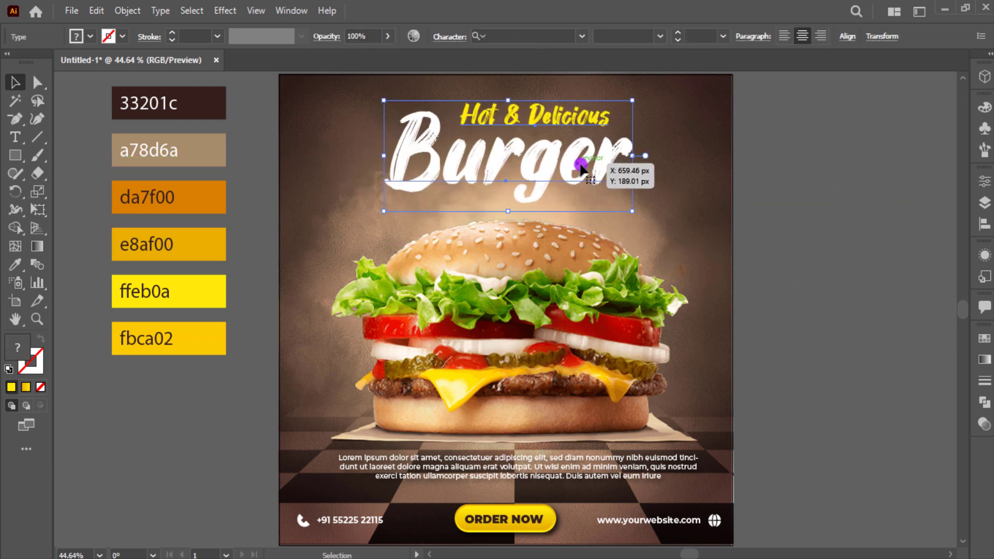
left_click_drag(579, 168, 581, 167)
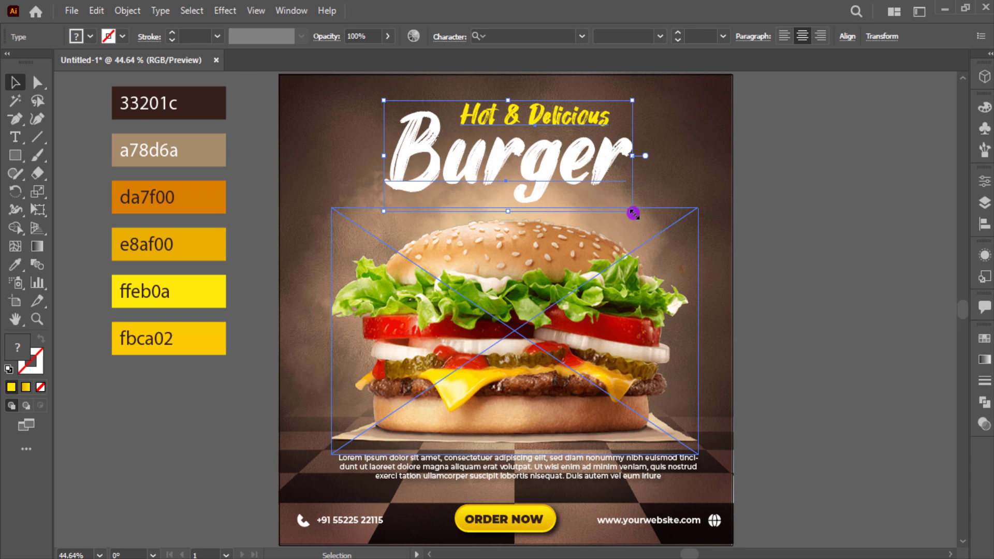
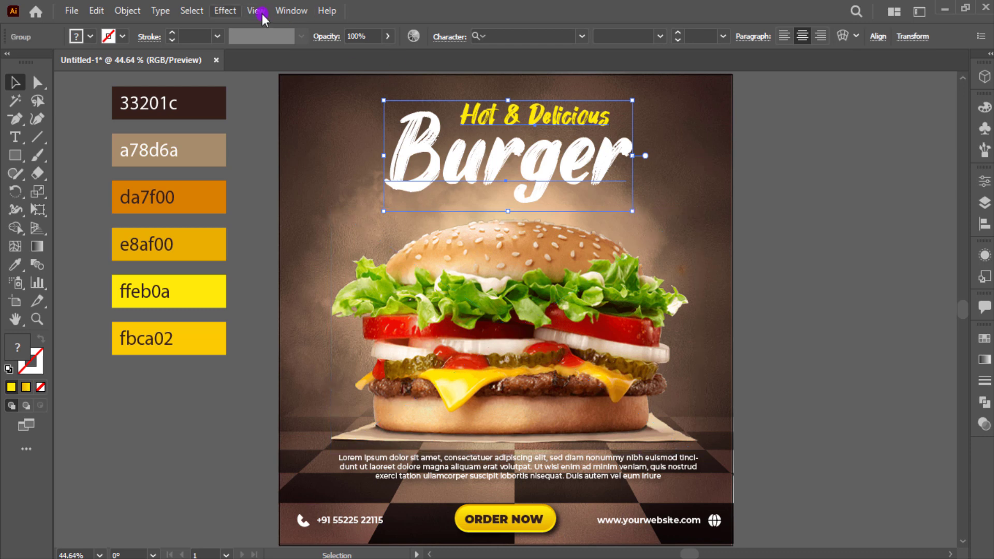
Step: Apply an Arc warp with a 15% bend to the Hot & Delicious Burger title
left_click(226, 11)
left_click(403, 211)
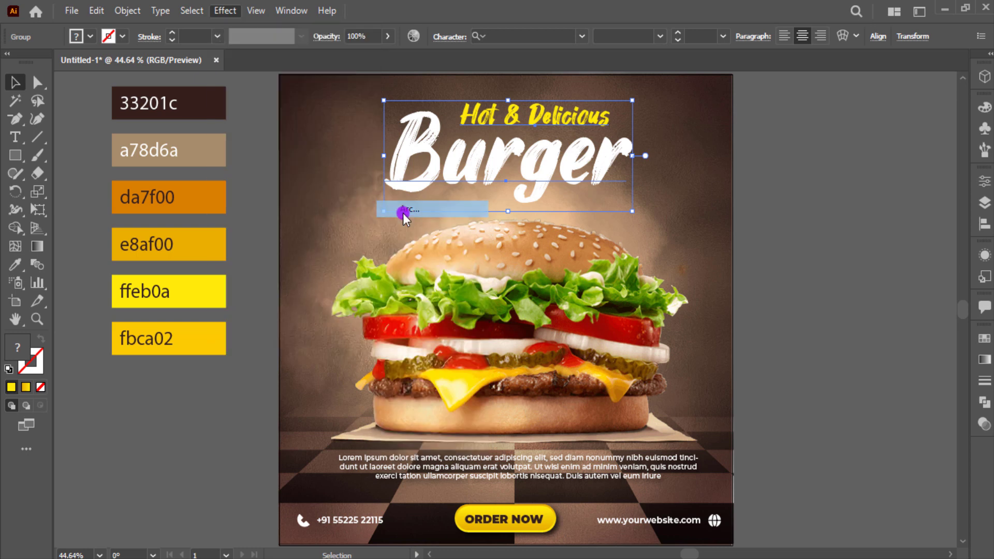
left_click_drag(762, 383, 769, 381)
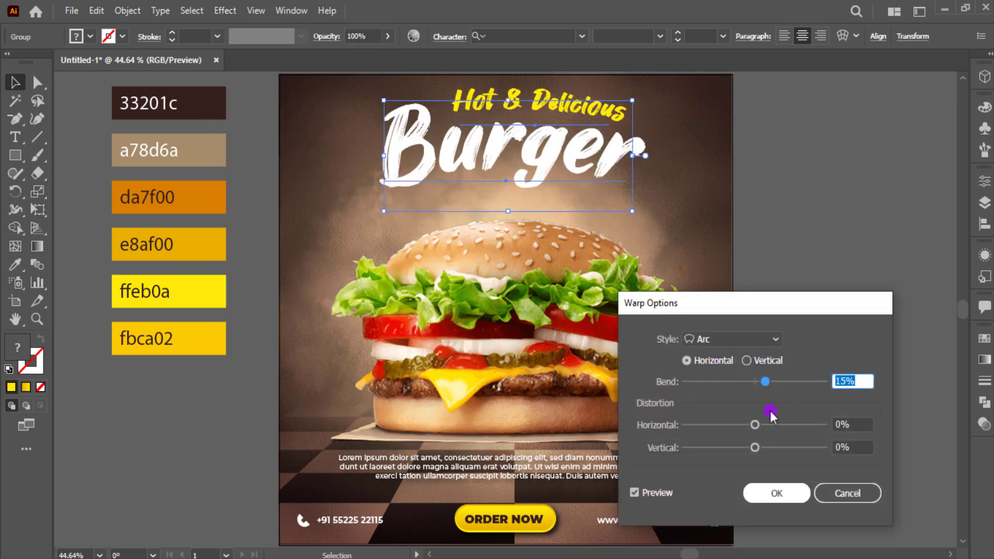
left_click(777, 493)
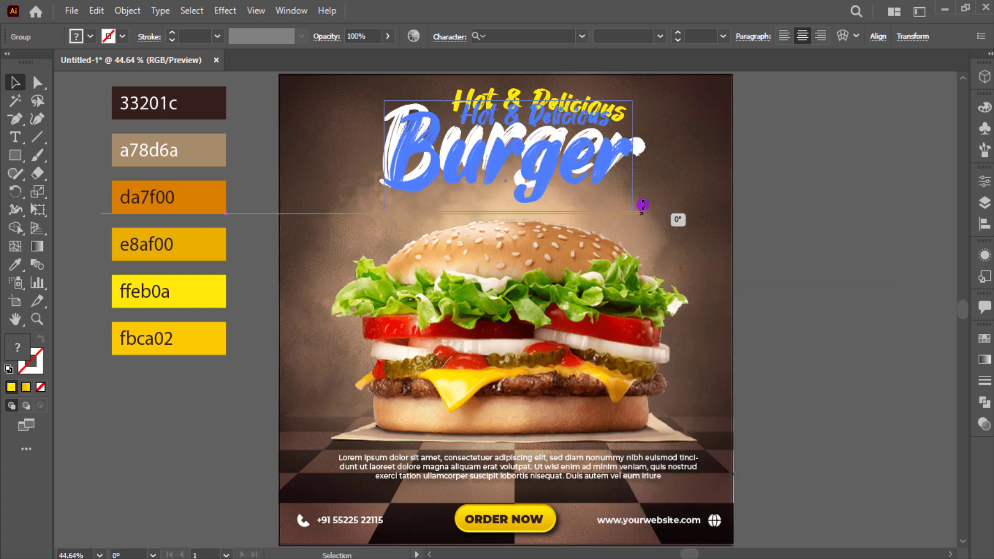
Step: Move the title group down, tilt it slightly clockwise and enlarge it
left_click_drag(572, 133, 576, 147)
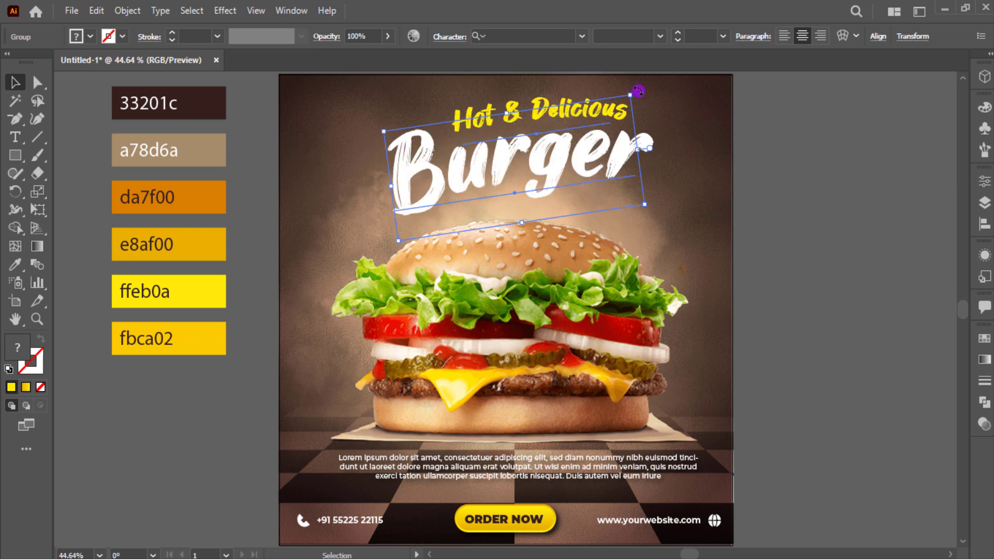
left_click_drag(638, 92, 645, 99)
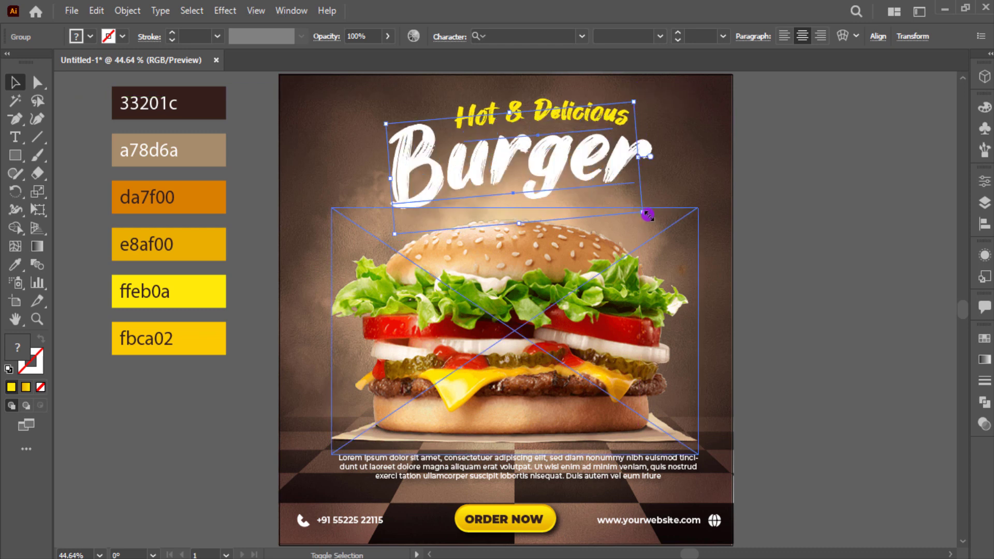
left_click_drag(648, 214, 669, 224)
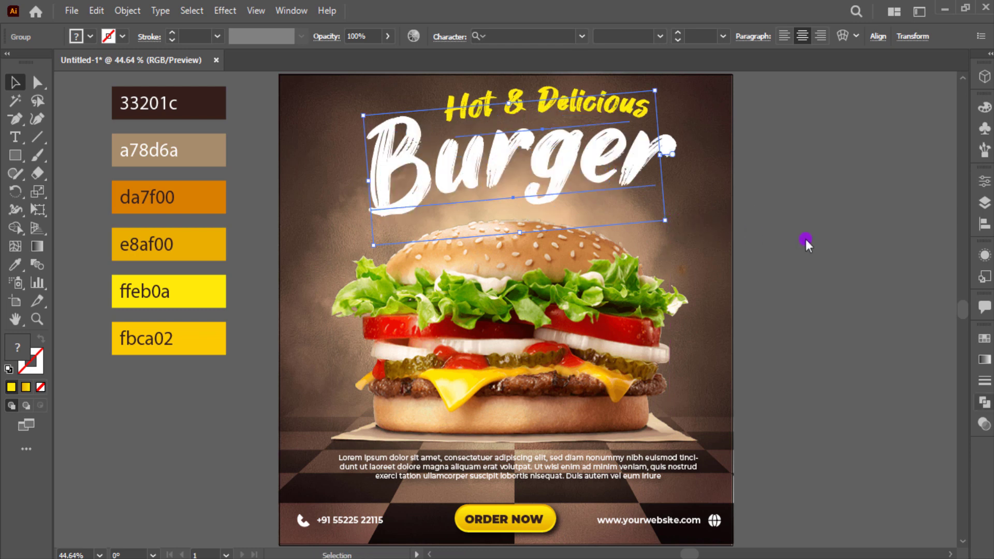
Step: Ease the title's Arc warp bend back to 8% via the Appearance panel
left_click(982, 262)
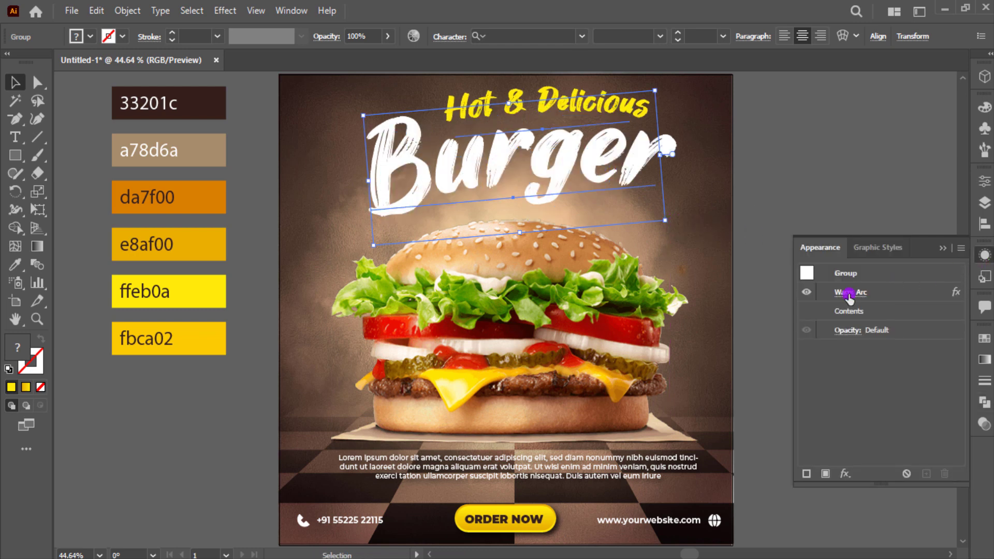
left_click(849, 293)
key("Down")
key("Down")
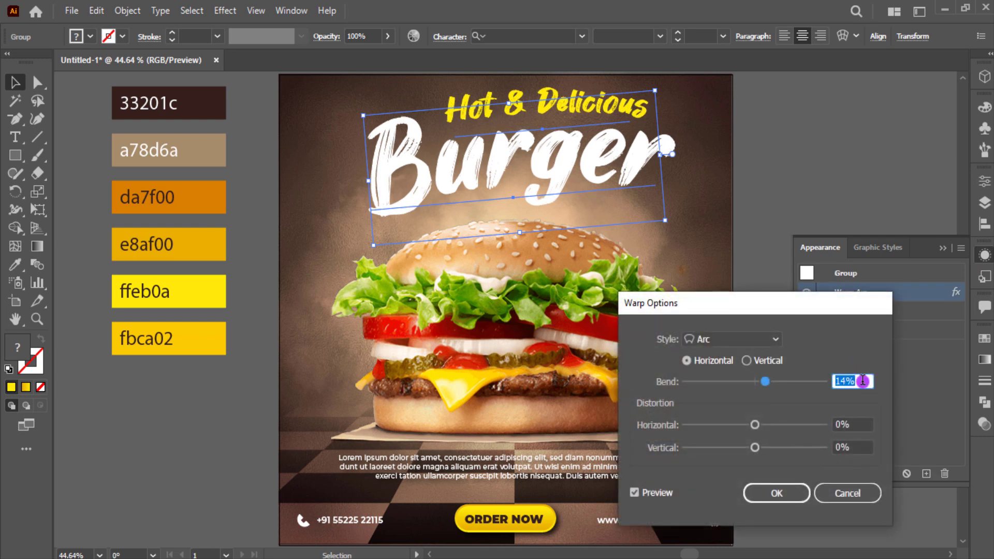
key("Down")
key("Down")
key("Down")
key("Down")
key("Down")
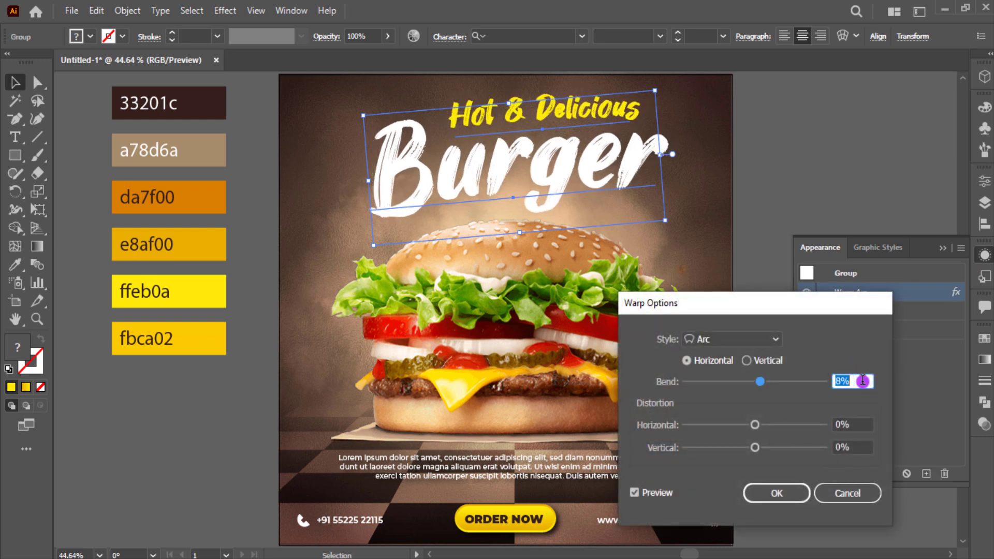
left_click(777, 493)
Step: Shift the Burger title left and resize it above the burger
left_click(942, 248)
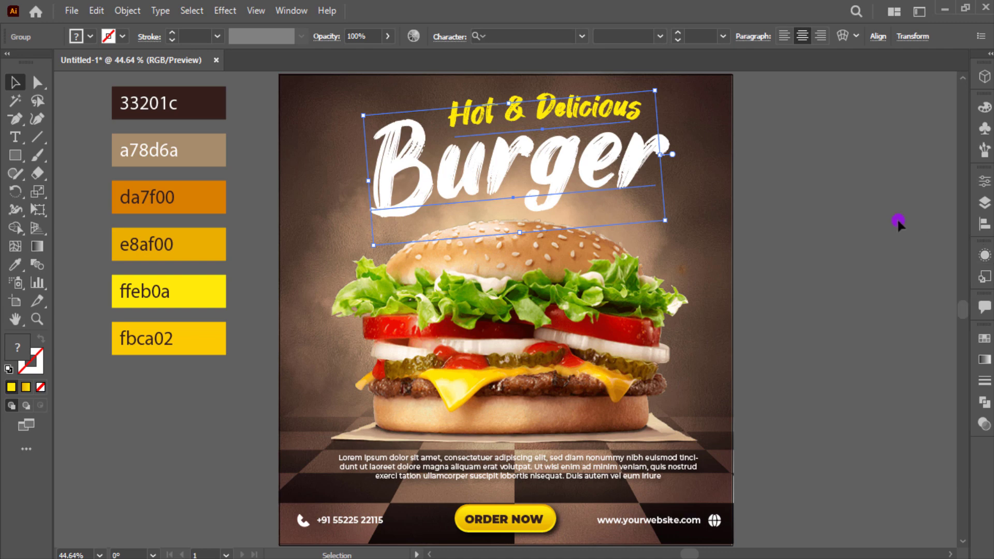
left_click_drag(611, 151, 592, 153)
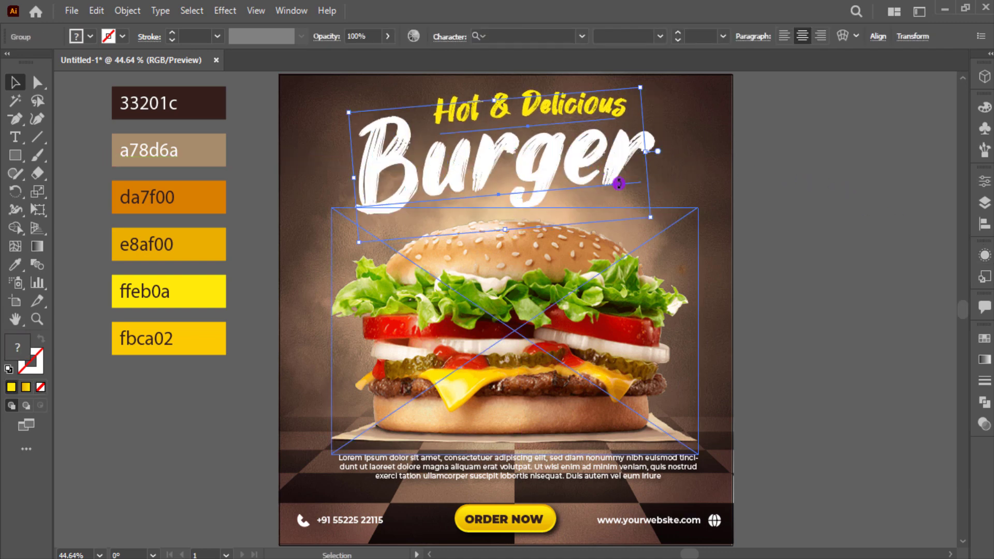
left_click_drag(694, 213, 641, 216)
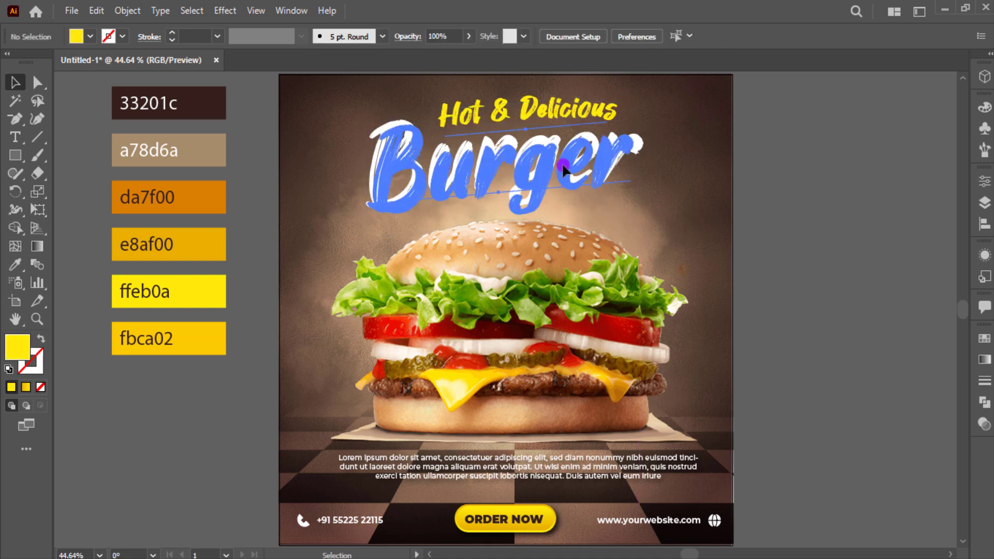
Step: Add a Multiply drop shadow (75%, 7 px offsets, 5 px blur) to the Burger title
left_click(237, 11)
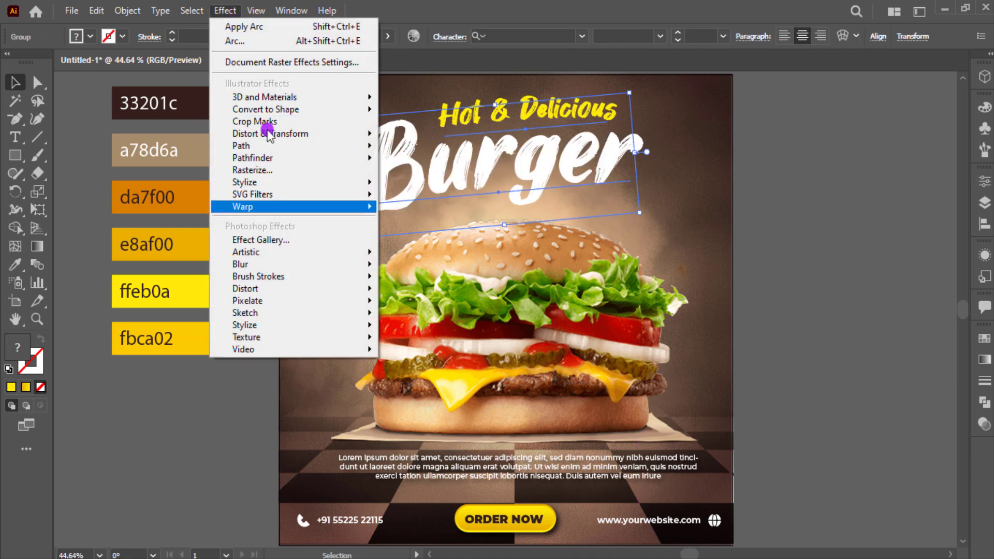
left_click(277, 168)
left_click(225, 11)
mouse_move(245, 181)
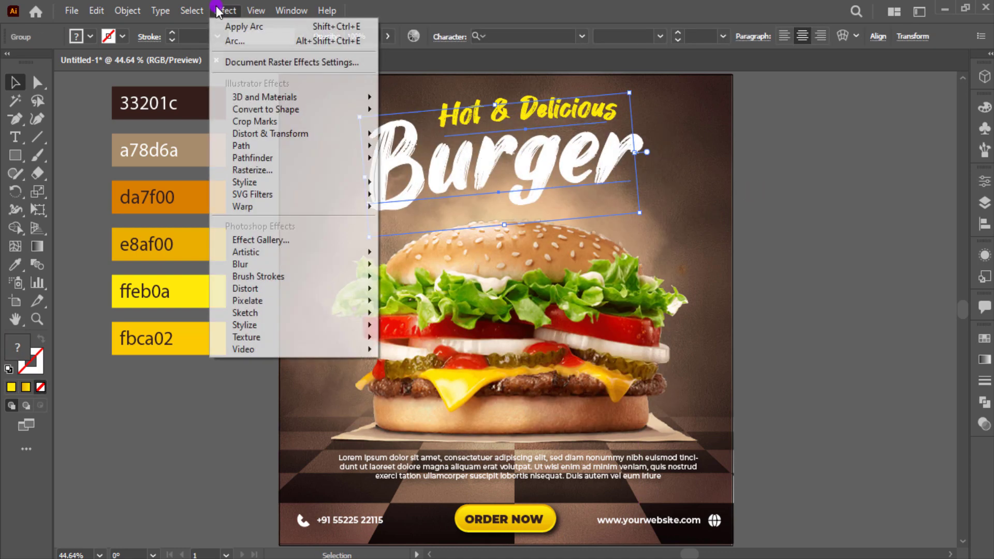
left_click(420, 185)
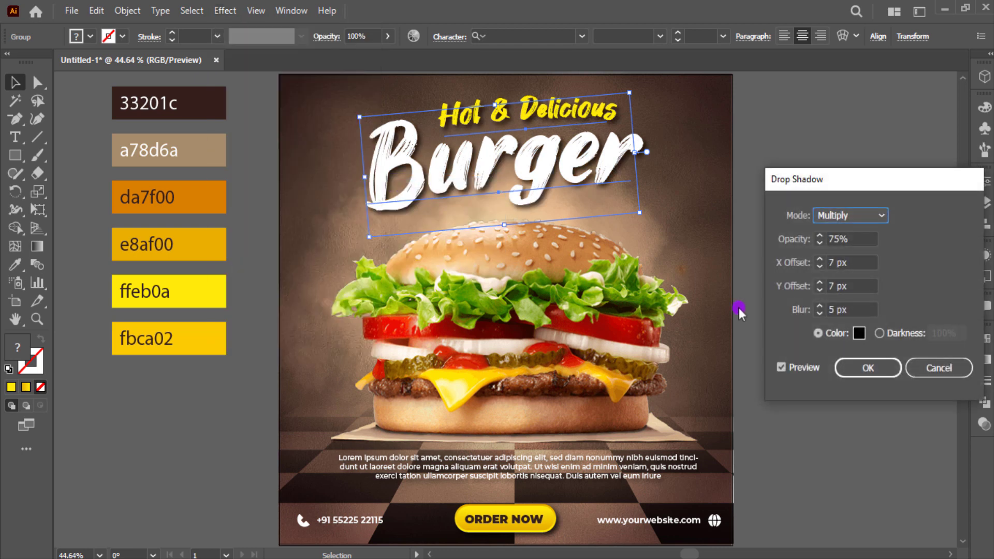
left_click(858, 367)
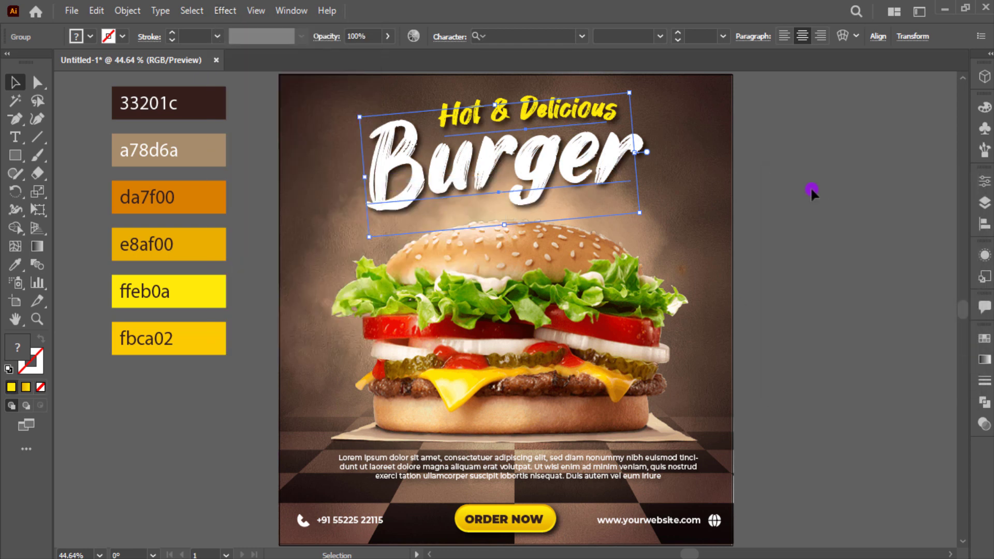
left_click(813, 189)
left_click(20, 158)
Step: Draw a small yellow rectangle beside the artboard and apply an Arc warp to it
left_click_drag(785, 227, 826, 248)
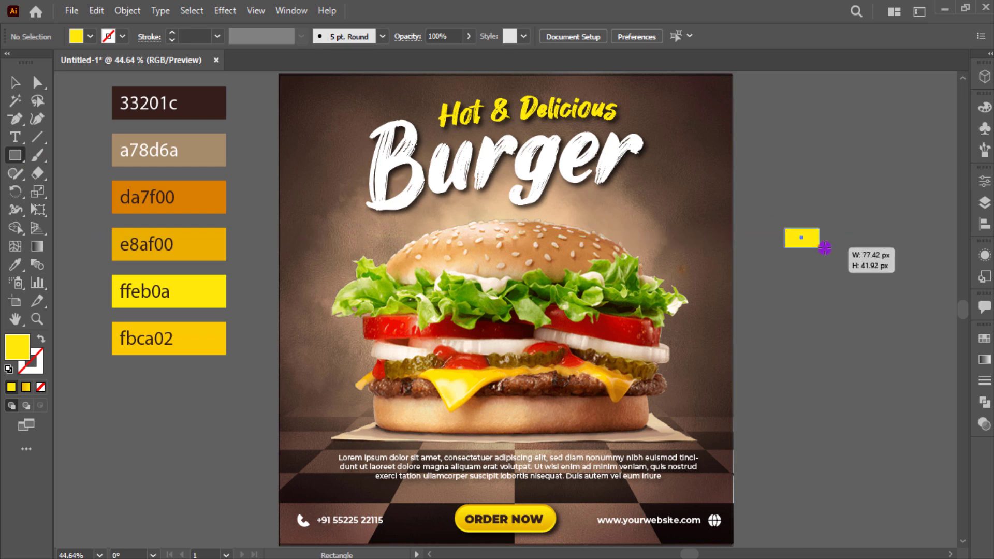
left_click(225, 10)
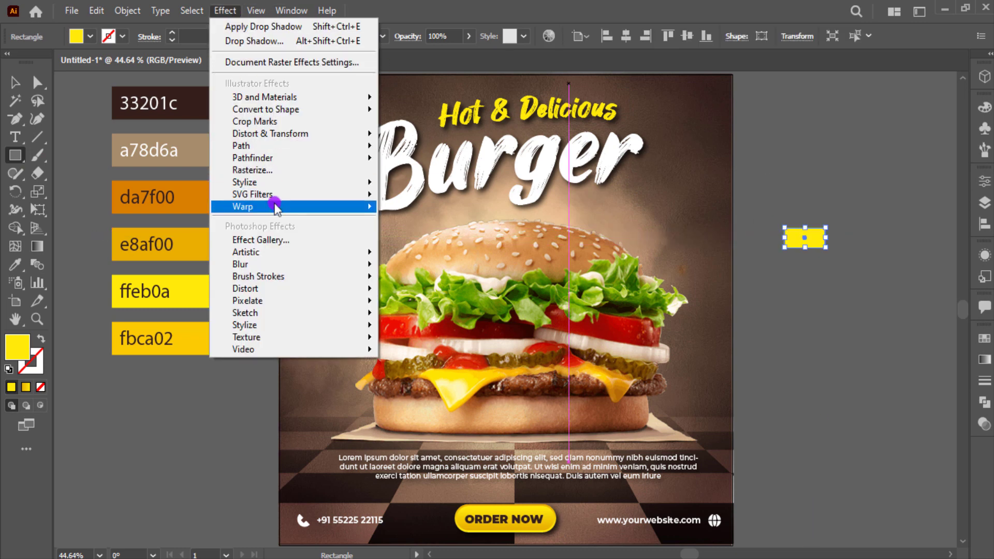
left_click(365, 205)
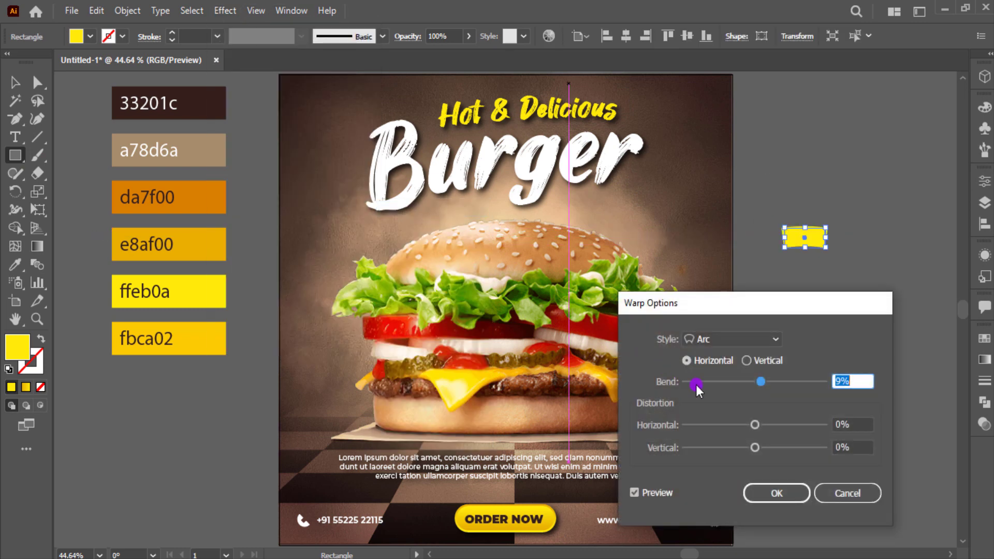
left_click_drag(696, 384, 761, 389)
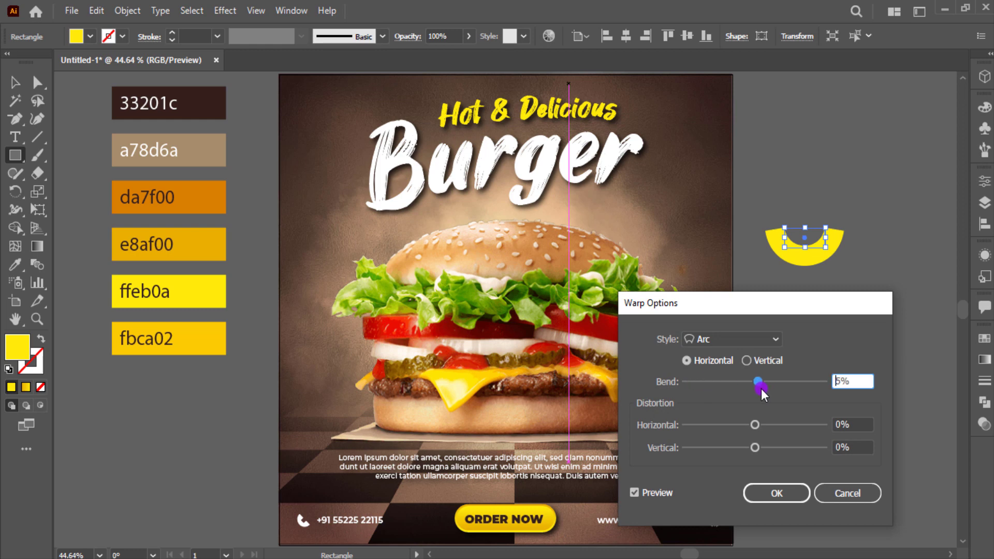
left_click(853, 381)
type("0")
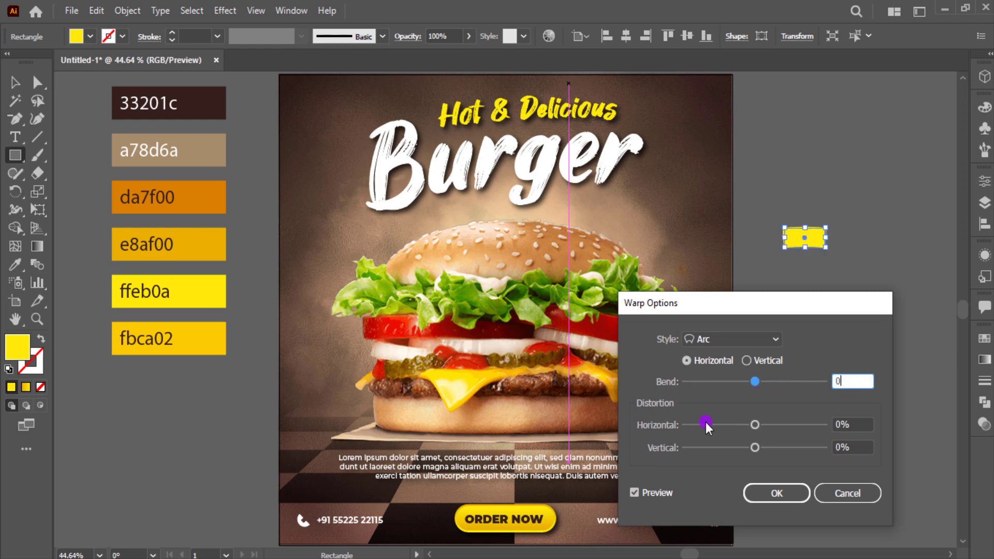
Step: Settle the rectangle's warp at 40% bend and -100% horizontal distortion
left_click_drag(706, 423, 709, 424)
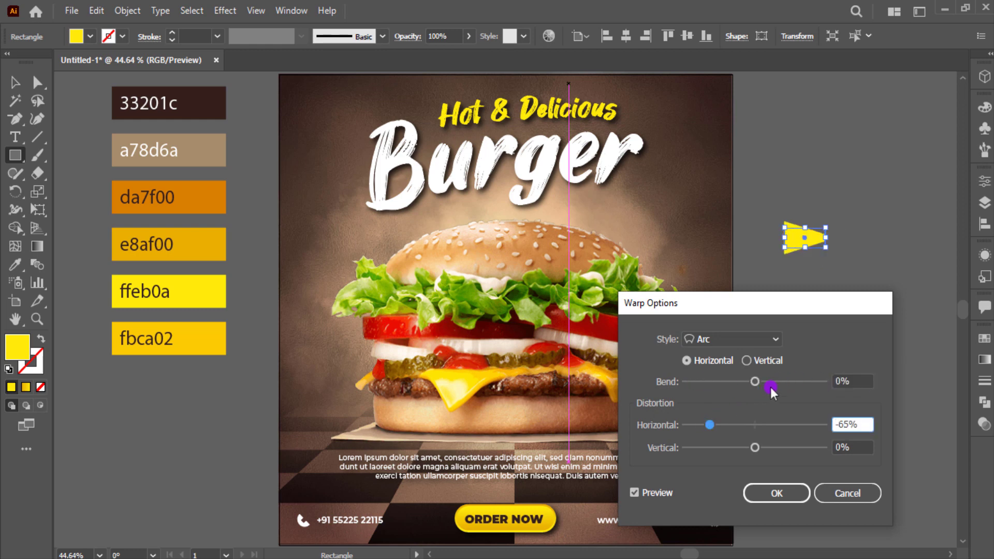
left_click_drag(771, 388, 785, 383)
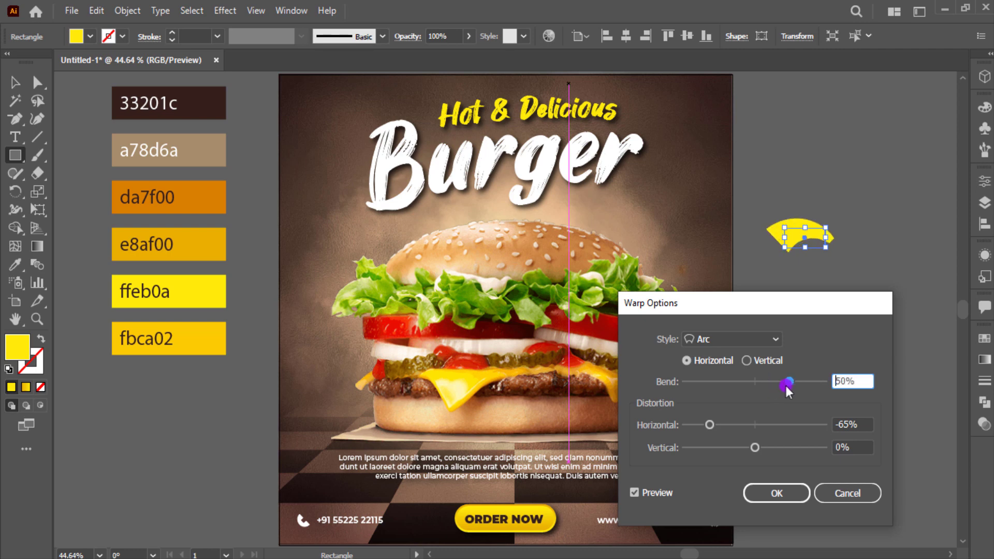
left_click_drag(709, 425, 703, 424)
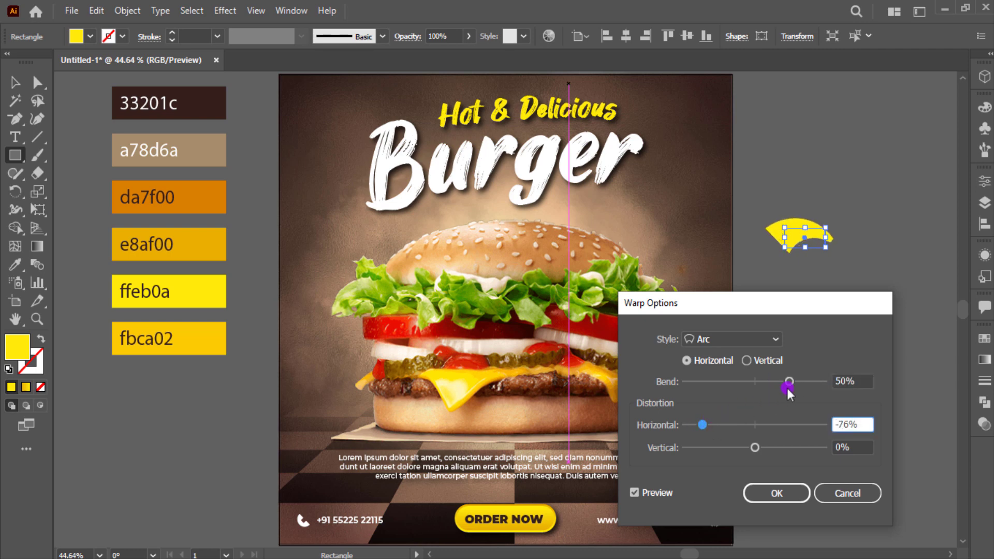
left_click_drag(787, 386, 791, 381)
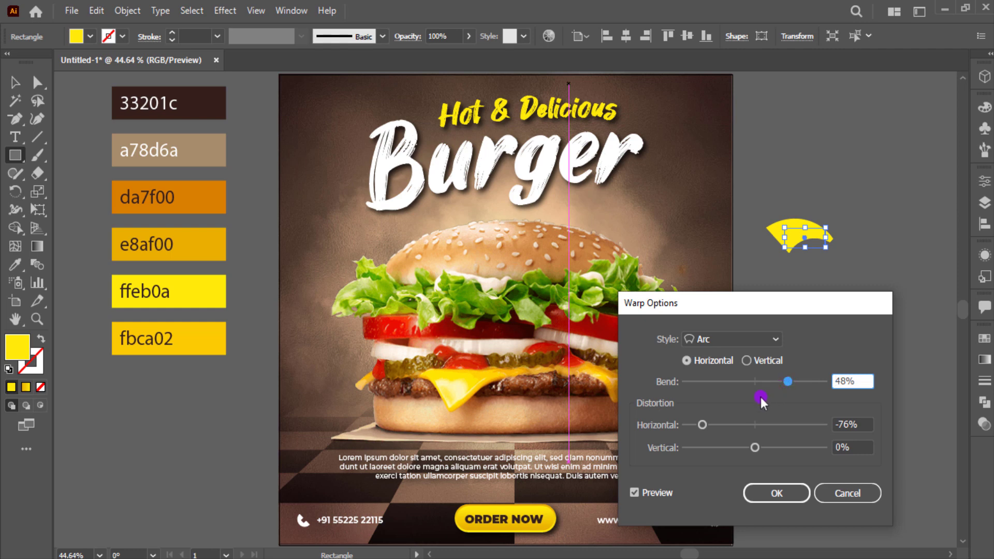
left_click_drag(704, 424, 709, 425)
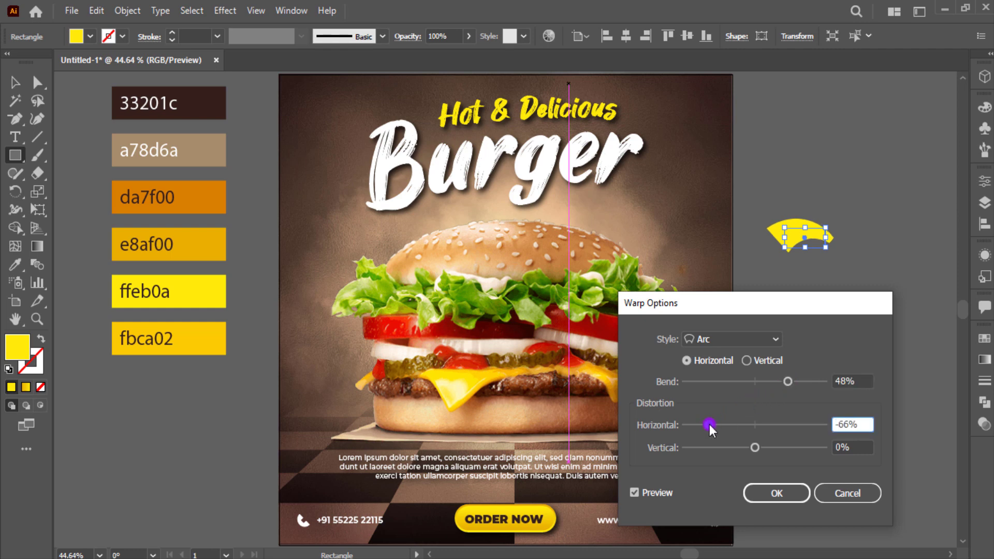
left_click_drag(787, 381, 781, 383)
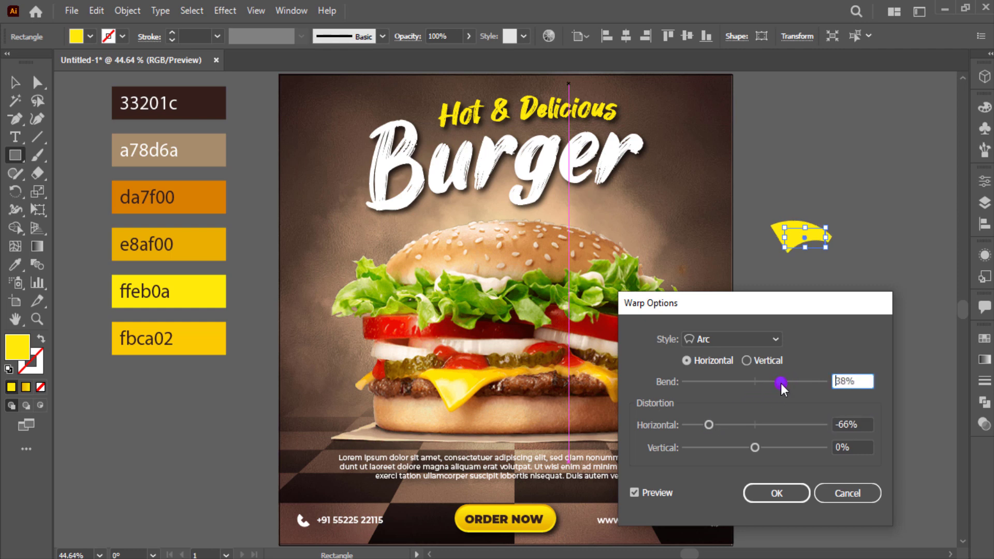
left_click_drag(709, 424, 685, 425)
left_click_drag(780, 377, 781, 377)
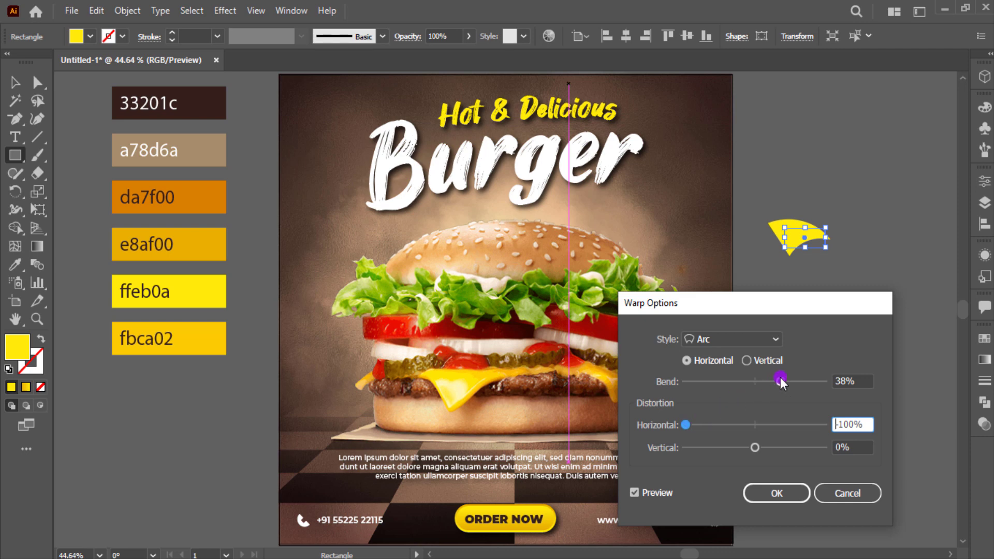
left_click(776, 490)
left_click(17, 82)
Step: Expand the warped wedge and round its corners into a yellow teardrop
left_click(39, 66)
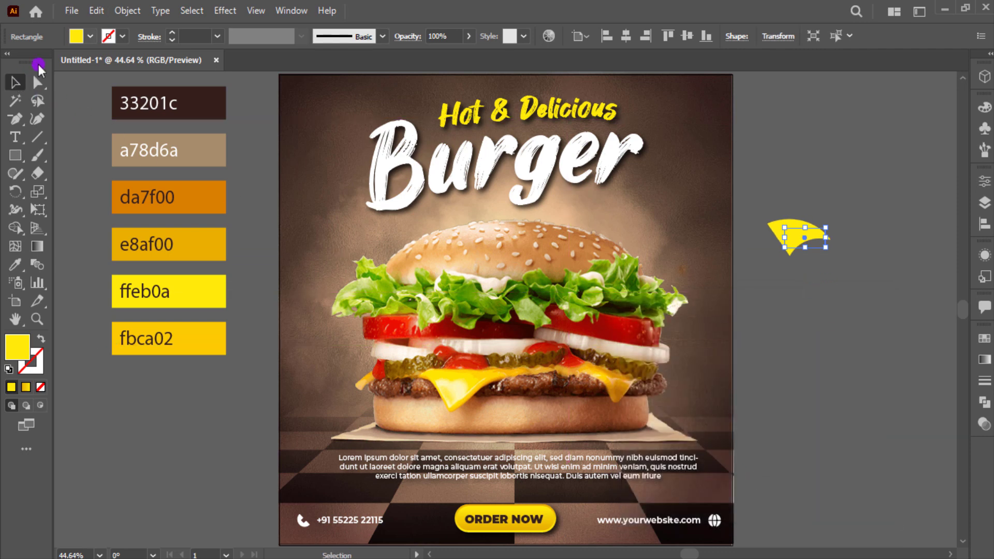
left_click(120, 11)
left_click(161, 200)
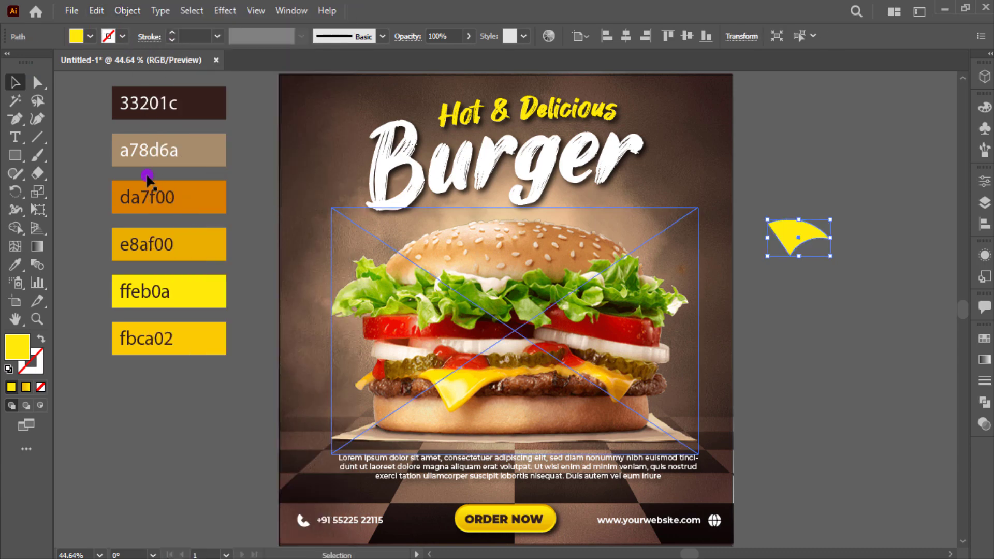
left_click(38, 86)
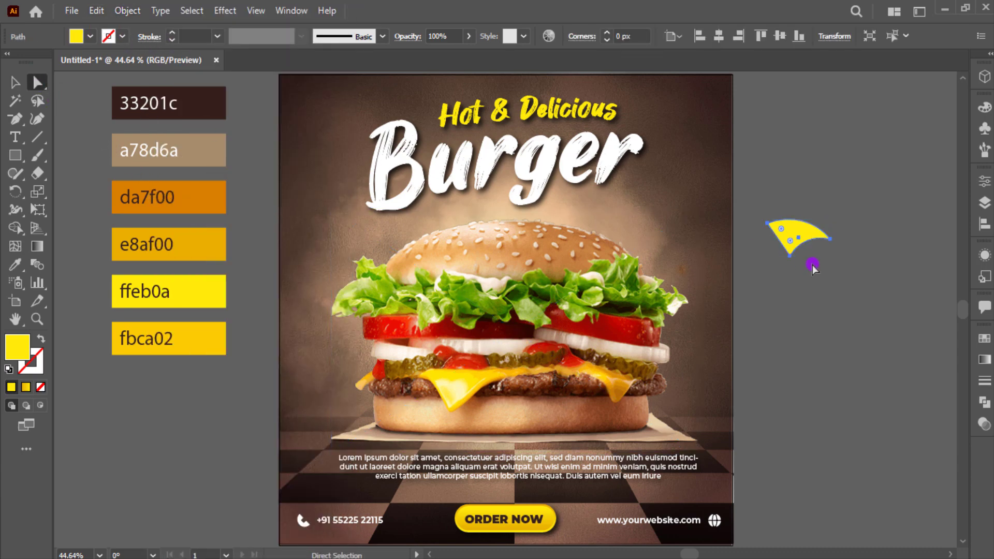
scroll(812, 265, "up", 3, "alt")
mouse_move(767, 246)
left_mouse_down()
mouse_move(799, 207)
mouse_move(812, 276)
left_mouse_up()
Step: Make a smaller, rotated copy of the teardrop and place it beside the large one
key("v")
left_click(835, 257)
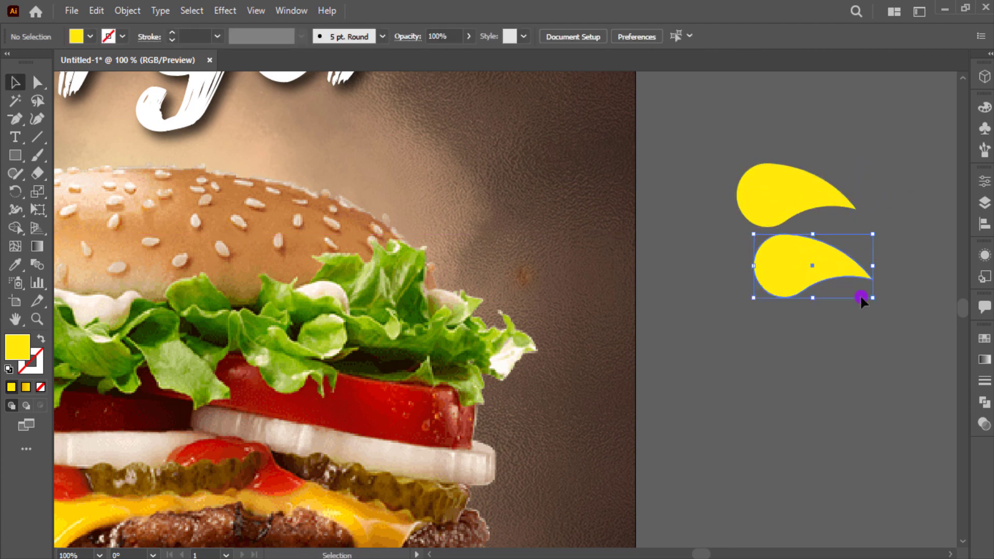
left_click_drag(872, 298, 845, 270, "alt")
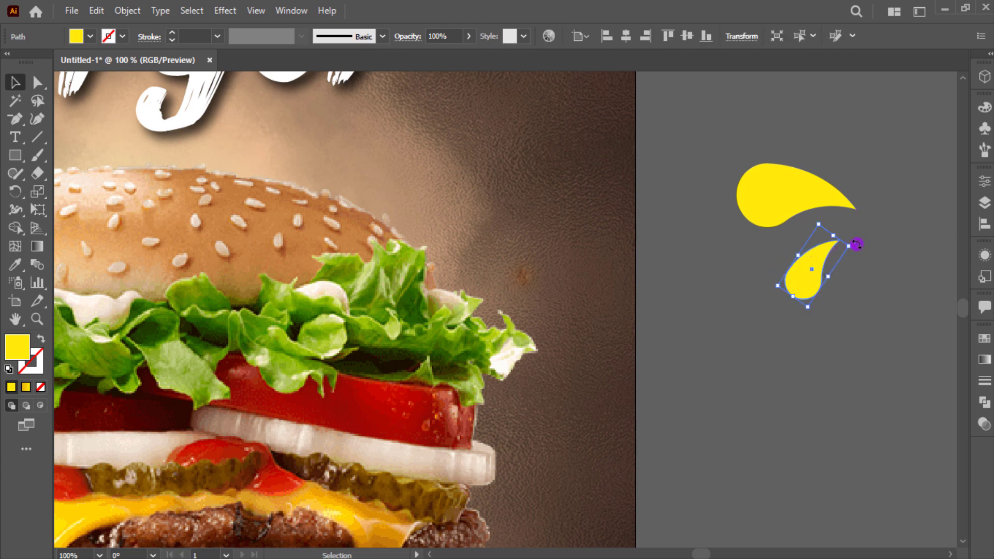
mouse_move(854, 240)
left_mouse_down()
mouse_move(855, 256)
mouse_move(822, 250)
mouse_move(830, 232)
left_mouse_up()
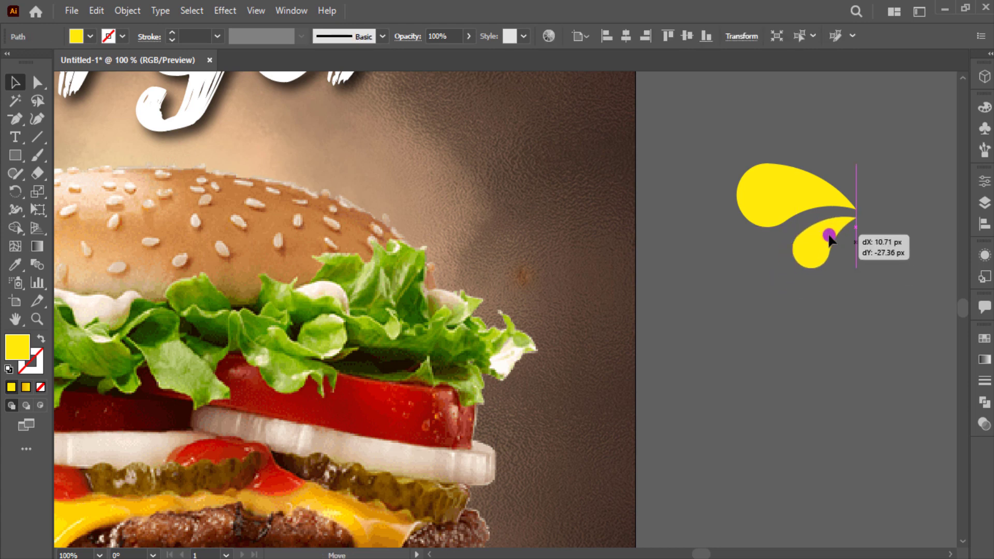
left_click_drag(861, 173, 649, 257)
Step: Fill the small teardrop white and select both drops together
left_click(595, 319)
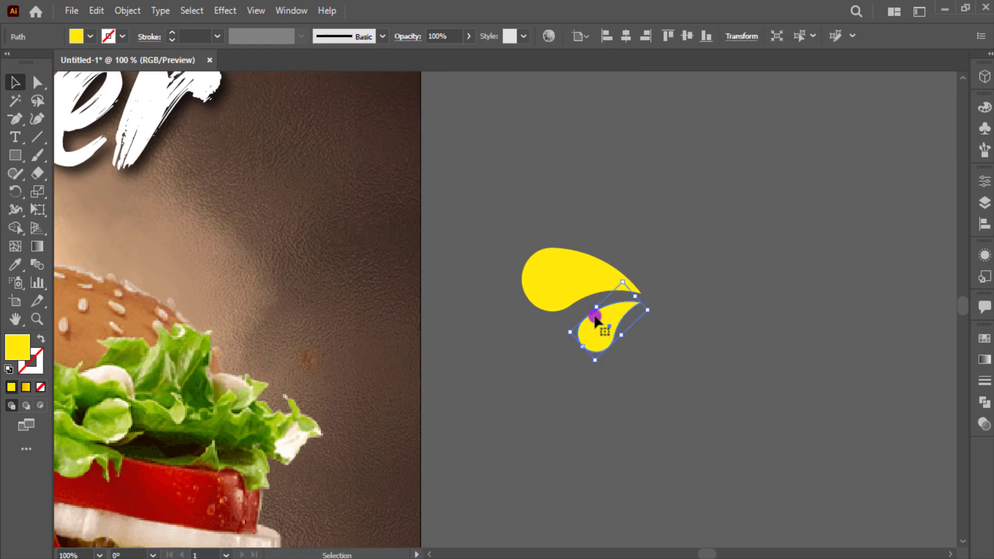
left_click(81, 43)
left_click(29, 63)
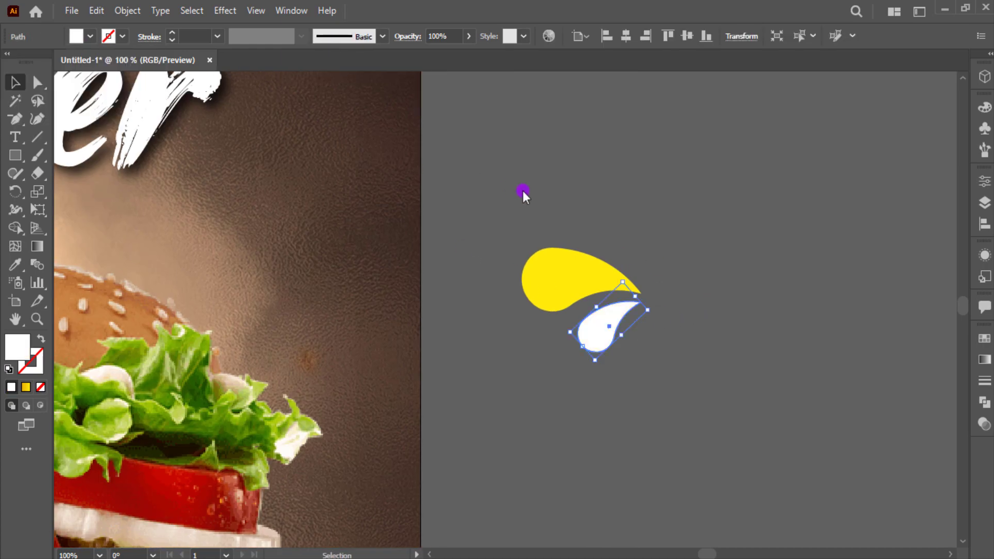
scroll(514, 204, "down", 2)
mouse_move(515, 204)
left_mouse_down()
mouse_move(589, 318)
mouse_move(688, 346)
mouse_move(705, 315)
mouse_move(186, 164)
mouse_move(178, 188)
mouse_move(406, 231)
mouse_move(498, 239)
mouse_move(517, 226)
left_mouse_up()
Step: Reflect the teardrop pair vertically, rotate it and place it after the end of Burger
right_click(516, 224)
mouse_move(562, 466)
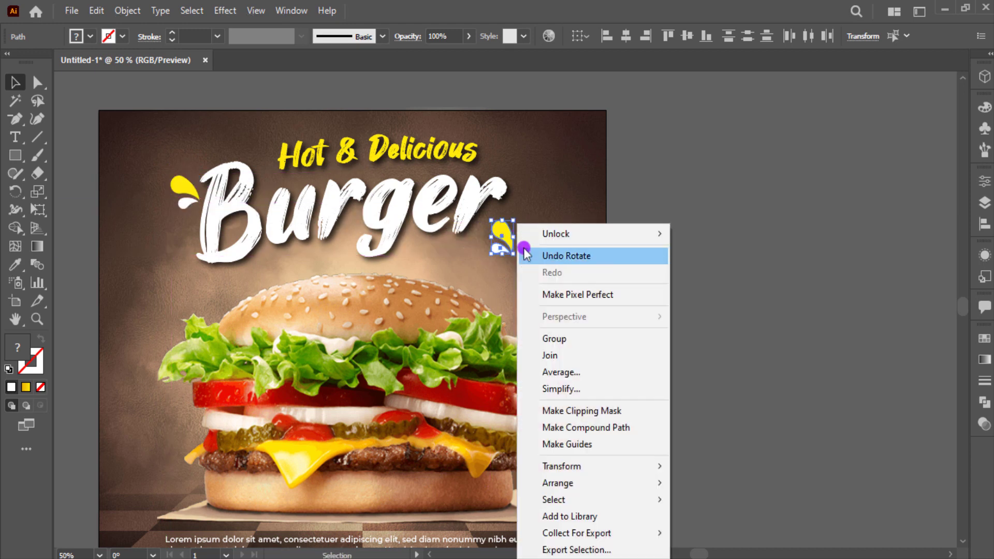
left_click(707, 389)
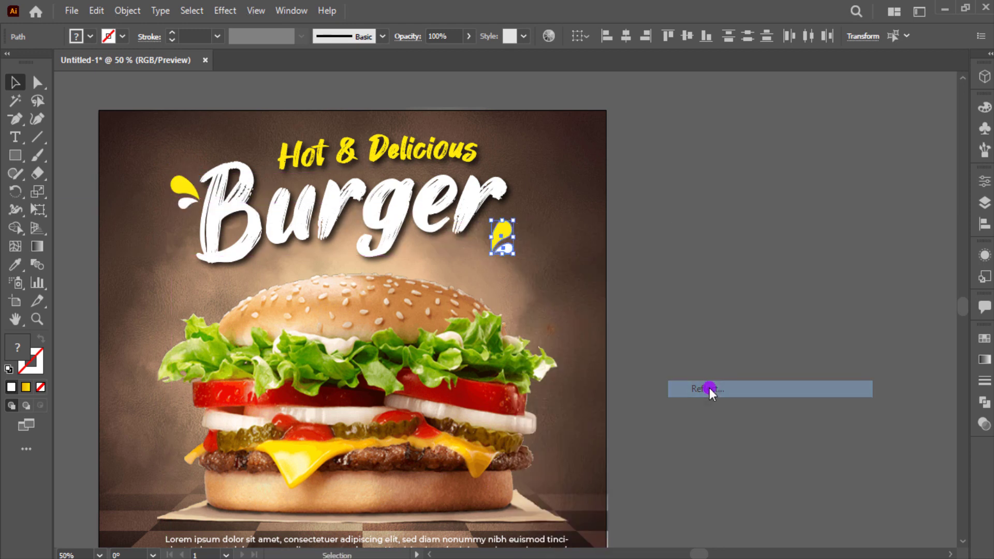
key("Return")
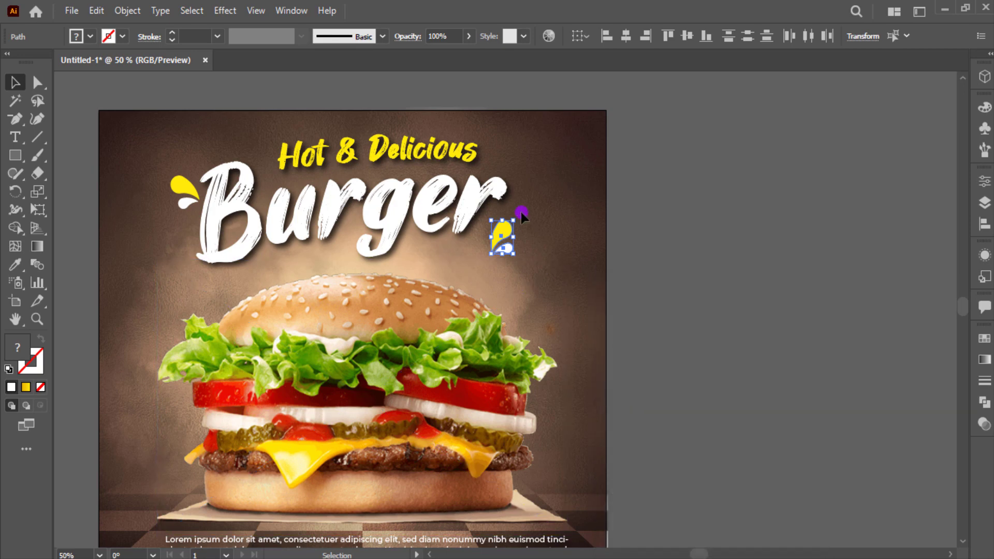
left_click_drag(521, 214, 512, 244)
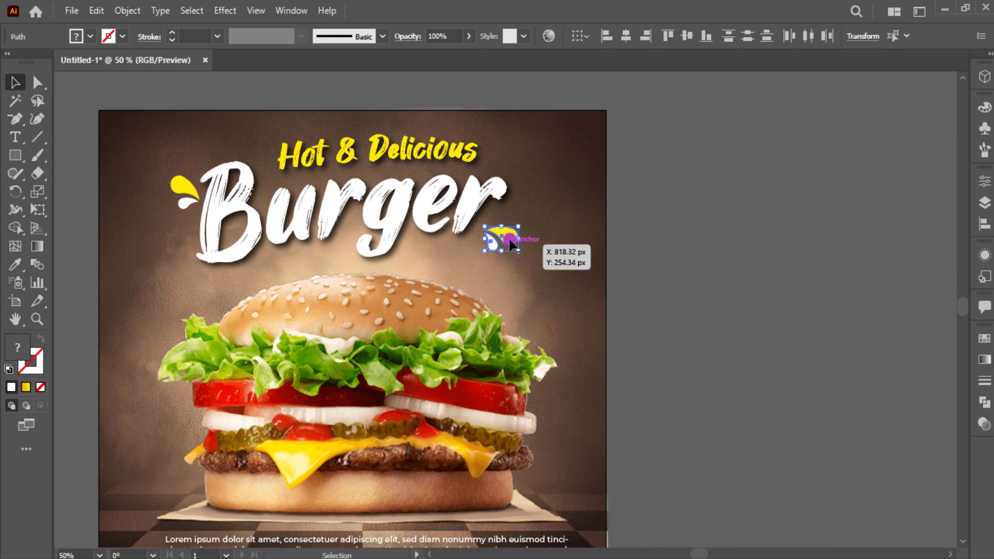
scroll(511, 243, "up", 1)
left_click_drag(511, 243, 547, 206)
Step: Fill the mirrored white drop with yellow sampled by the Eyedropper
left_click(494, 227)
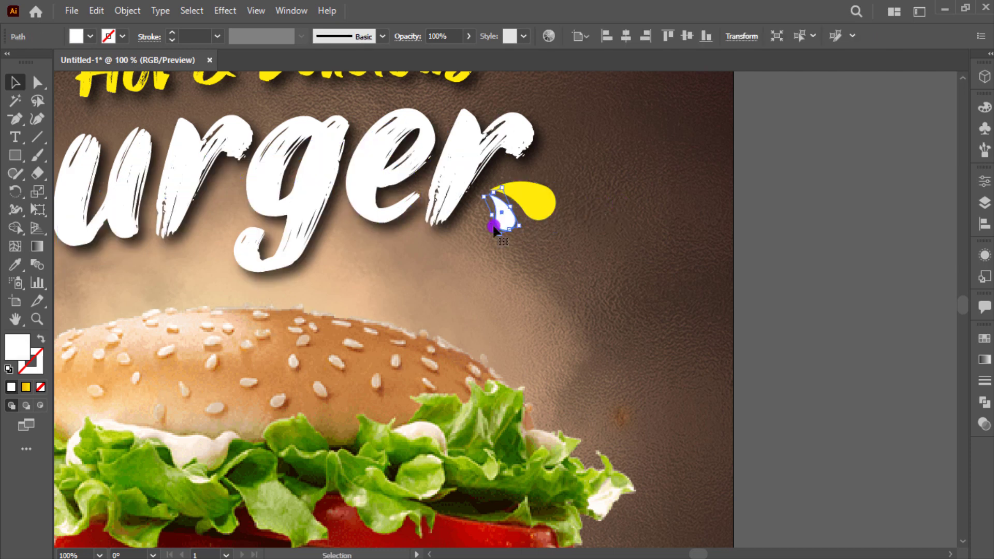
key("i")
left_click(551, 214)
key("c")
left_click(546, 208)
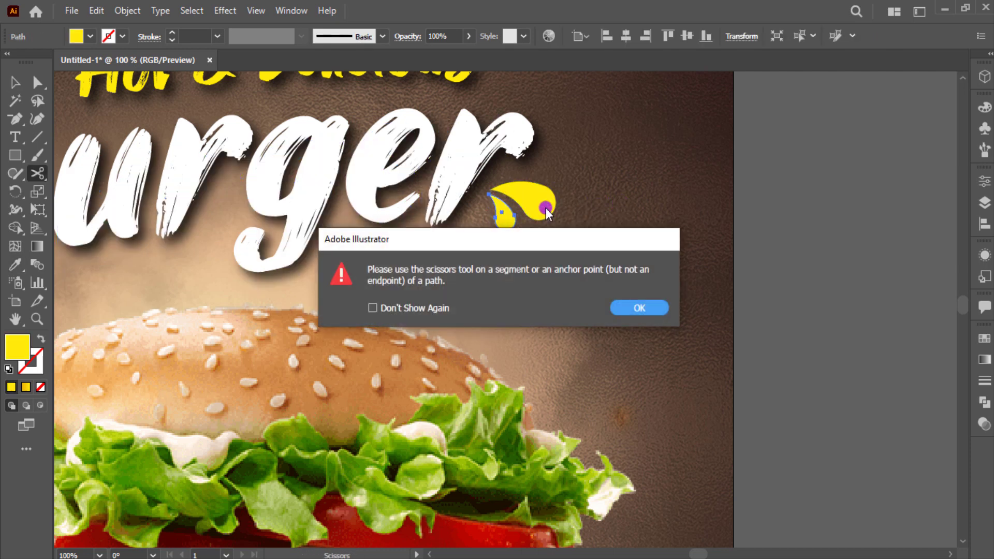
key("Return")
key("v")
left_click(573, 202)
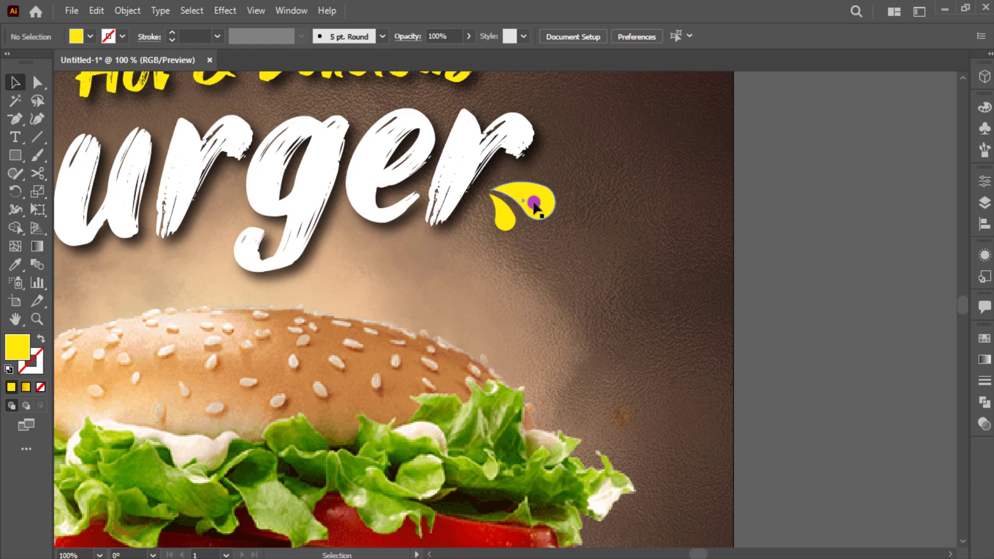
Step: Fill the mirrored large drop with white
left_click(523, 205)
left_click(89, 37)
left_click(34, 64)
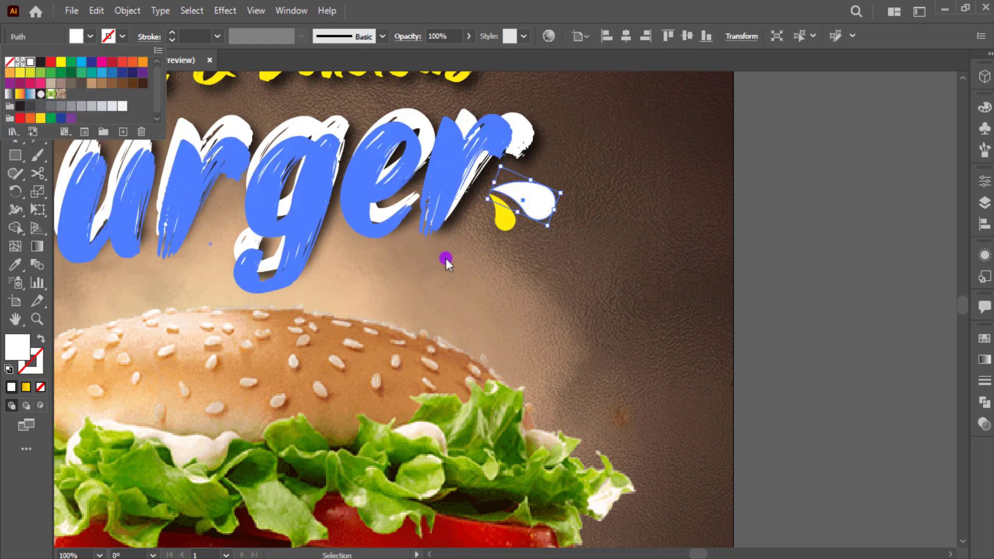
left_click(444, 260)
left_click(573, 265)
Step: Scroll down to the empty area beside the artboard
scroll(574, 265, "down", 1)
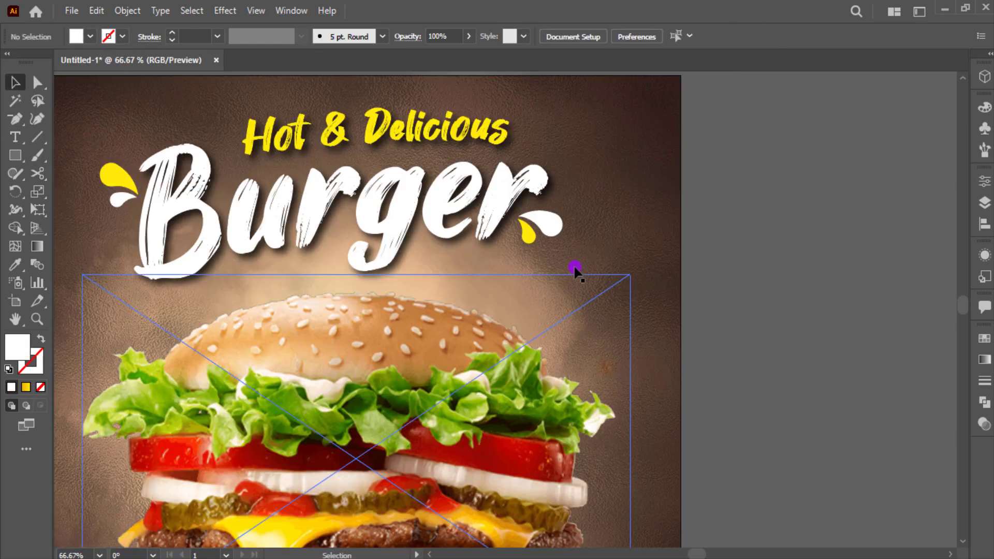
scroll(582, 278, "down", 1)
scroll(584, 285, "down", 1)
left_click_drag(584, 284, 640, 251)
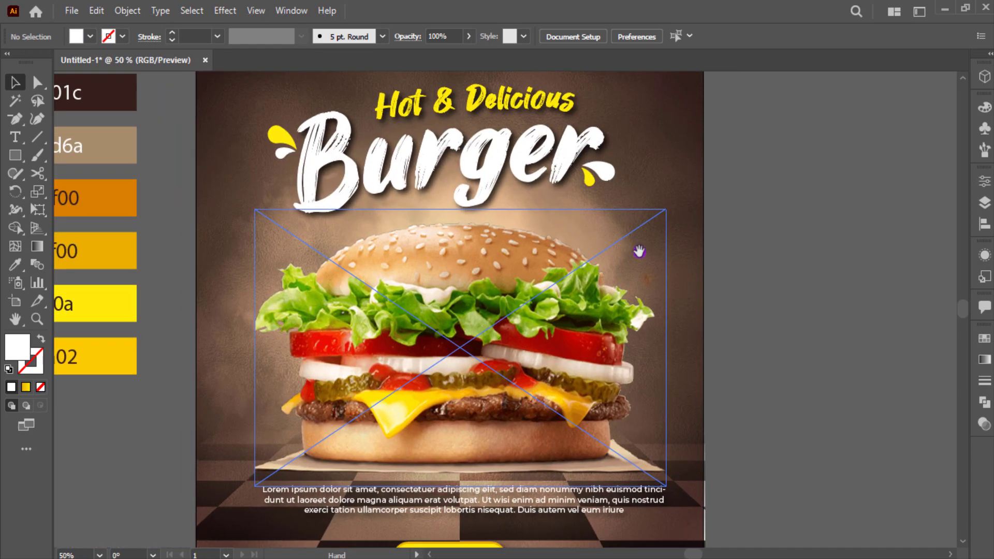
scroll(714, 238, "down", 1)
scroll(715, 237, "down", 1)
scroll(326, 352, "up", 1)
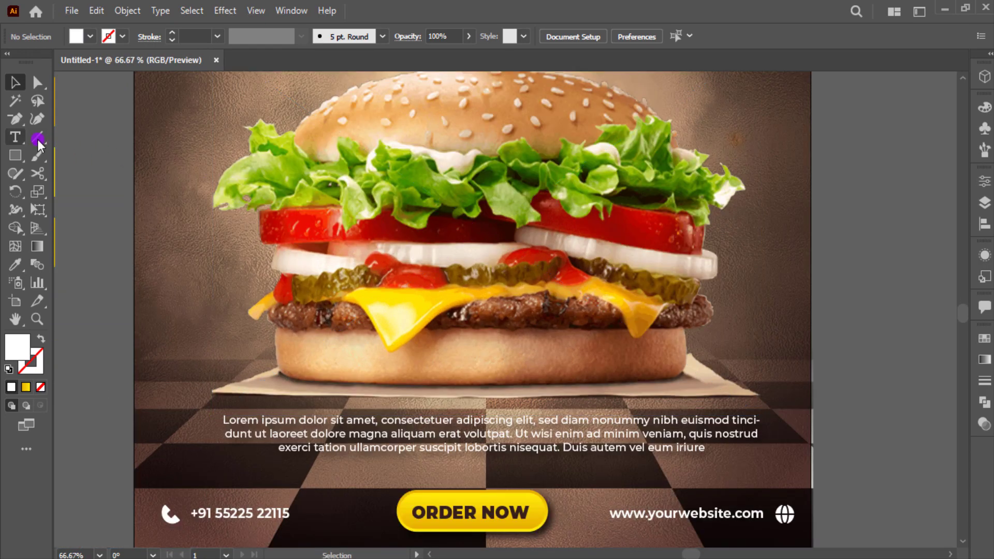
left_click(36, 137)
Step: Draw a short diagonal line beside the artboard
scroll(545, 313, "right", 3)
left_click_drag(770, 404, 757, 433)
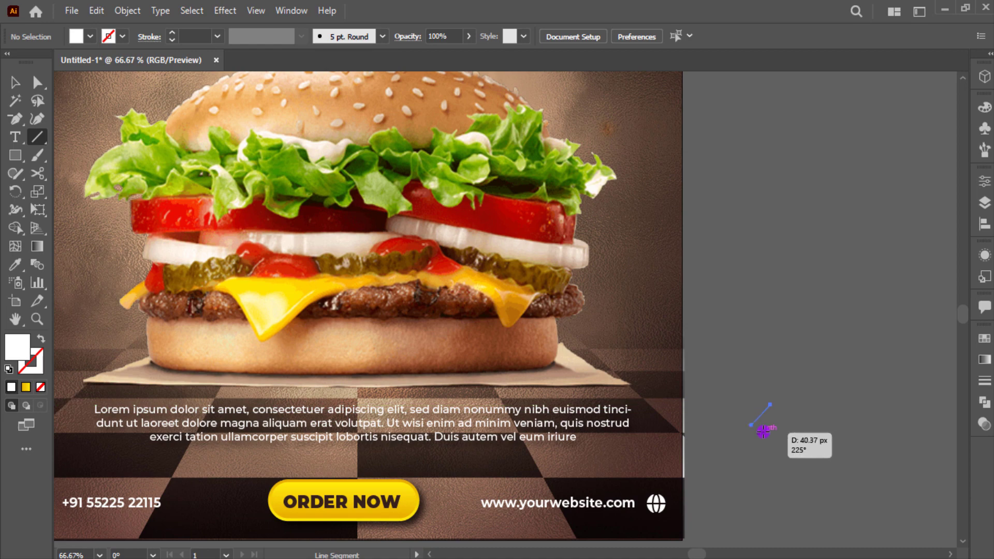
key("v")
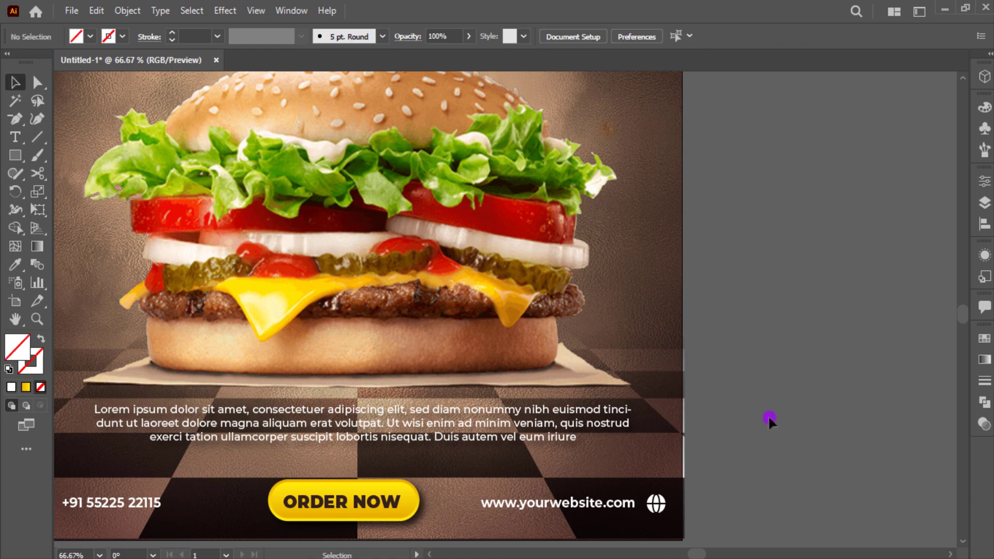
Step: Give the line a yellow ffeb0a stroke and no fill using the swatch and fill/stroke swap
key("i")
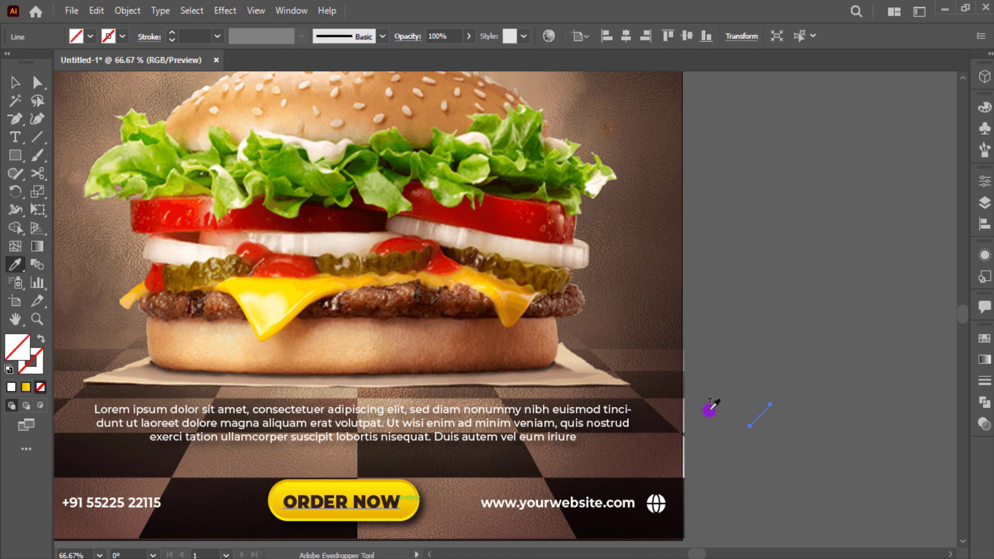
scroll(155, 363, "down", 1)
left_click_drag(131, 344, 311, 333)
left_click(210, 248)
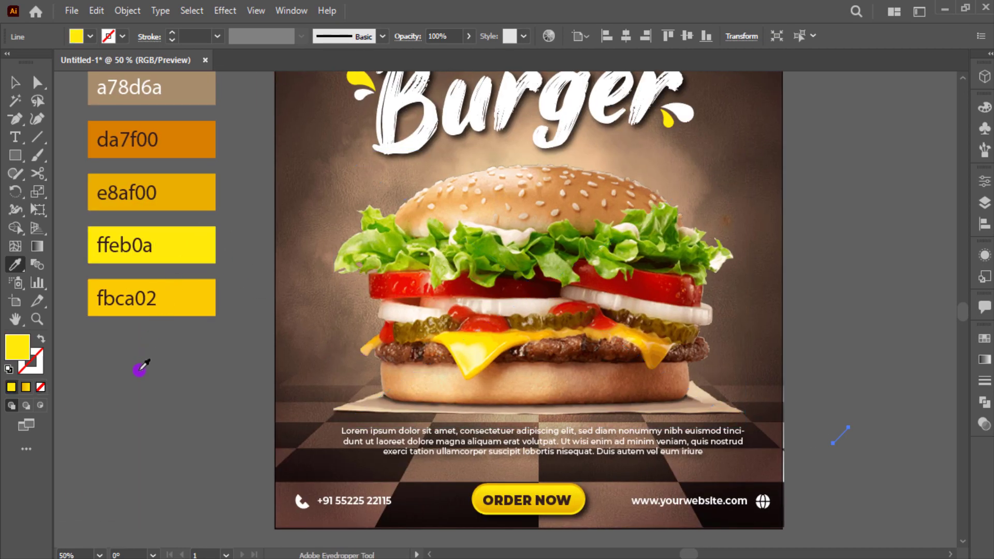
key("shift+x")
key("v")
Step: Rotate the yellow line to a steeper diagonal angle
left_click(795, 448)
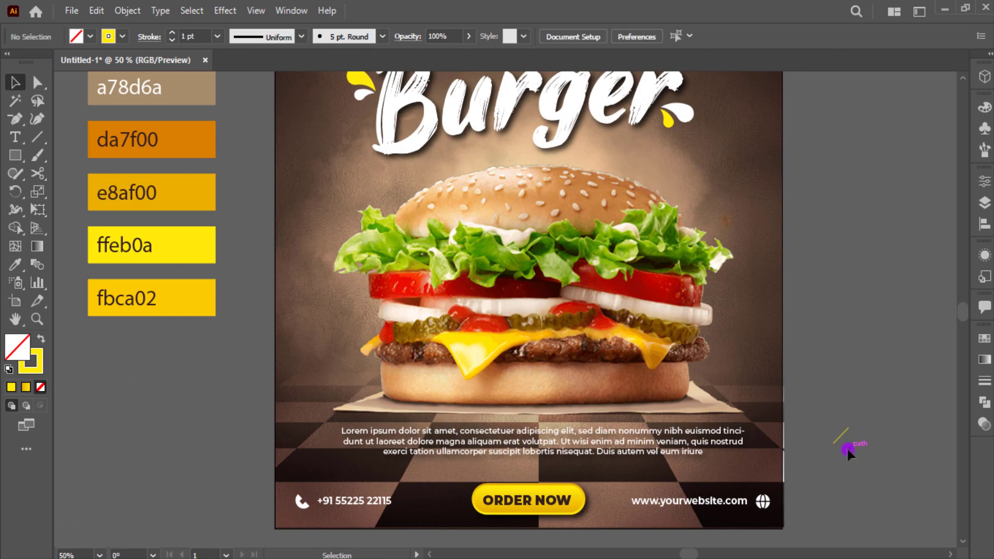
left_click(842, 435)
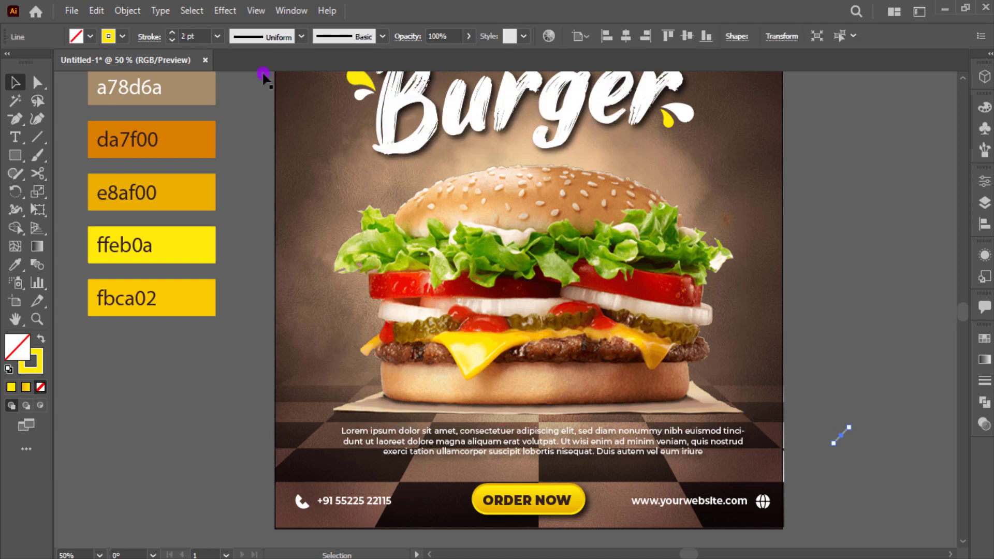
left_click(632, 267)
scroll(809, 451, "up", 4)
left_click(808, 452)
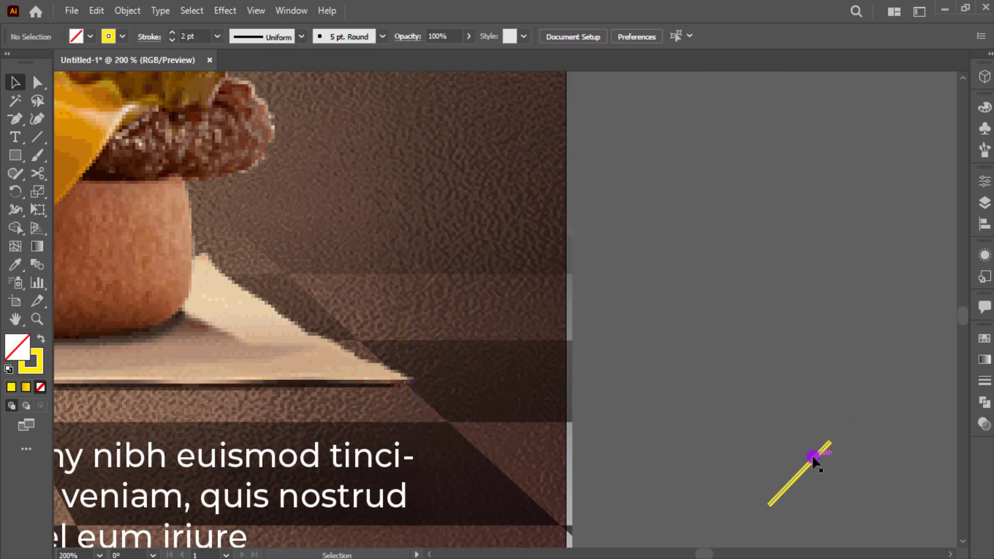
mouse_move(830, 440)
left_mouse_down()
mouse_move(811, 429)
mouse_move(821, 445)
left_mouse_up()
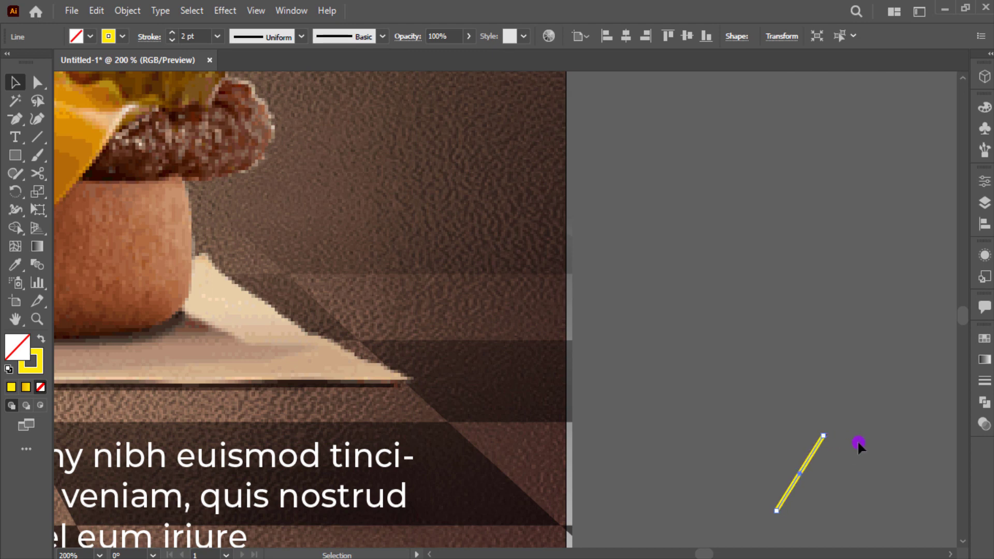
Step: Try repeating the line copy with Ctrl+D and delete the extra copies
left_click(856, 442)
left_click_drag(820, 484, 691, 448)
key("ctrl+d")
key("ctrl+d")
key("ctrl+d")
key("ctrl+d")
key("ctrl+d")
key("ctrl+d")
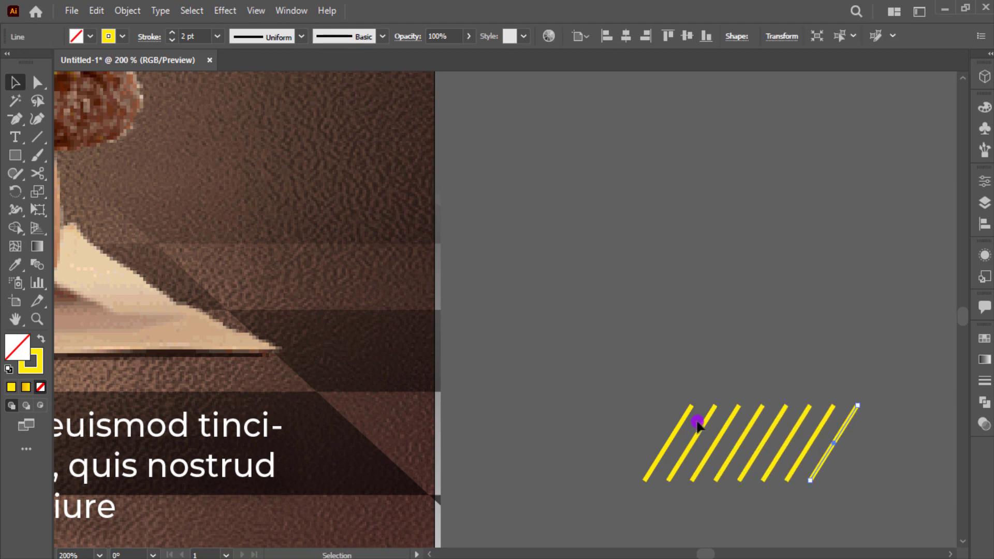
left_click_drag(843, 446, 843, 446)
key("Delete")
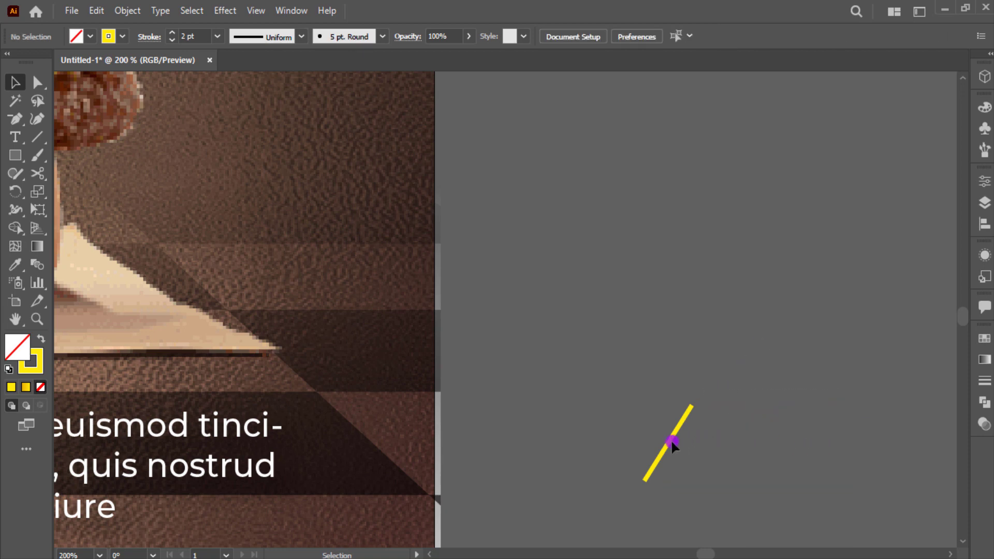
Step: Build a row of six lines spaced 75 px apart, select all and fit the artboard
left_click_drag(672, 442, 711, 441, "alt")
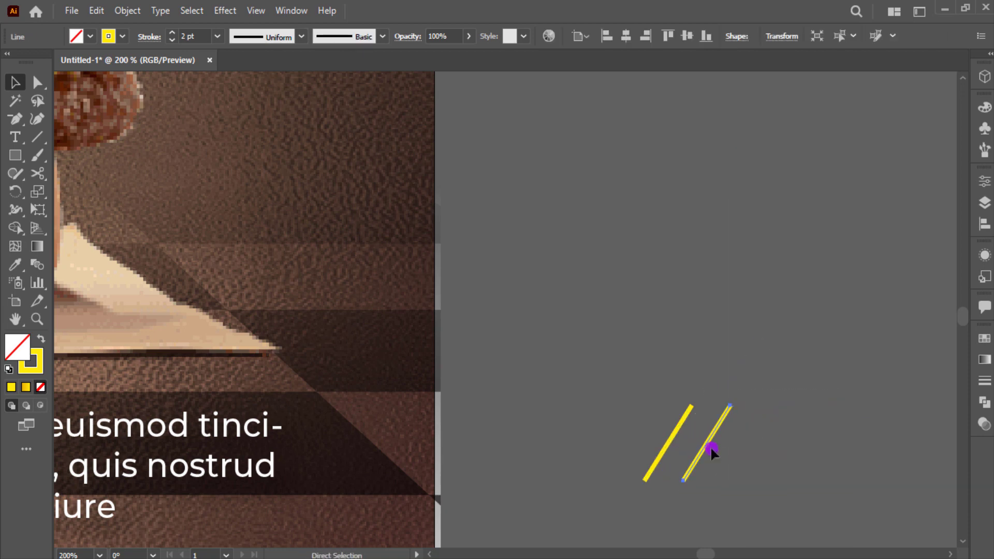
key("ctrl+d")
key("ctrl+d")
key("ctrl+d")
key("ctrl+d")
left_click_drag(632, 381, 441, 381)
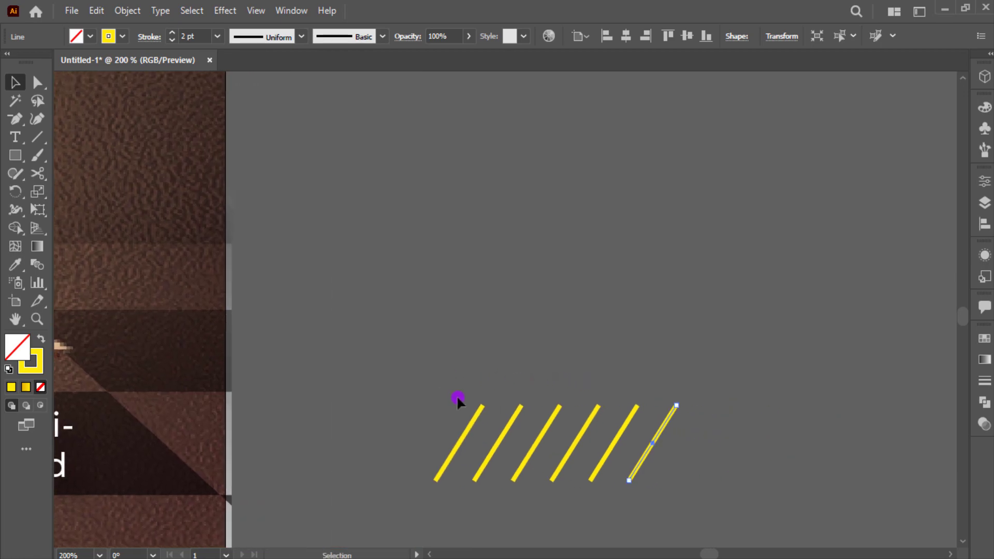
key("ctrl+a")
key("ctrl+0")
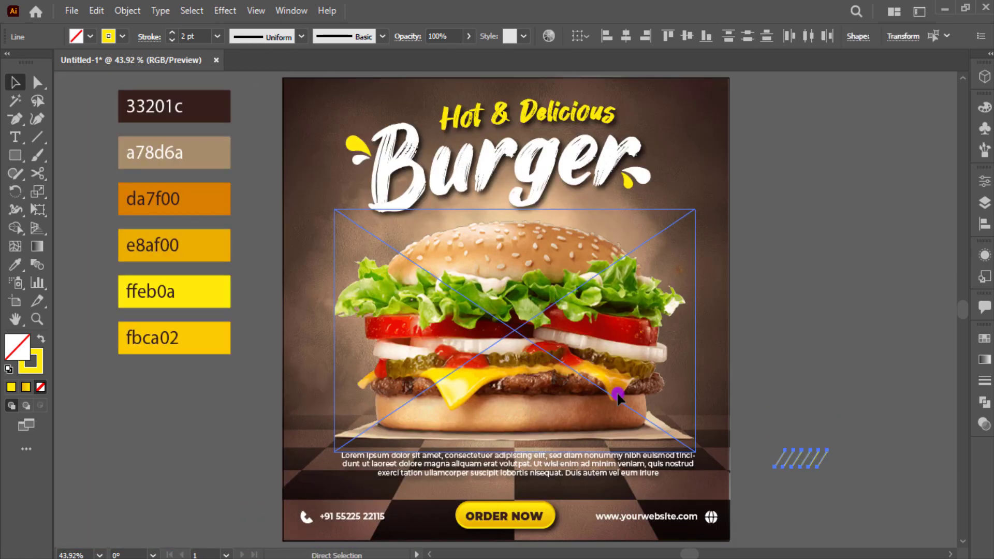
Step: Draw a seventh yellow slash next to the row of six
left_click(837, 463)
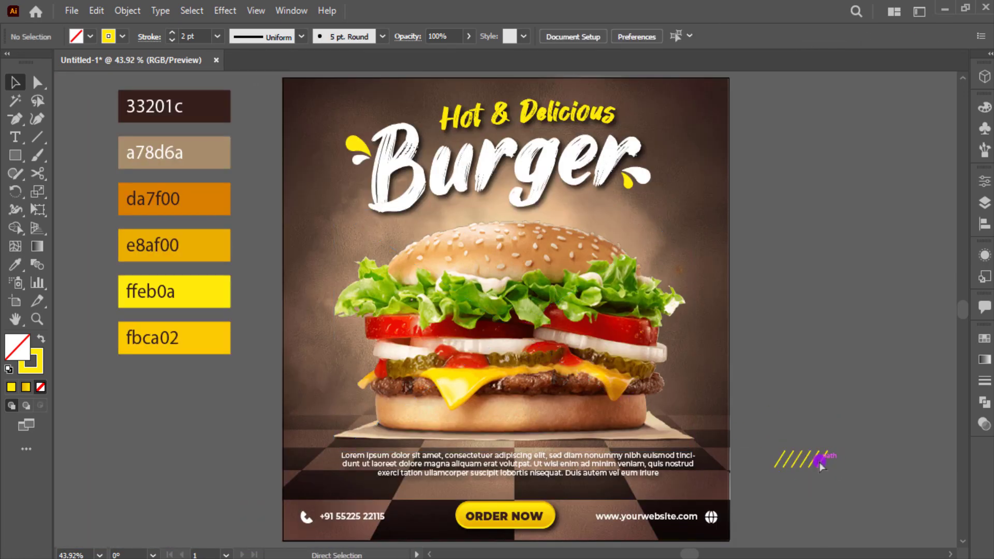
left_click_drag(818, 466, 831, 465)
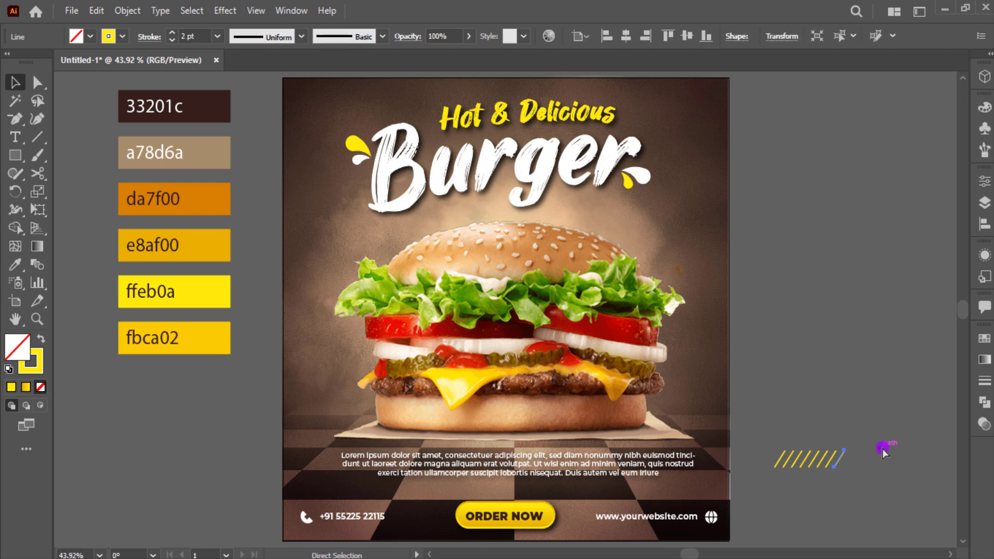
left_click_drag(769, 475, 849, 446)
left_click(872, 458)
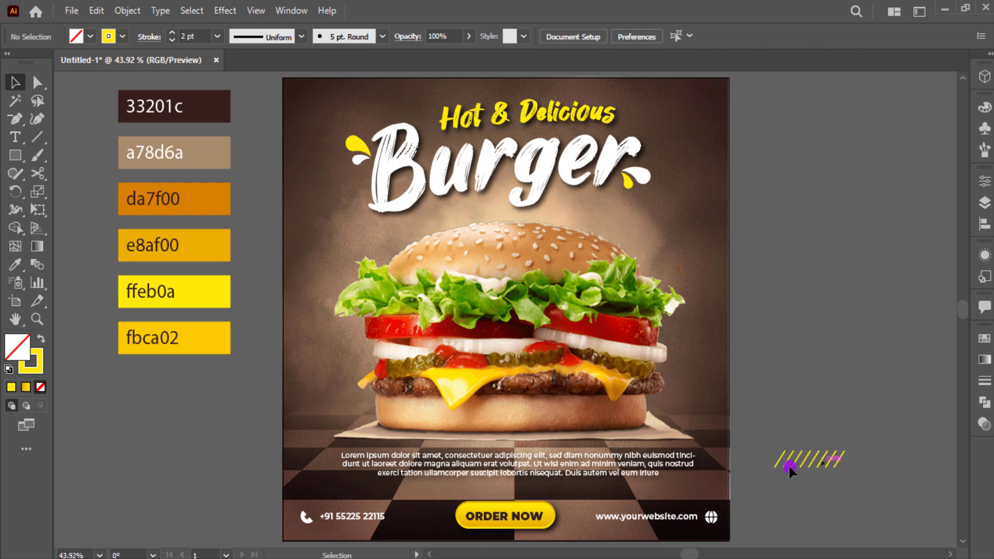
Step: Copy the slash group to the flyer's lower-left and lower-right, then delete the original
mouse_move(768, 428)
left_mouse_down()
mouse_move(800, 458)
mouse_move(324, 477)
left_mouse_up()
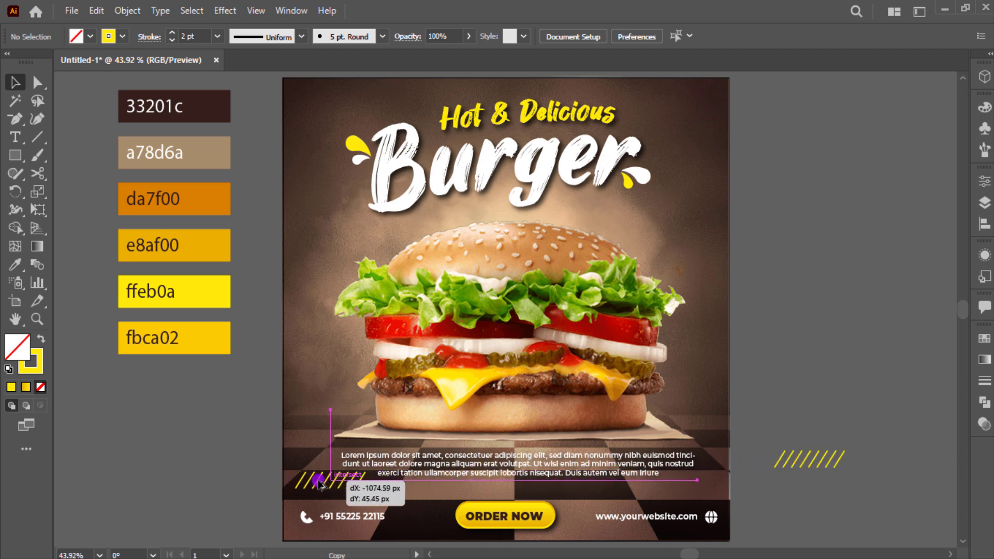
left_click(750, 433)
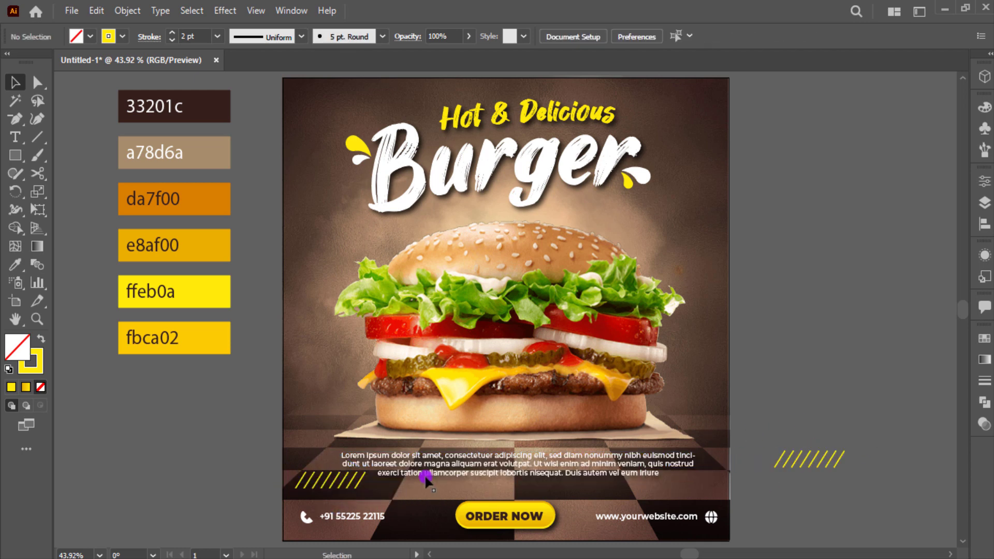
left_click_drag(333, 477, 679, 495)
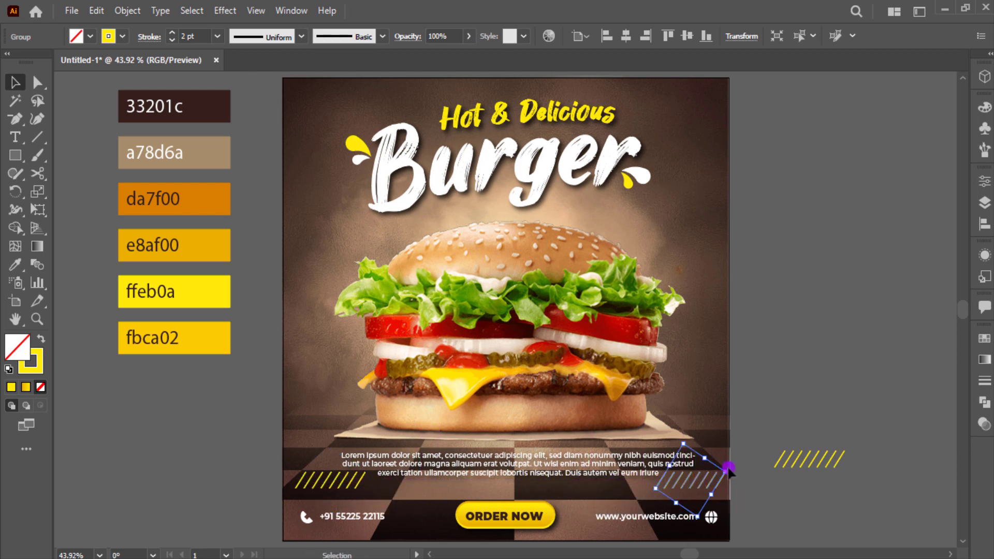
left_click(751, 468)
left_click(788, 468)
key("Delete")
Step: Centre the lorem ipsum paragraph horizontally on the artboard
scroll(592, 477, "up", 2)
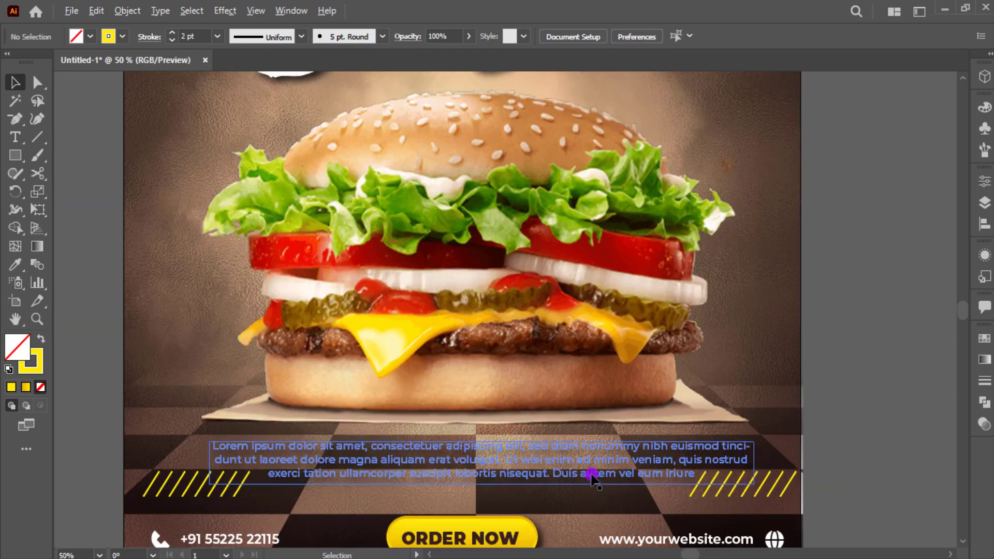
left_click(624, 473)
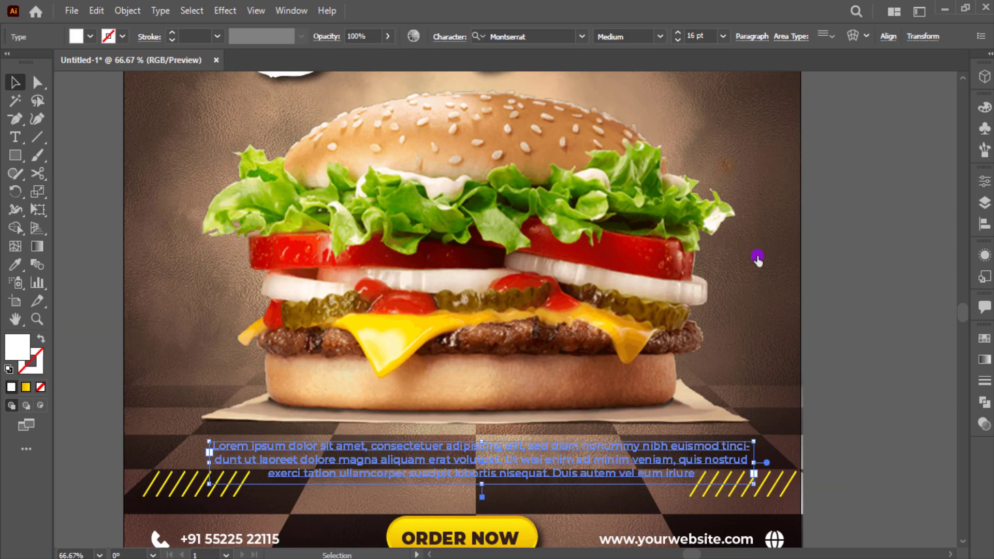
left_click(890, 38)
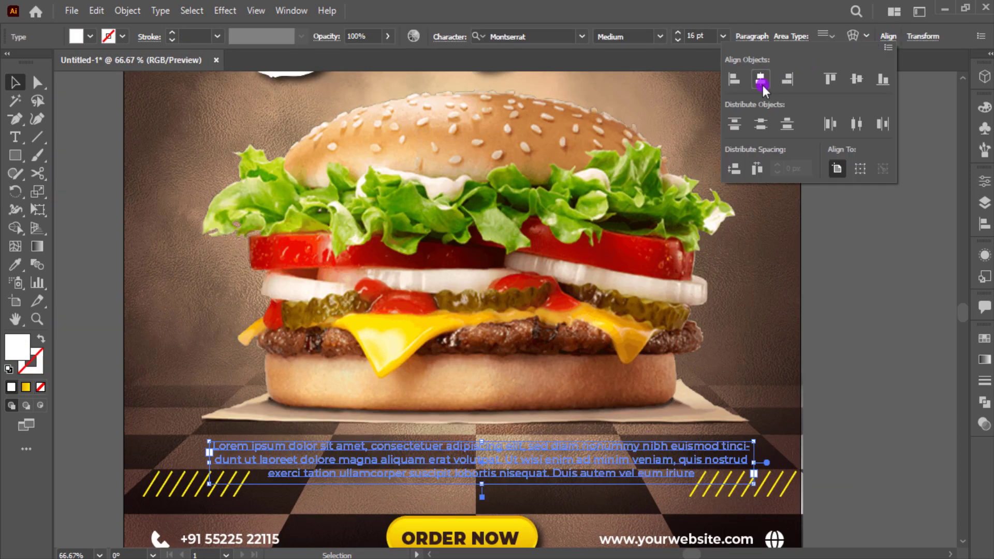
left_click(761, 81)
left_click(537, 434)
Step: Nudge the left and right stripe groups into place beside the paragraph and fit the flyer in view
left_click(172, 502)
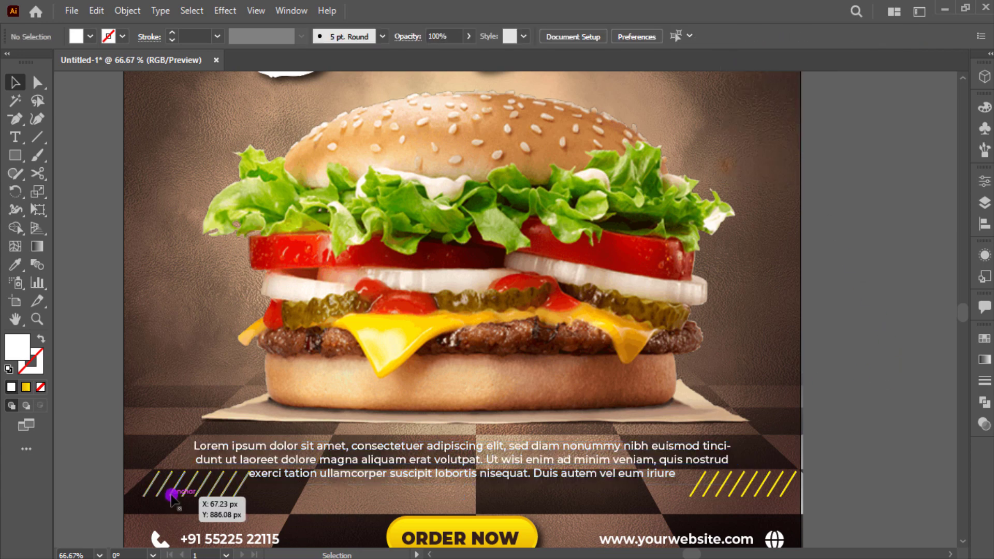
key("Left")
key("Left")
key("Left")
key("Left")
key("Left")
key("Left")
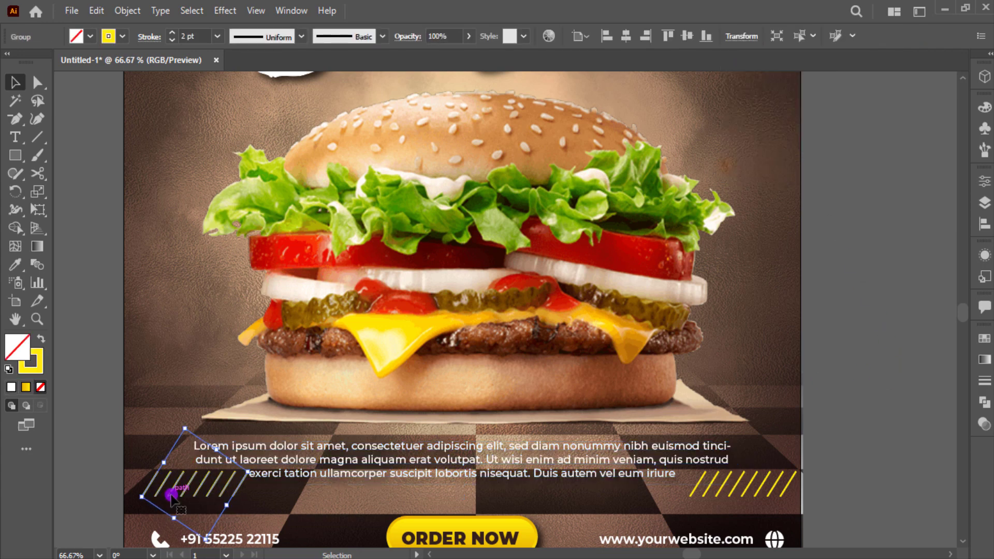
key("Left")
key("Left")
key("Left")
key("Left")
key("Left")
key("Left")
key("Left")
key("Left")
key("Left")
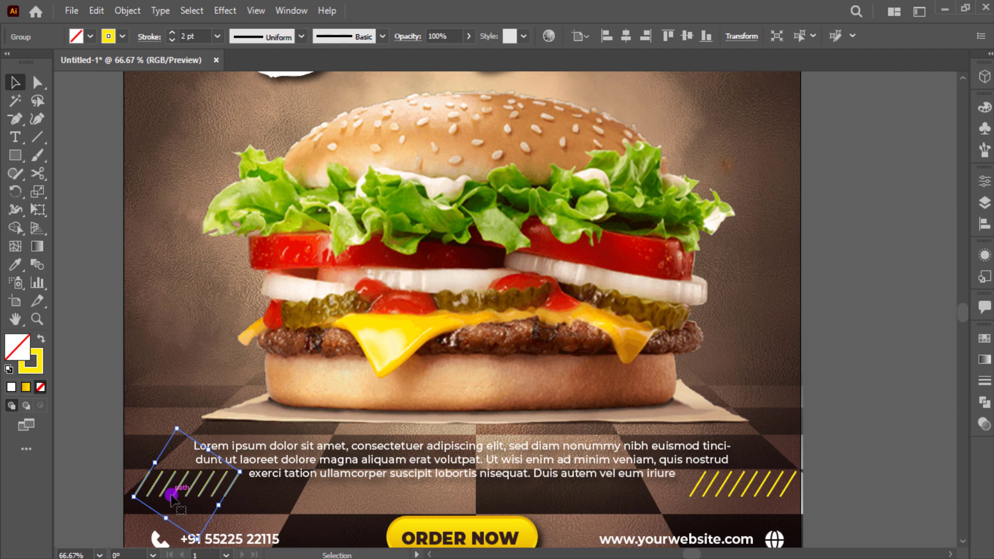
left_click(757, 487)
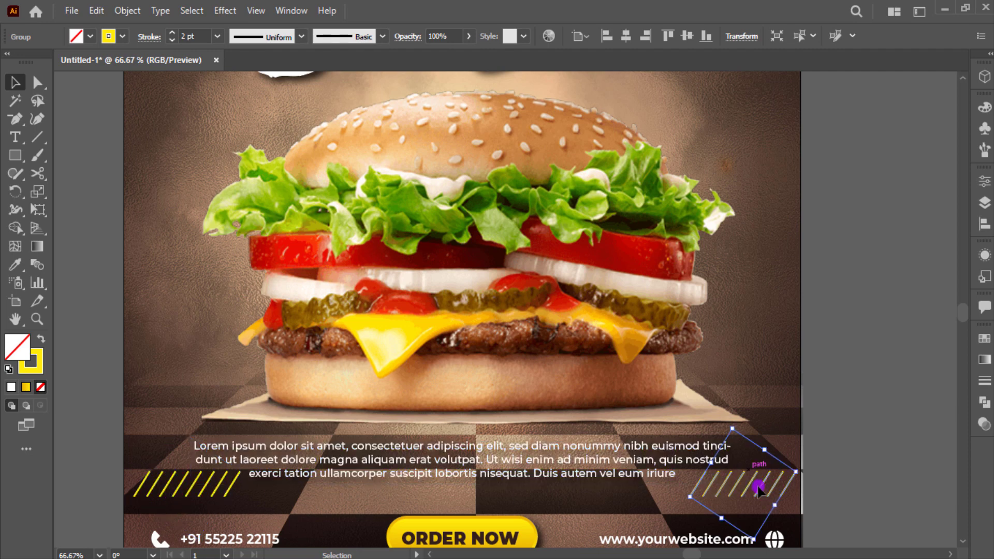
key("Left")
key("Left")
key("Left")
key("Left")
key("Left")
key("Left")
key("Left")
key("Left")
key("Left")
key("Left")
key("Left")
key("Left")
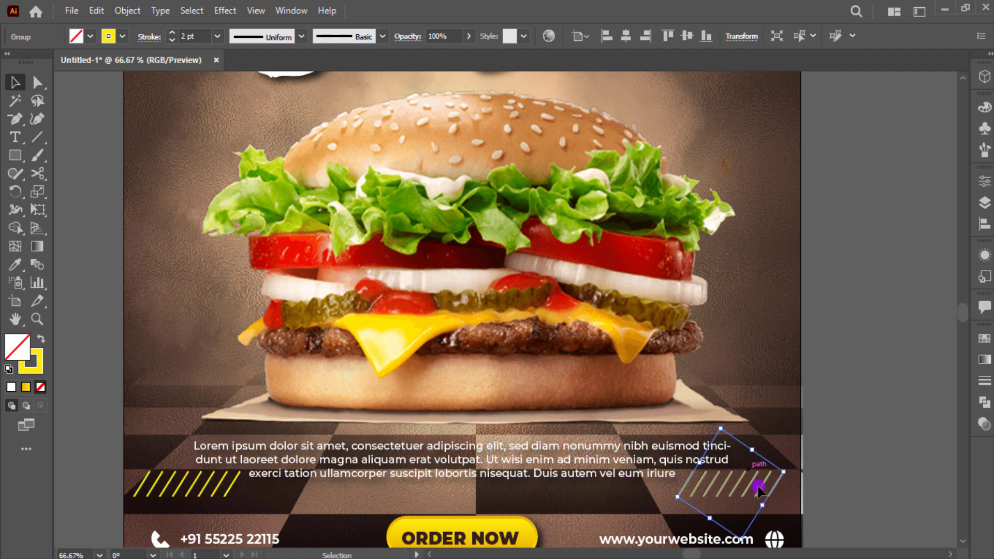
key("Right")
key("Right")
left_click(861, 407)
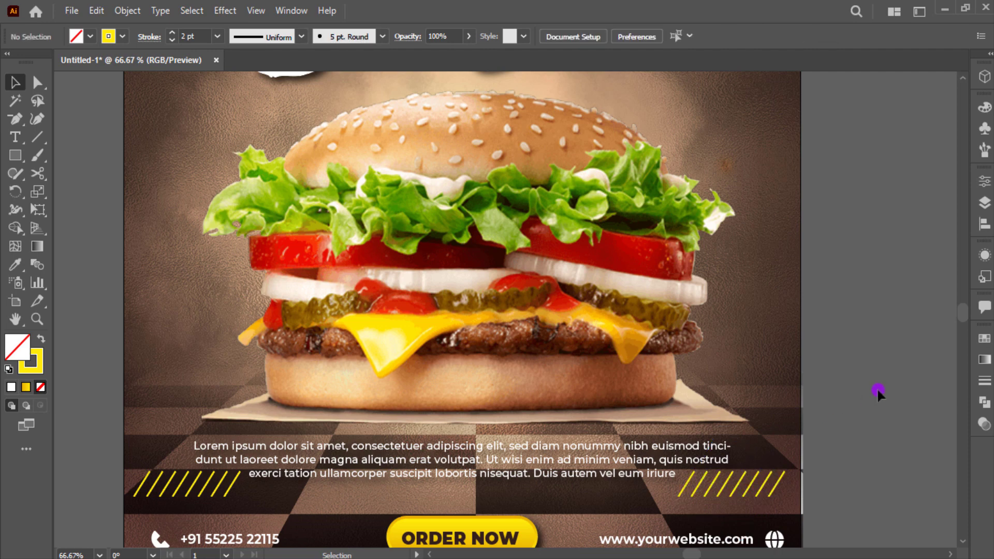
key("ctrl+0")
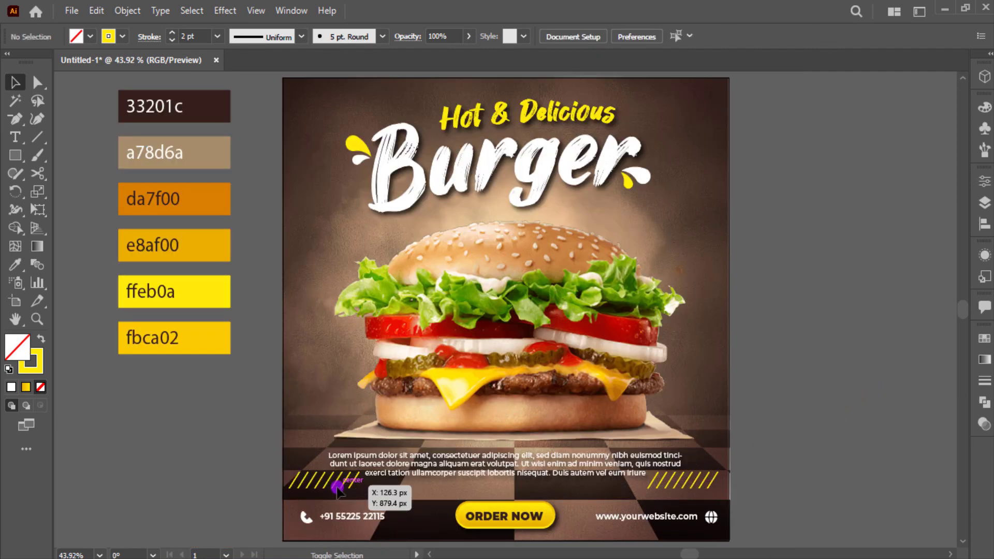
Step: Move both yellow stripe groups inward, then shift the right group back out to the right
left_click(336, 484)
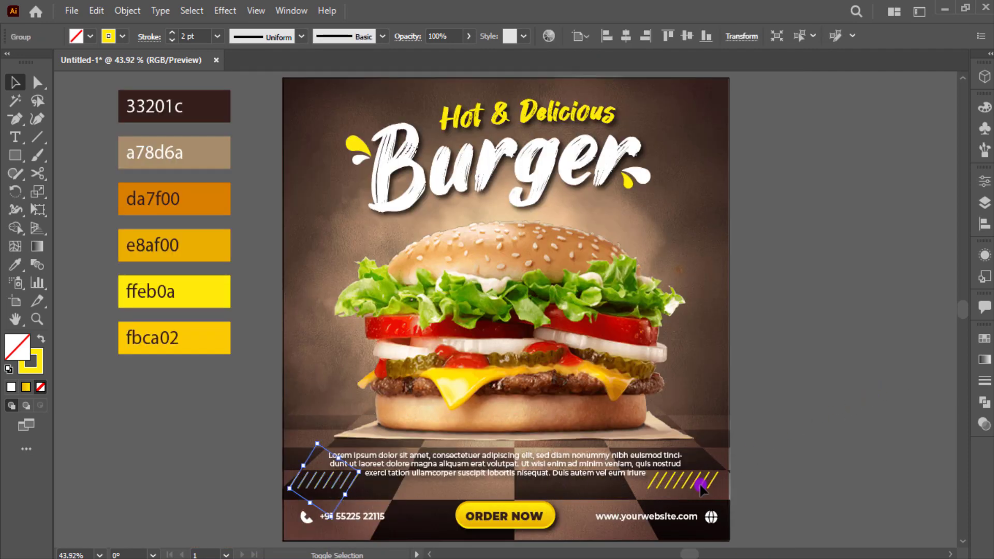
left_click(703, 484, "shift")
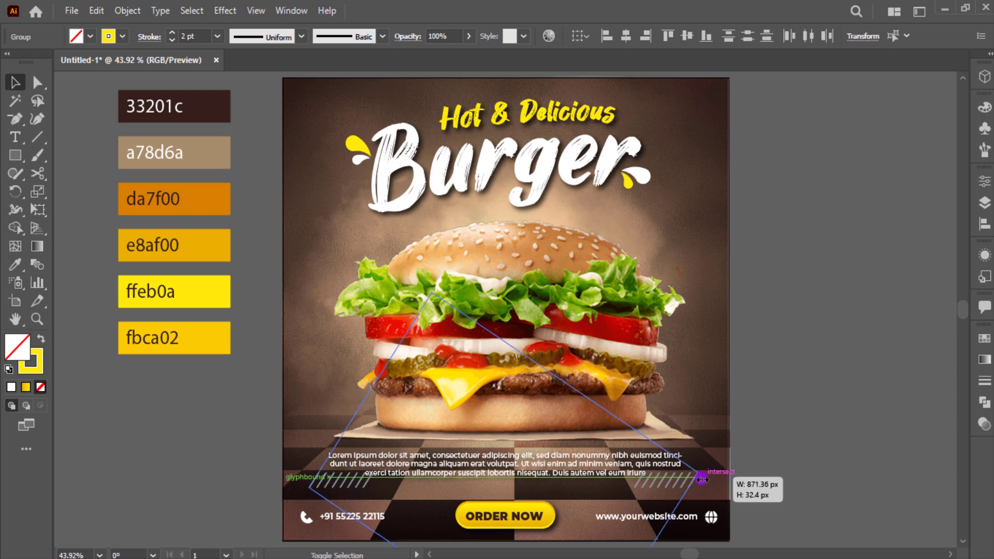
left_click_drag(715, 474, 699, 474)
left_click(784, 466)
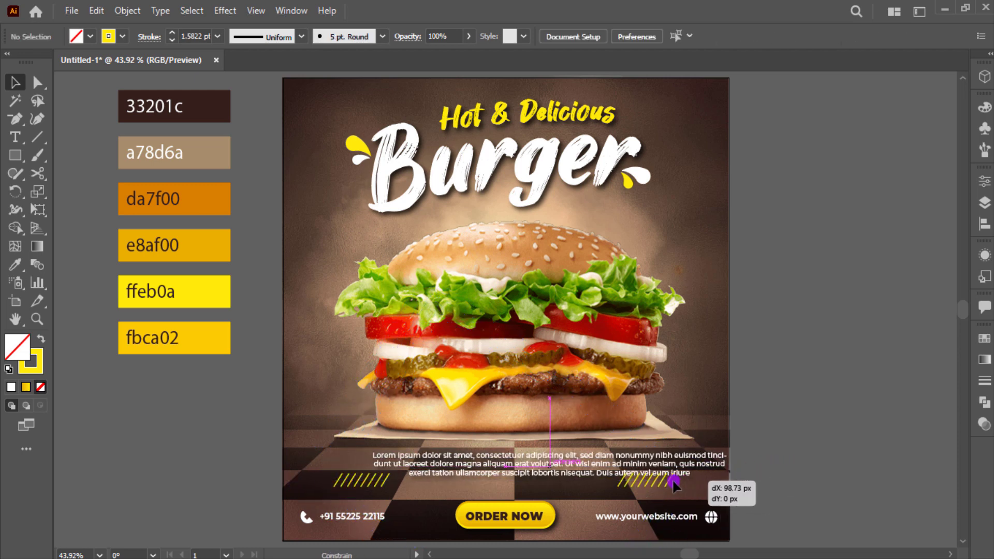
left_click_drag(640, 485, 800, 493)
Step: Try dragging the left stripe group down-left, then undo that stray move
scroll(648, 492, "up", 5)
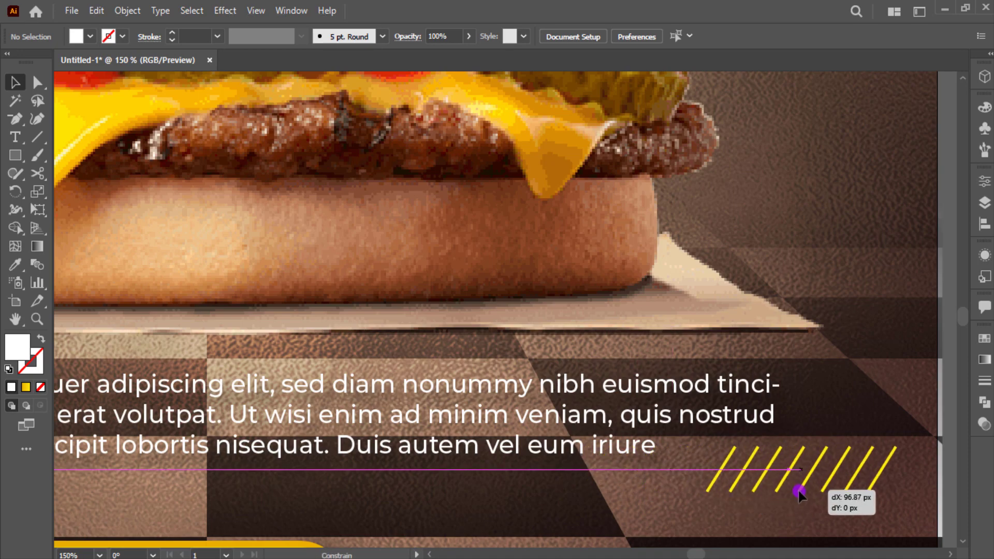
scroll(808, 466, "left", 3)
scroll(594, 497, "left", 6)
scroll(603, 506, "left", 2)
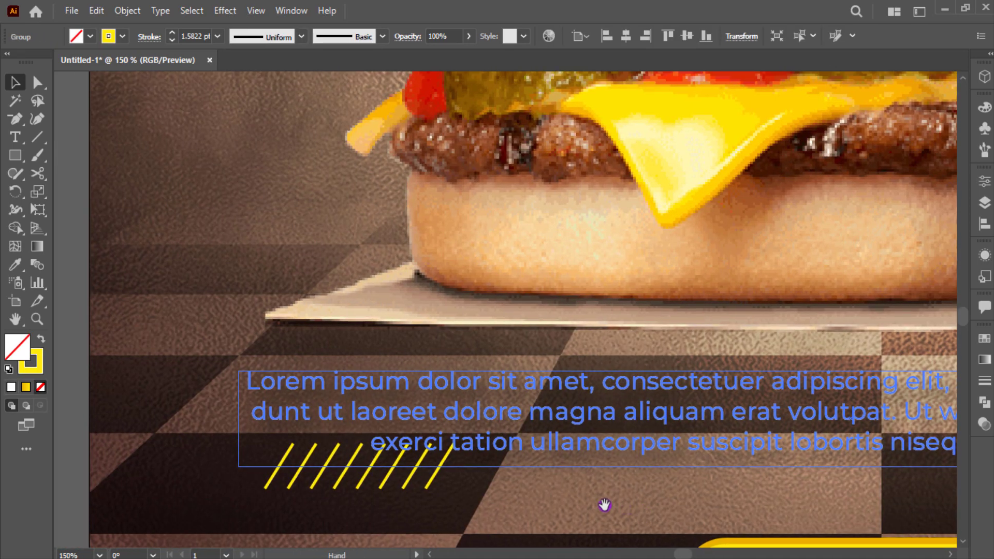
left_click(357, 490)
left_click_drag(357, 489, 237, 511)
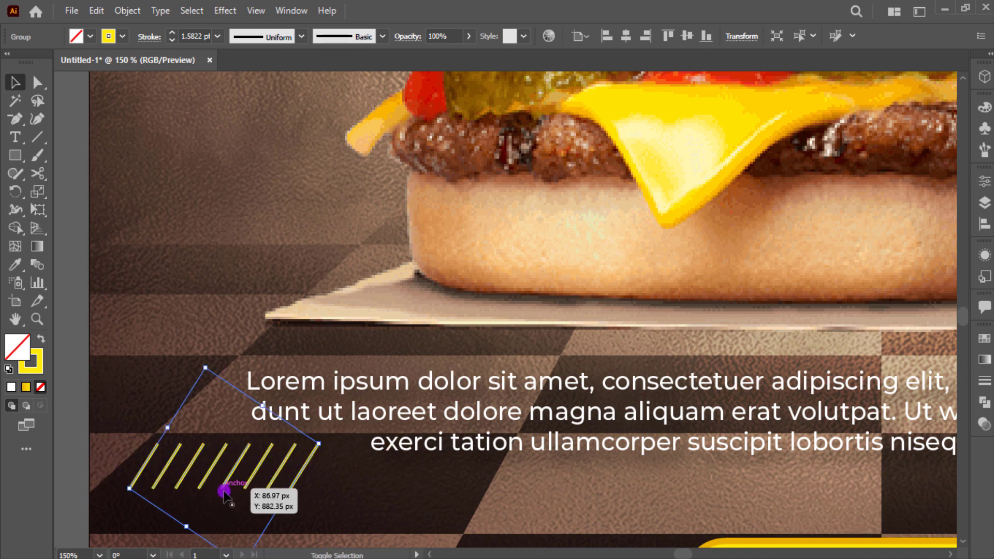
key("ctrl+0")
key("ctrl+z")
Step: Select both stripe groups and nudge them down two steps with the Down arrow
left_click(792, 502)
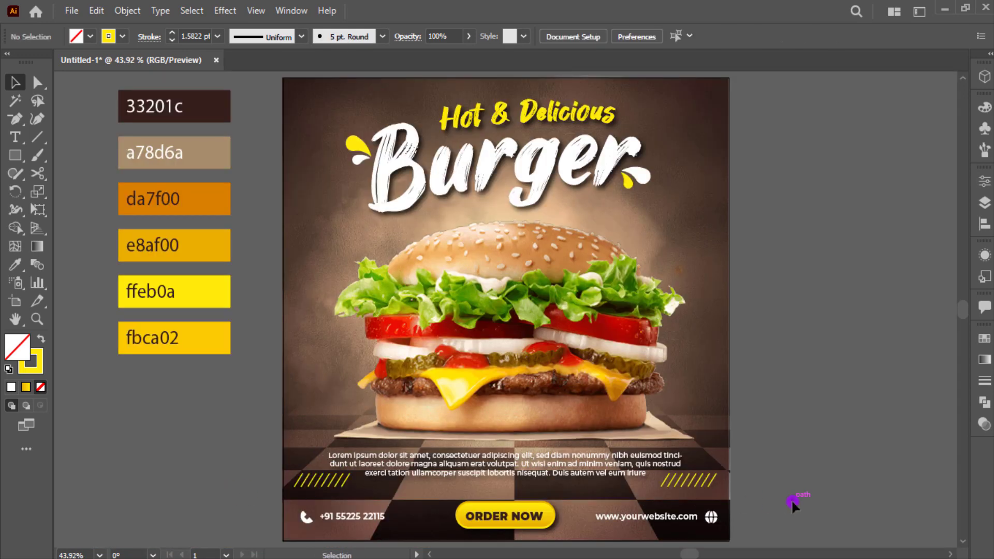
left_click(688, 480)
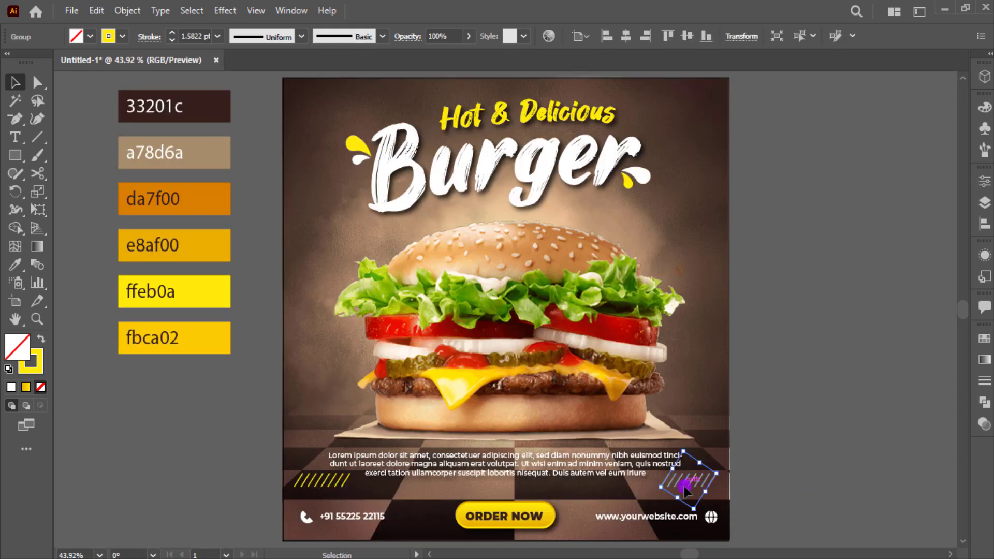
left_click(339, 488, "shift")
key("Down")
key("Down")
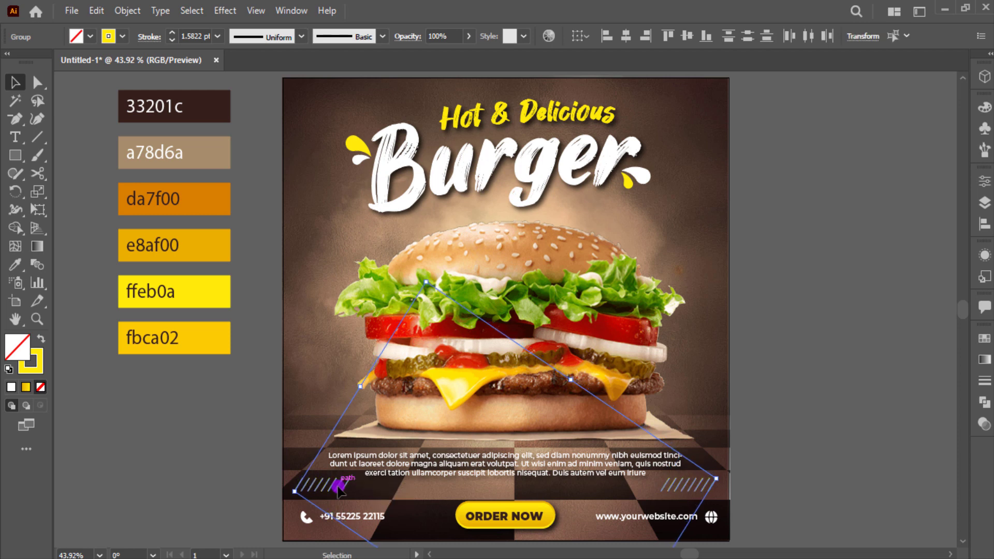
key("Down")
key("Down")
key("Down")
key("Down")
key("Down")
key("Down")
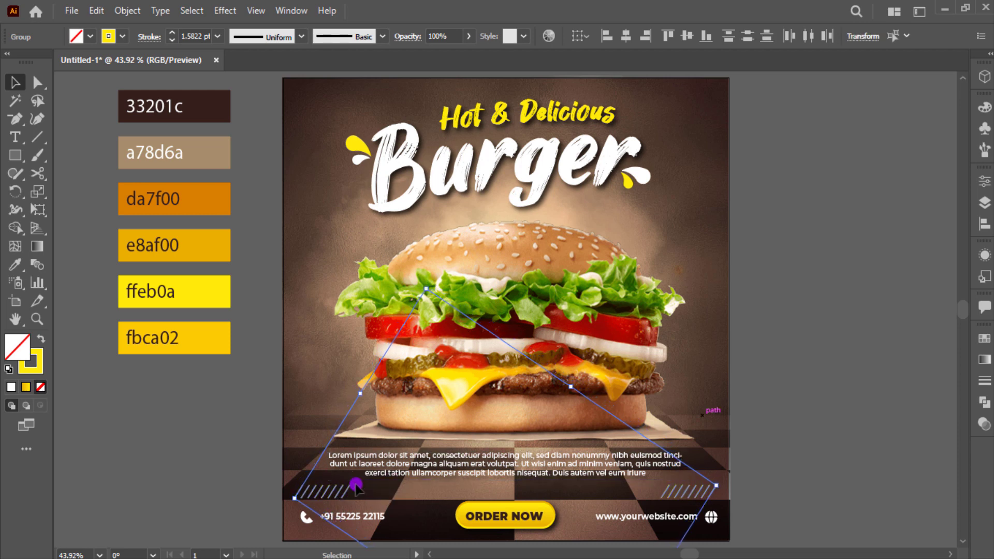
left_click(842, 420)
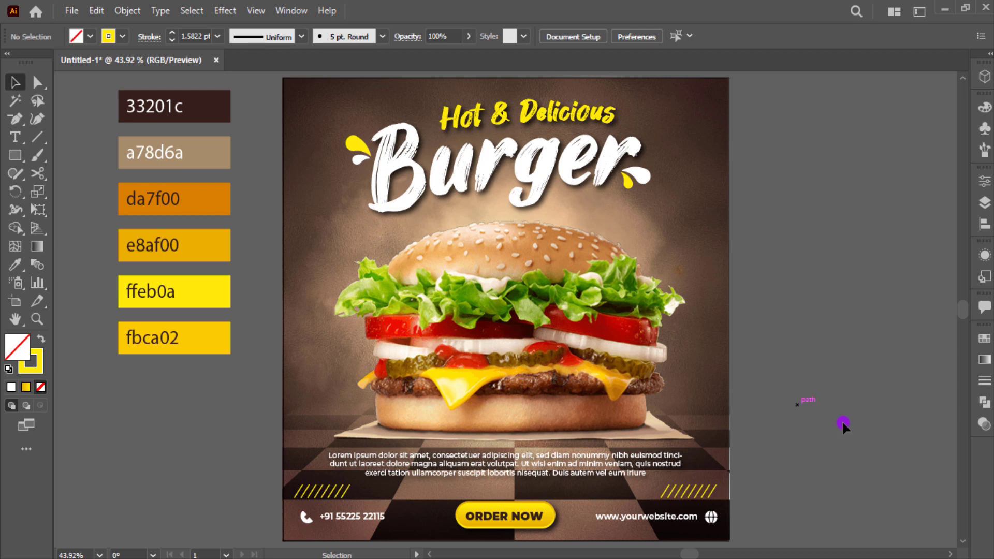
Step: Browse the shape tools list without choosing a tool
left_click(20, 159)
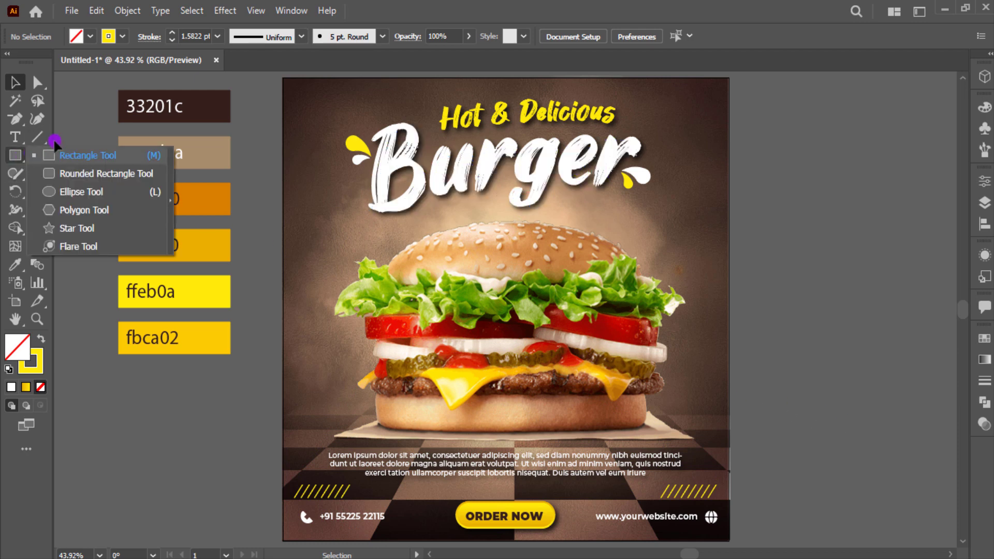
left_click(70, 129)
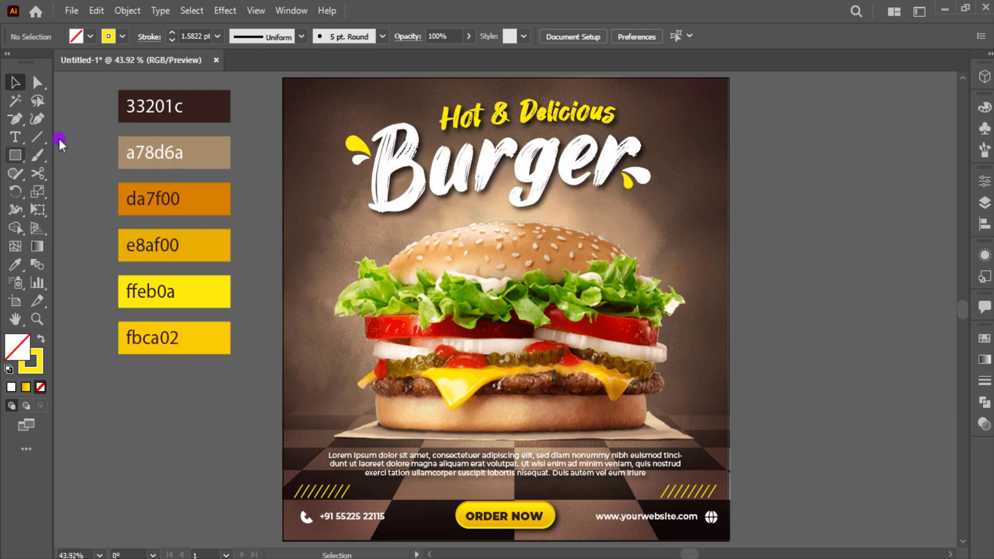
left_click(16, 161)
left_click(71, 129)
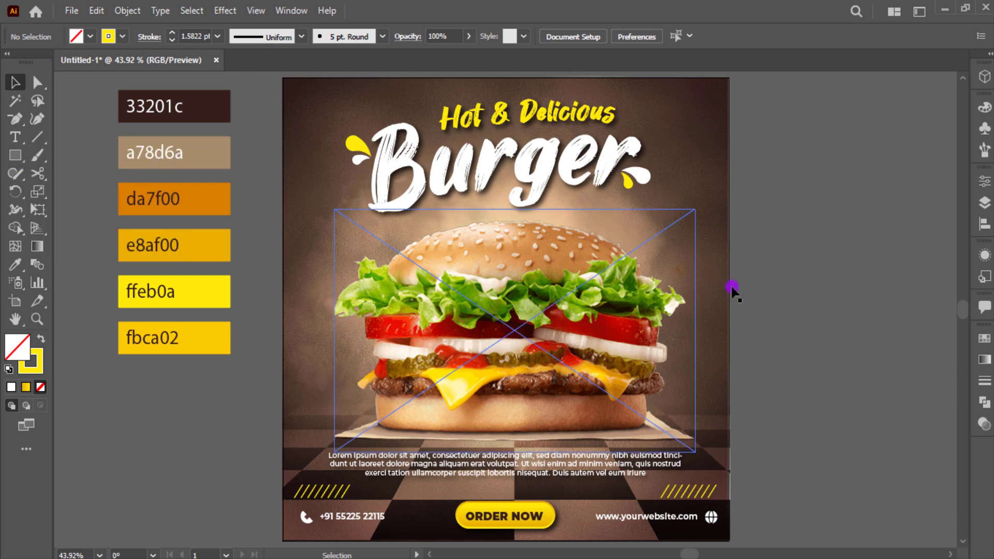
Step: Scale the burger photo down from its corner and move it about 16 px lower
left_click(564, 383)
left_click_drag(697, 204, 684, 216)
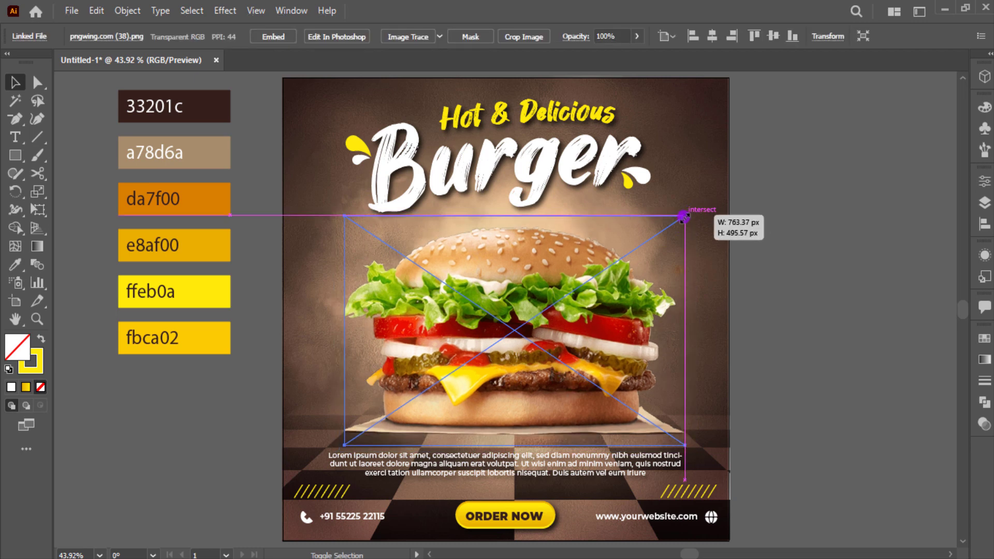
left_click_drag(603, 290, 624, 299)
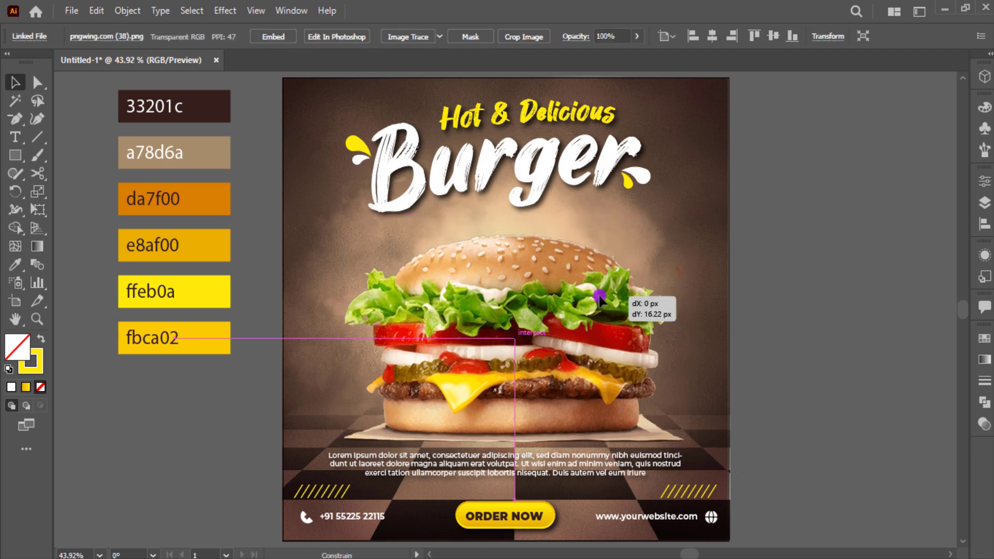
left_click(748, 289)
left_click(21, 155)
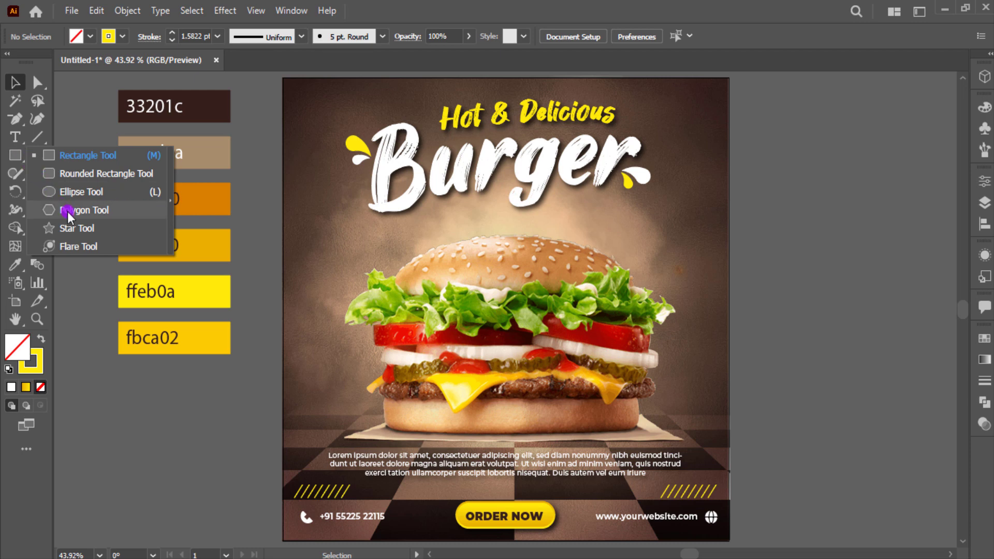
left_click(68, 210)
Step: Draw a yellow-filled circle and Alt-drag copies into a cloud of overlapping circles
left_click(15, 155)
left_click(81, 192)
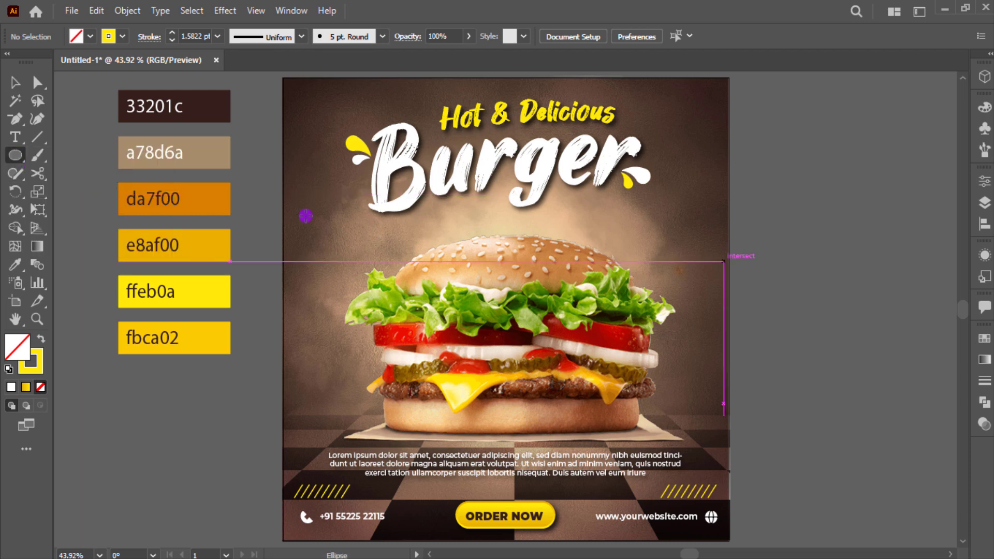
left_click_drag(760, 232, 798, 271)
key("c")
key("shift+x")
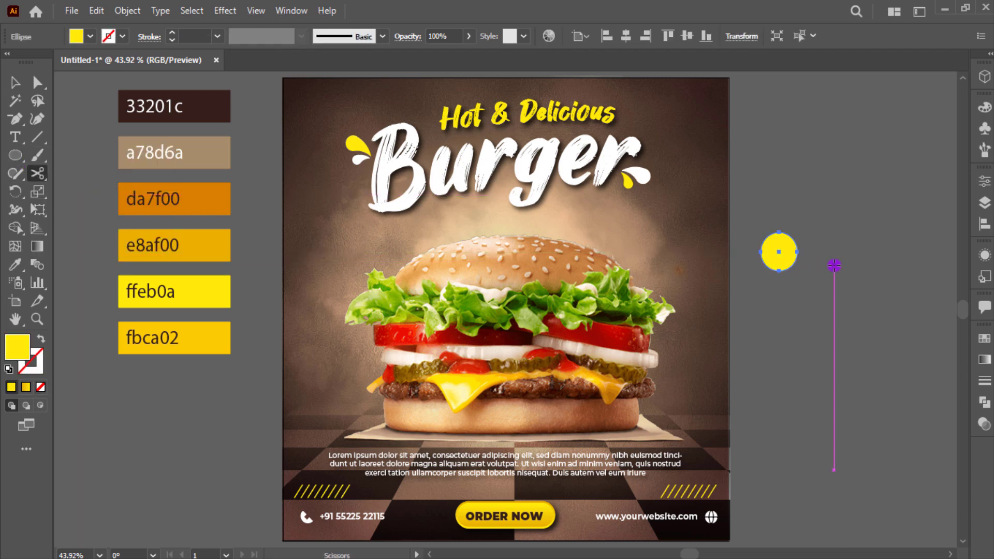
left_click(834, 266)
key("Return")
key("v")
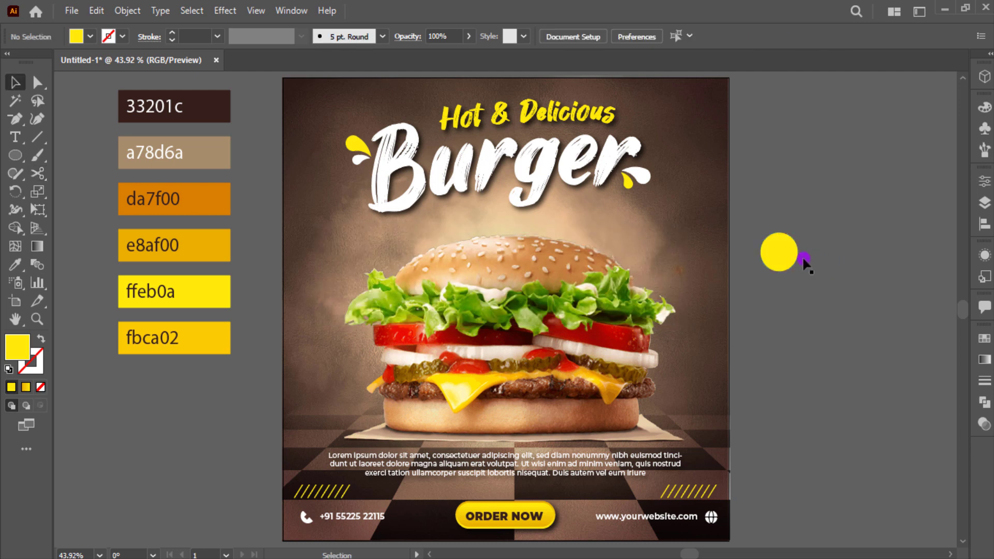
mouse_move(797, 259)
left_mouse_down()
mouse_move(805, 233)
mouse_move(841, 257)
left_mouse_up()
Step: Merge all the cloud circles into one shape with Pathfinder Unite
left_click(748, 275)
left_click_drag(748, 276, 774, 290)
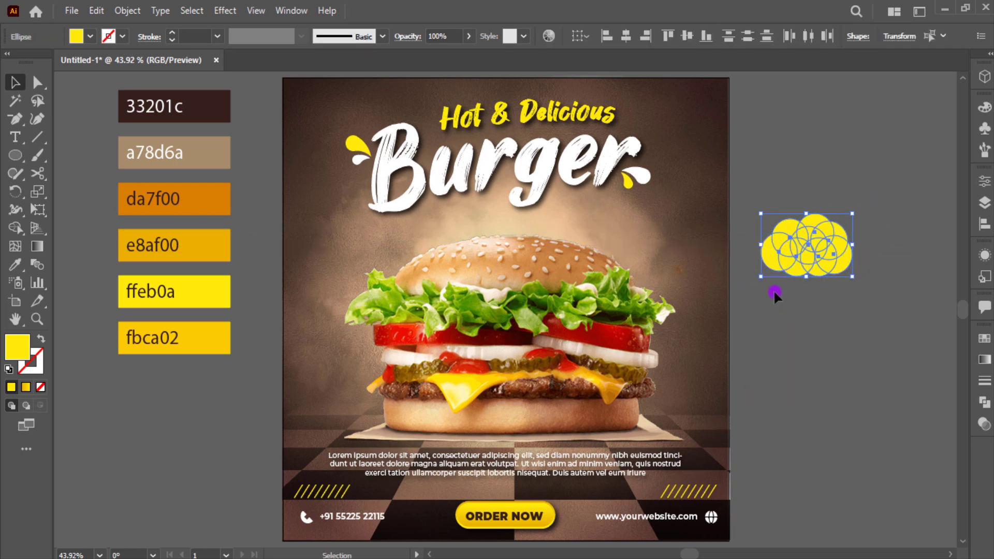
left_click(988, 409)
left_click(814, 372)
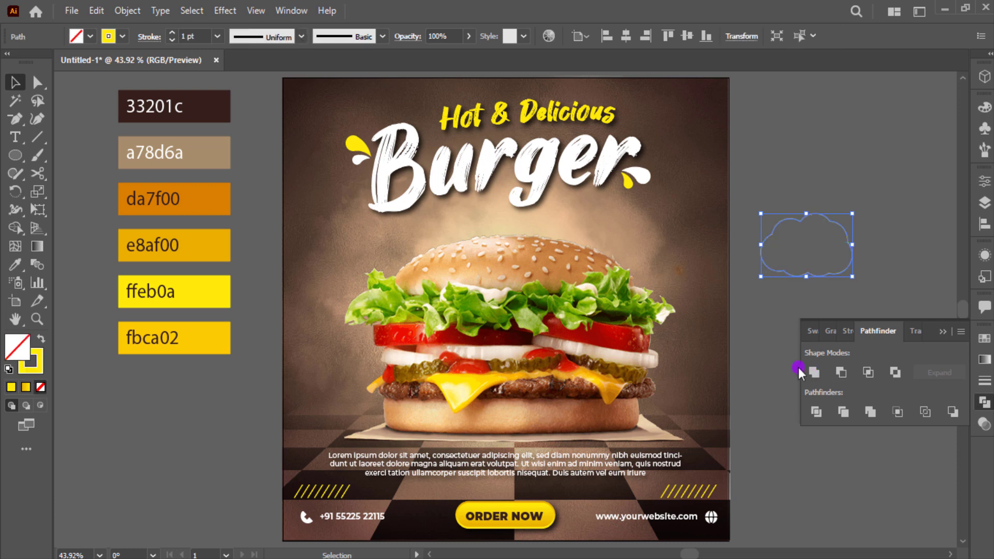
Step: Give the cloud a 4 pt dashed yellow outline with 10 pt dashes, then scale it down
left_click(149, 38)
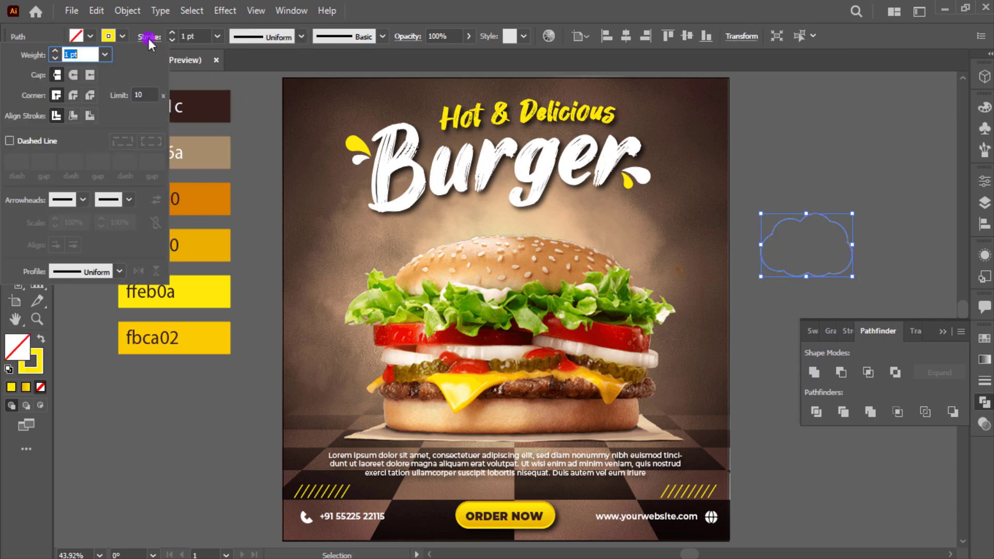
left_click(10, 141)
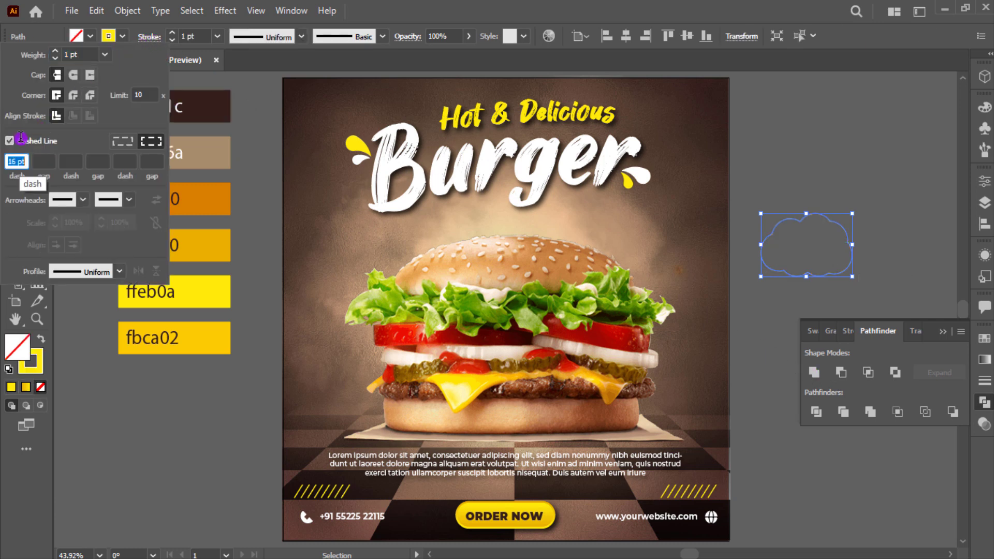
scroll(802, 237, "up", 1)
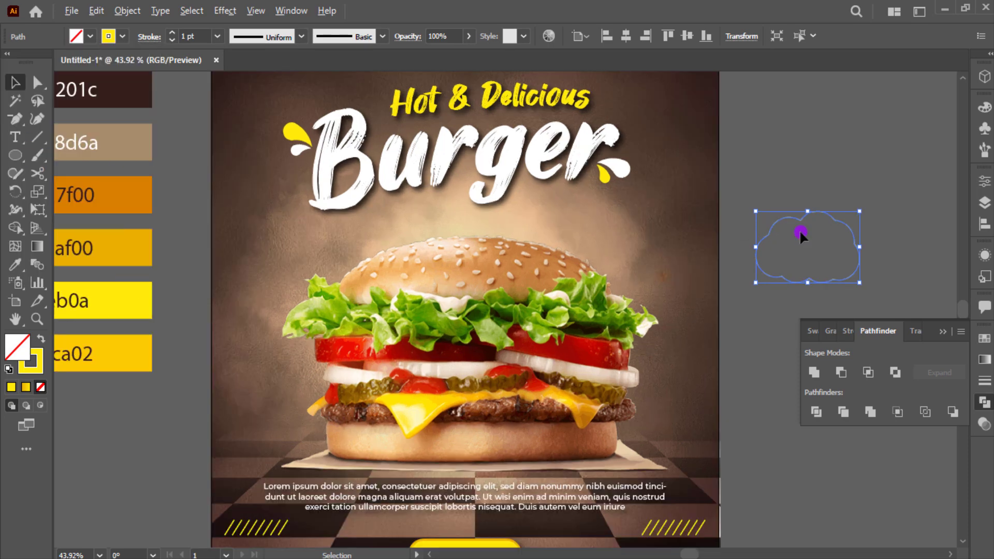
scroll(800, 228, "up", 2)
scroll(799, 229, "down", 2)
left_click(149, 37)
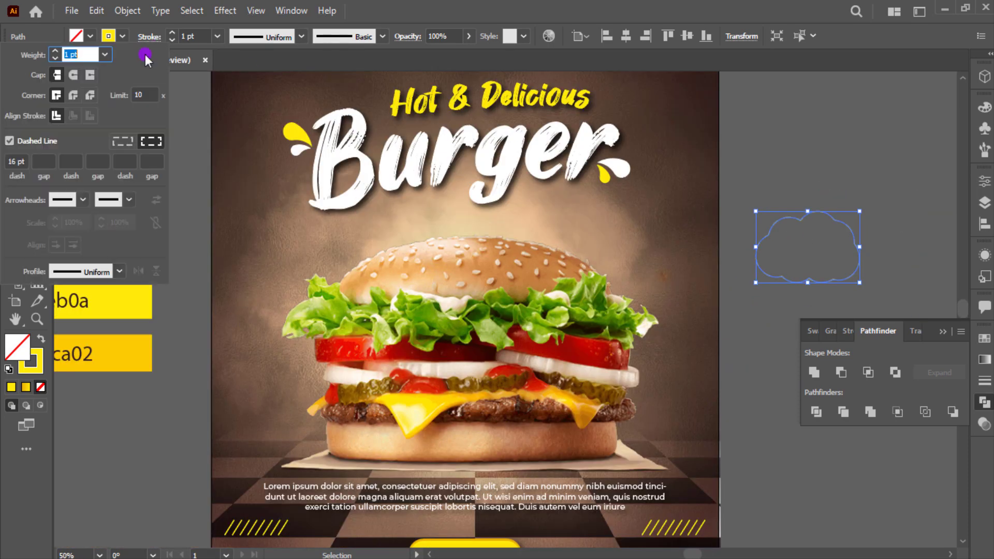
left_click(21, 162)
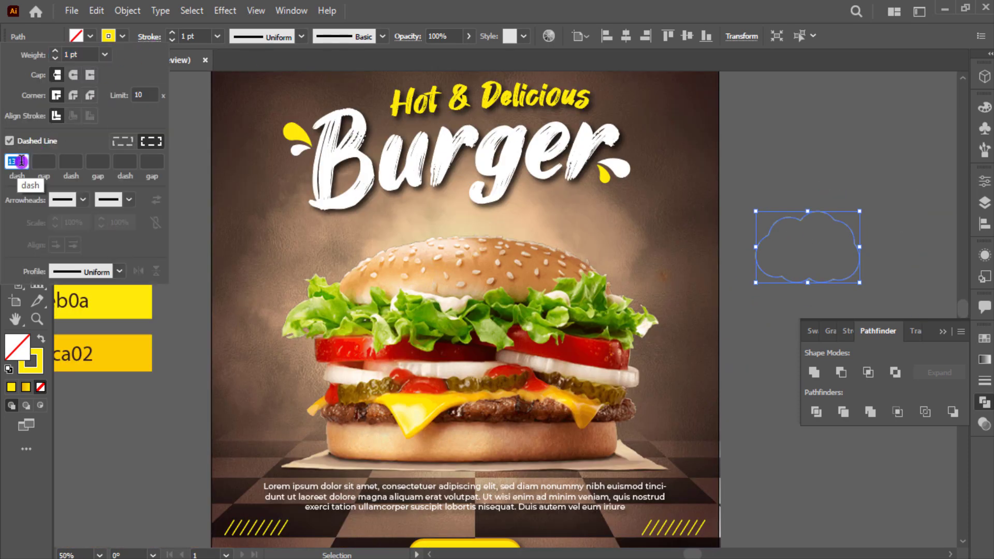
type("10")
left_click(86, 52)
type("4")
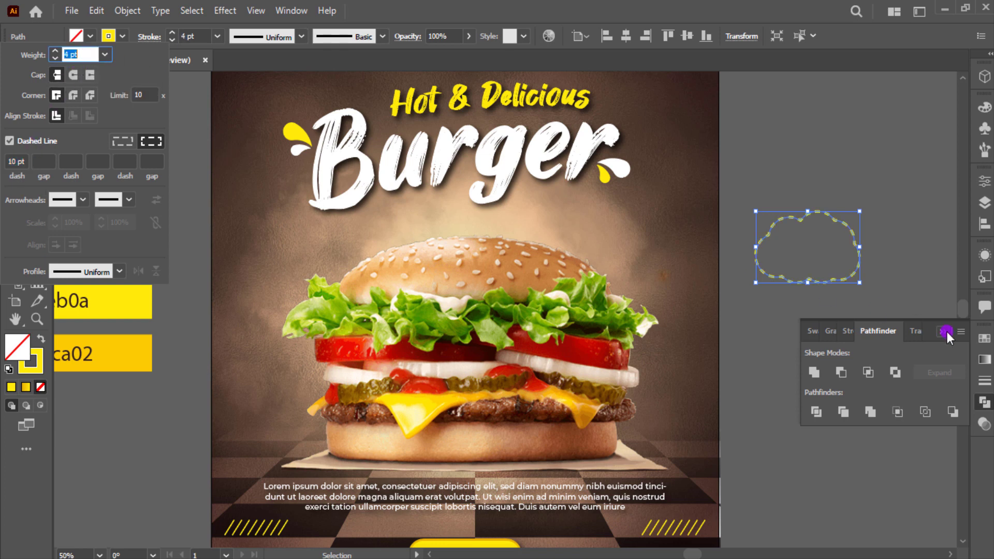
left_click(868, 273)
left_click(851, 282)
mouse_move(860, 283)
left_mouse_down()
mouse_move(843, 270)
mouse_move(680, 267)
left_mouse_up()
Step: Rotate the cloud slightly clockwise and draw a squiggly trail below it with the Pencil
key("ctrl+equal")
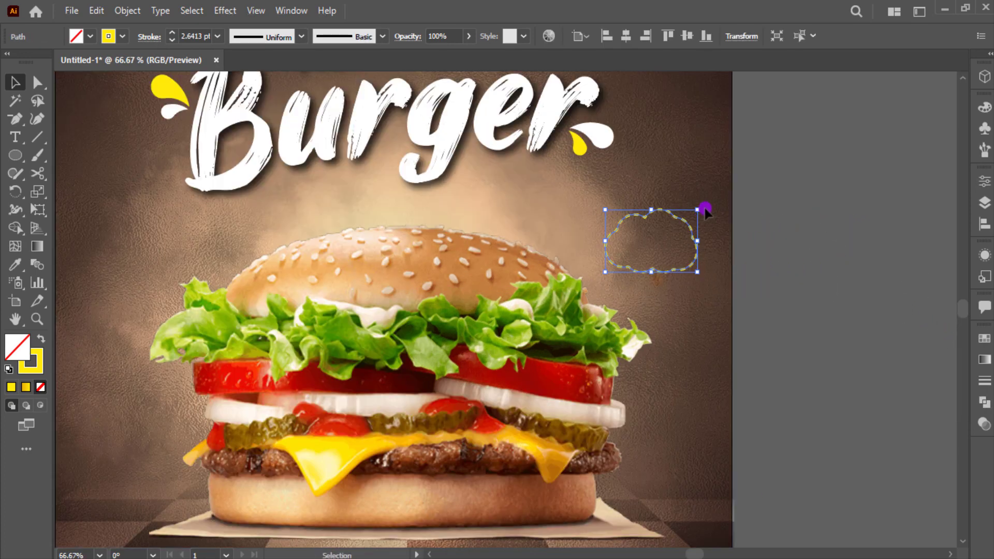
left_click_drag(701, 207, 709, 235)
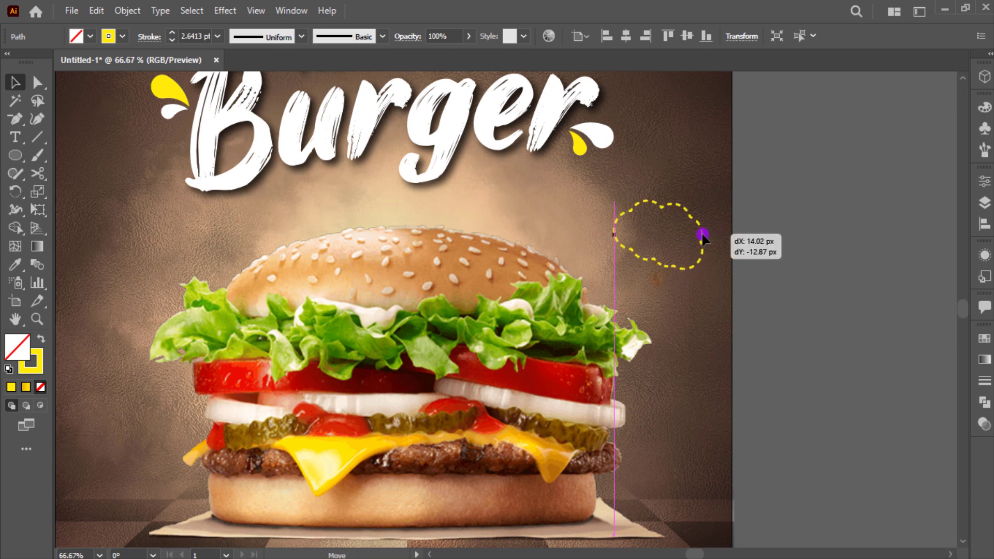
key("n")
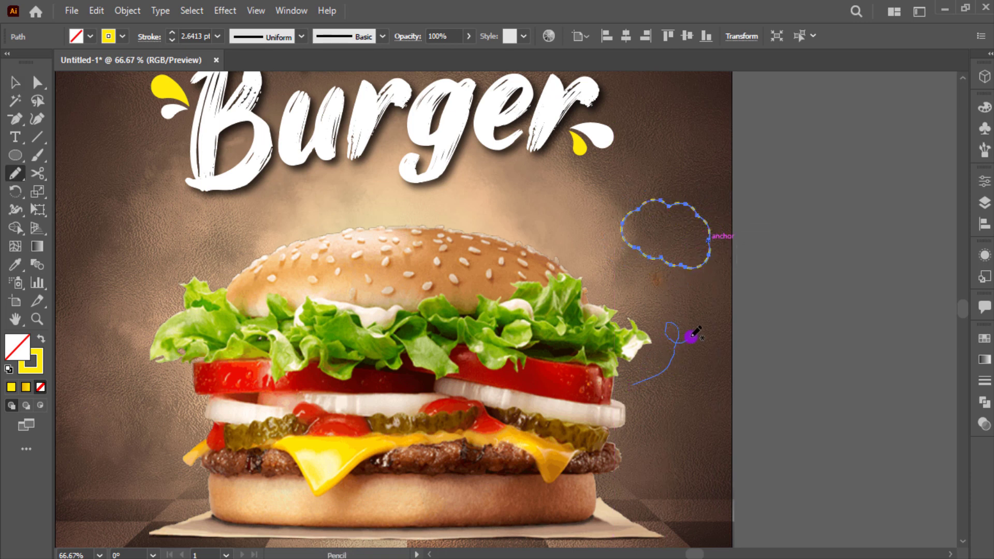
left_click_drag(631, 385, 684, 288)
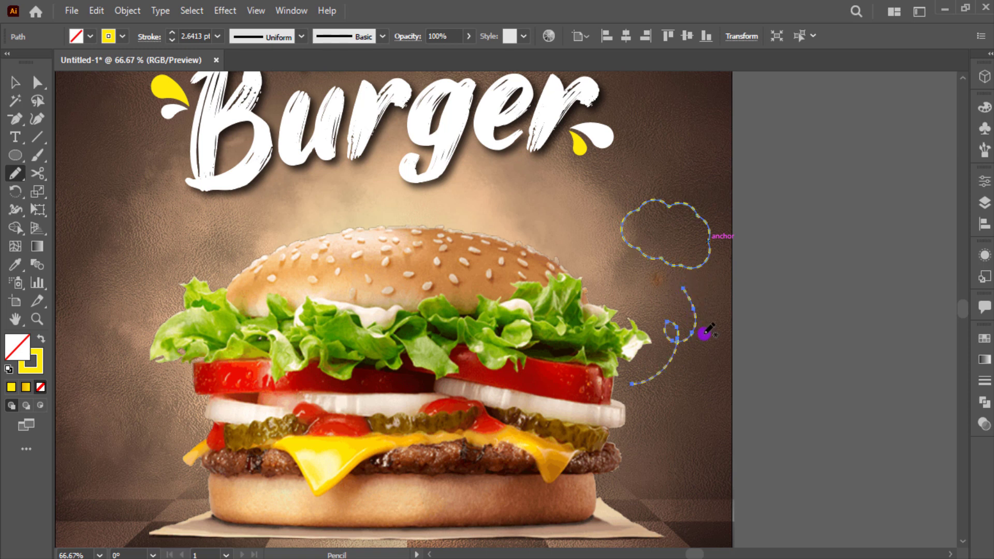
left_click(705, 333, "ctrl")
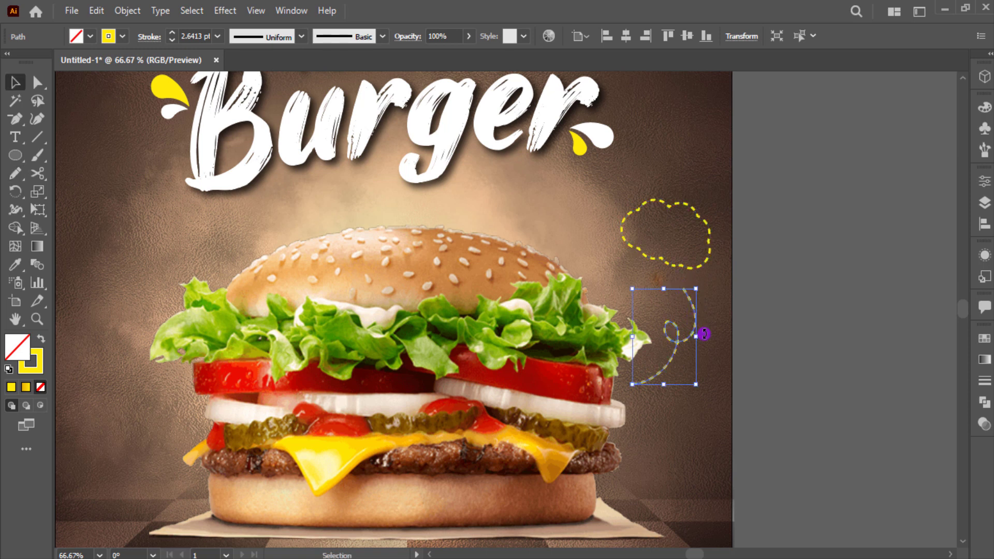
Step: Create a triangle with the Star tool set to 3 points
left_click(16, 159)
left_click(76, 228)
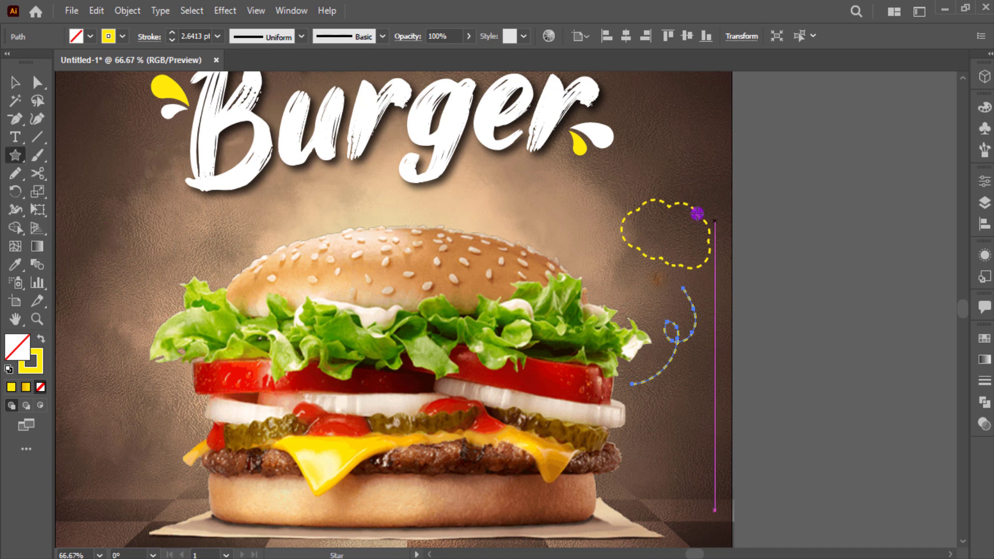
left_click(797, 209)
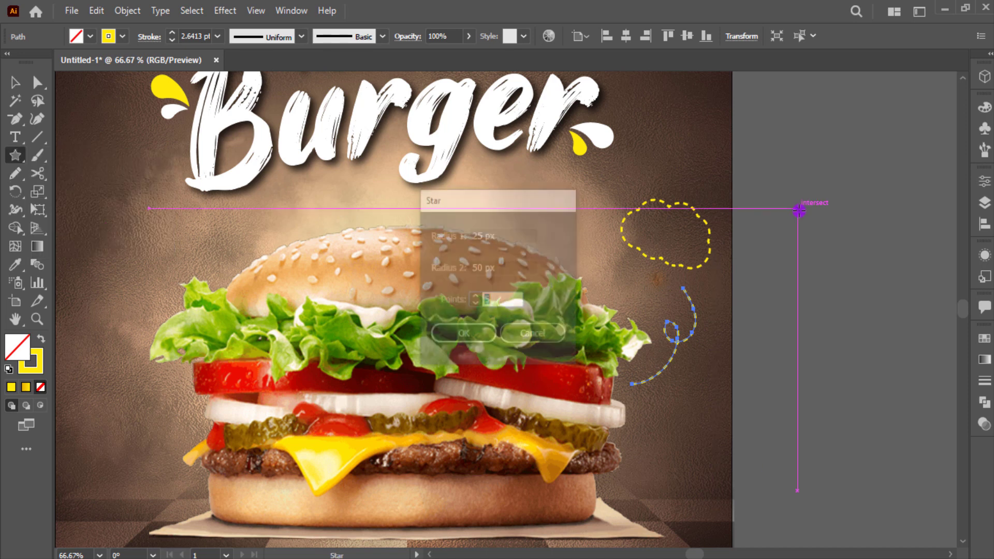
left_click(464, 341)
key("v")
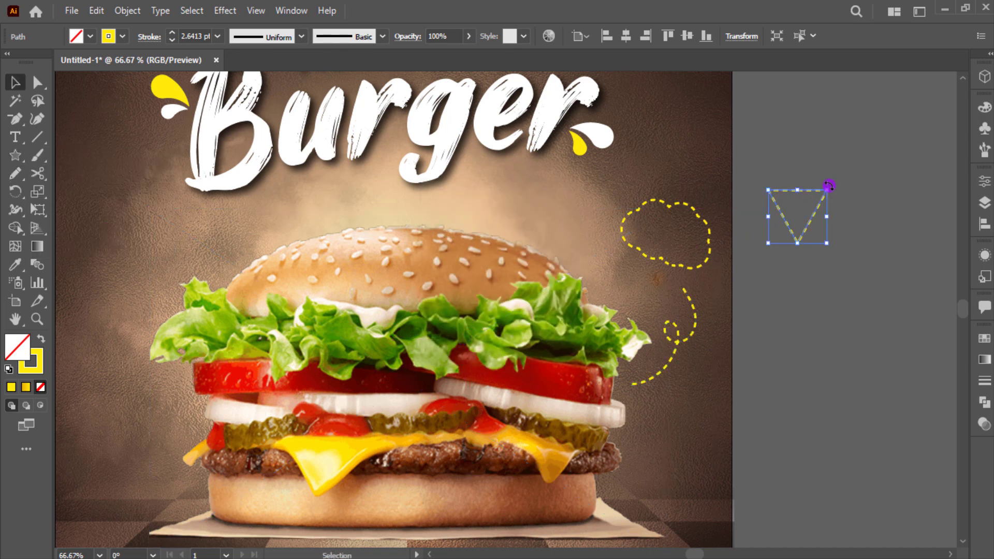
Step: Rotate, fill yellow and shrink the triangle, placing it as the squiggle's arrowhead
left_click_drag(829, 189, 764, 270)
key("shift+x")
mouse_move(828, 243)
left_mouse_down()
mouse_move(808, 223)
mouse_move(689, 303)
mouse_move(721, 293)
mouse_move(694, 288)
left_mouse_up()
left_click(835, 213)
scroll(689, 303, "up", 3)
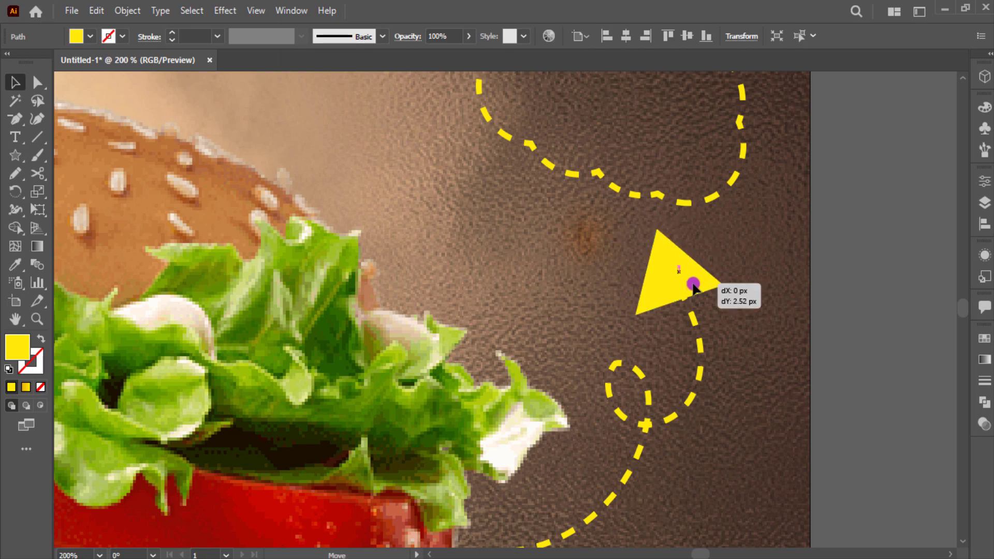
left_click(750, 223)
Step: Rotate the cloud back counterclockwise and nudge it slightly right and down
scroll(728, 318, "up", 3)
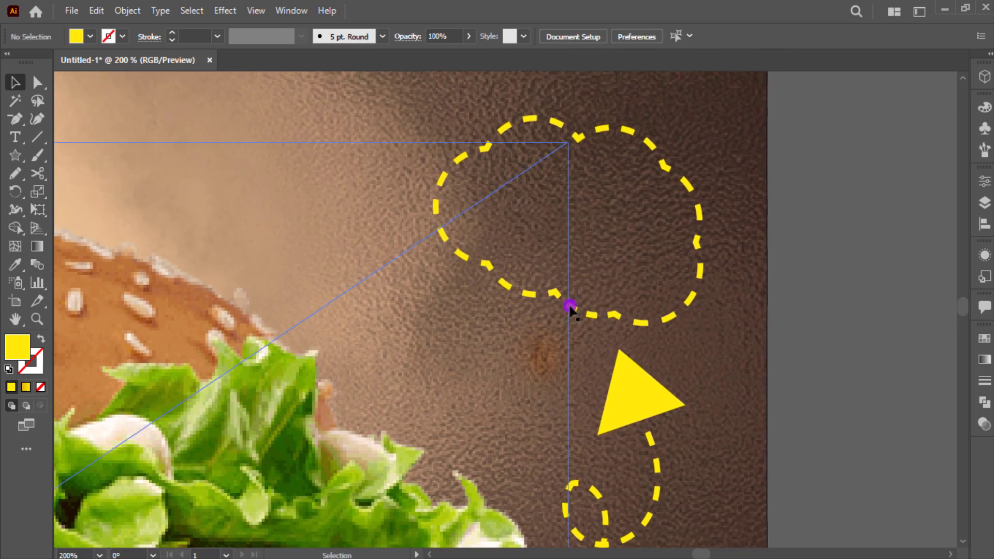
left_click(570, 307)
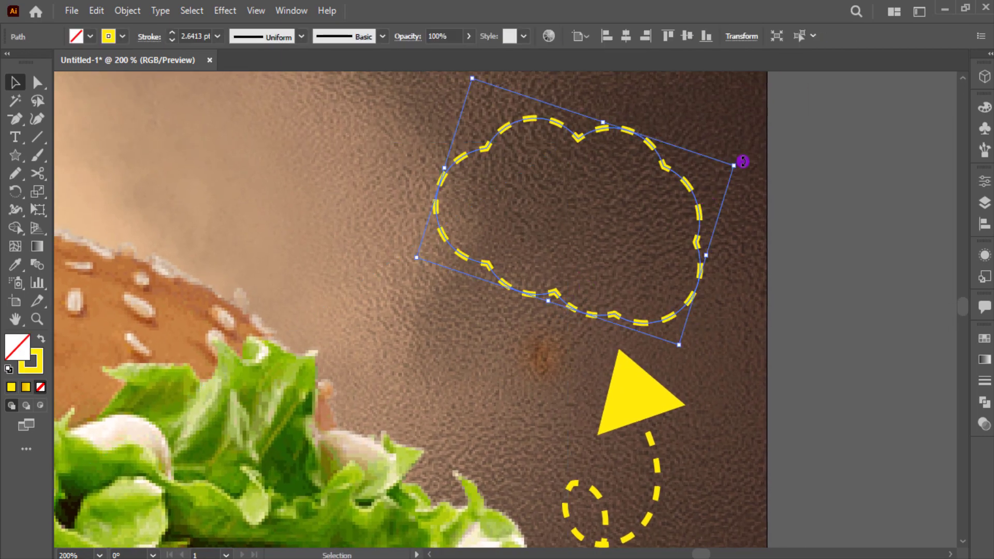
left_click_drag(743, 162, 730, 149)
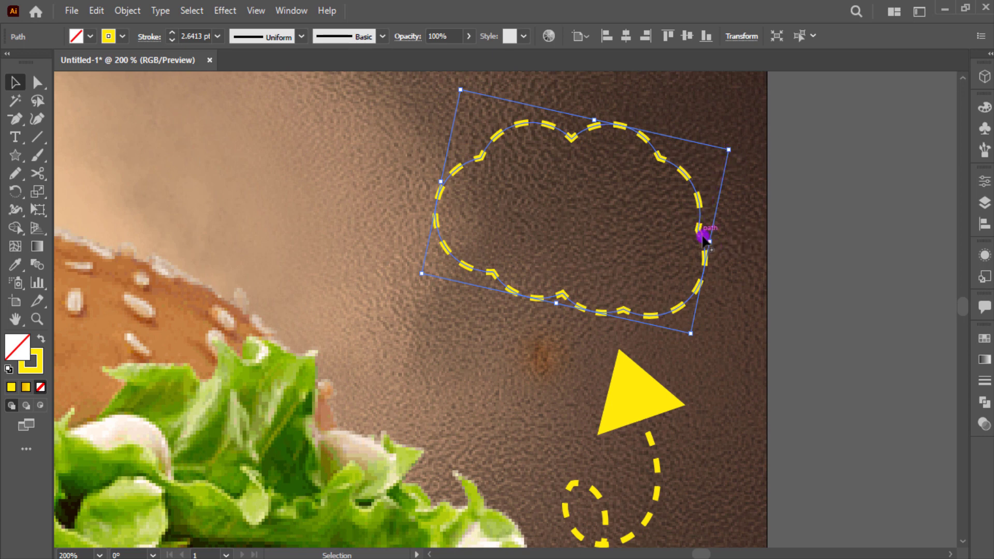
left_click_drag(703, 237, 716, 240)
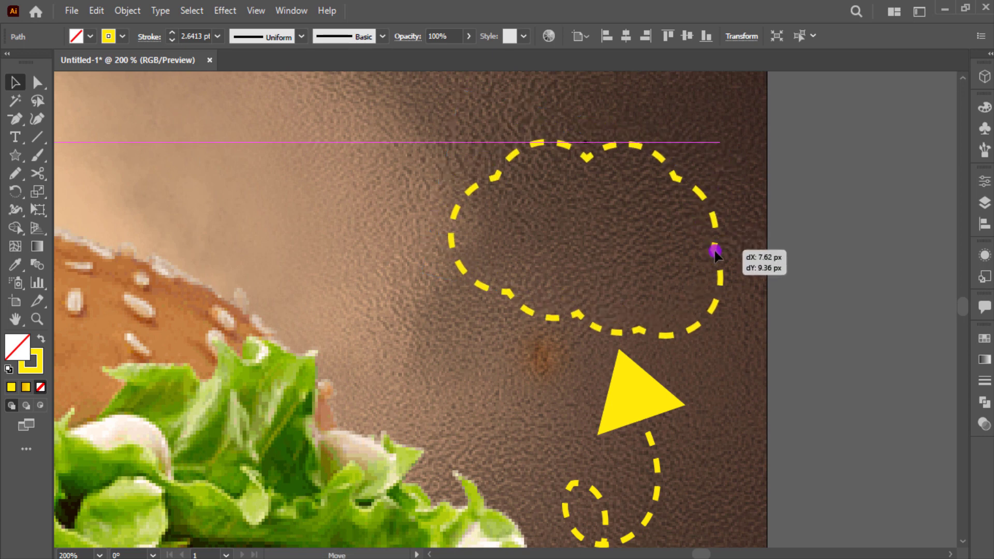
left_click(798, 212)
scroll(803, 213, "right", 3)
Step: Type '25%' beside the artboard and set it in Montserrat Black
left_click(17, 138)
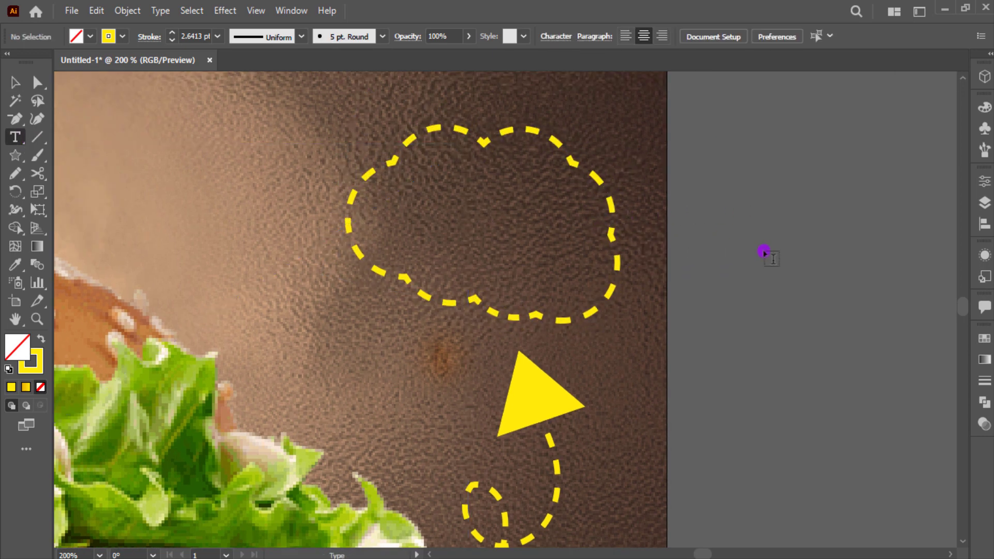
left_click(774, 254)
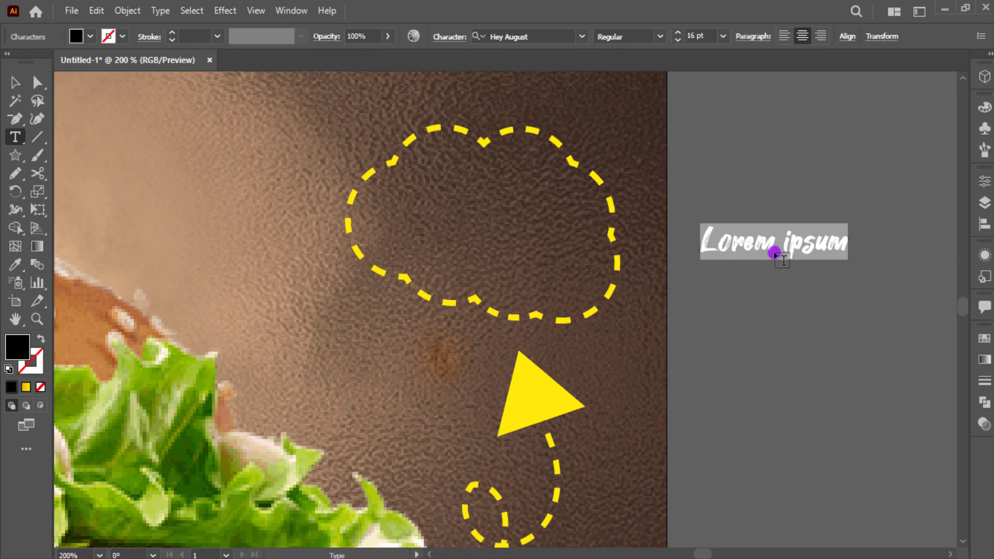
type("25%")
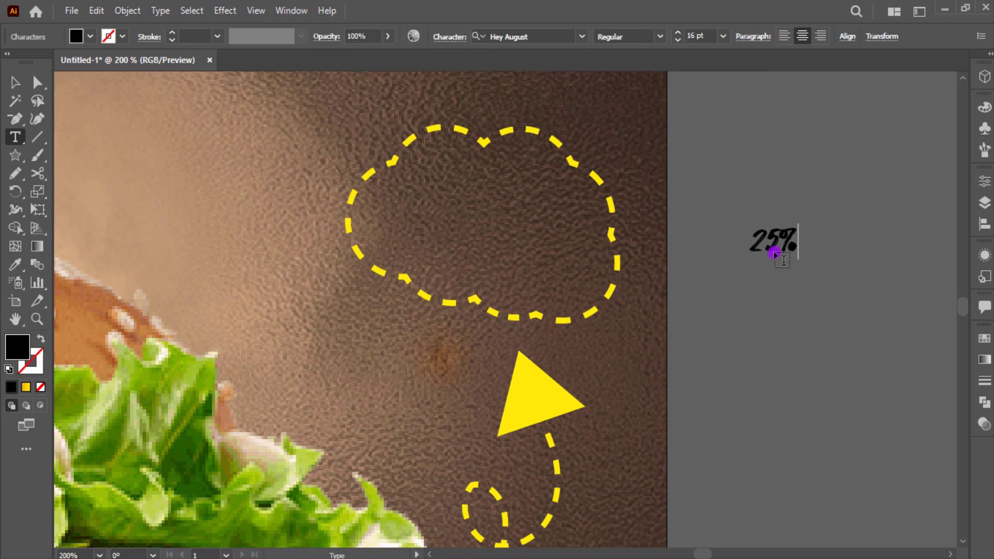
left_click(14, 82)
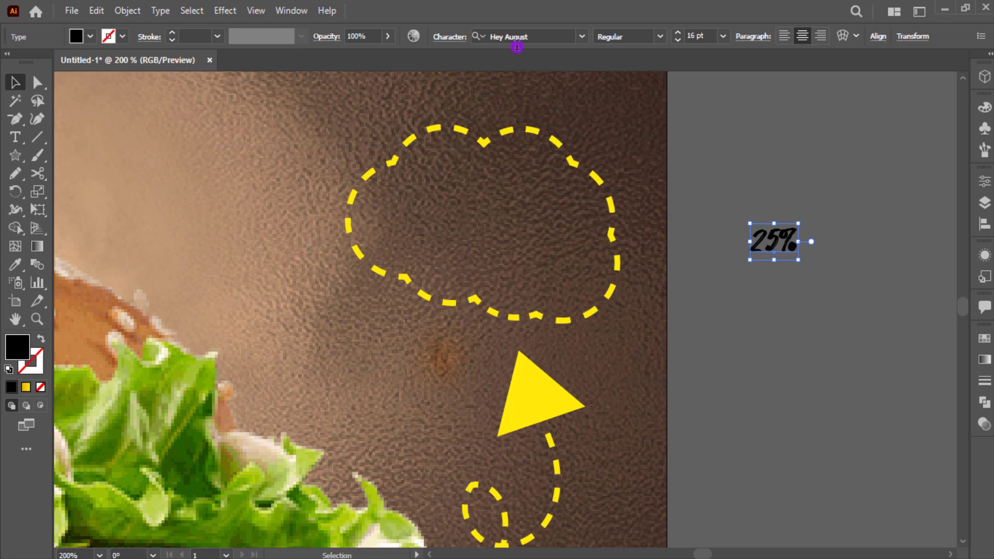
left_click(561, 38)
type("c")
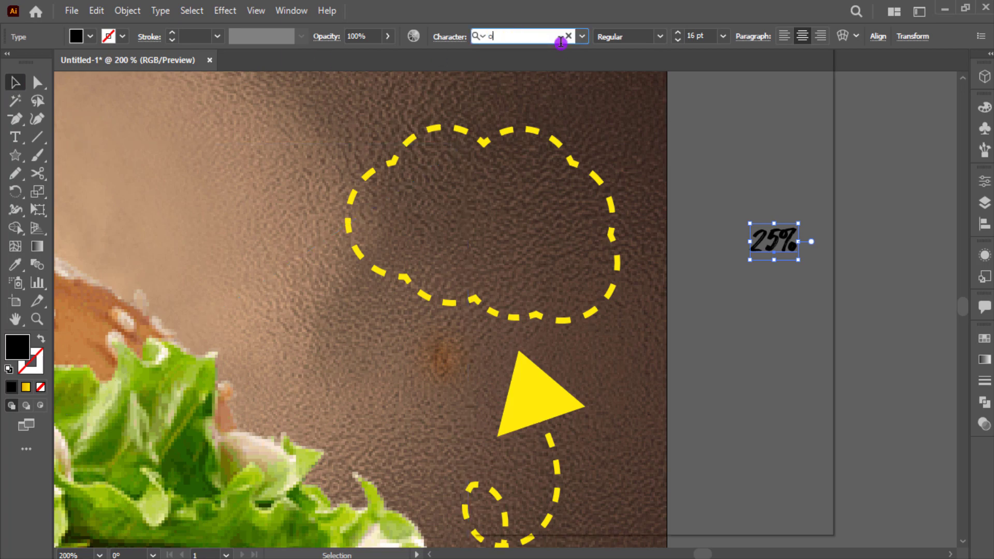
type("on")
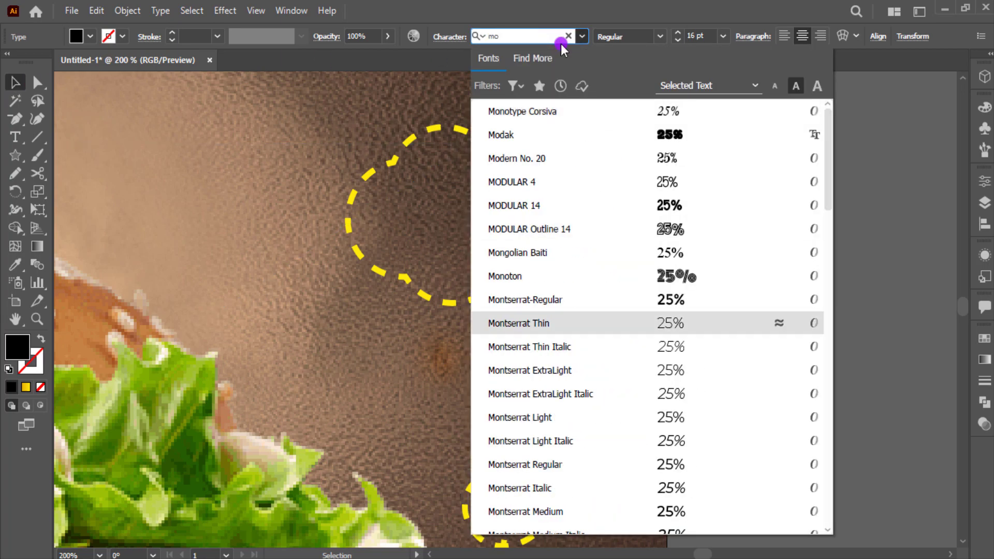
scroll(642, 373, "down", 1)
left_click(689, 511)
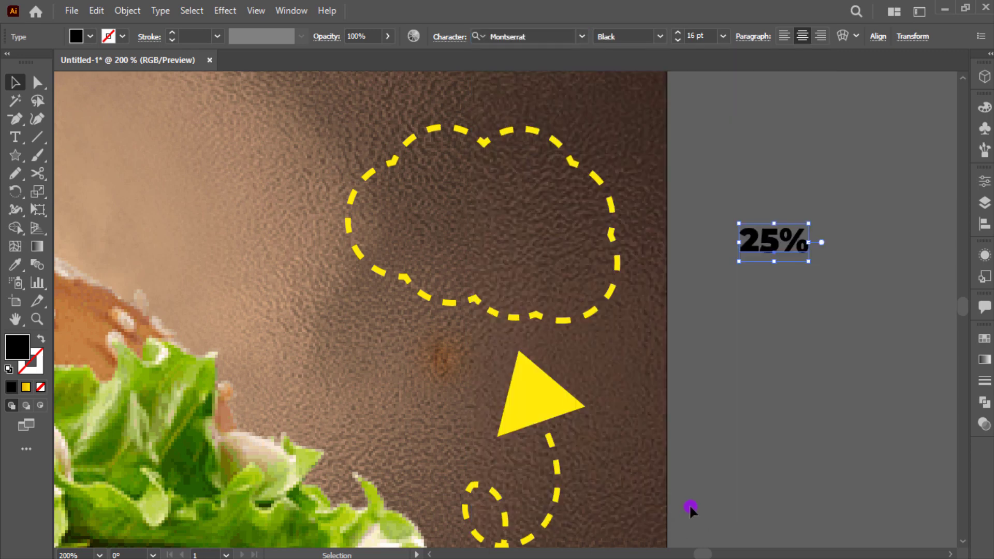
Step: Scale 25% into the cloud and add a smaller copy reading 'OFF' above it
left_click_drag(810, 262, 834, 279)
mouse_move(788, 258)
left_mouse_down()
mouse_move(534, 280)
mouse_move(614, 317)
left_mouse_up()
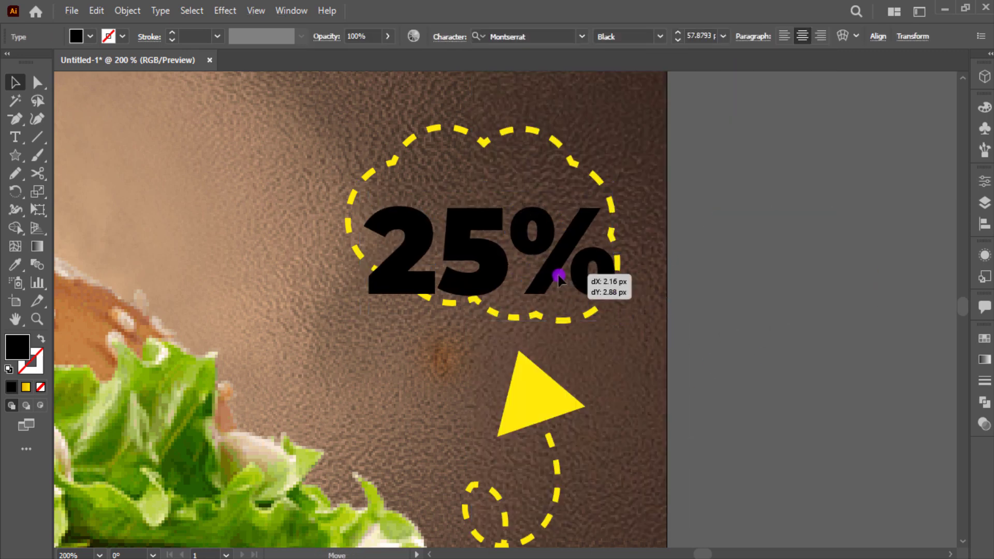
mouse_move(561, 274)
left_mouse_down()
mouse_move(551, 277)
mouse_move(839, 254)
left_mouse_up()
double_click(839, 253)
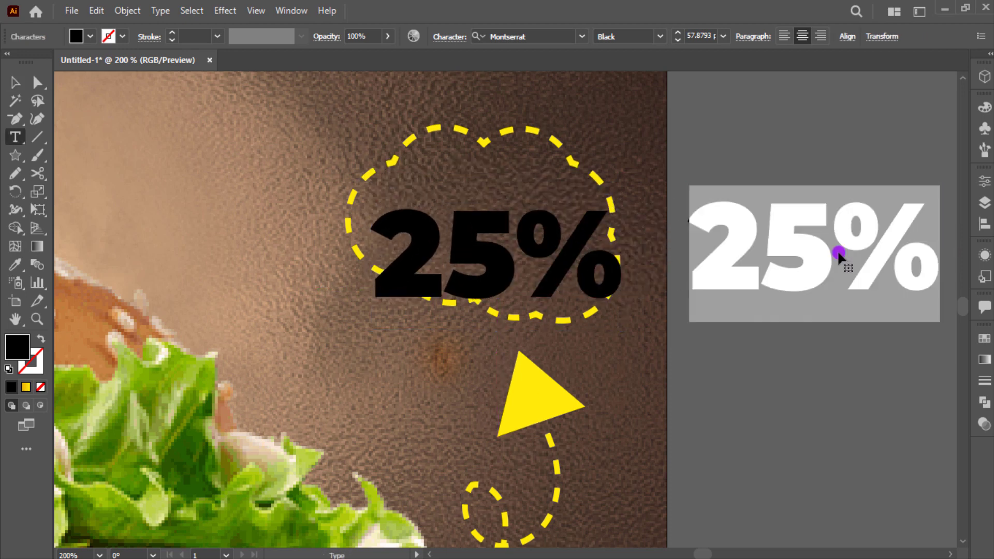
type("OFF")
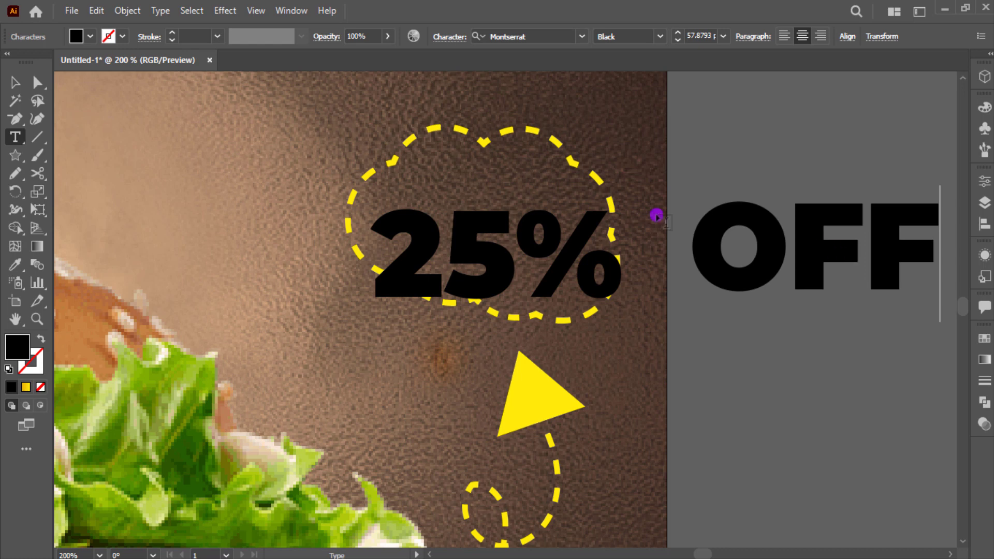
left_click(16, 83)
left_click_drag(942, 184, 895, 202)
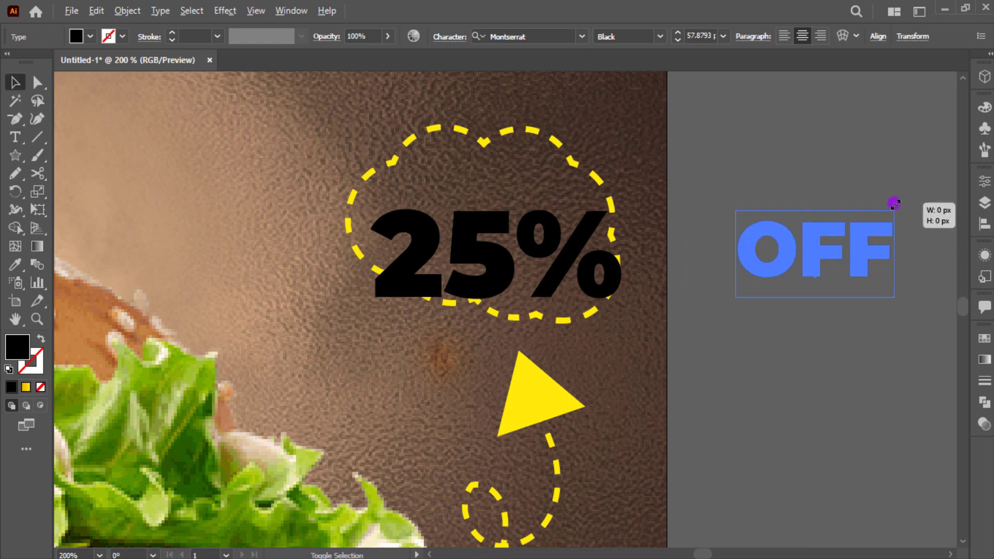
left_click_drag(746, 243, 520, 173)
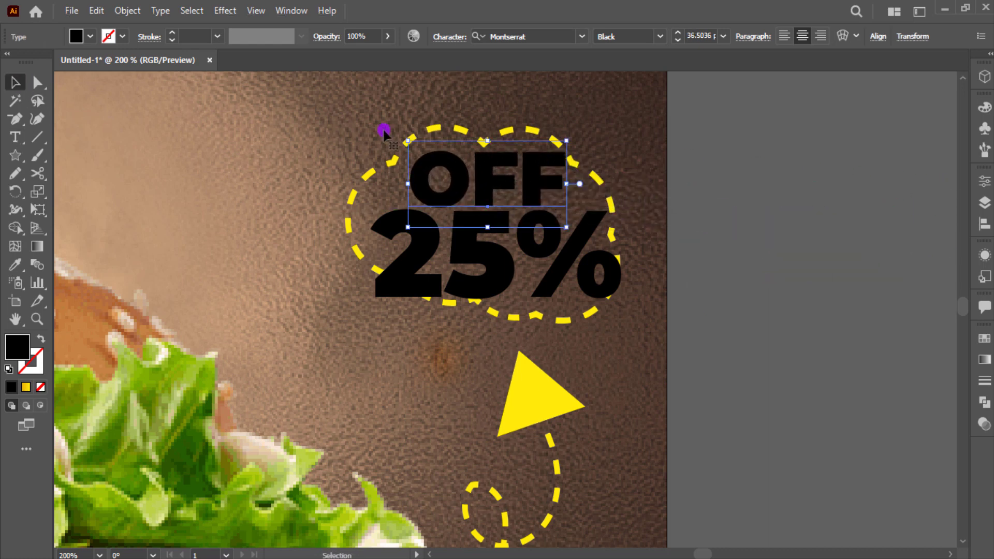
Step: Fill OFF white and eyedrop the triangle's yellow onto 25%
left_click(91, 36)
left_click(32, 62)
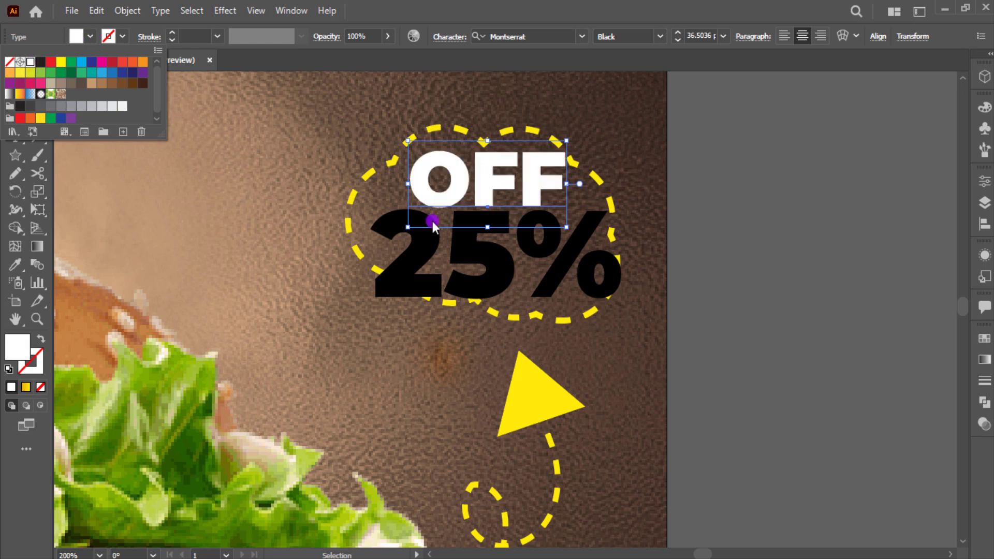
key("Escape")
left_click(454, 259)
key("i")
left_click(560, 407)
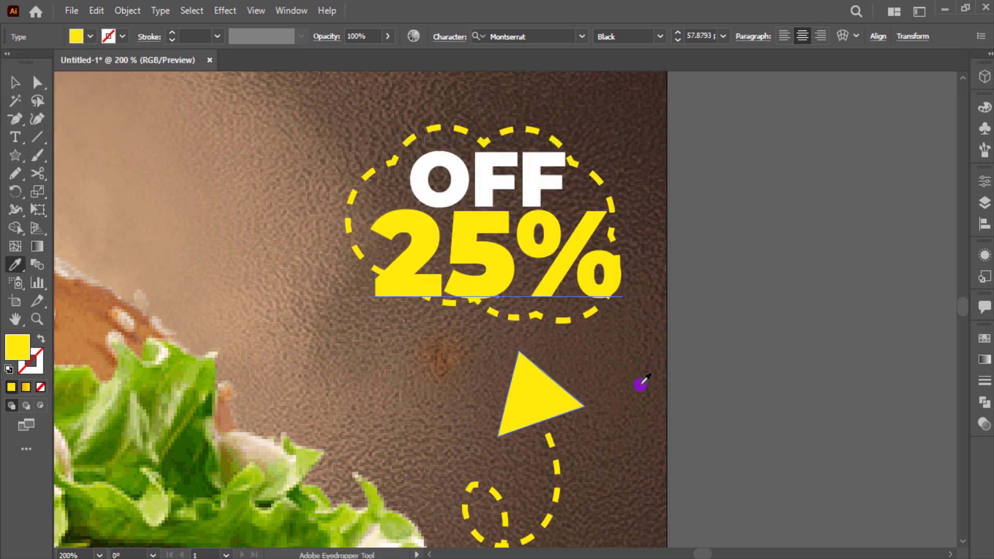
key("v")
left_click(748, 356)
Step: Scale OFF and 25% down together, nudge them inside the cloud, and fit the flyer in view
left_click(541, 206)
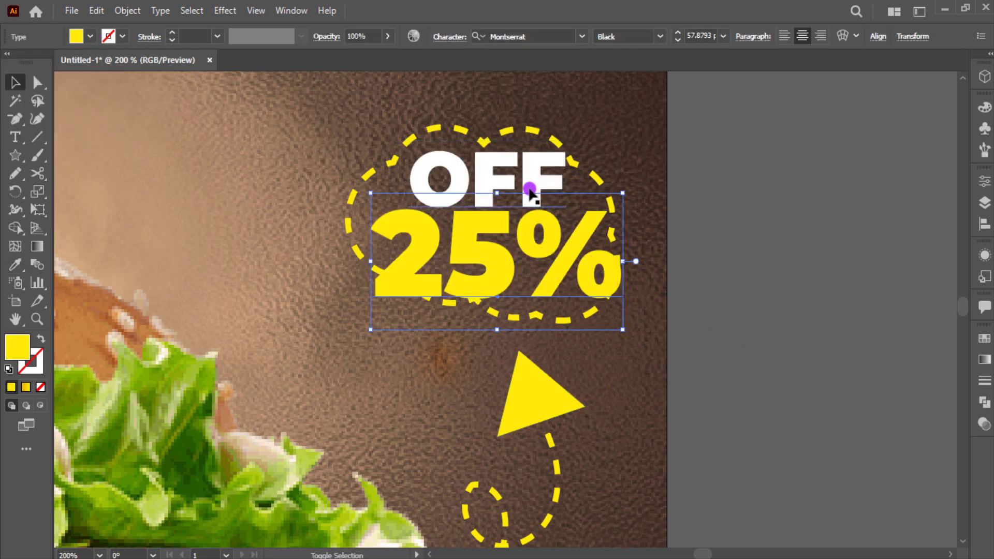
left_click(552, 167, "shift")
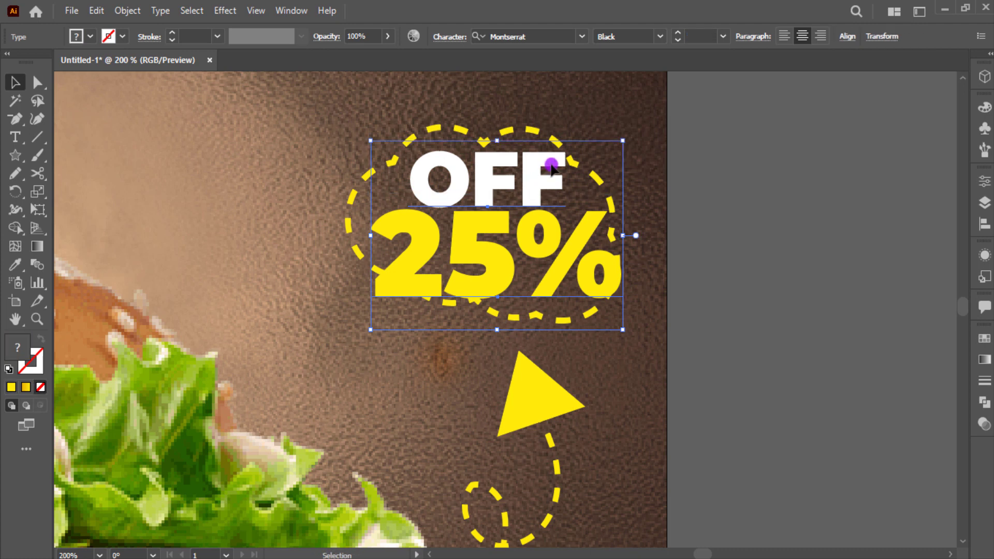
left_click(625, 141, "shift")
left_click(604, 168, "shift")
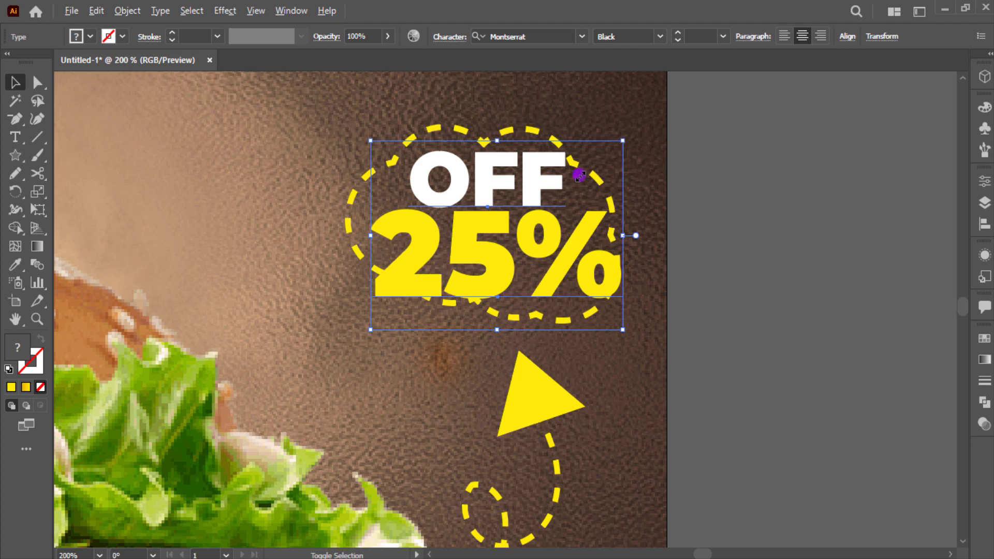
left_click_drag(623, 140, 586, 169)
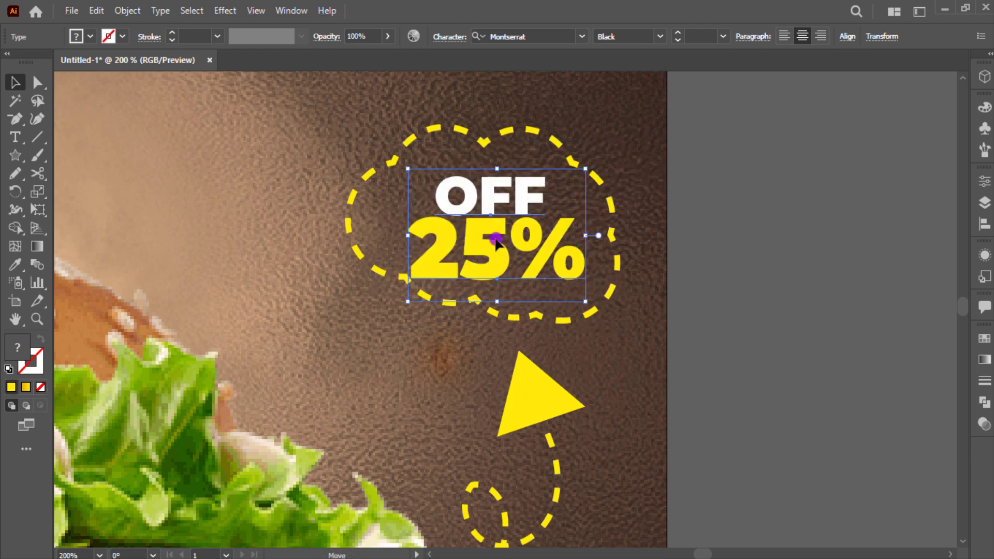
mouse_move(496, 241)
left_mouse_down()
mouse_move(488, 230)
mouse_move(522, 256)
left_mouse_up()
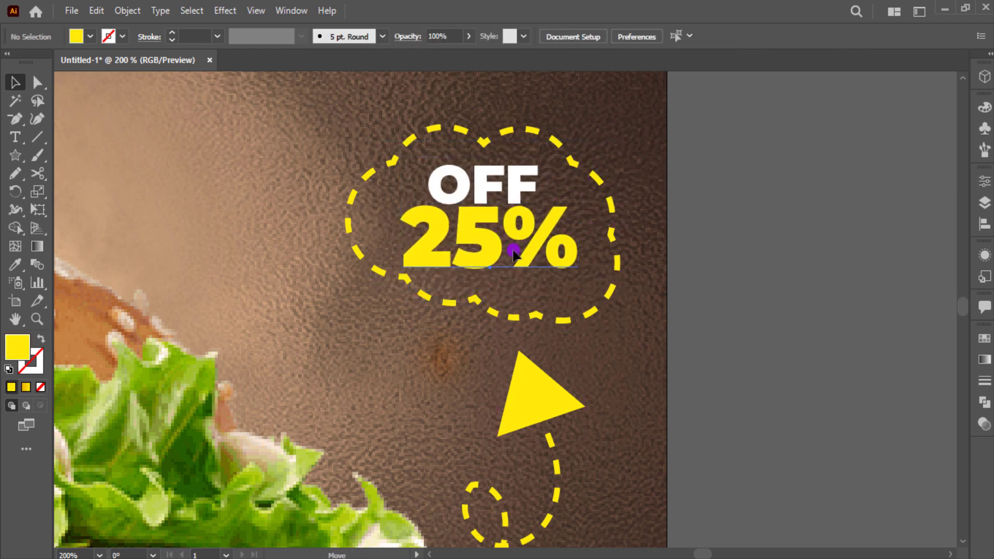
left_click(694, 135)
key("ctrl+0")
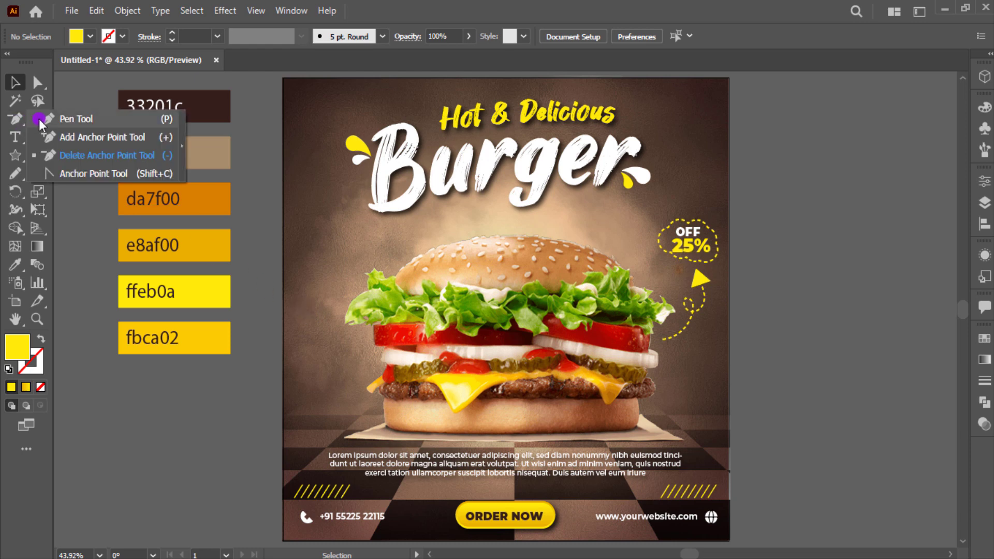
Step: Draw a curved path with the Pen tool arching over the burger bun's left side
left_click_drag(15, 119, 38, 119)
left_click(332, 288)
left_click_drag(486, 224, 570, 223)
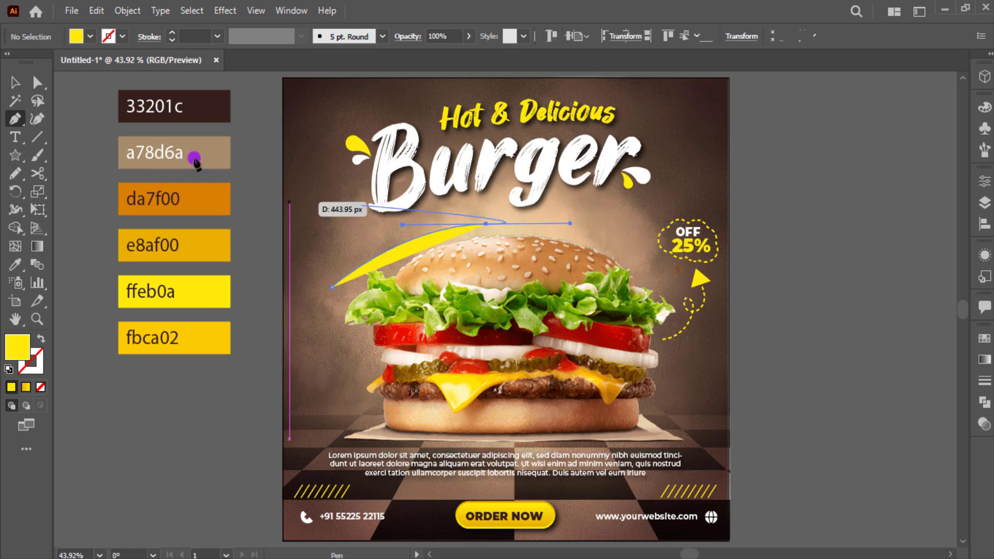
left_click(15, 82)
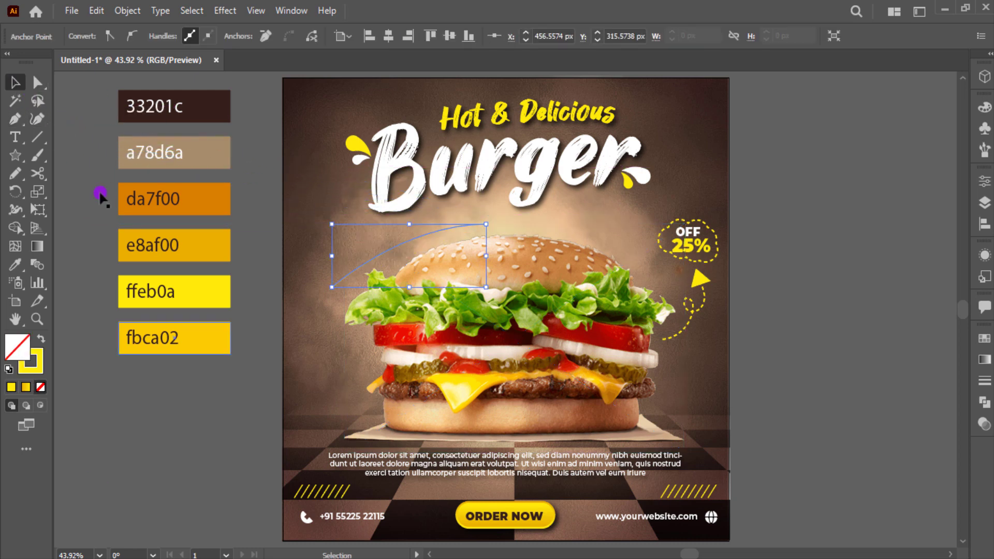
left_click(237, 373)
left_click(389, 251)
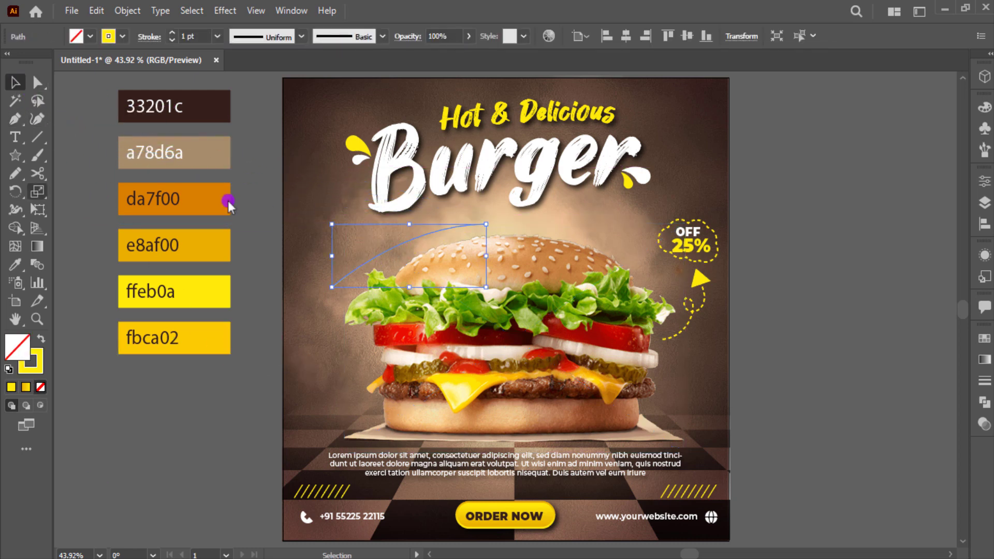
Step: Type 'Today's Best Deal Hurry Up!' along the curve with the Type on a Path tool
left_click(16, 138)
left_click_drag(17, 141, 89, 173)
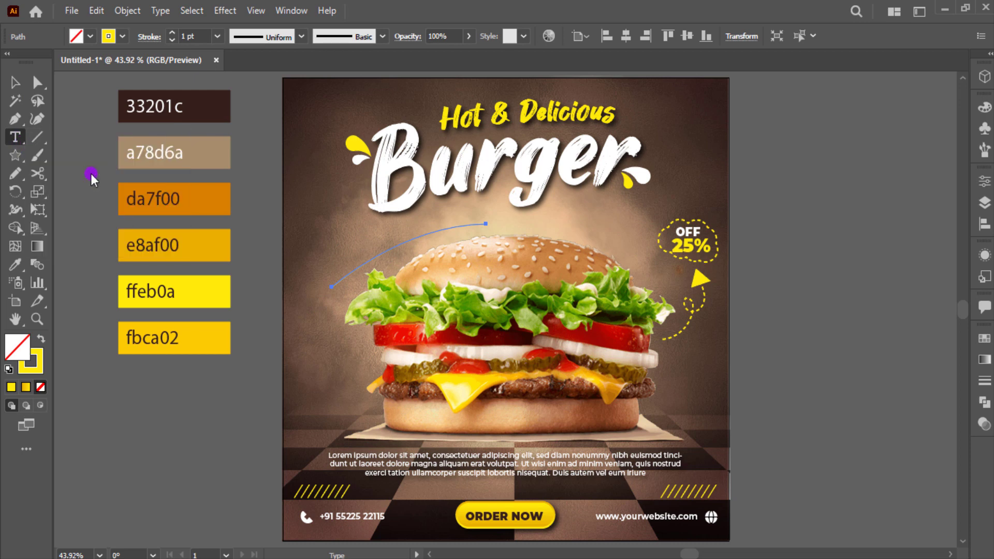
left_click(341, 279)
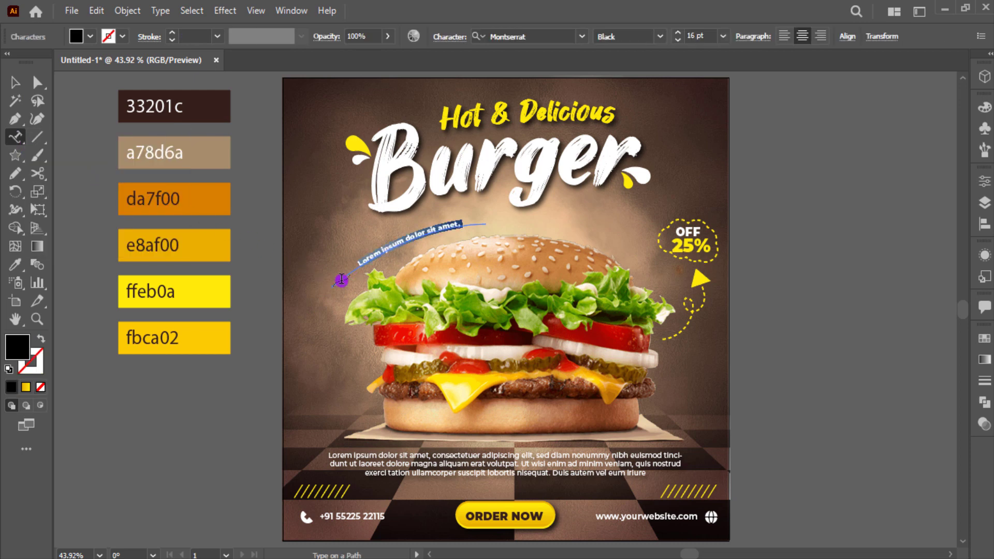
key("BackSpace")
type("Today's Best Deal")
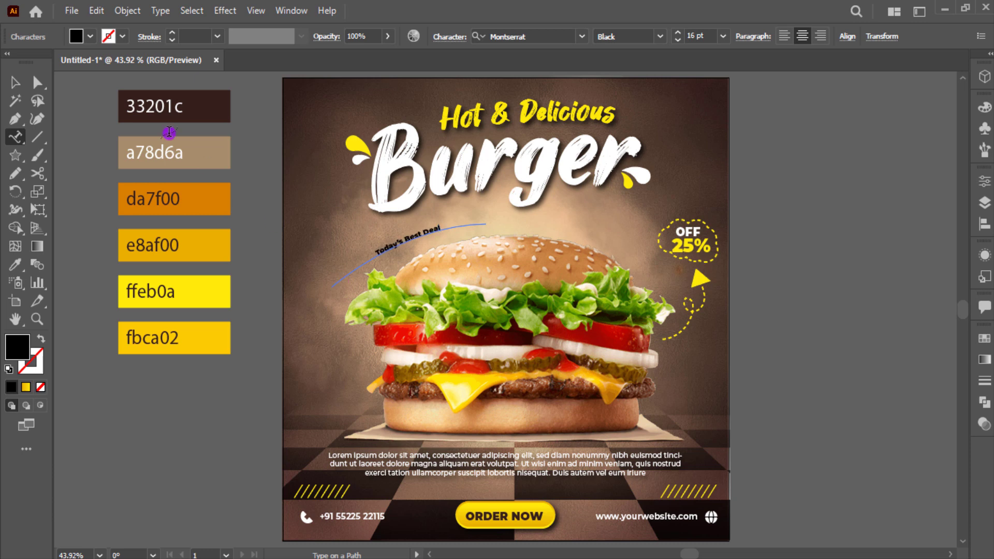
type(" Hurry Up!")
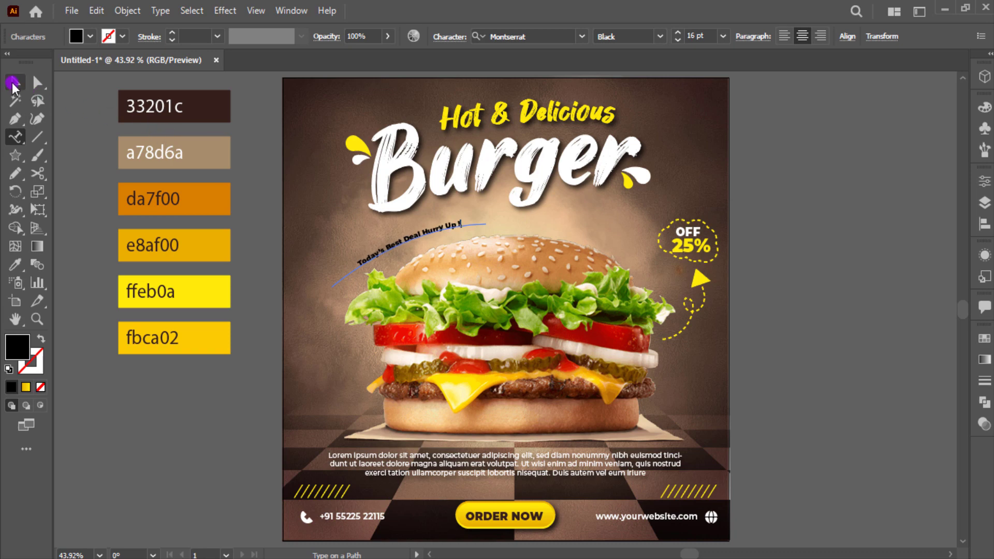
left_click(15, 82)
left_click(582, 35)
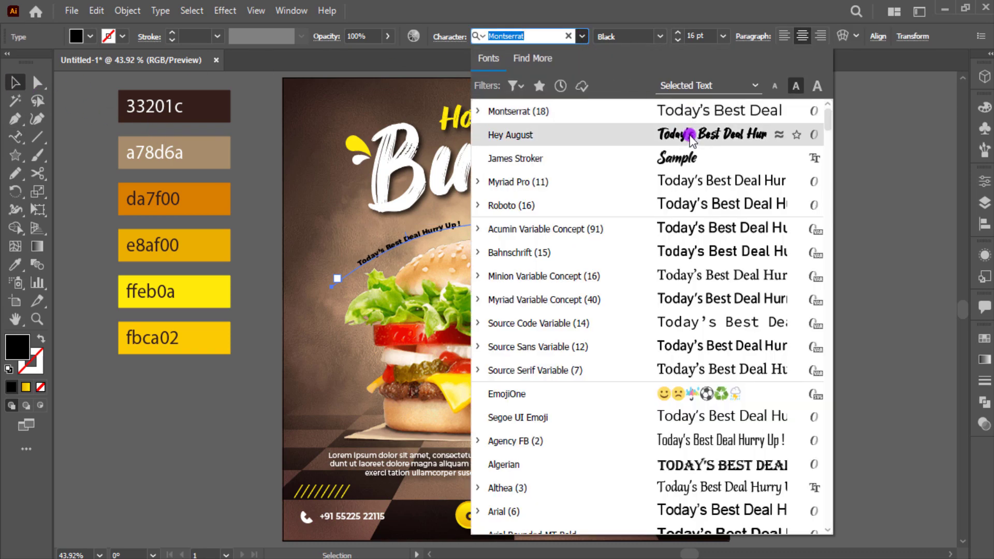
Step: Apply the James Stroker font to the curved tagline and enter its text for editing
left_click(691, 157)
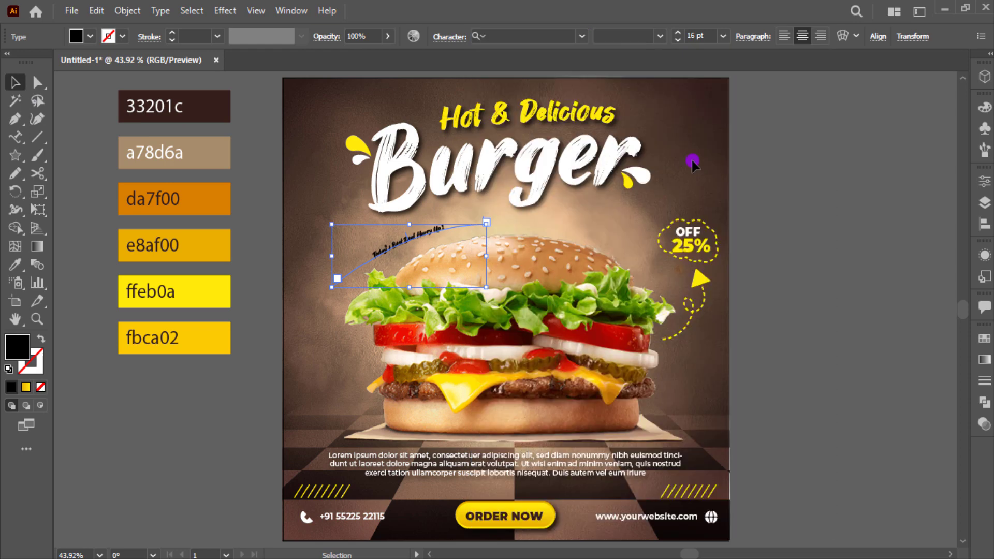
scroll(377, 222, "up", 2)
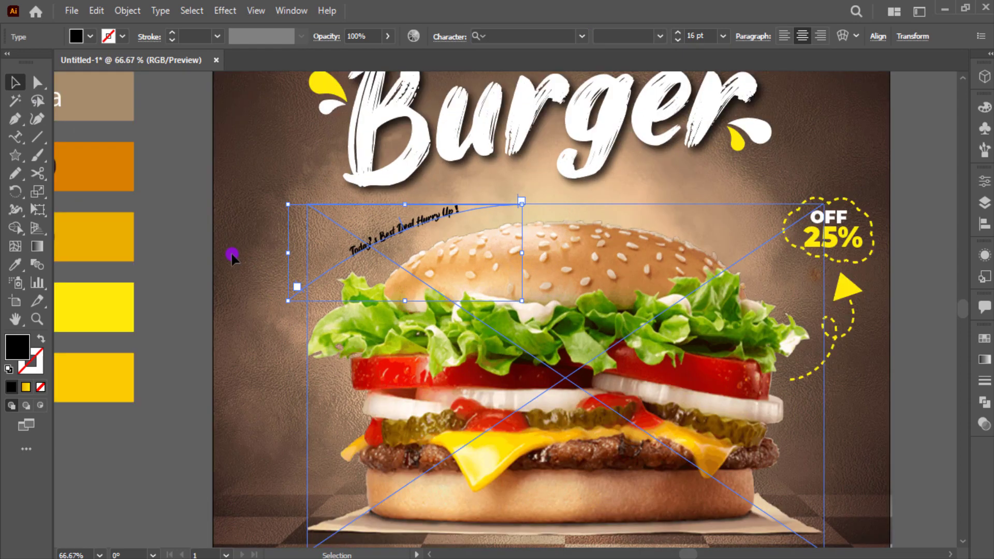
left_click(351, 241)
left_click_drag(352, 244, 403, 228)
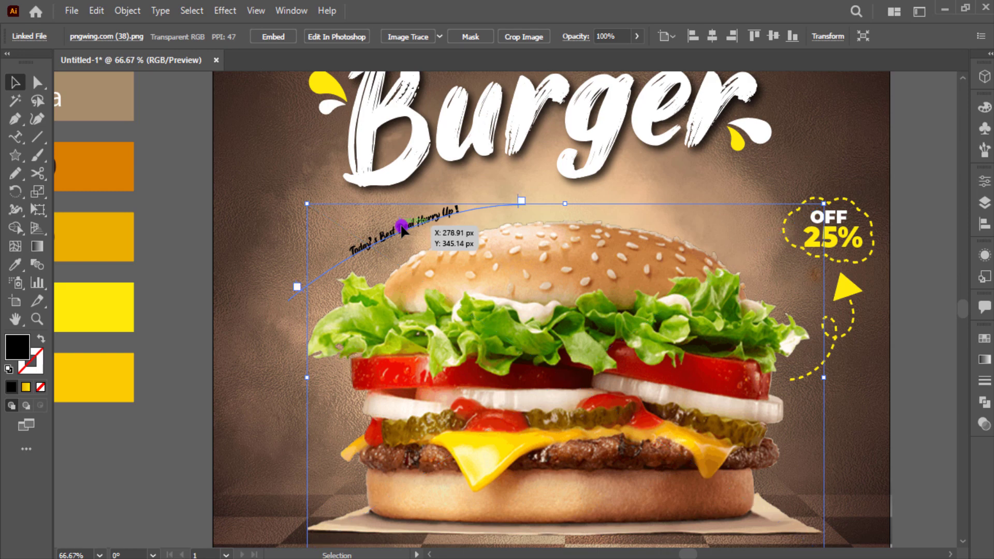
double_click(407, 224)
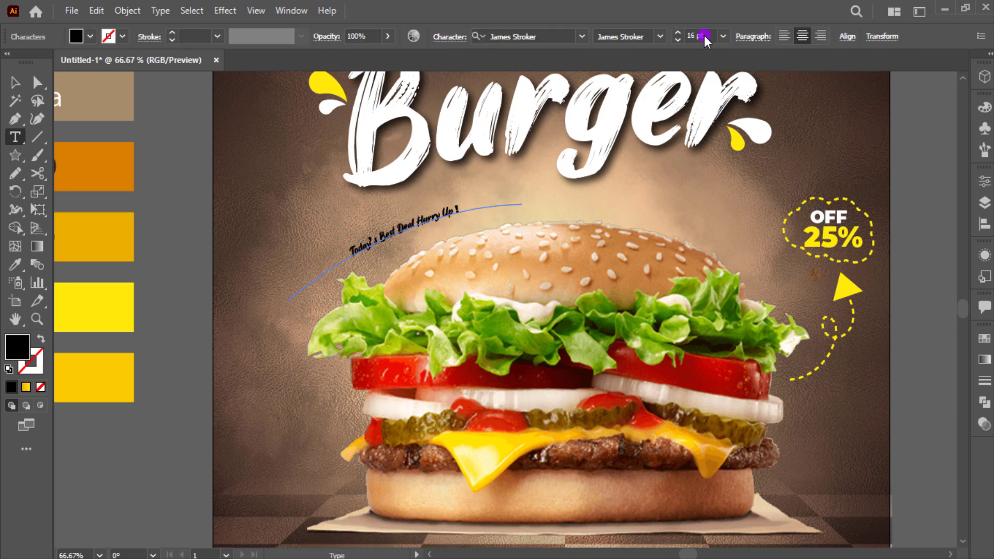
Step: Enlarge all of the curved tagline text to 32 pt
key("ctrl+a")
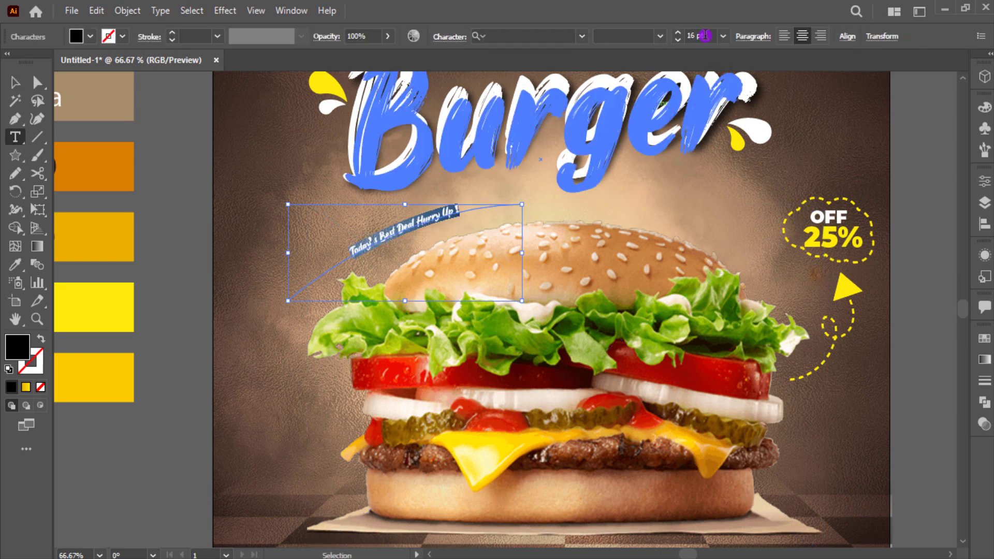
scroll(713, 38, "up", 3)
scroll(712, 37, "up", 4)
scroll(713, 37, "up", 4)
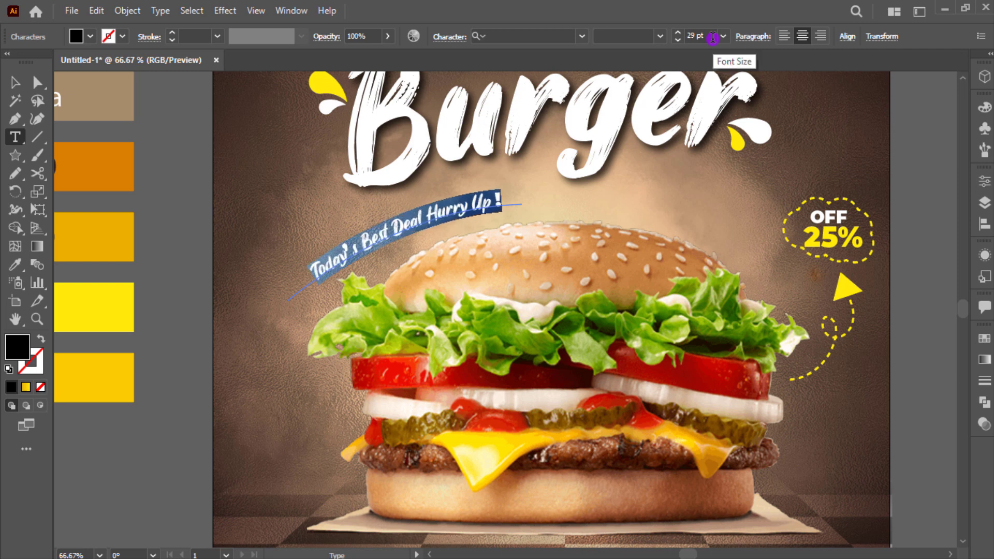
scroll(713, 37, "up", 4)
scroll(712, 37, "up", 2)
scroll(713, 38, "up", 3)
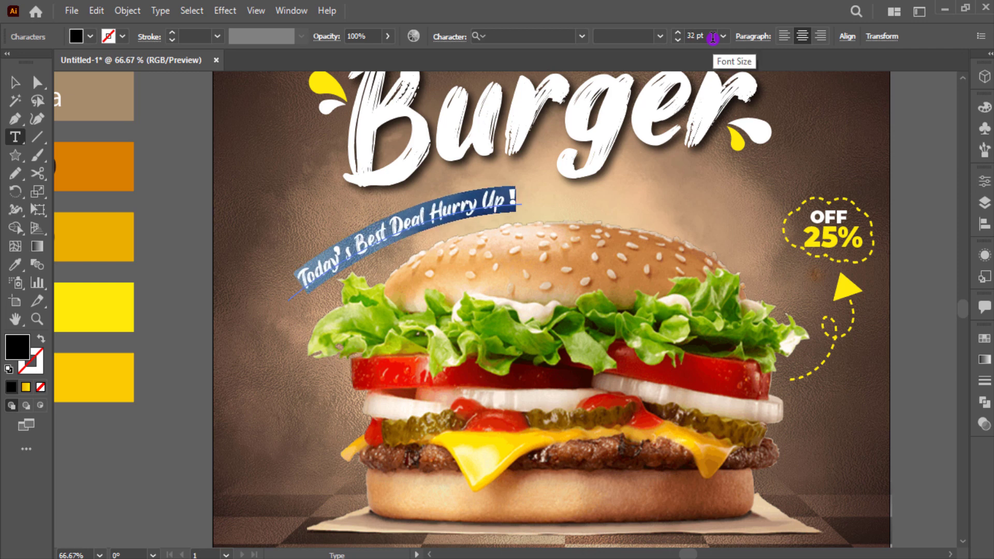
key("Escape")
Step: Fill the curved tagline white, briefly trying the sampled yellow, and refit it to its curve
left_click(304, 178)
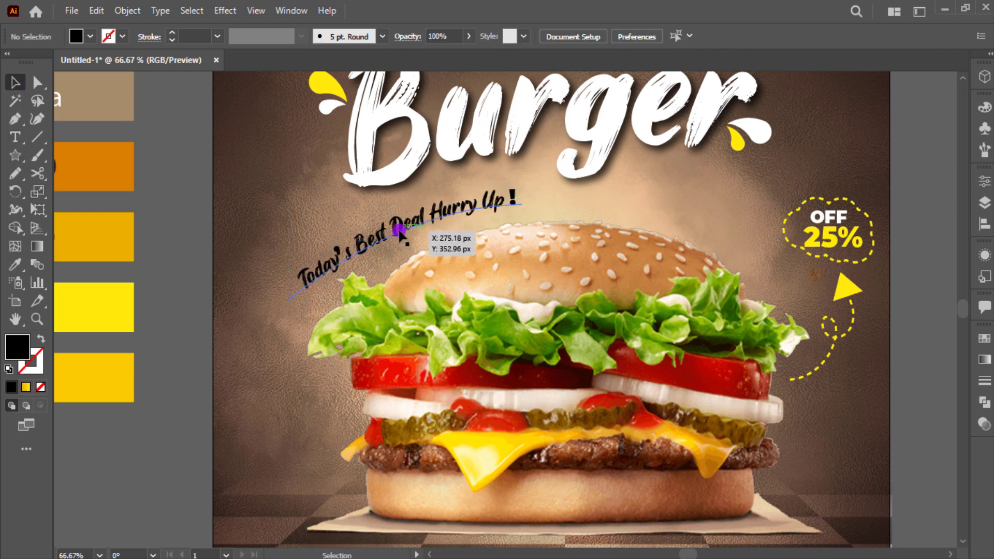
left_click_drag(304, 179, 429, 233)
left_click(77, 36)
left_click(33, 61)
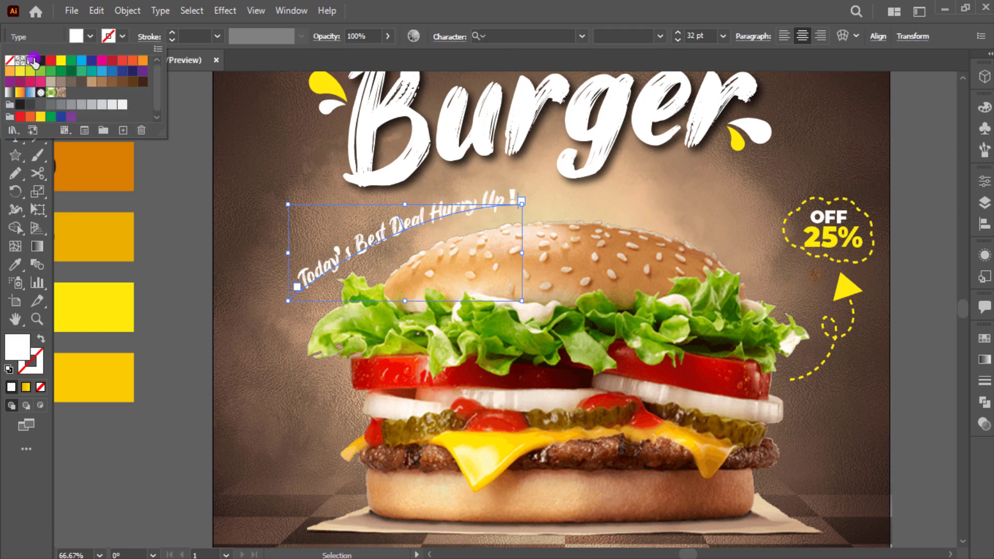
key("i")
left_click(98, 309)
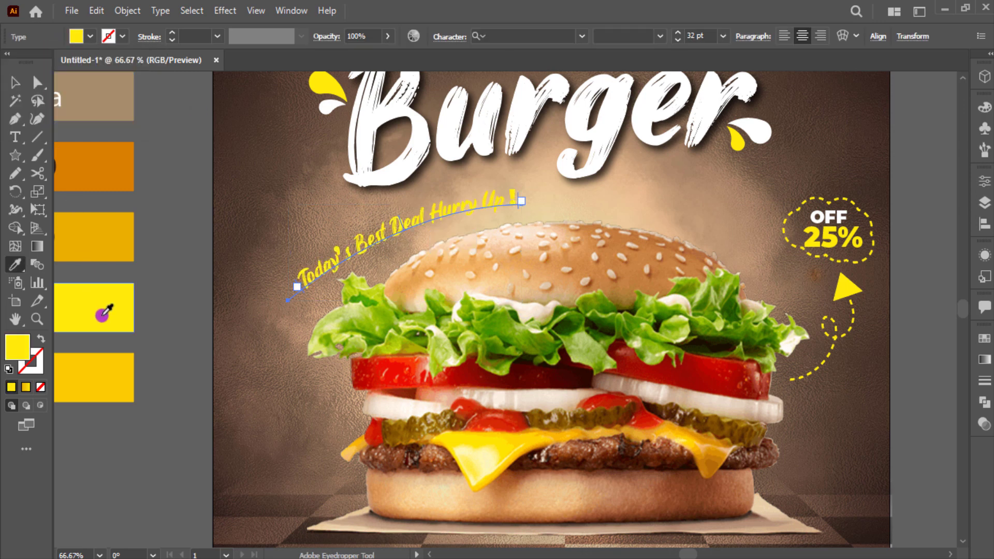
left_click(89, 37)
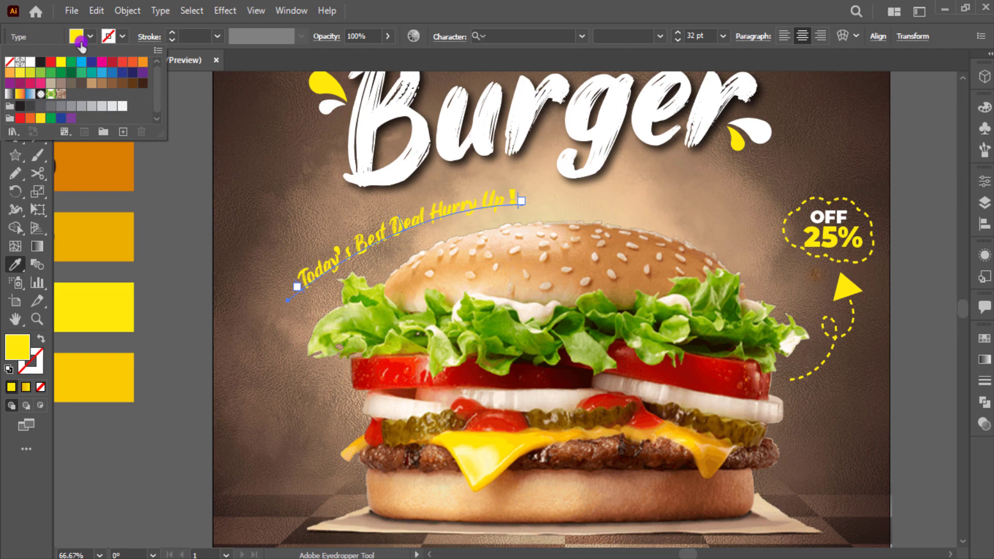
left_click(30, 62)
key("Escape")
key("v")
key("ctrl+shift+period")
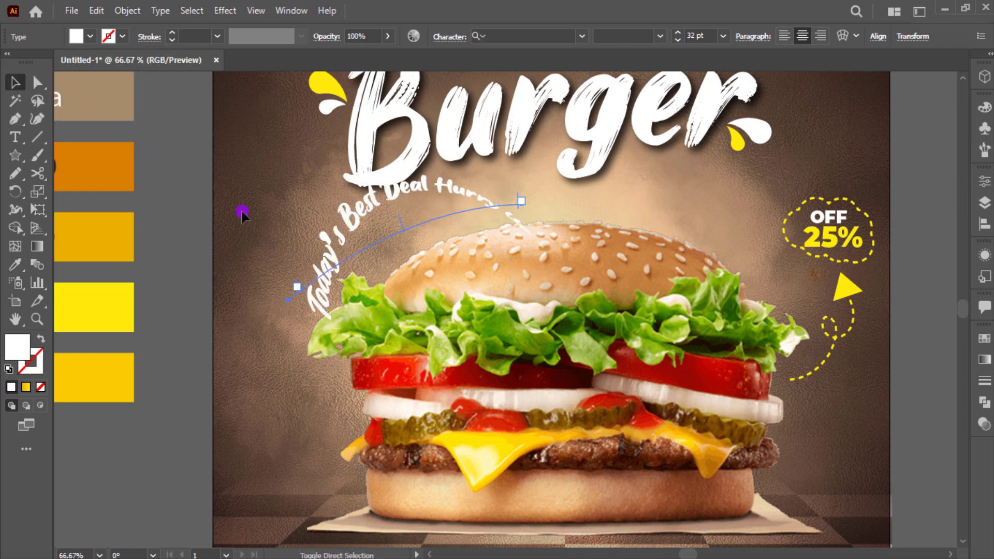
key("ctrl+shift+comma")
Step: Add a 75% opacity drop shadow to the tagline: X 5 px, Y 1 px, blur 2 px
left_click(240, 12)
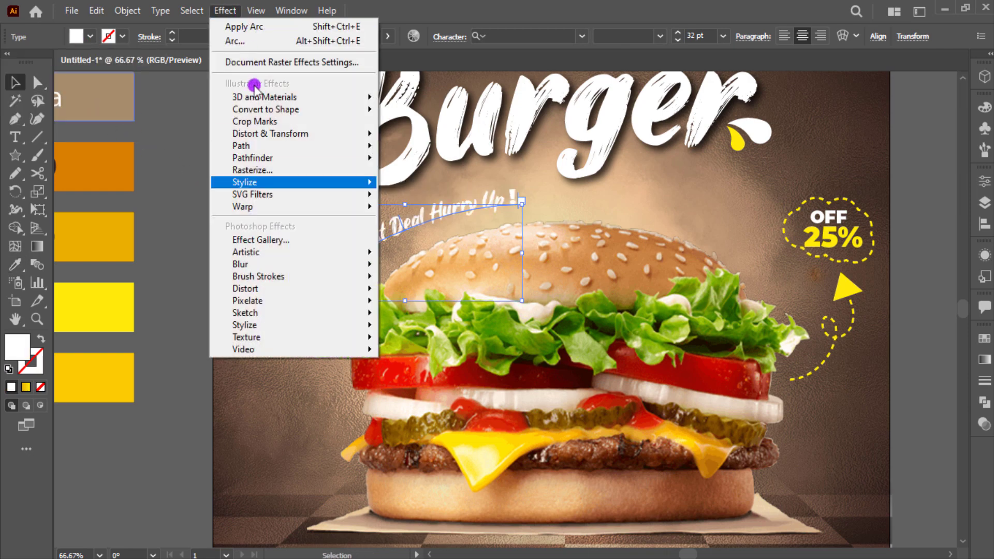
left_click(421, 182)
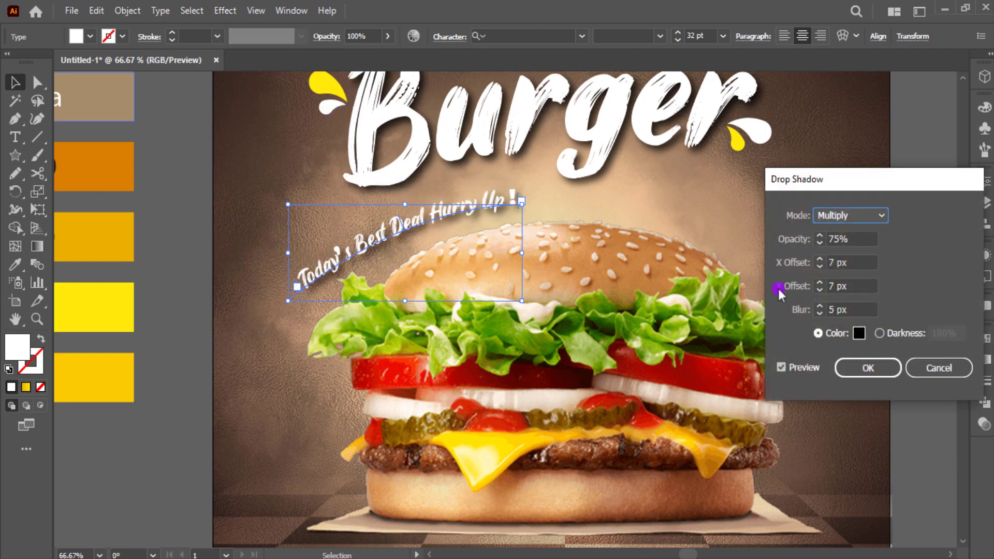
left_click_drag(837, 306, 816, 313)
type("2")
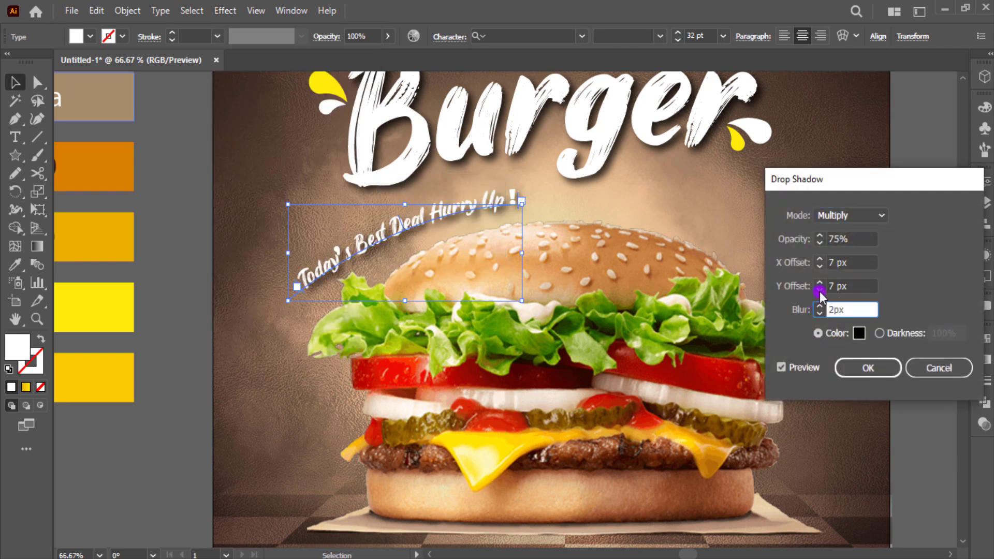
left_click(819, 293)
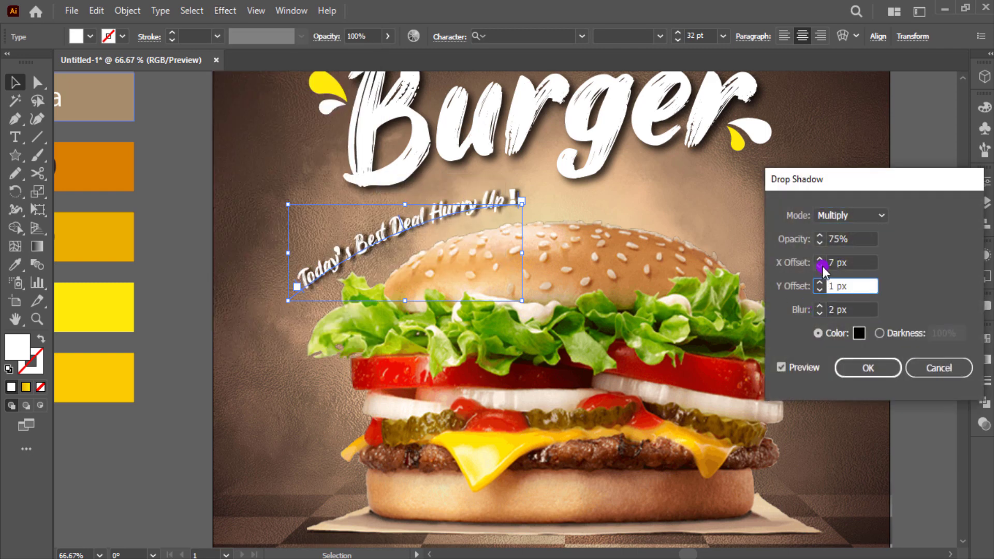
left_click(822, 266)
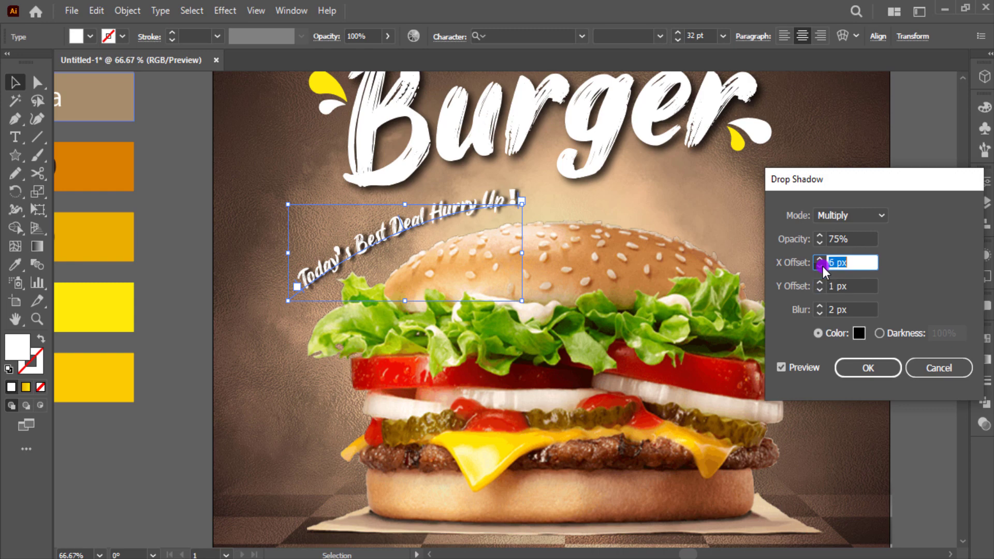
left_click(859, 383)
left_click(191, 137)
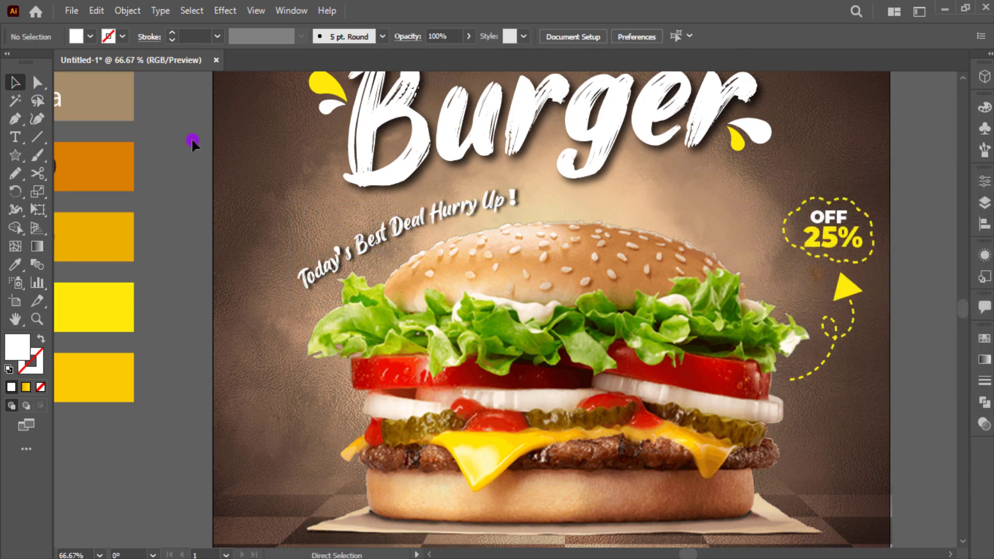
key("ctrl+0")
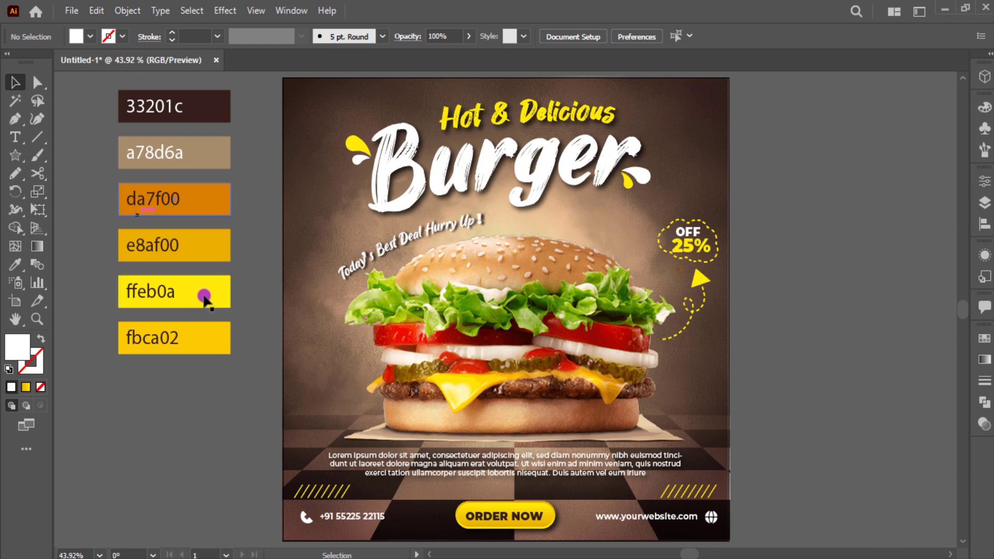
Step: Create a LOGO text object beside the flyer
left_click(16, 138)
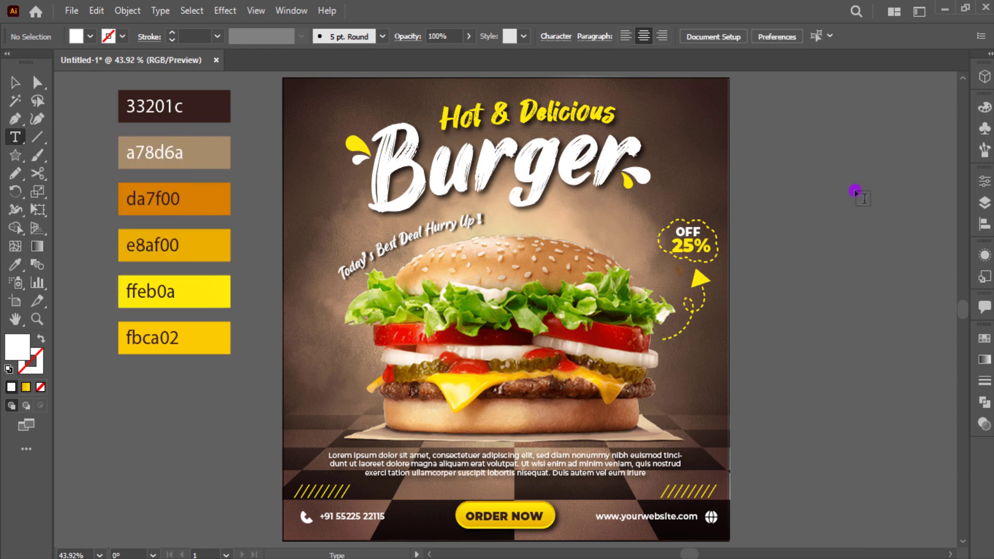
left_click(873, 193)
type("M")
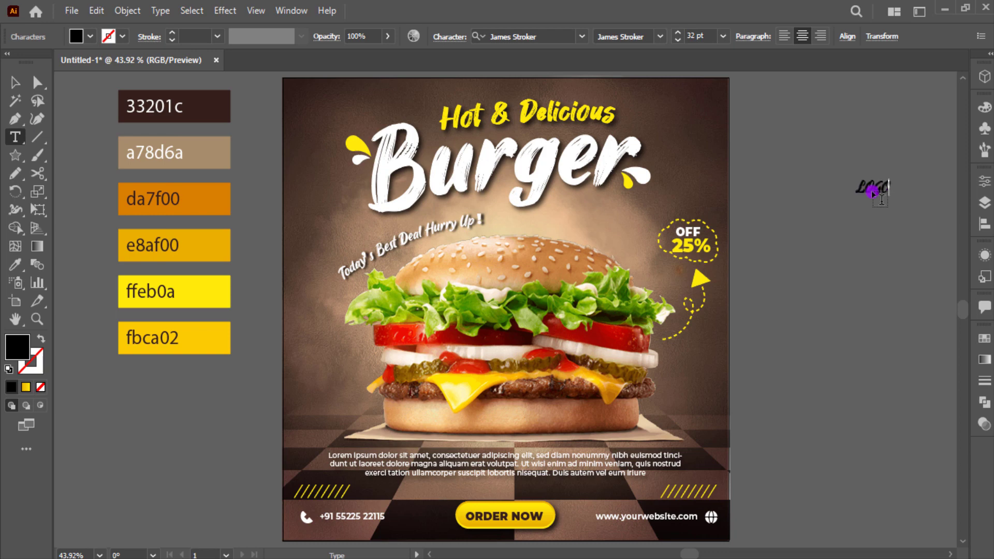
key("Escape")
Step: Set the LOGO font to Montserrat Black, upright rather than italic
left_click(536, 34)
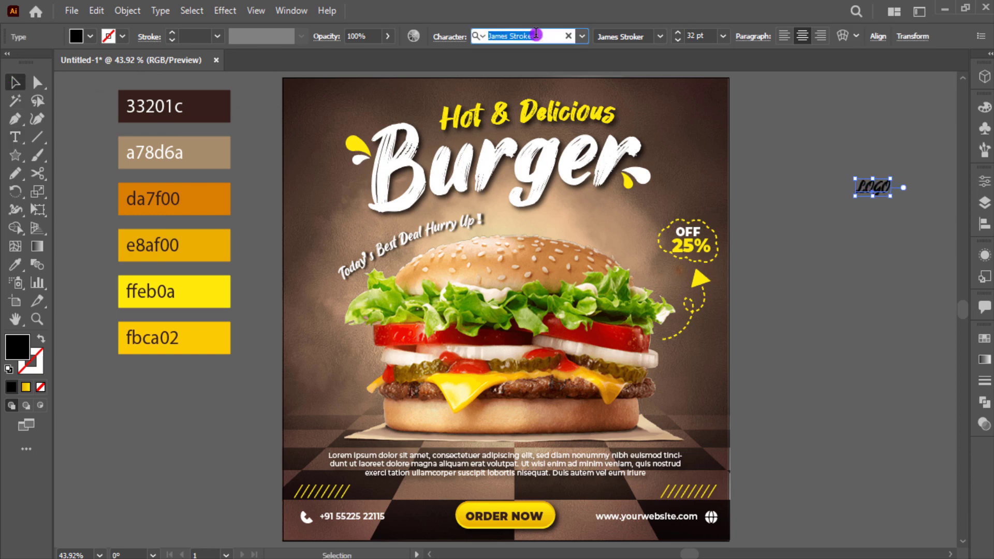
type("mon")
scroll(568, 123, "down", 1)
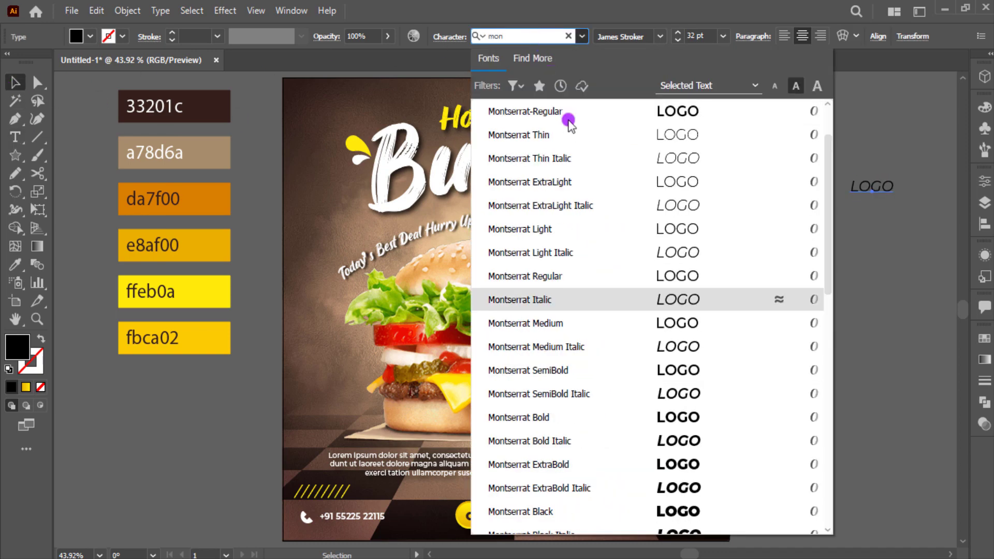
scroll(697, 464, "down", 1)
left_click(698, 463)
left_click(659, 36)
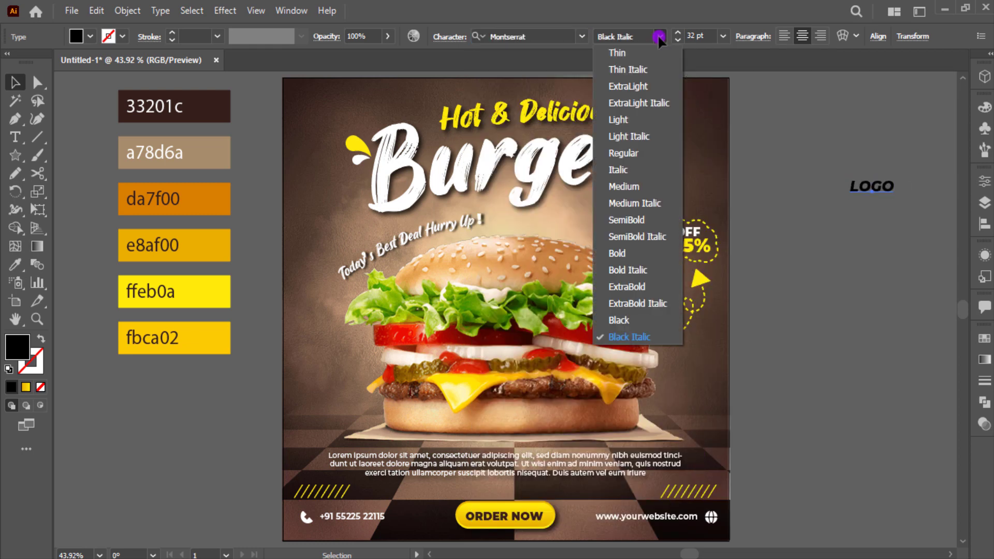
left_click(645, 321)
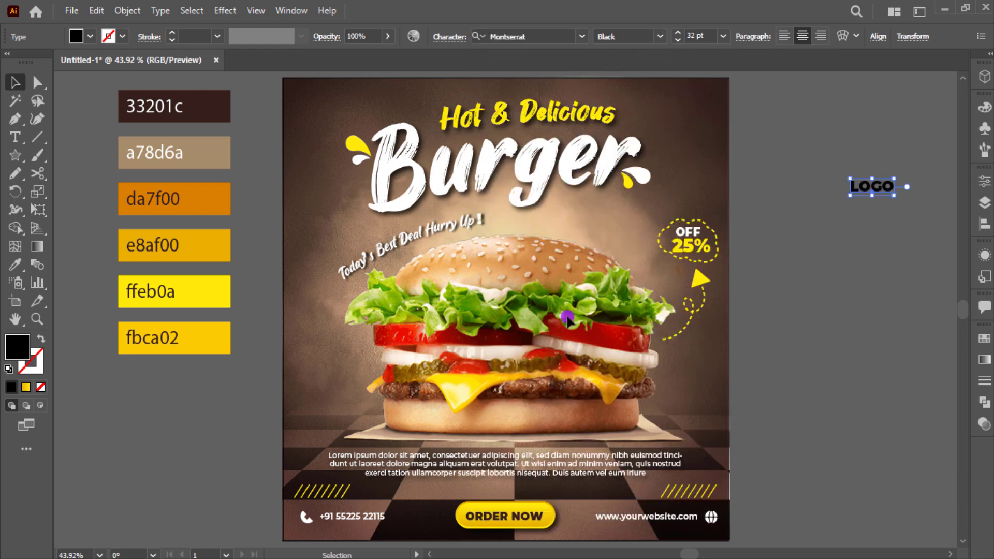
Step: Color LOGO with the sampled #ffeb0a yellow and place it at the flyer's top-left corner
key("i")
left_click(215, 286)
key("v")
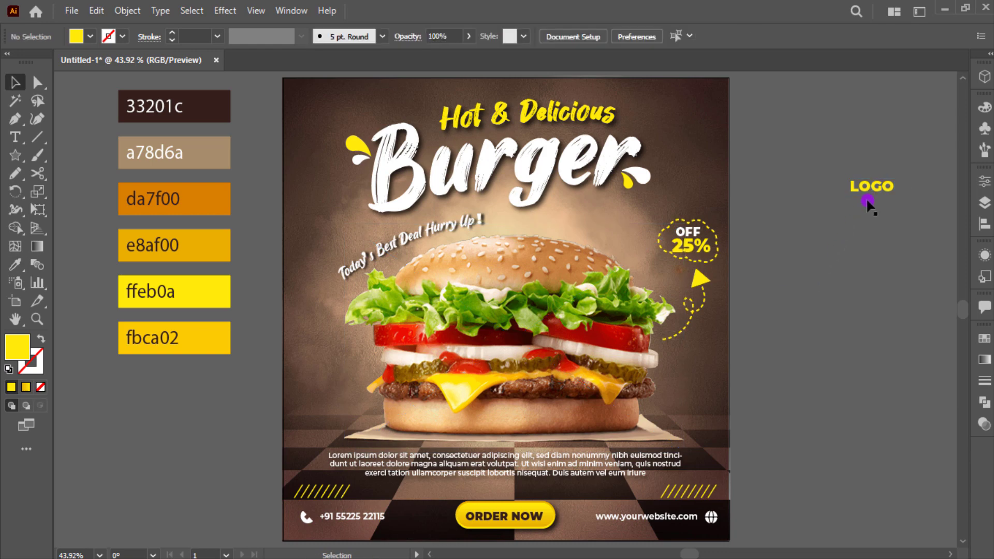
left_click_drag(868, 200, 328, 100)
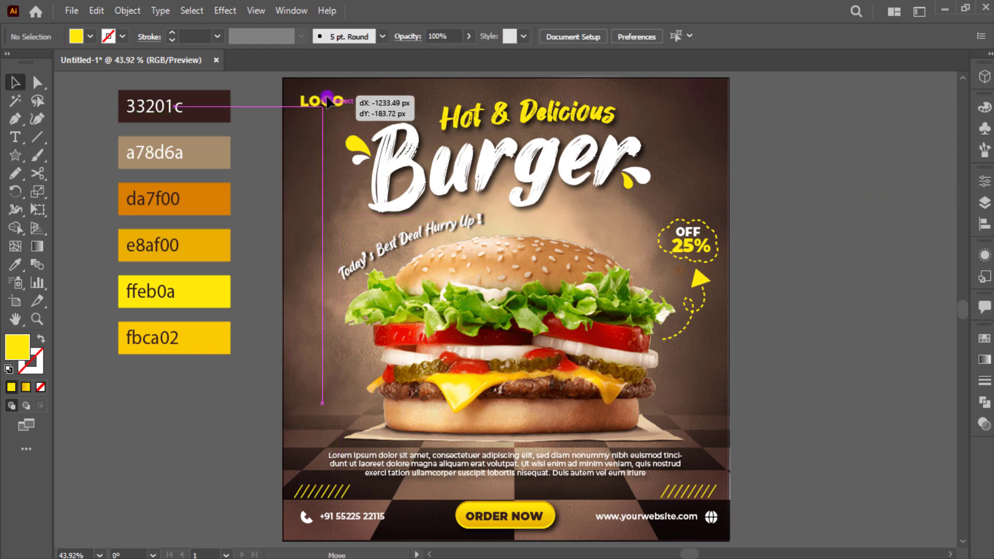
left_click_drag(328, 99, 326, 100)
scroll(948, 190, "up", 5)
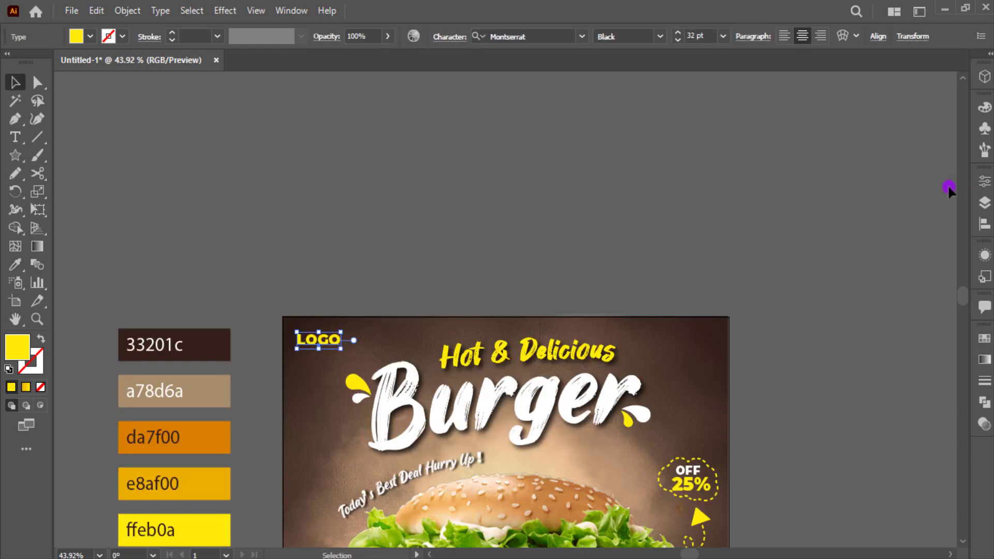
scroll(819, 237, "down", 5)
left_click(814, 238)
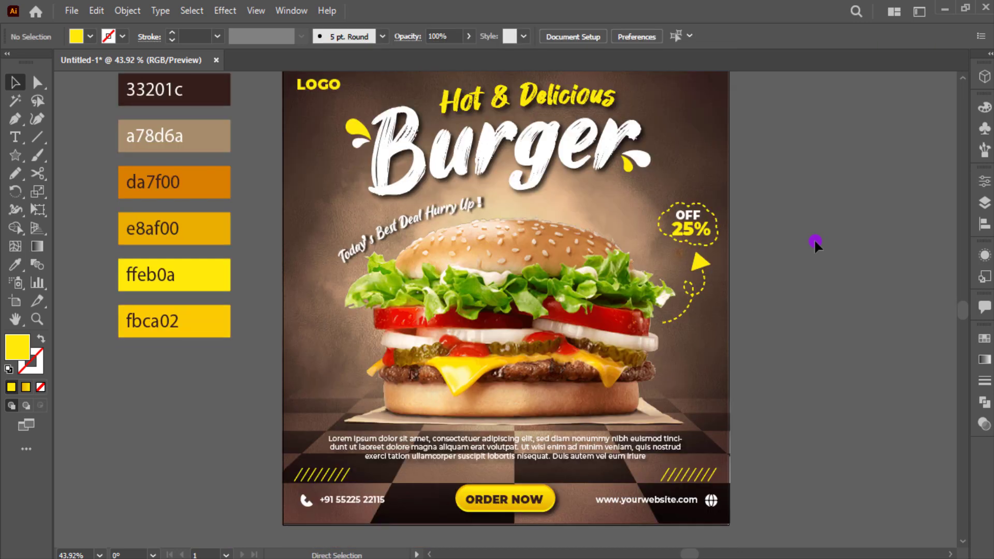
scroll(814, 238, "up", 1)
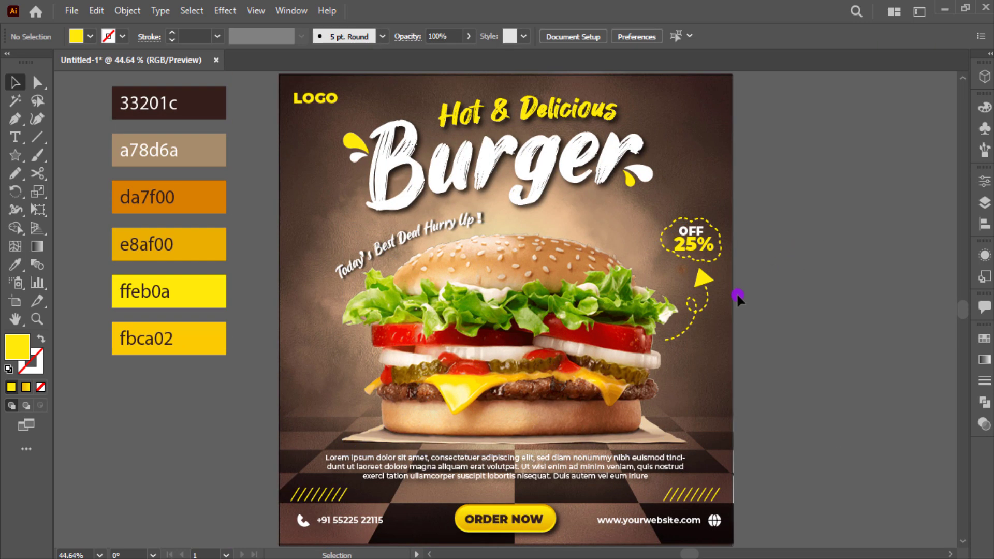